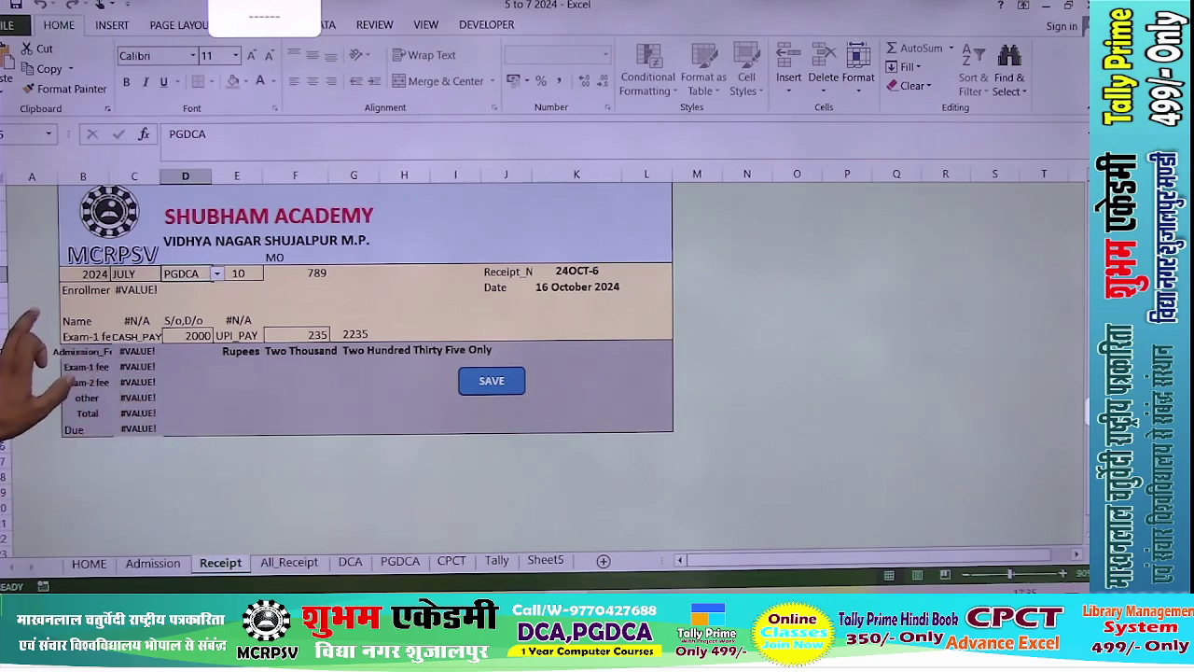
Check the DCA sheet's student records and set the course on the Receipt sheet to DCA.
left_click(8, 315)
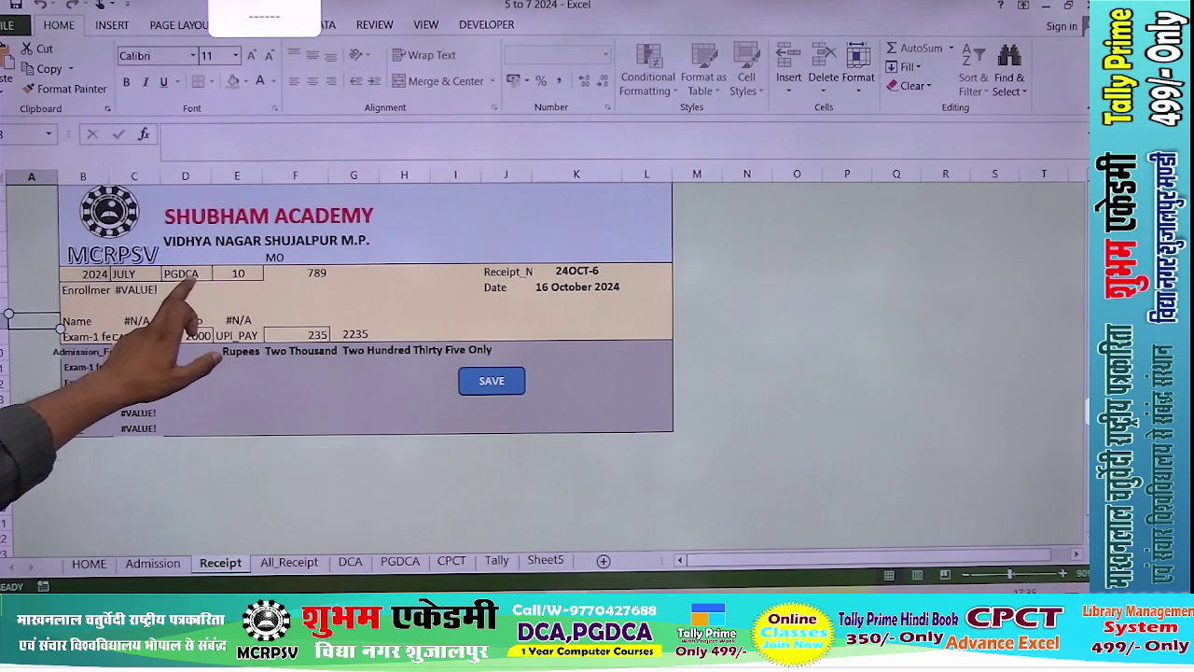
left_click(297, 274)
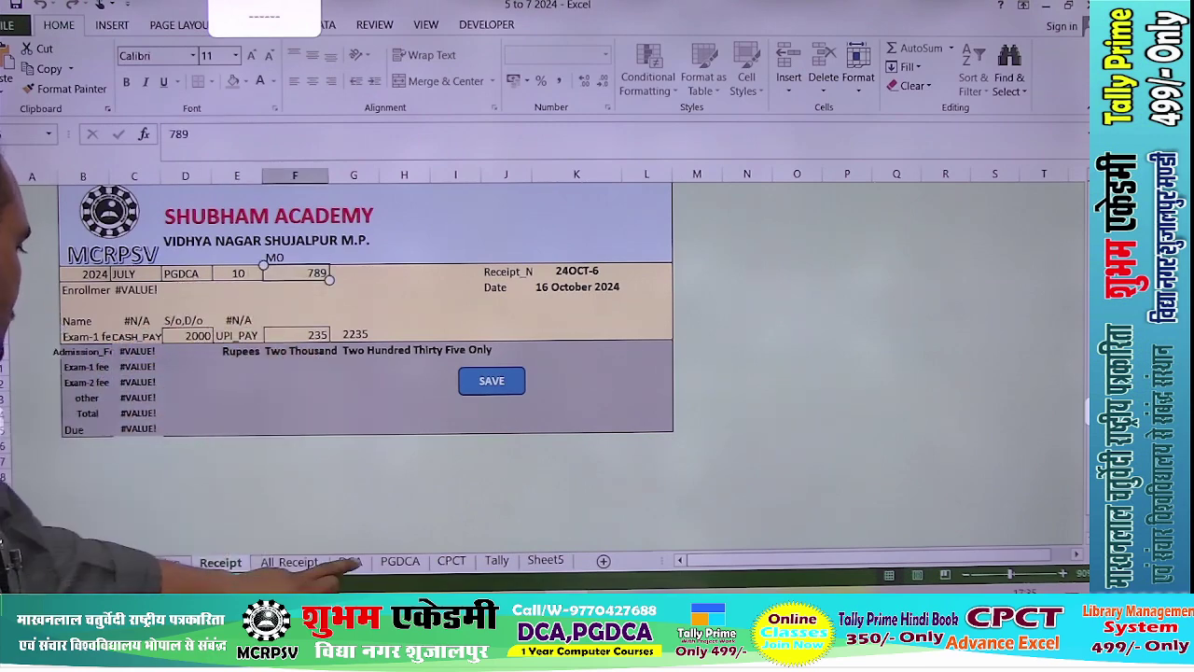
left_click(350, 561)
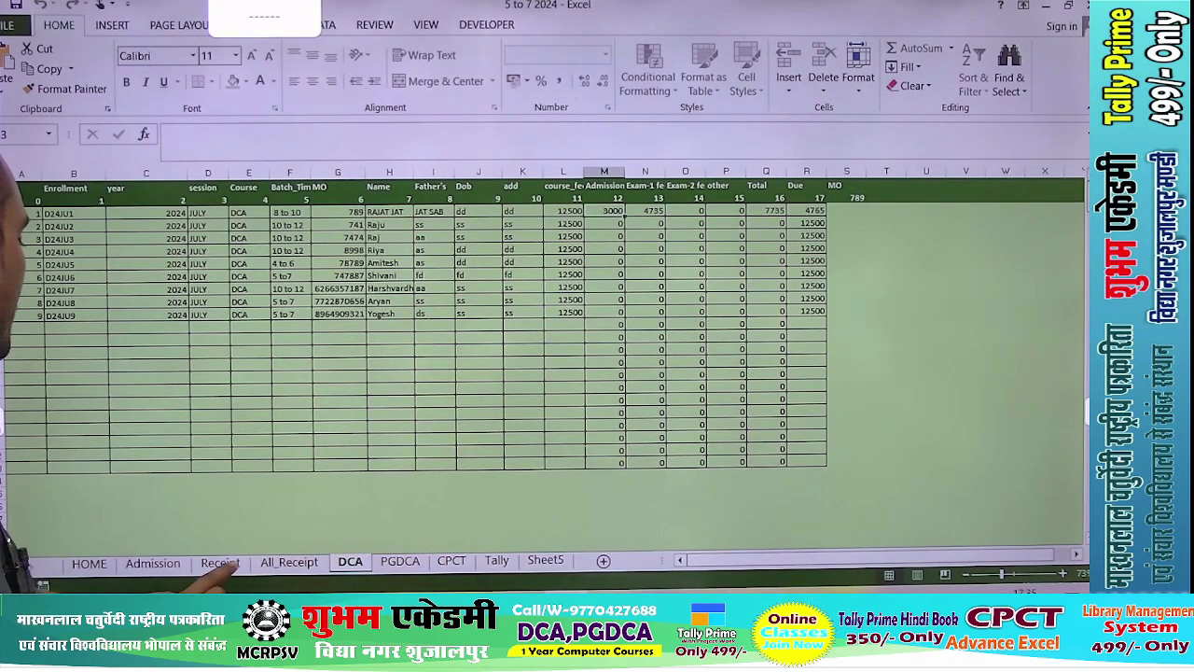
left_click(221, 563)
left_click(185, 273)
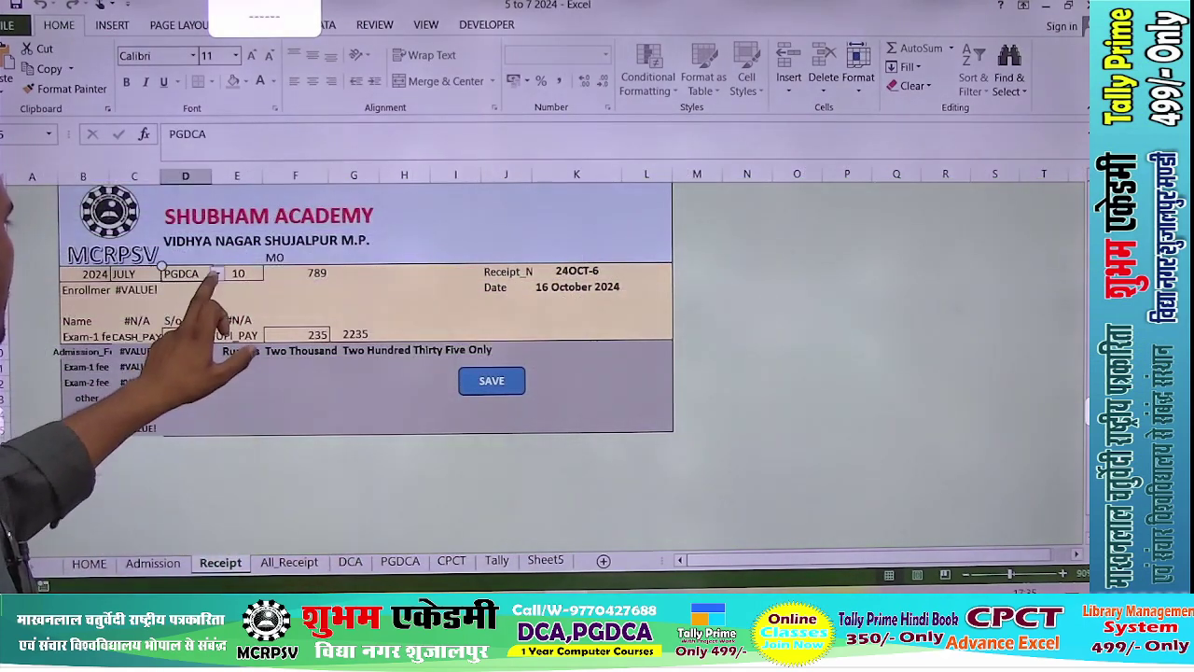
left_click(215, 273)
left_click(186, 287)
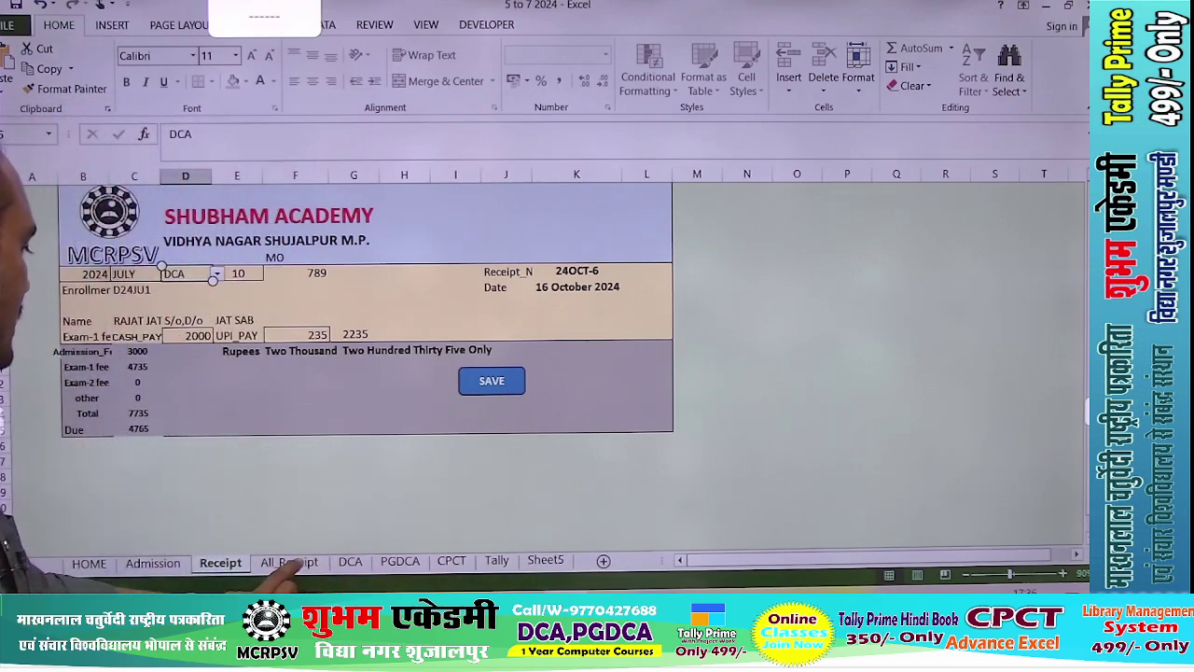
Enter the course headings DCA, PGDCA, CPCT and Tally in cells N3 to Q3 of the All_Receipt sheet.
left_click(290, 561)
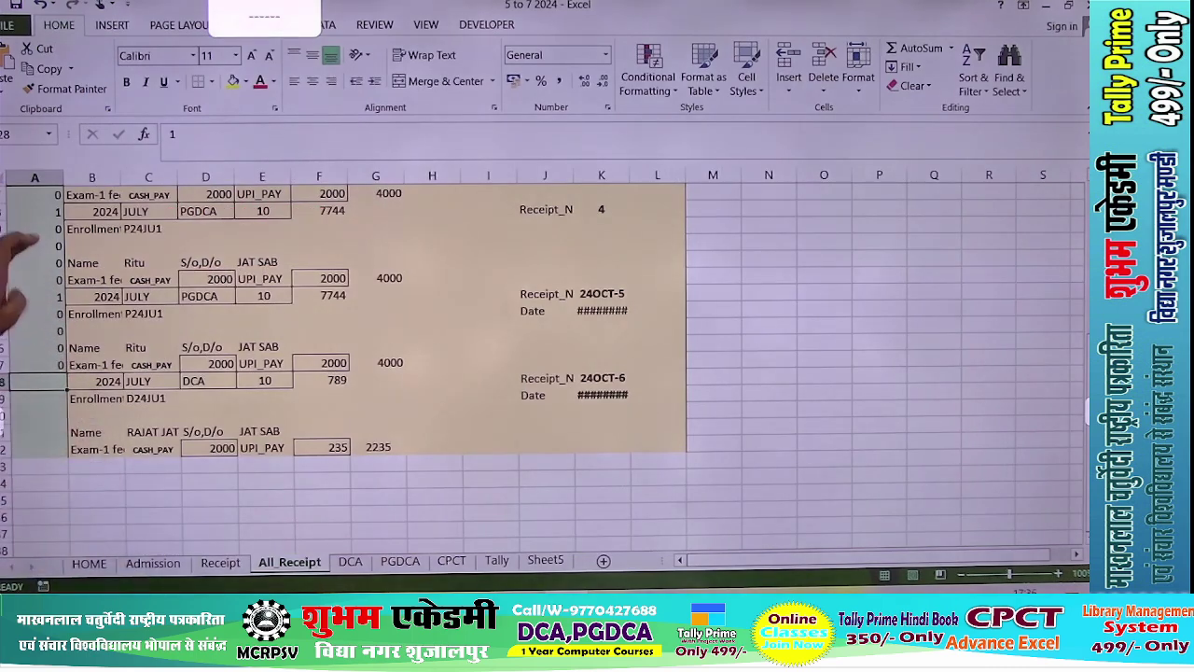
scroll(345, 364, "up", 4)
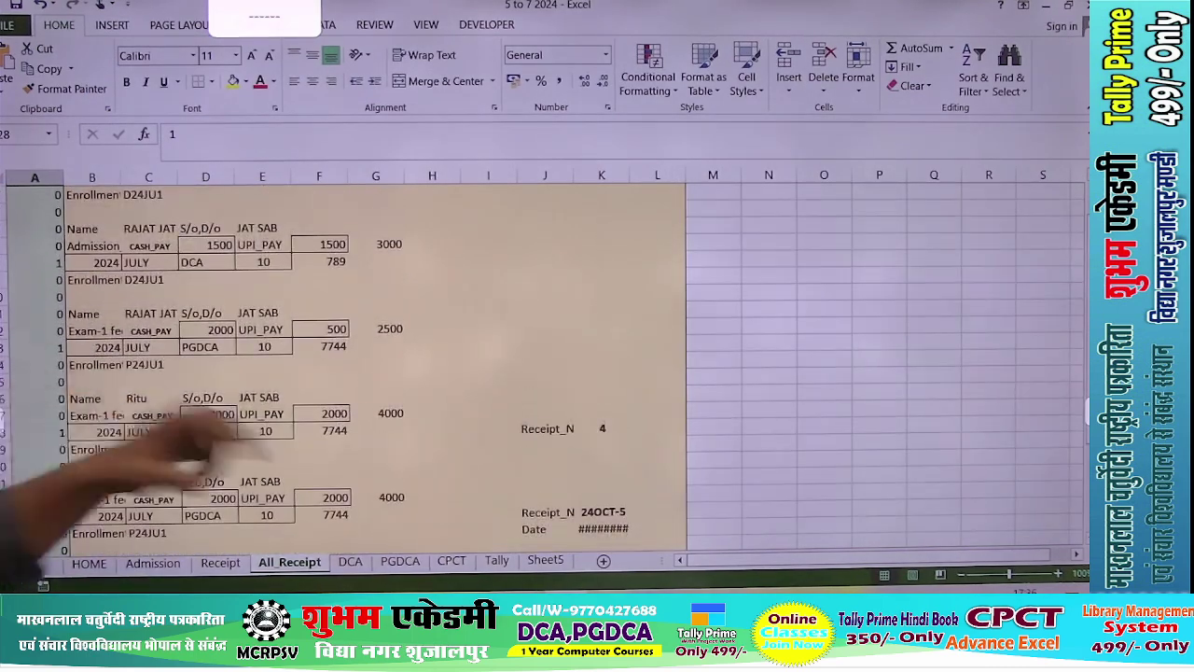
scroll(345, 364, "up", 1)
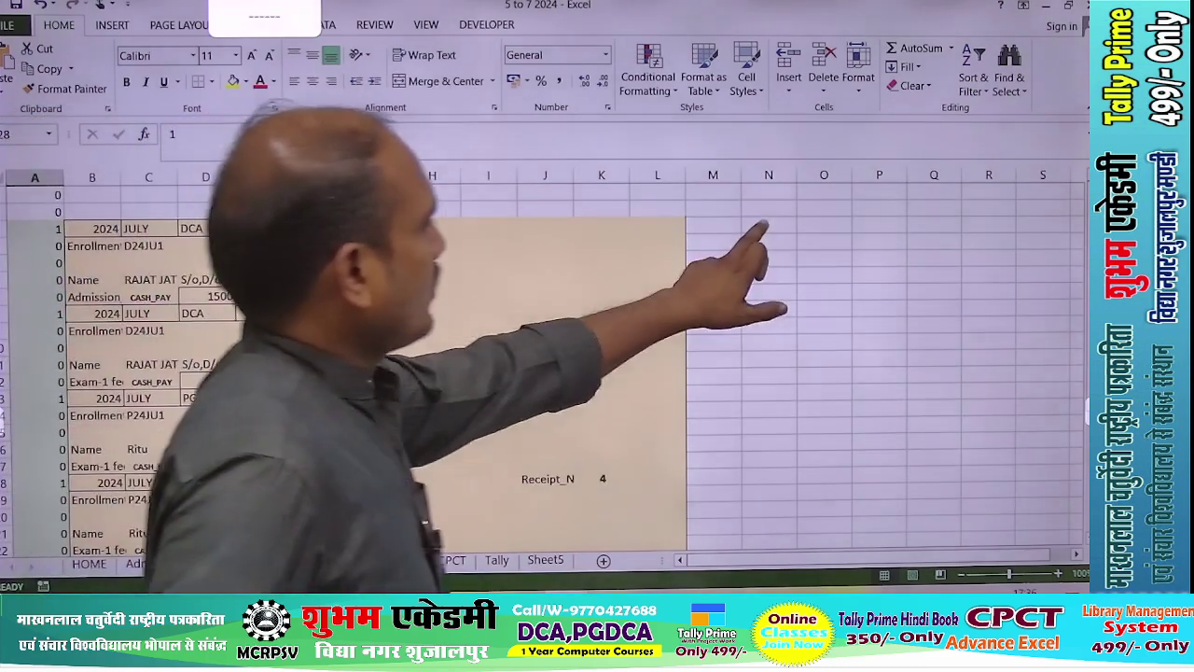
left_click(768, 224)
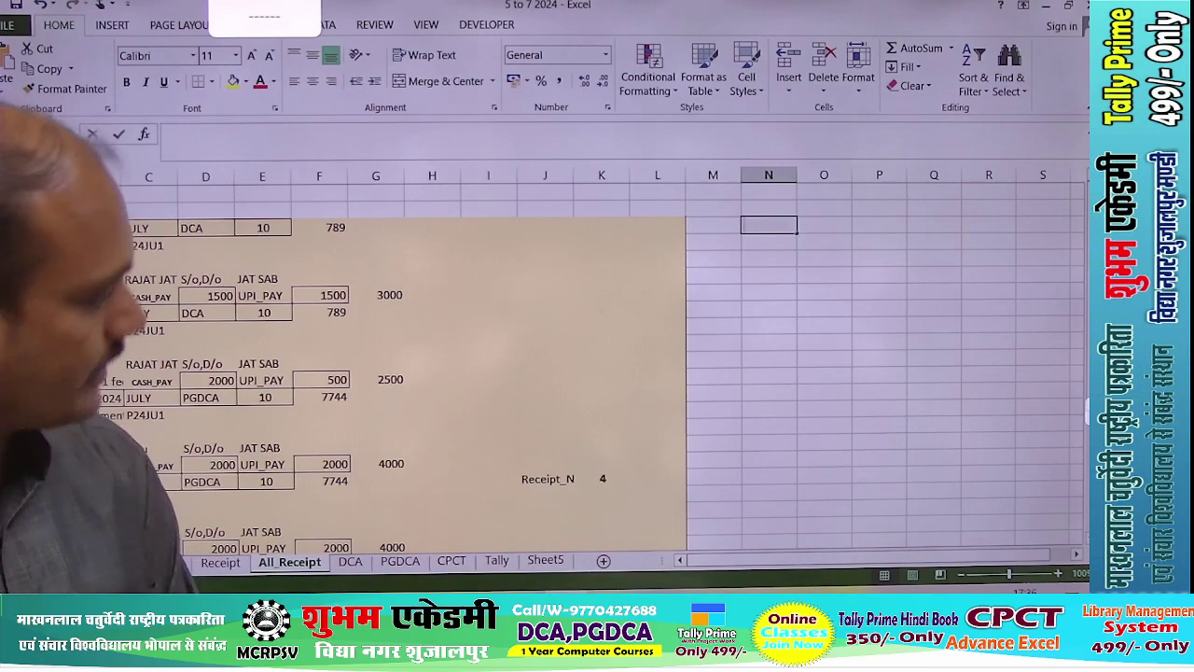
type("DCA")
key("Return")
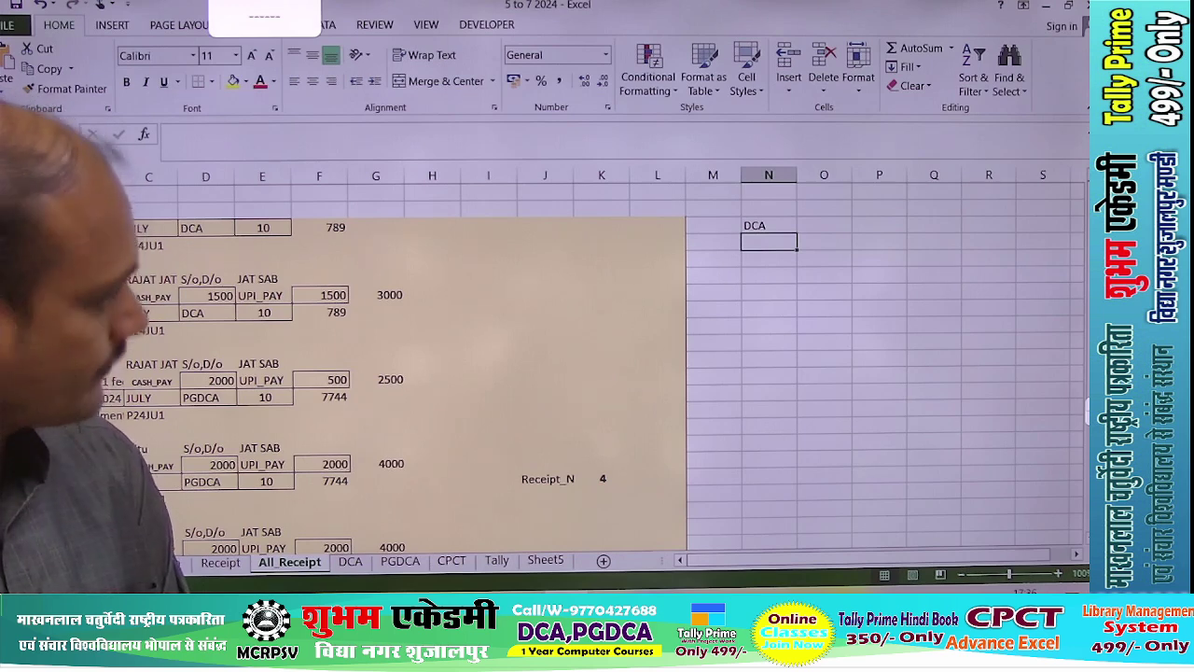
left_click(824, 225)
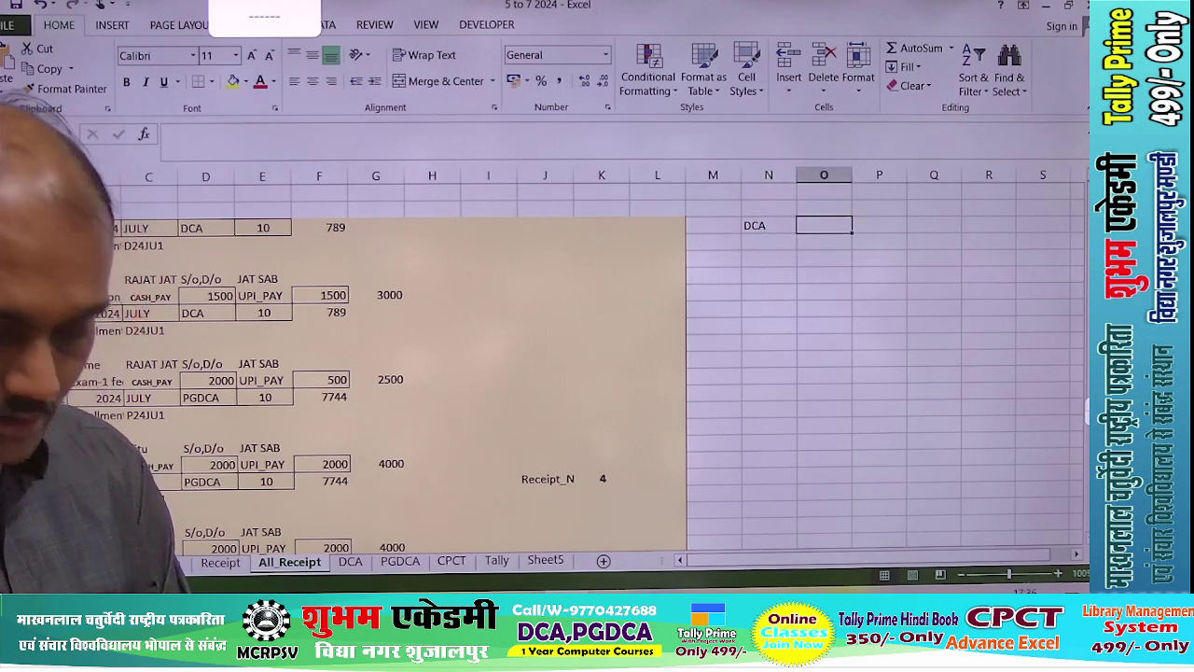
type("PGDCA")
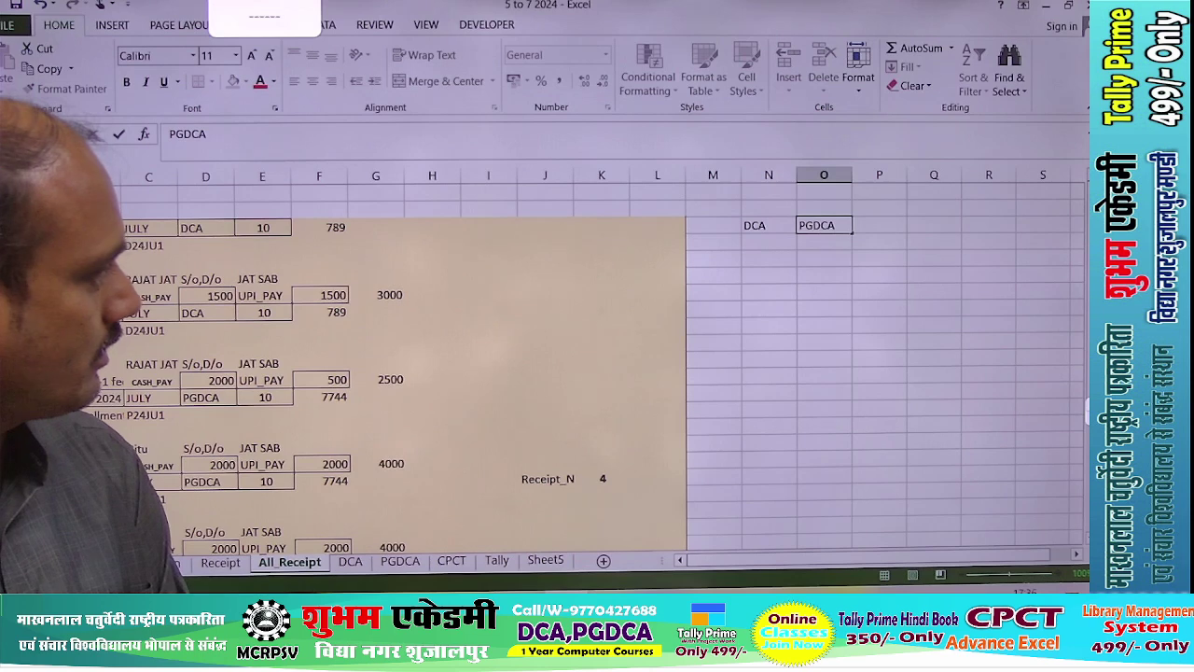
key("Tab")
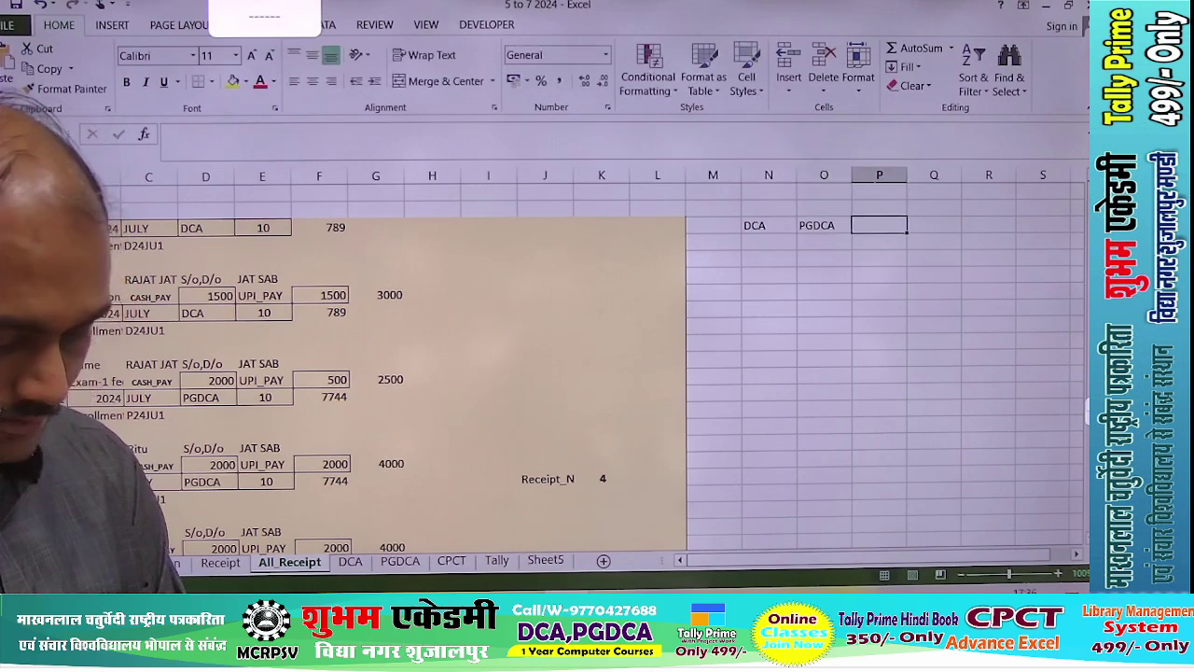
type("CPCT")
key("Tab")
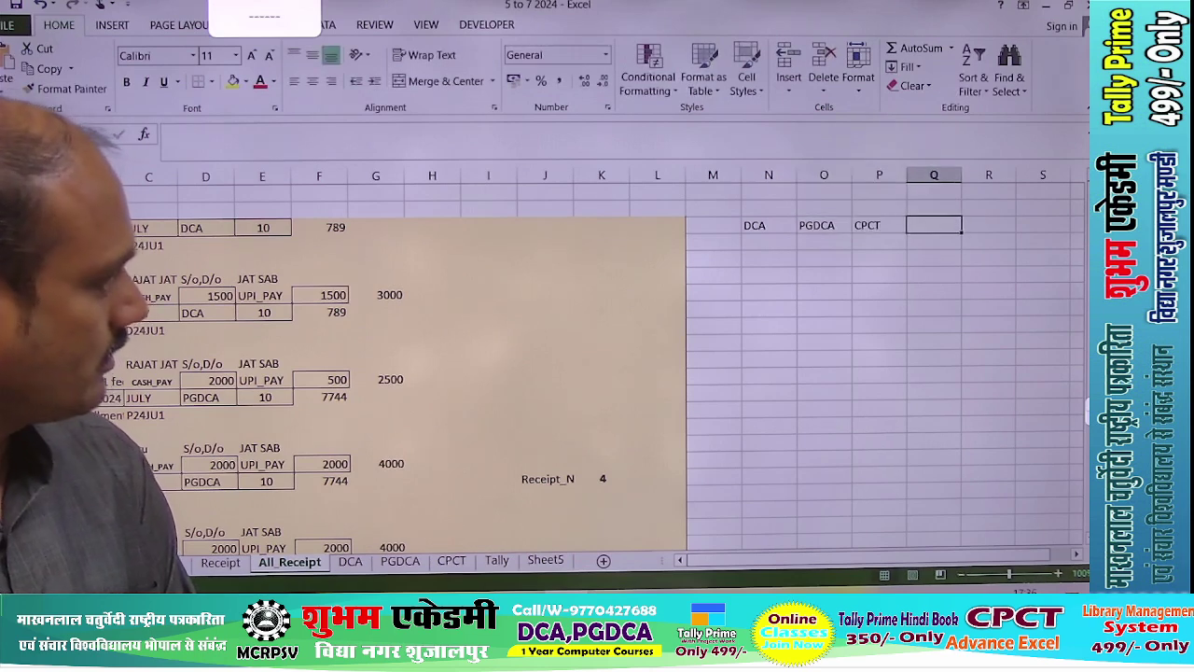
type("Tally")
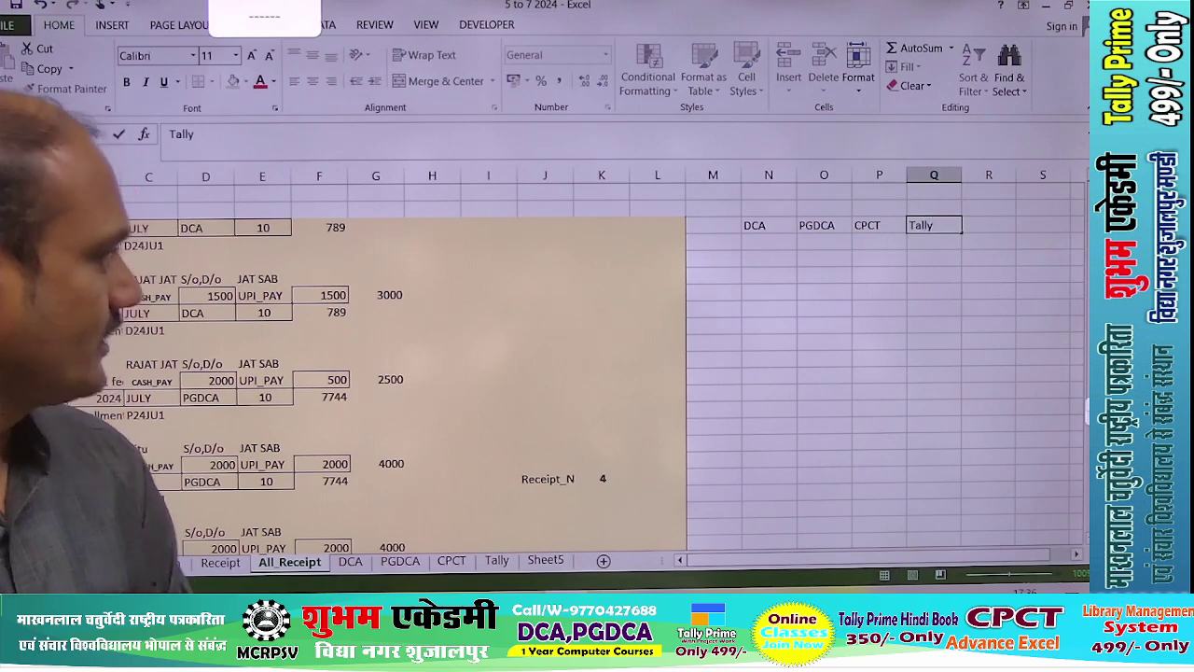
key("Return")
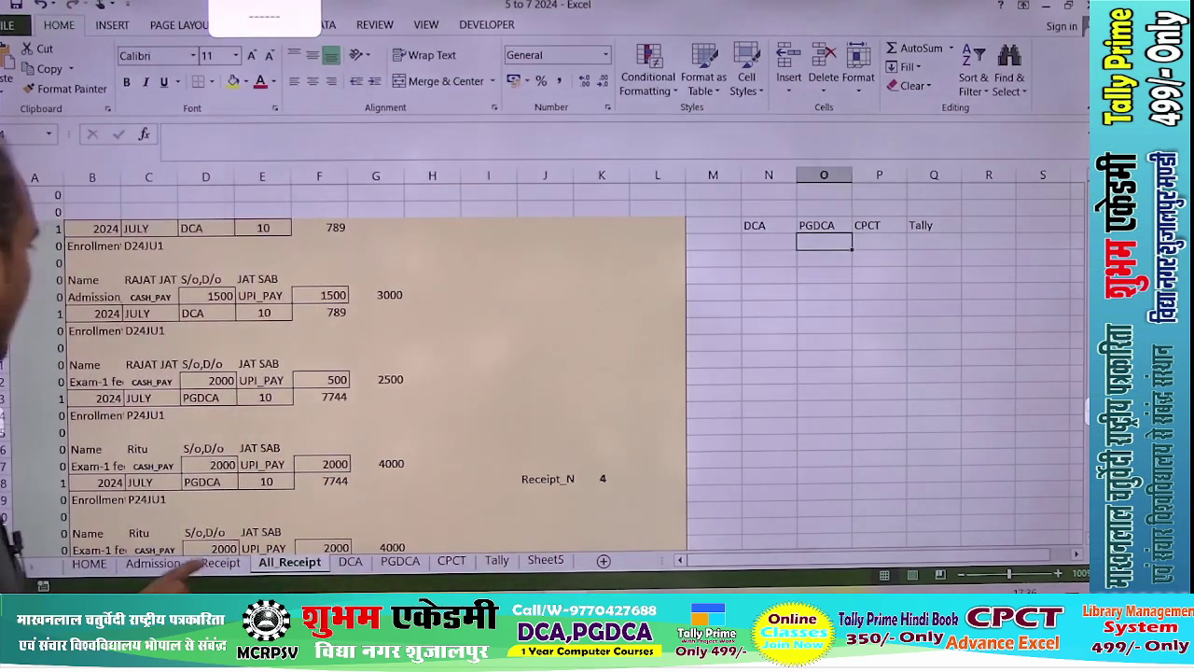
Clear the contents of all saved receipts in columns A to L of the All_Receipt sheet, from row 3 down.
key("ctrl+Page_Up")
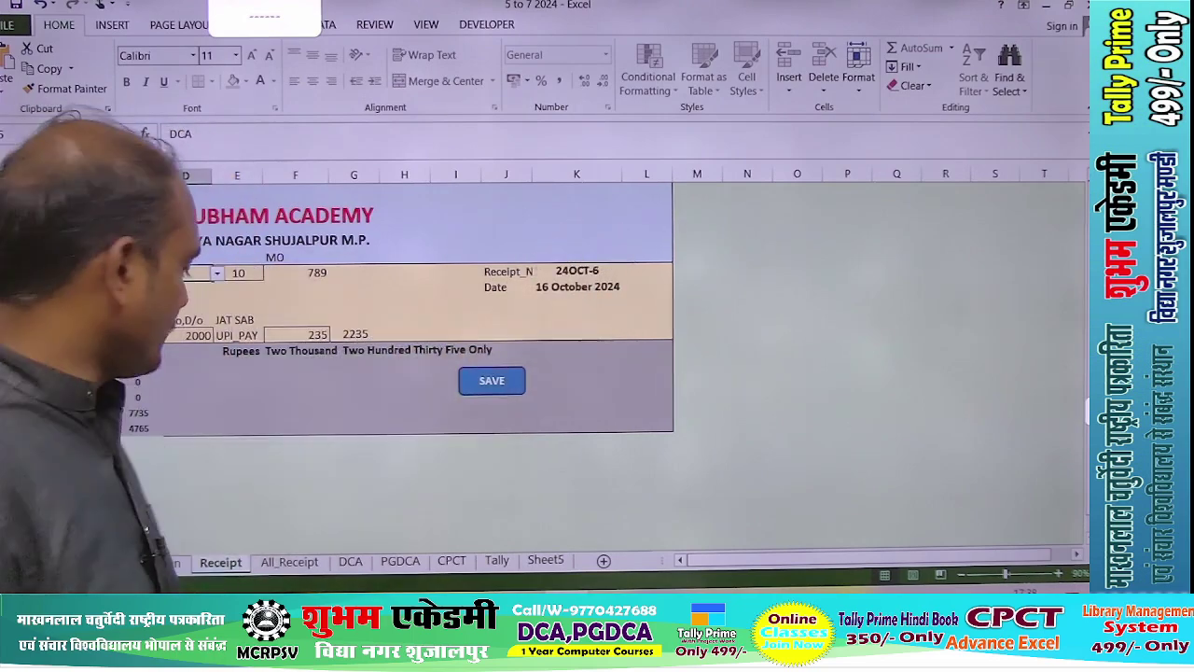
left_click(290, 562)
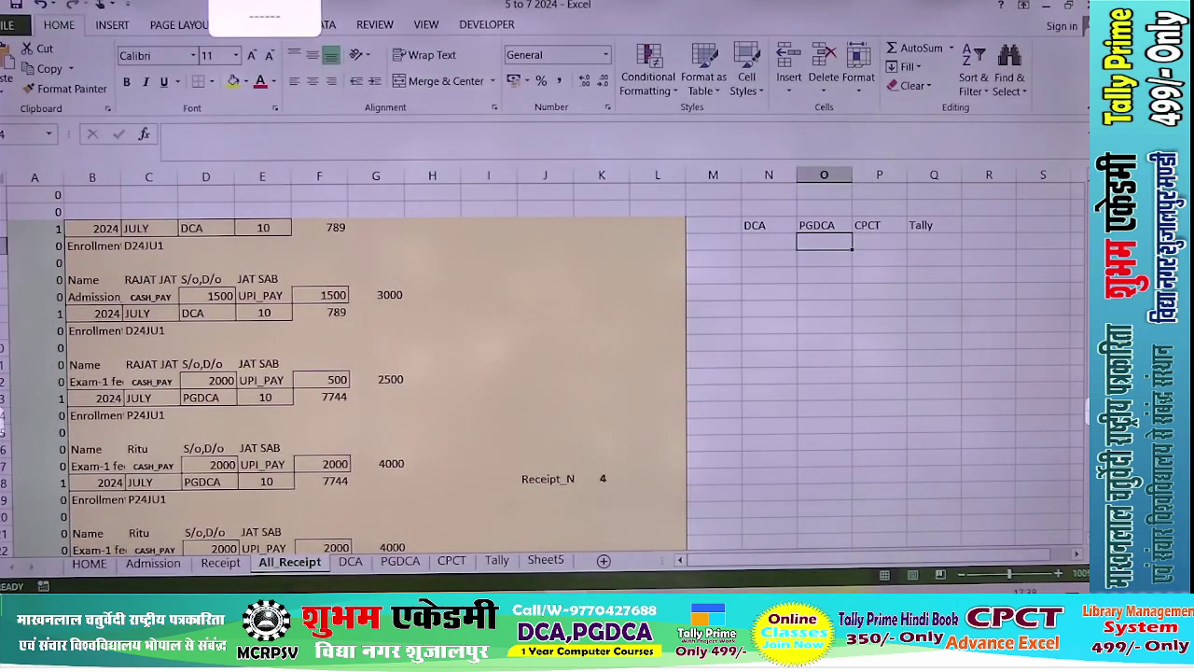
left_click_drag(33, 228, 650, 279)
key("shift+Down")
key("shift+Down")
key("shift+Down")
key("shift+Down")
key("shift+Down")
key("shift+Down")
key("shift+Down")
key("shift+Down")
key("shift+Down")
key("shift+Down")
key("shift+Down")
key("shift+Down")
key("shift+Down")
key("shift+Down")
key("shift+Down")
key("shift+Down")
key("shift+Down")
key("shift+Down")
key("shift+Down")
key("shift+Down")
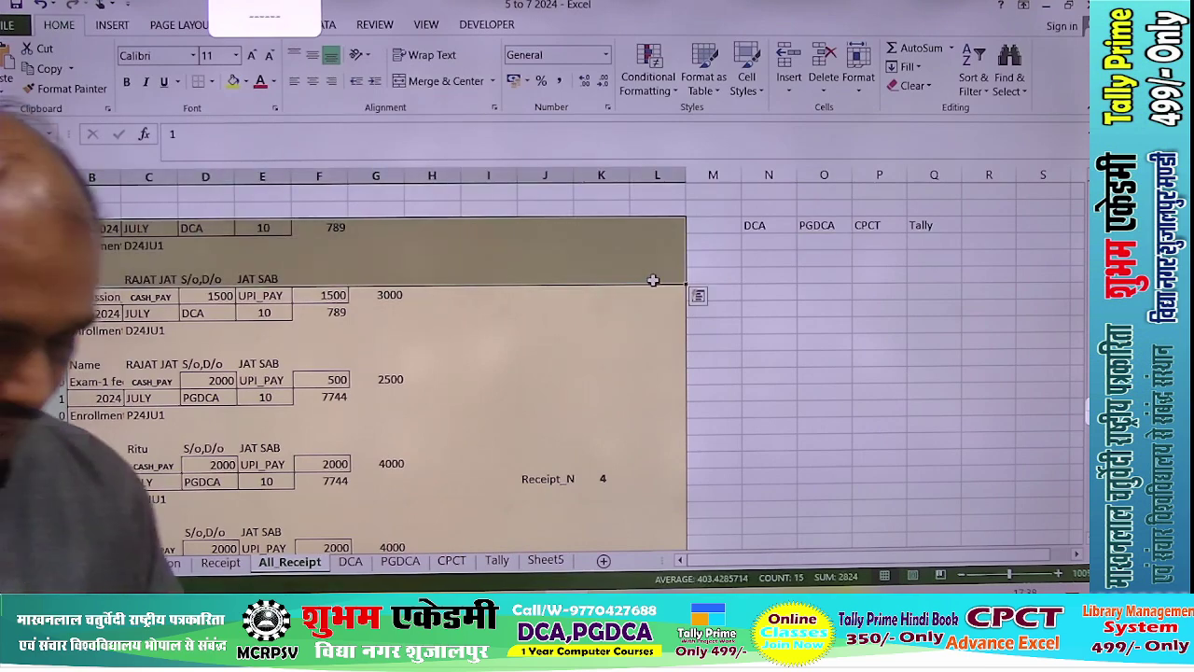
key("Delete")
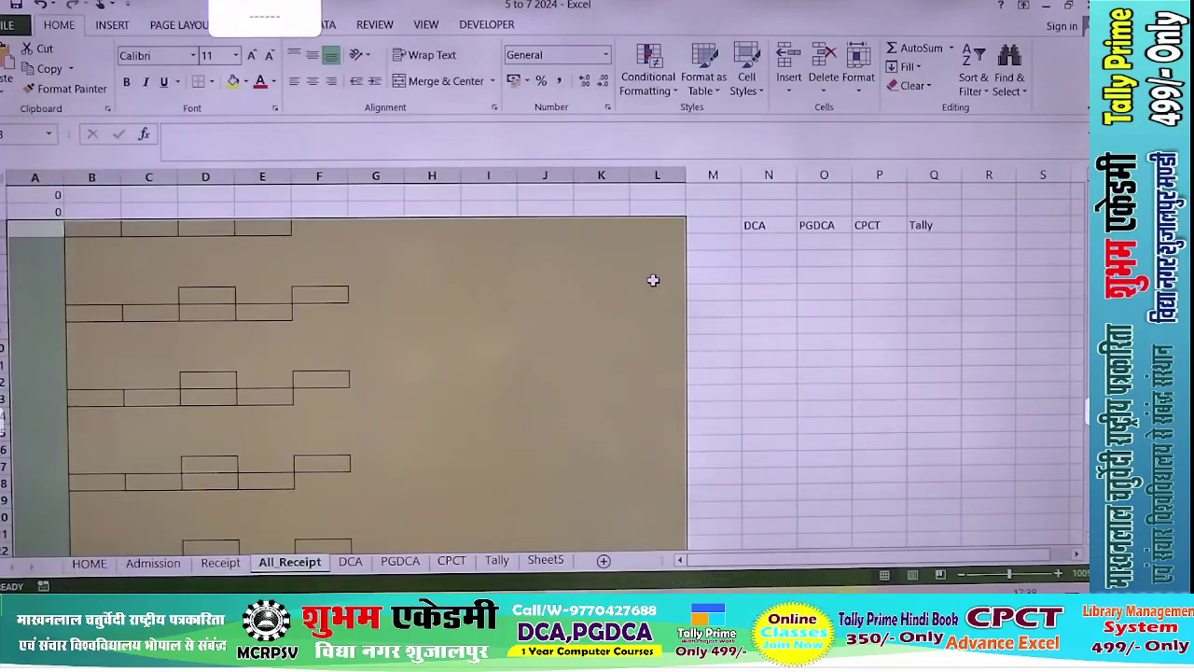
left_click(64, 474)
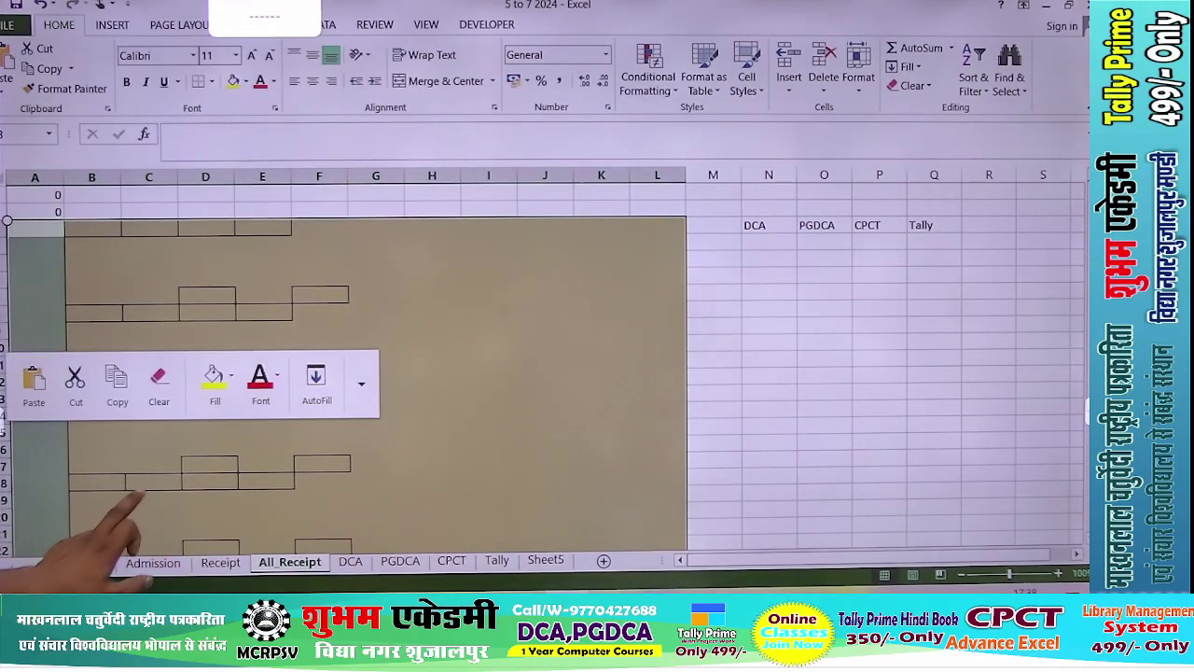
left_click(143, 502)
left_click(138, 511)
left_click(145, 523)
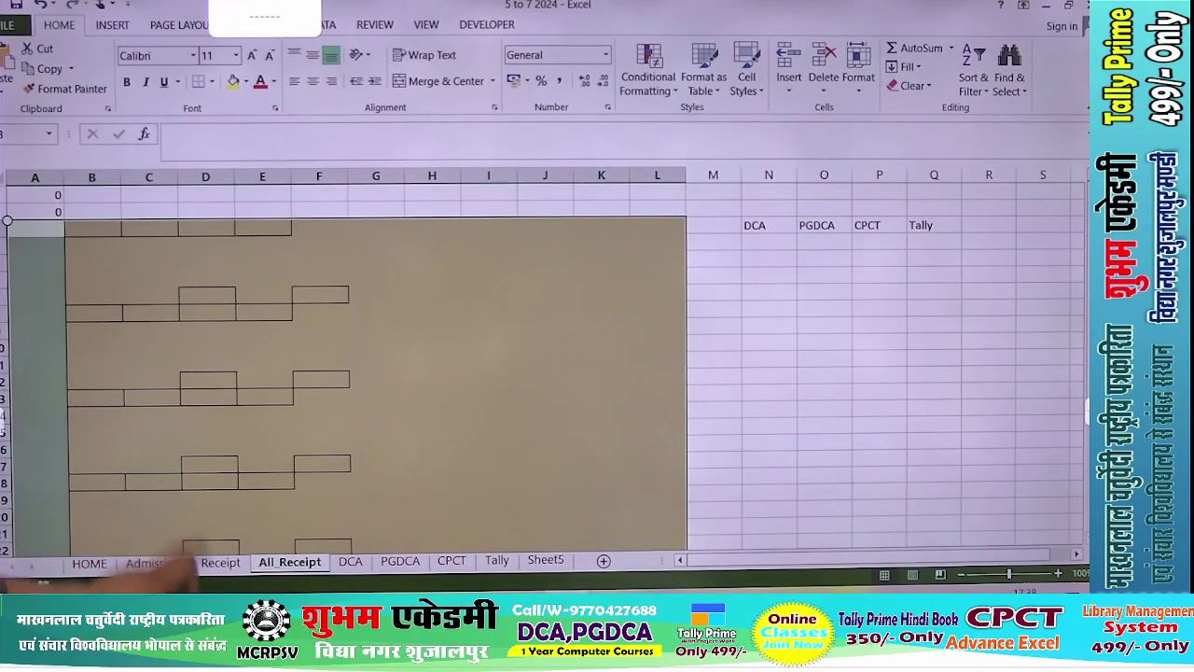
left_click(549, 257)
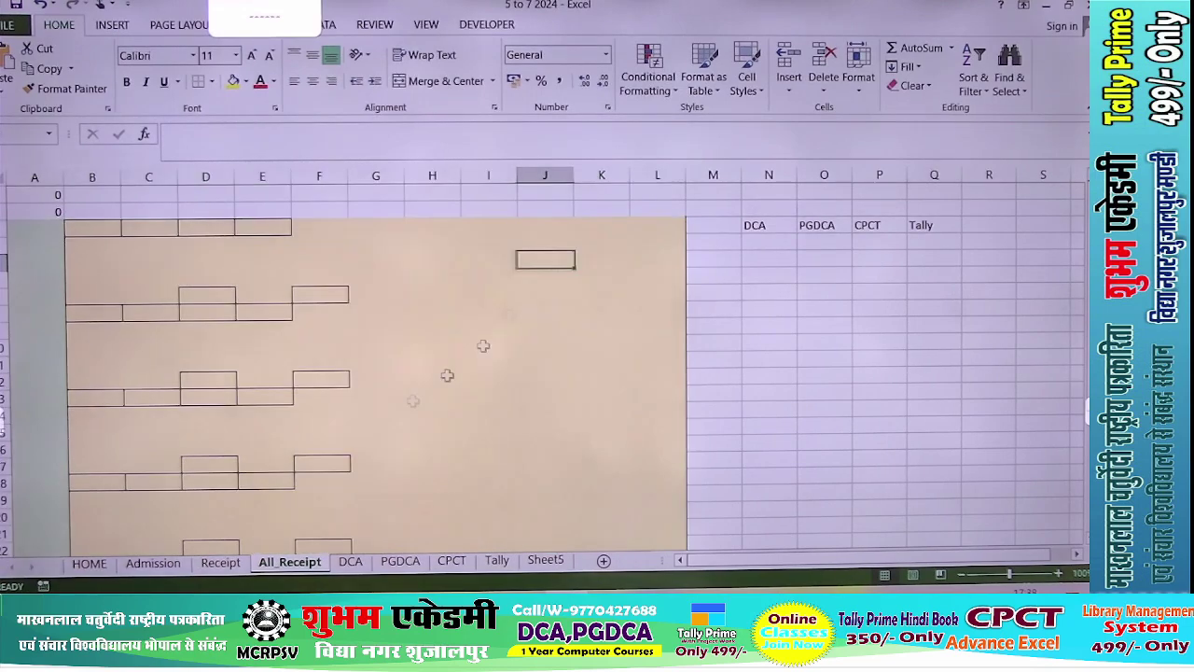
Save the current DCA exam fee receipt from the Receipt sheet and return to the All_Receipt sheet.
left_click(220, 562)
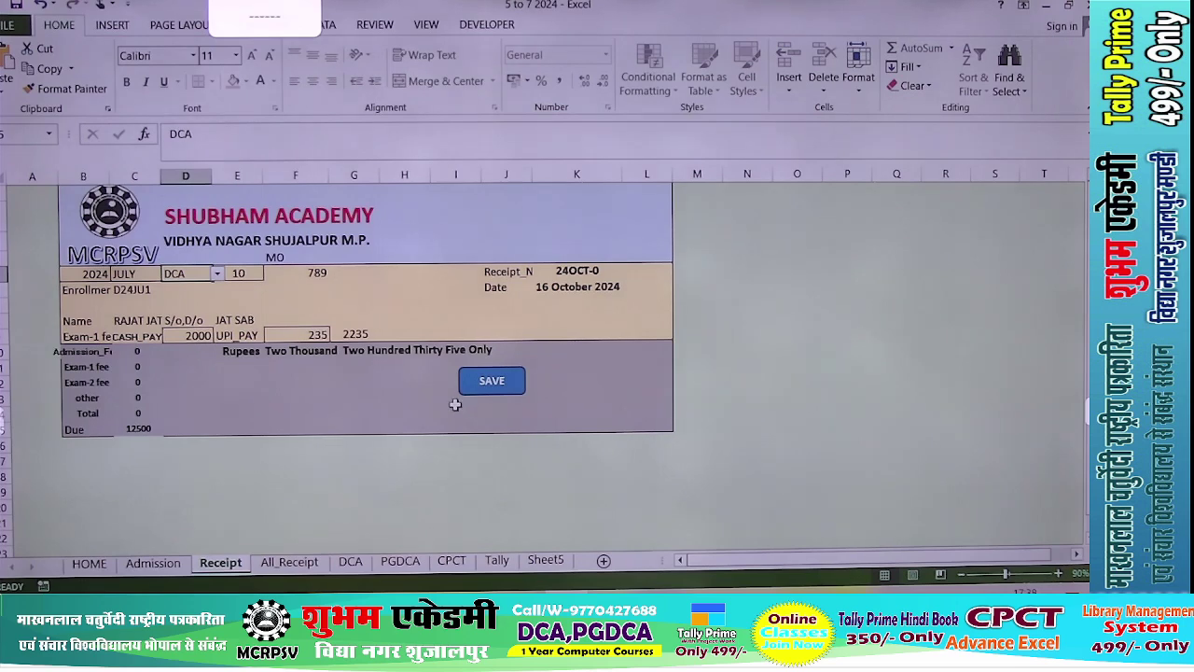
left_click(490, 382)
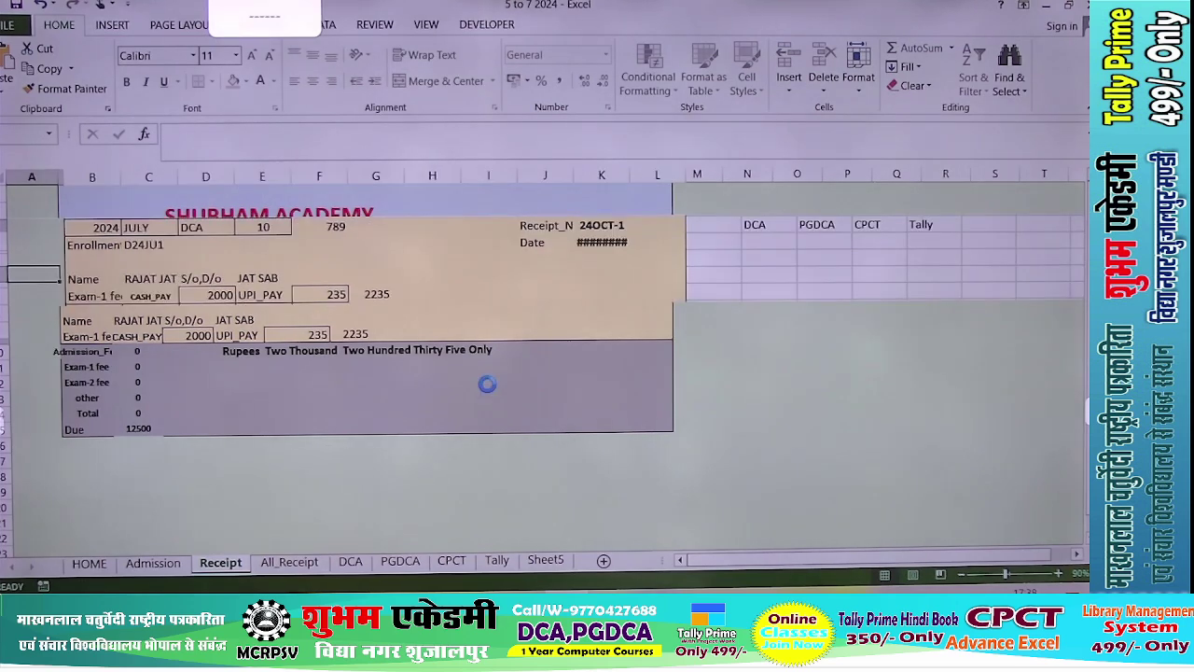
left_click(301, 565)
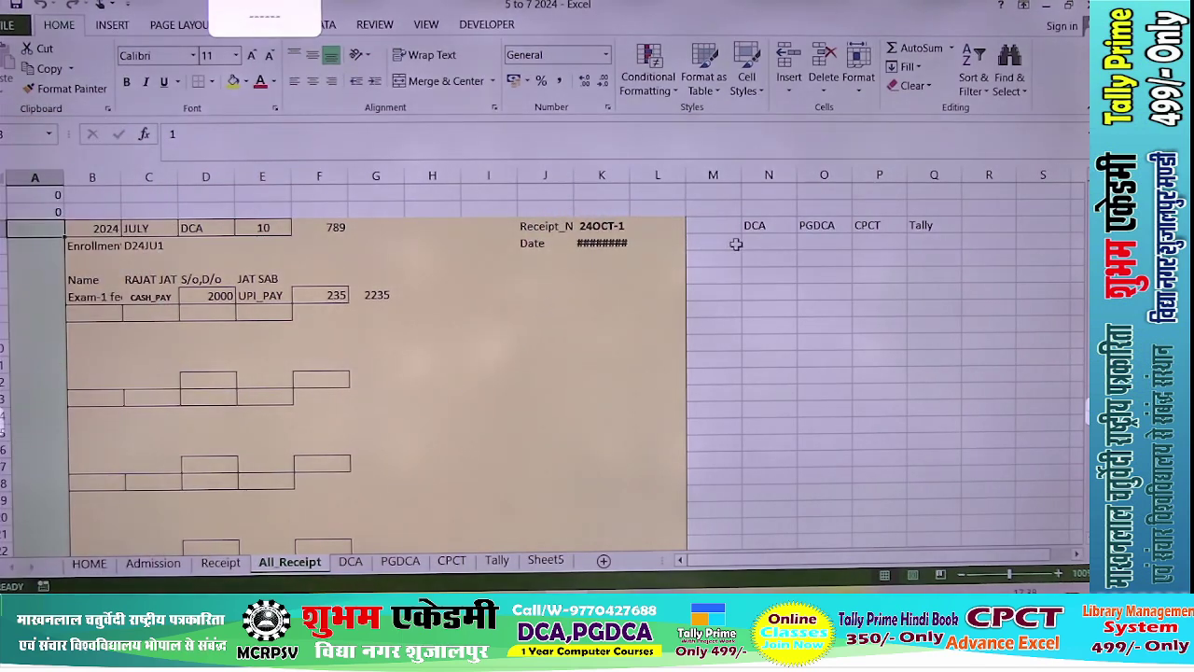
Start a SUMIFS formula in cell N4 below the DCA heading, with column G as the sum range.
left_click(747, 243)
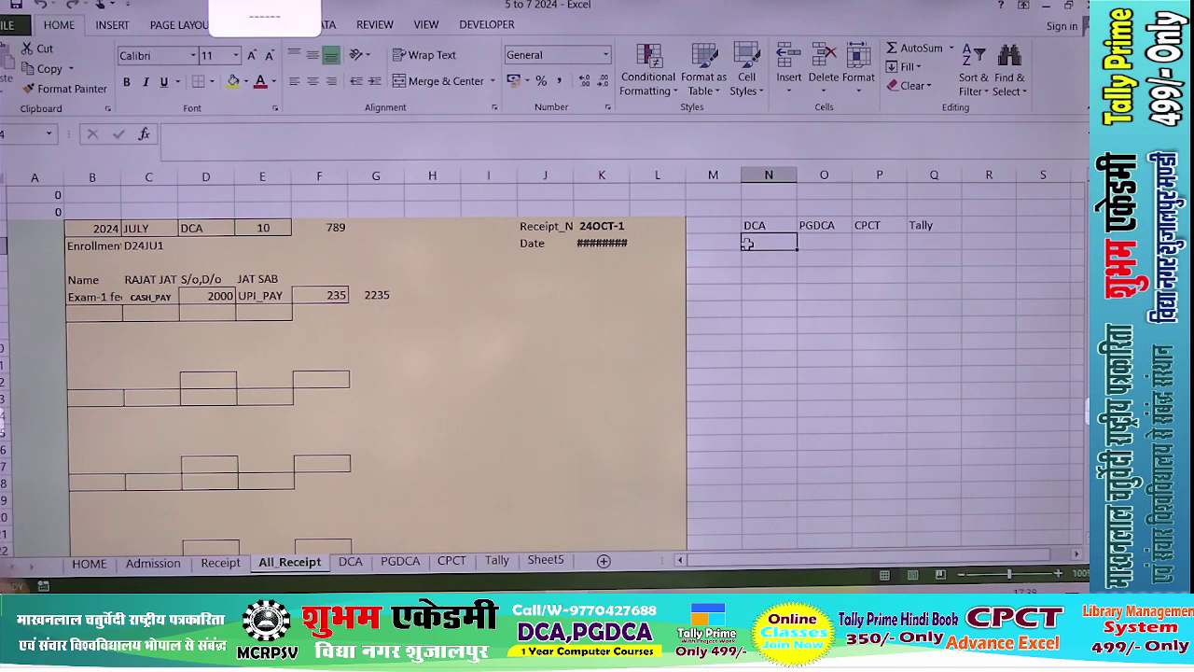
type("=")
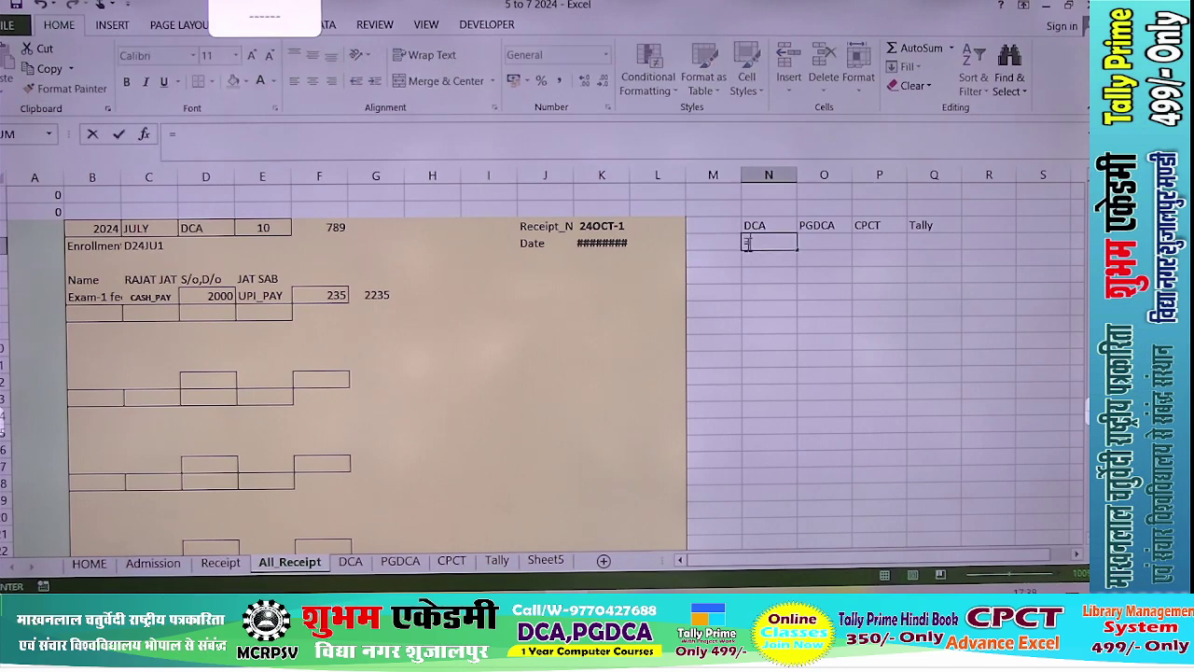
type("sumi")
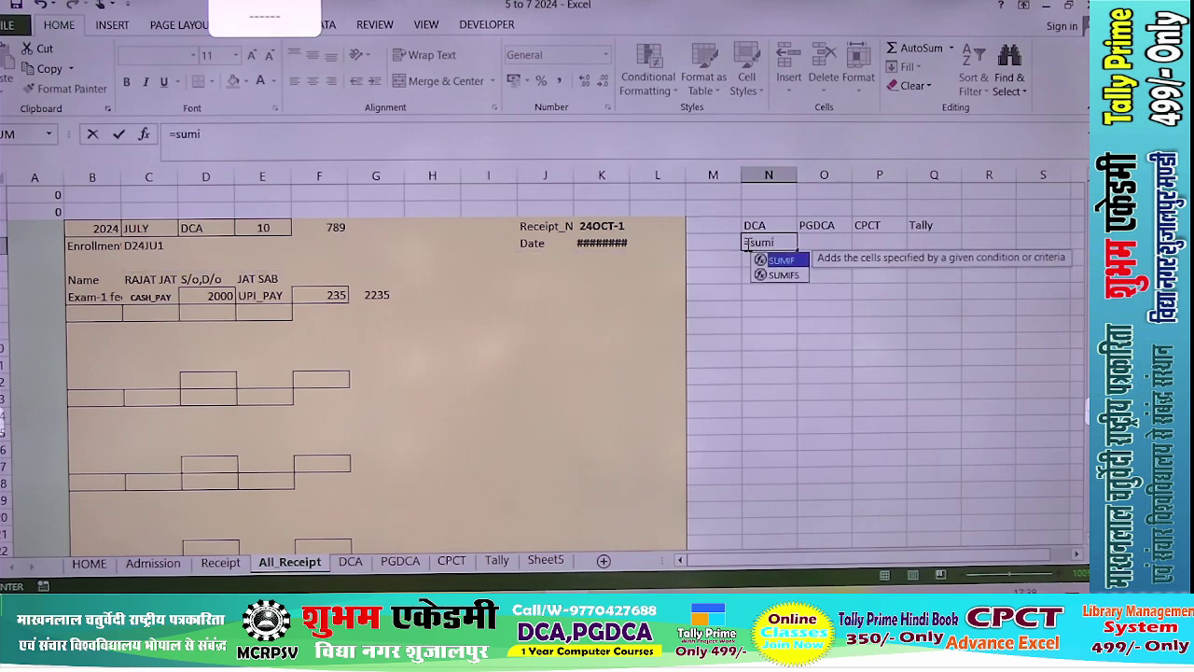
key("Down")
key("Tab")
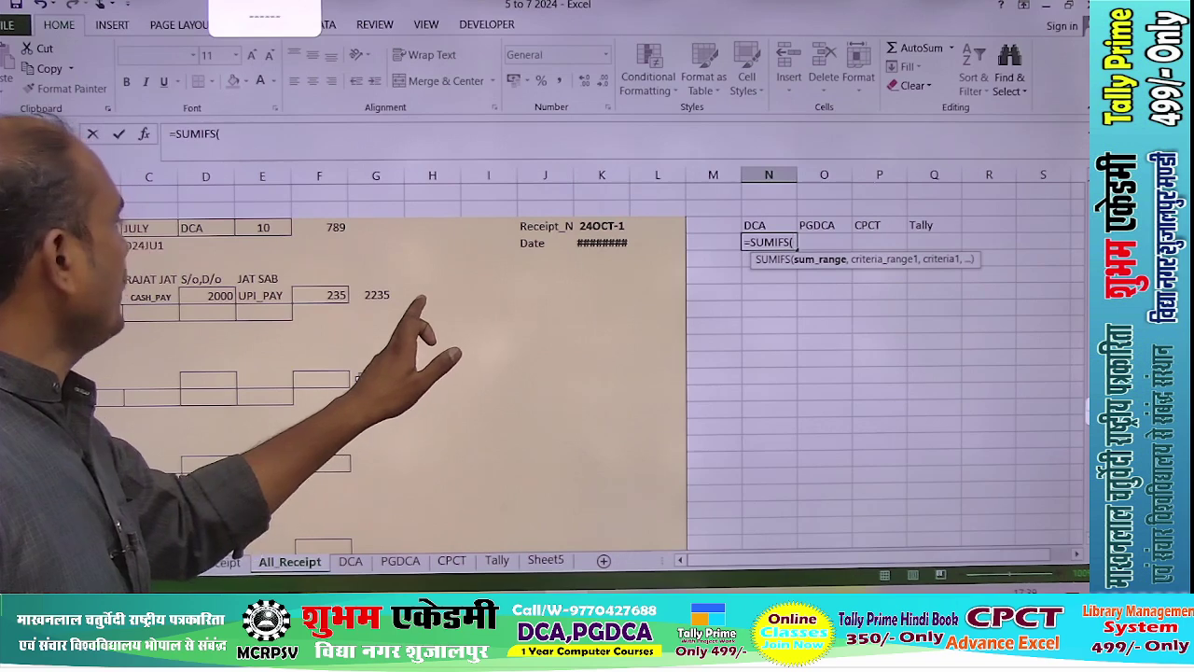
left_click(432, 175)
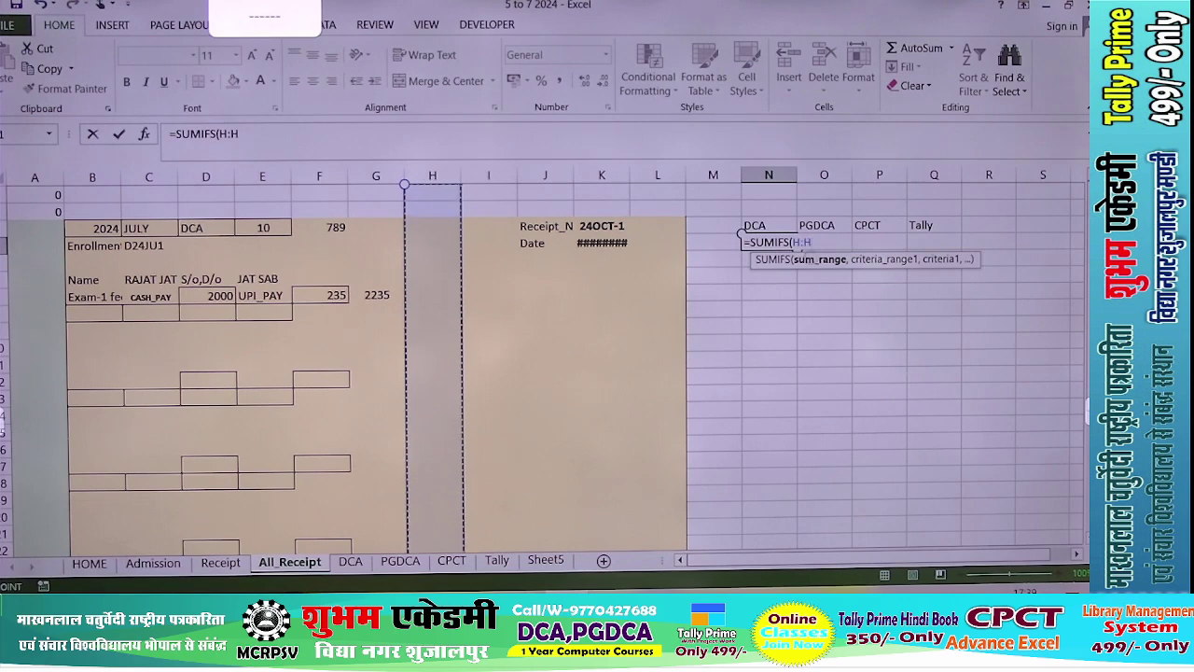
key("BackSpace")
key("BackSpace")
key("BackSpace")
left_click(376, 175)
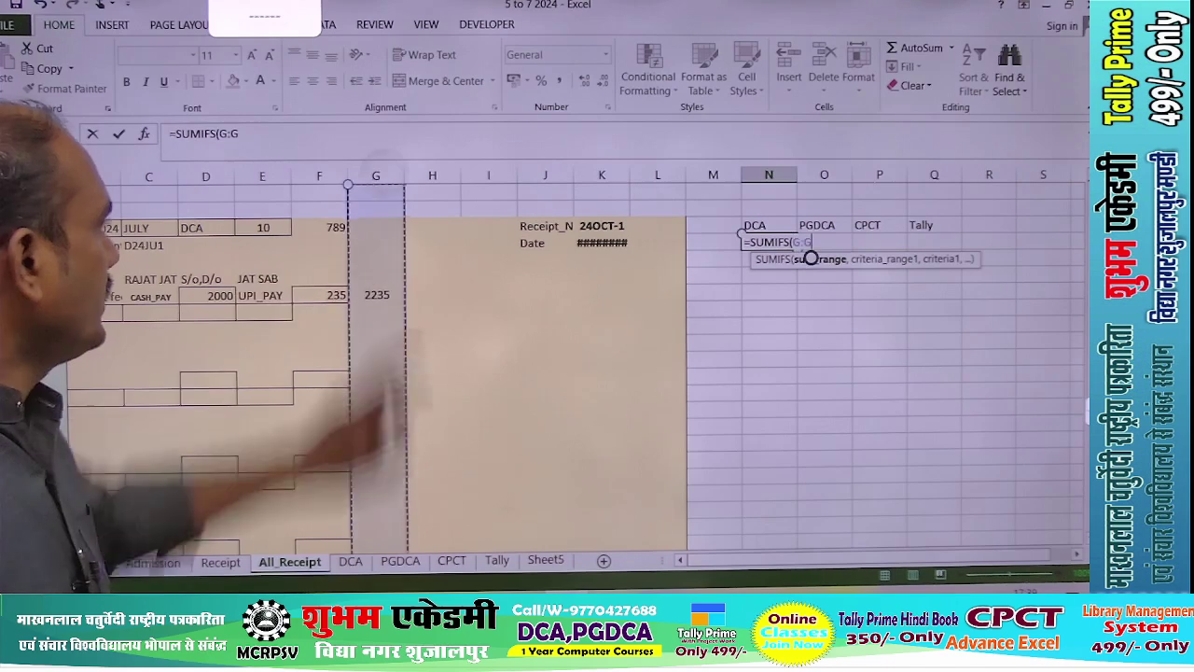
Complete the SUMIFS formula in N4 with column H as the criteria range and N3 as the criterion.
type(",")
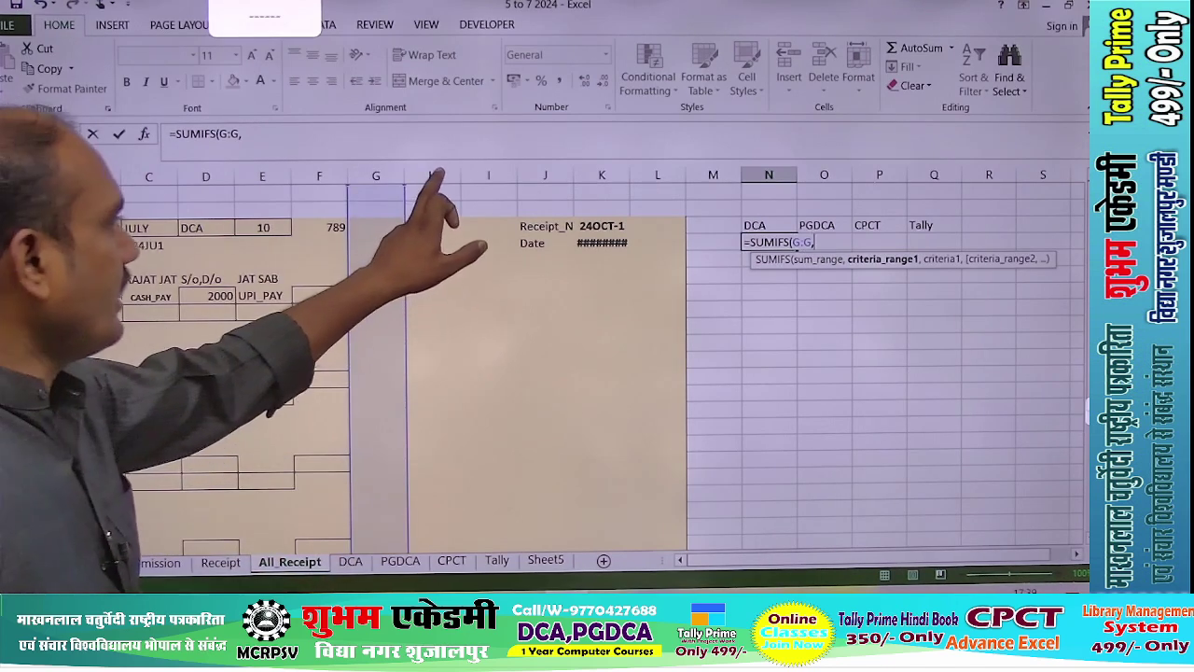
left_click(432, 175)
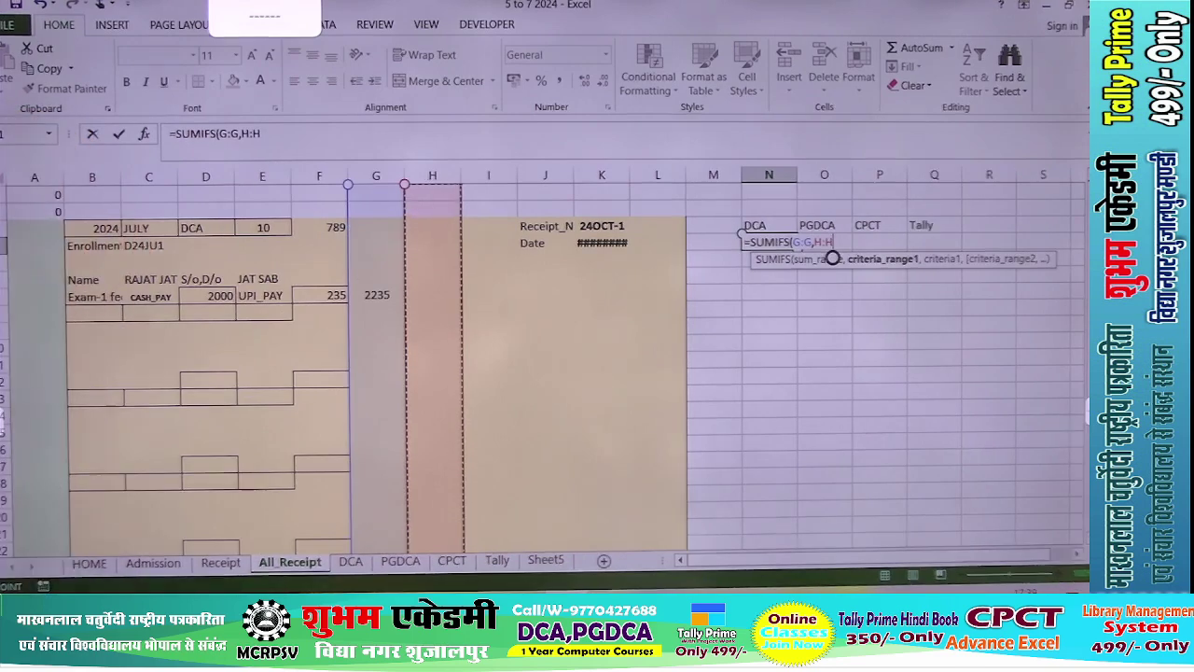
type(",")
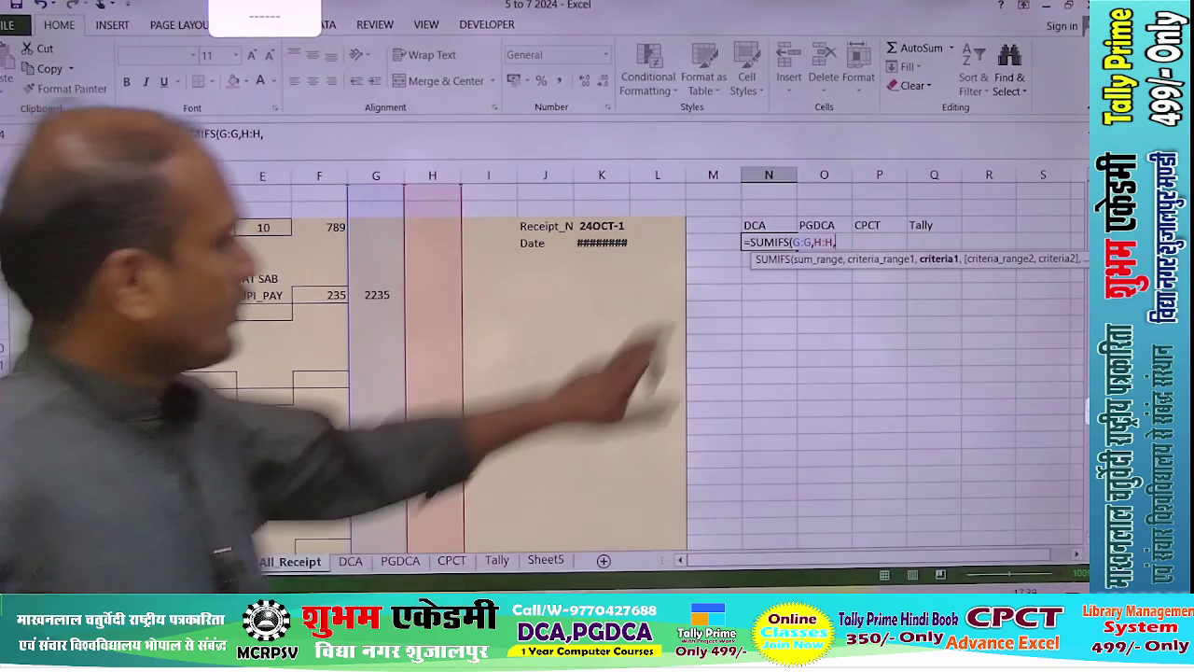
left_click(768, 225)
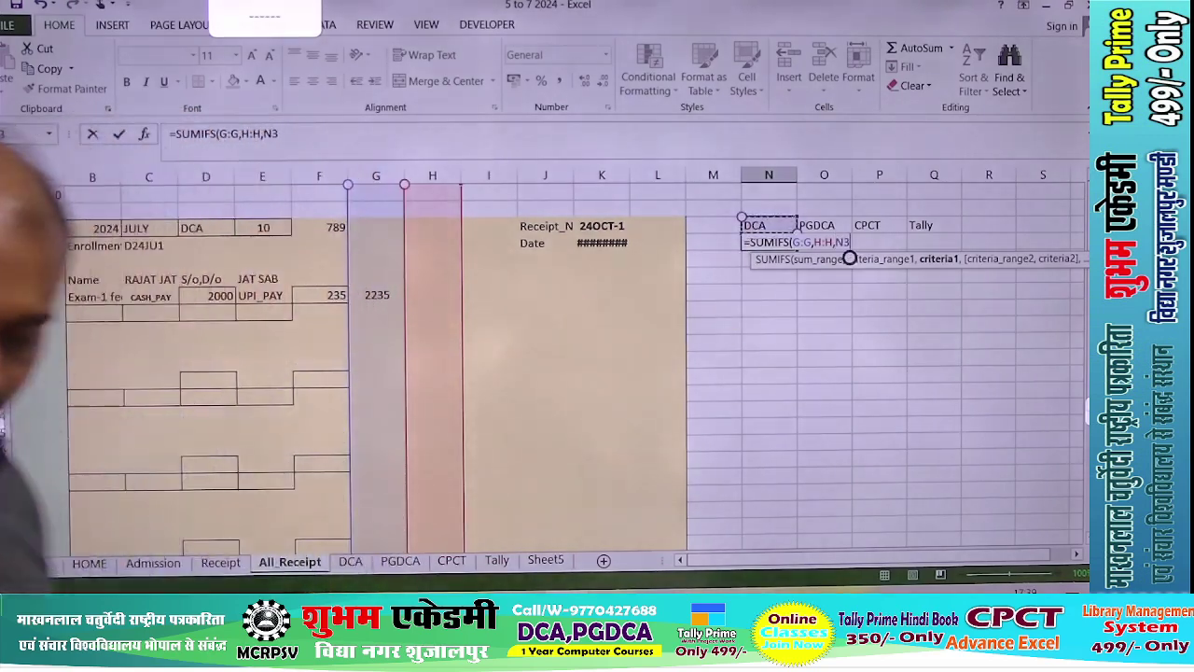
type(")")
key("Return")
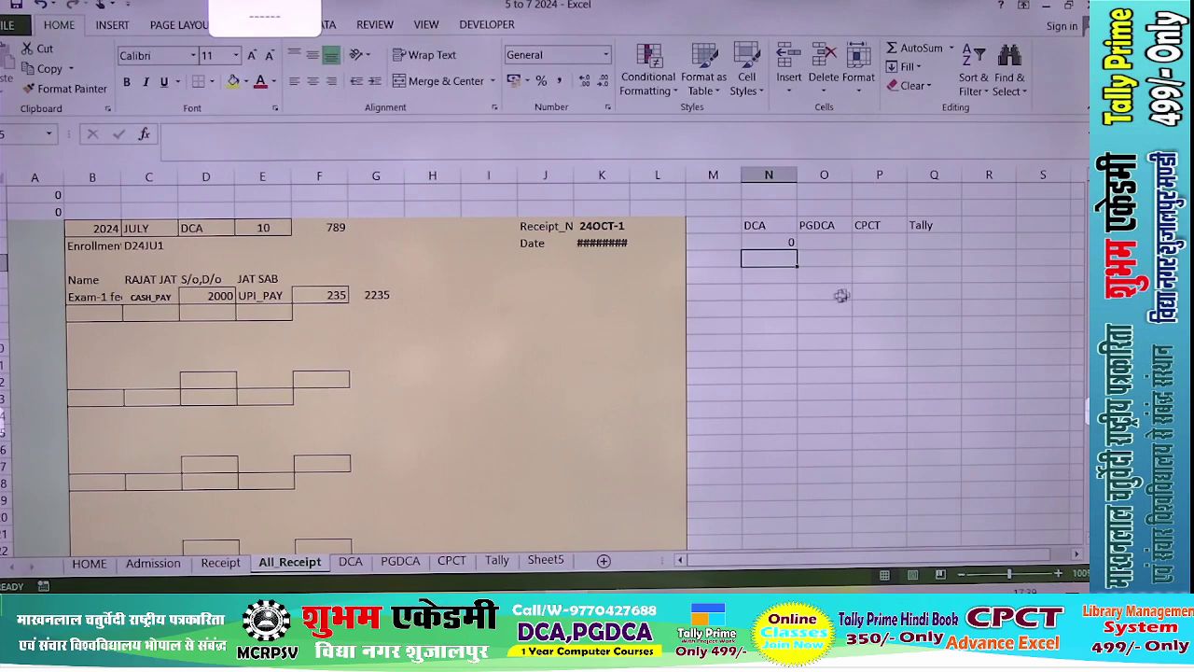
Clear the saved receipt's contents from A3 to L8 of the All_Receipt sheet.
left_click(105, 245)
left_click_drag(29, 225, 652, 302)
key("Delete")
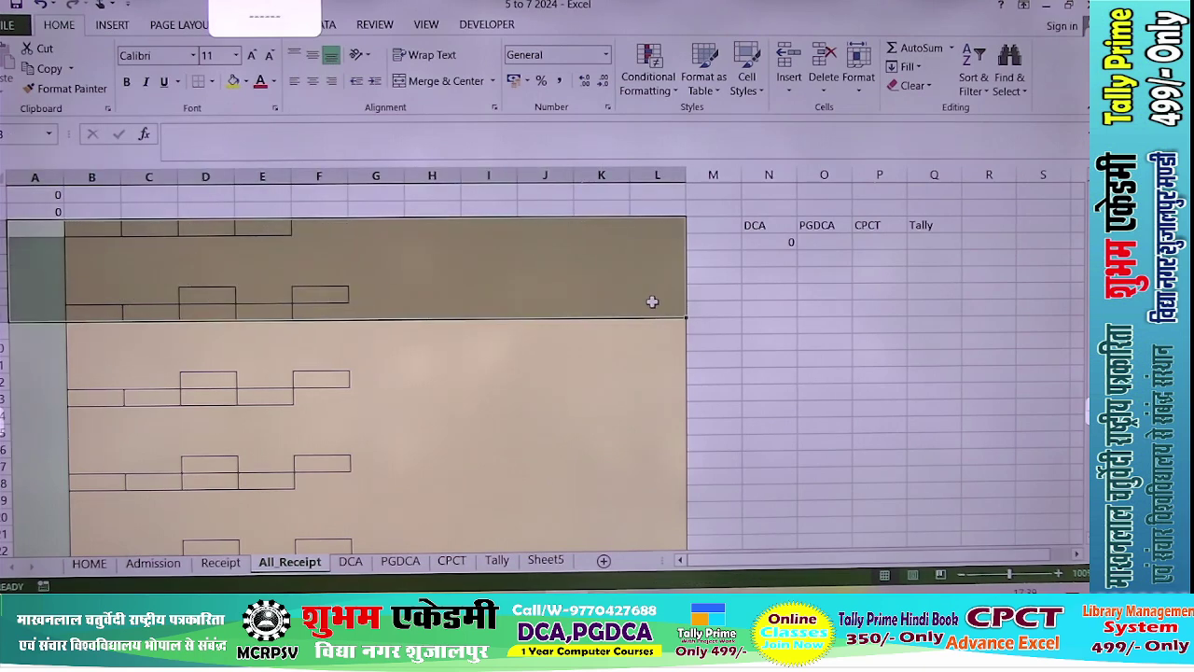
Unprotect the Receipt sheet by entering the sheet protection password, with cell H9 selected.
left_click(209, 565)
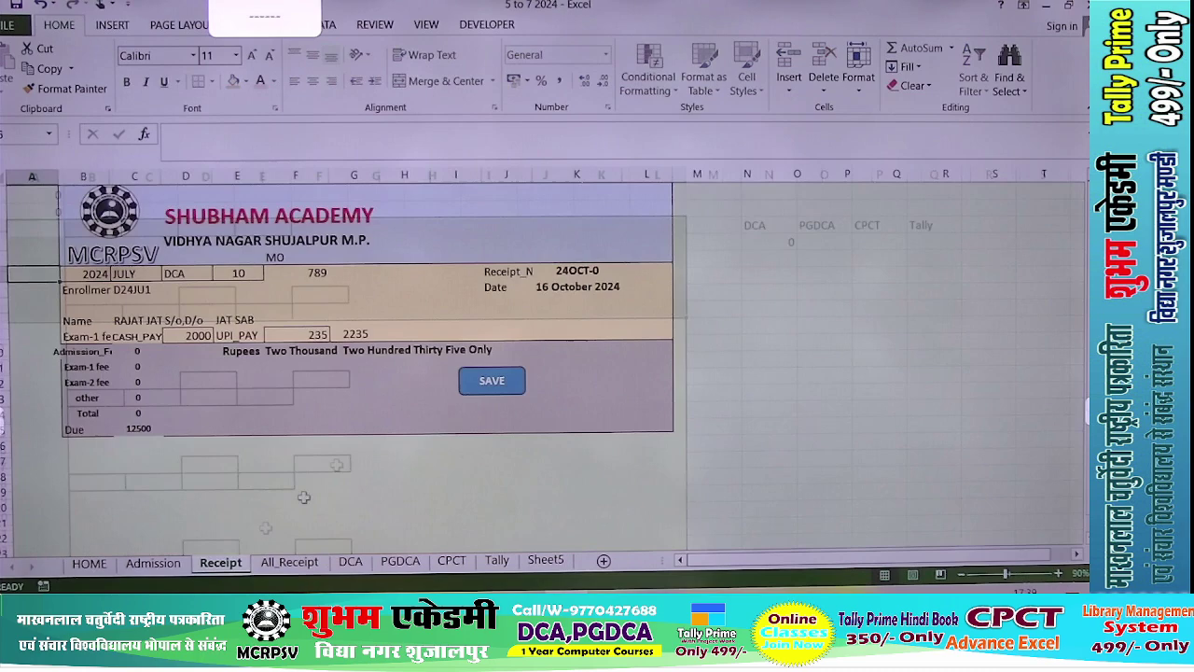
left_click(402, 329)
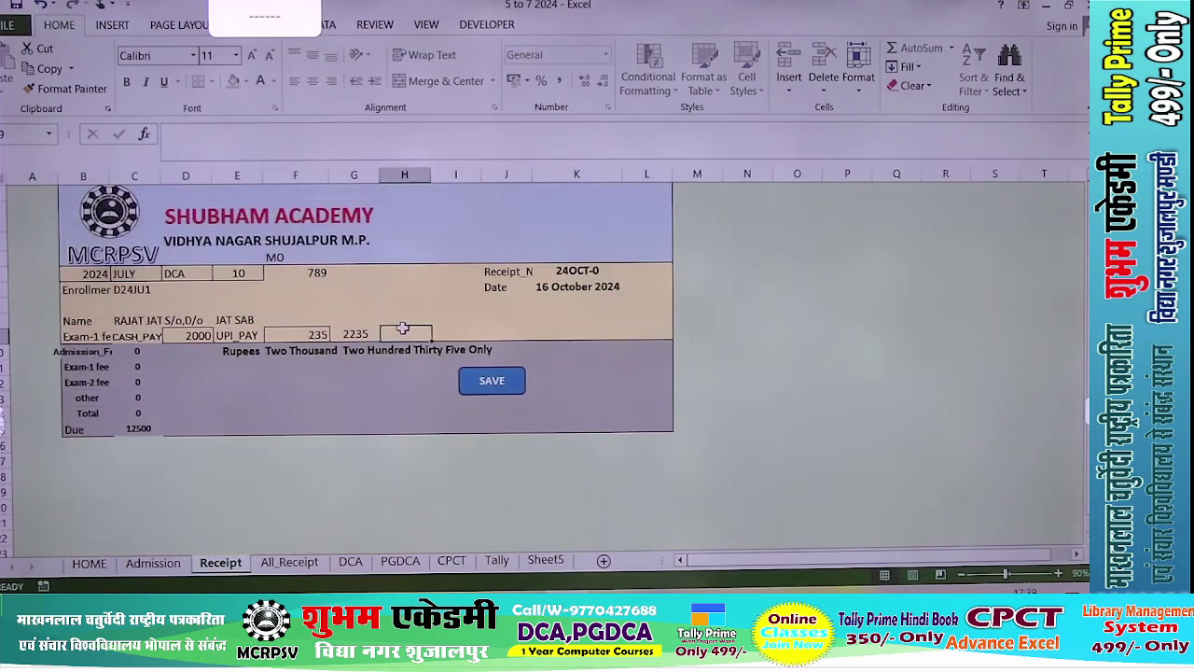
double_click(549, 452)
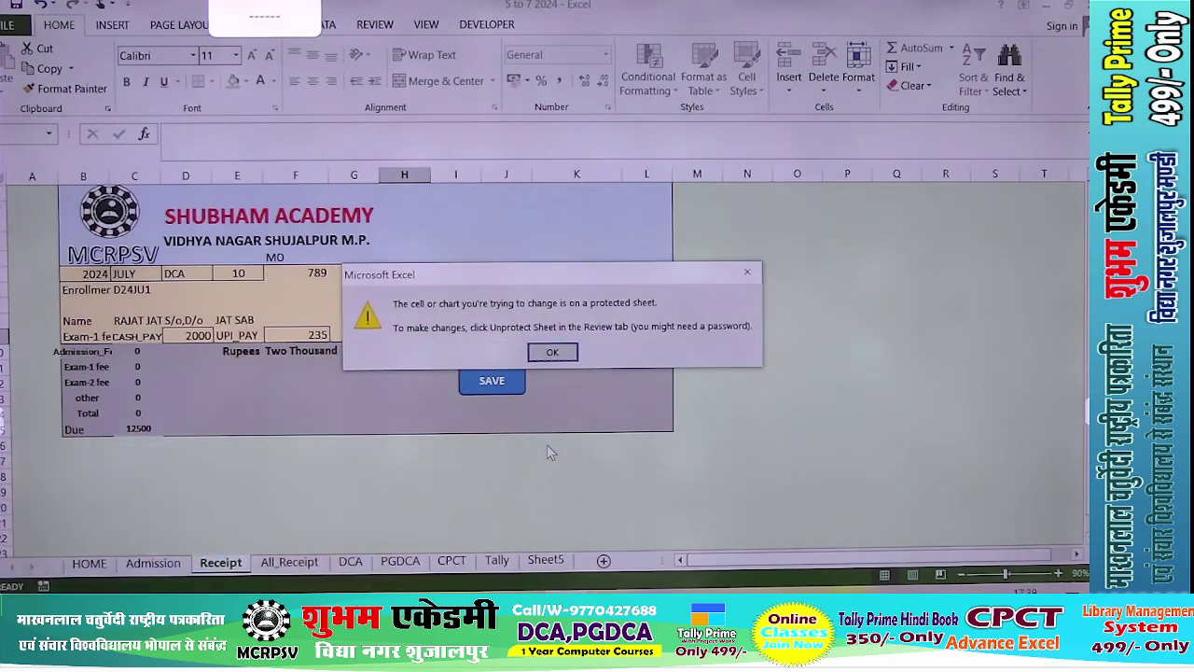
left_click(551, 351)
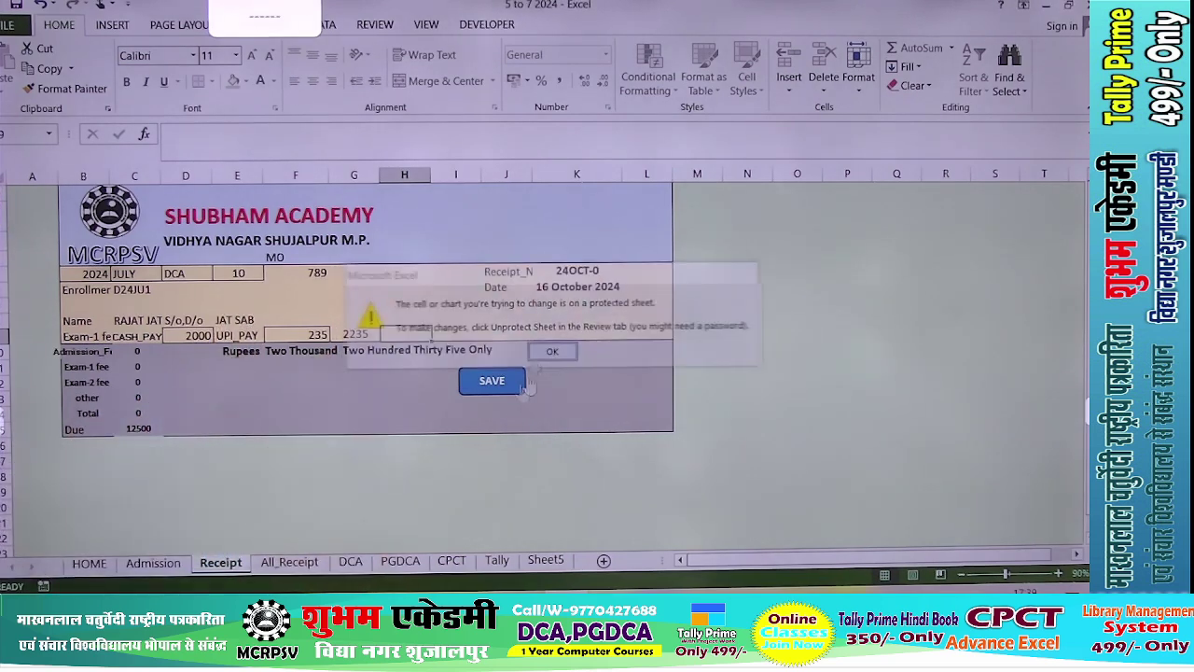
right_click(213, 566)
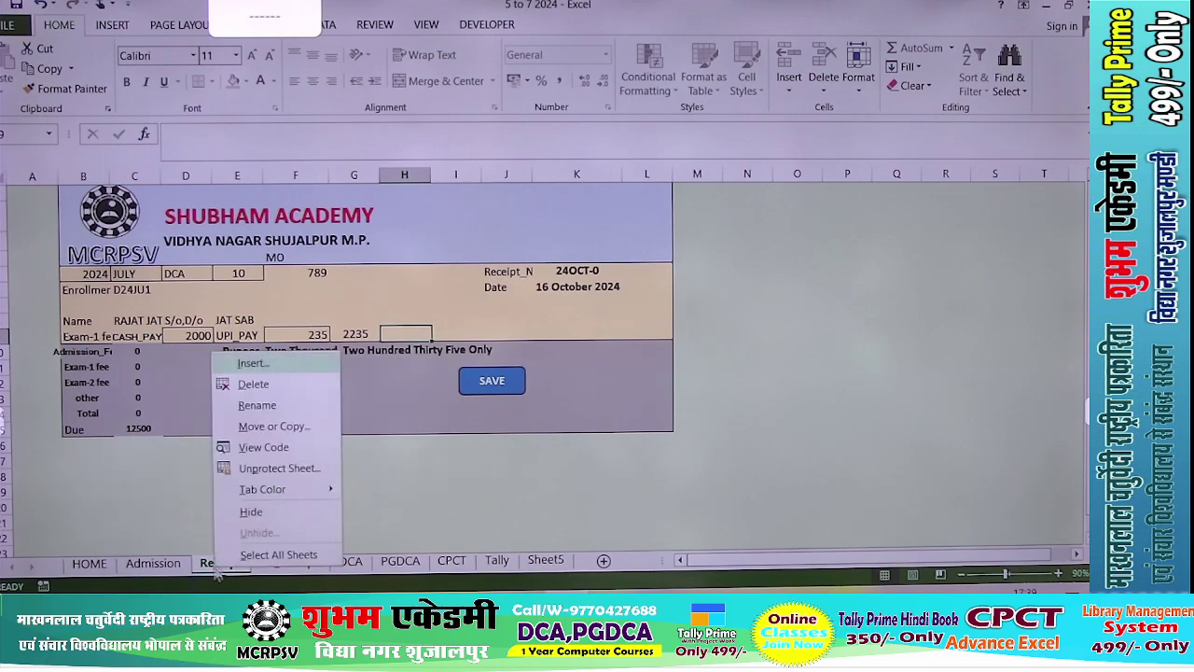
left_click(261, 469)
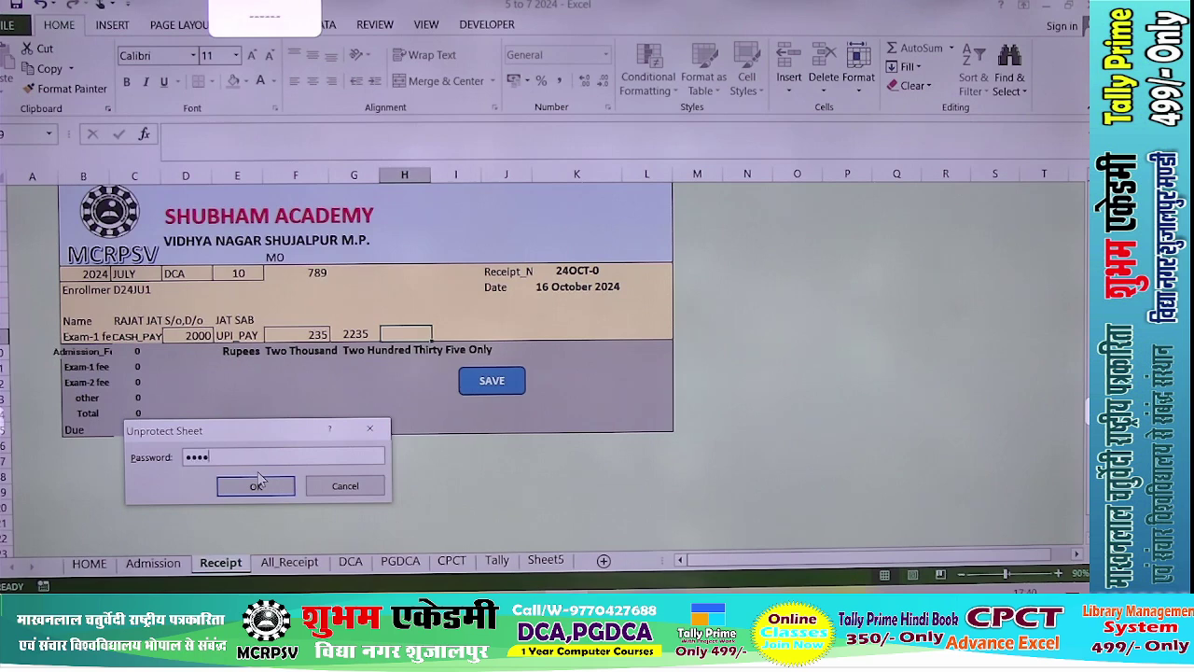
left_click(256, 484)
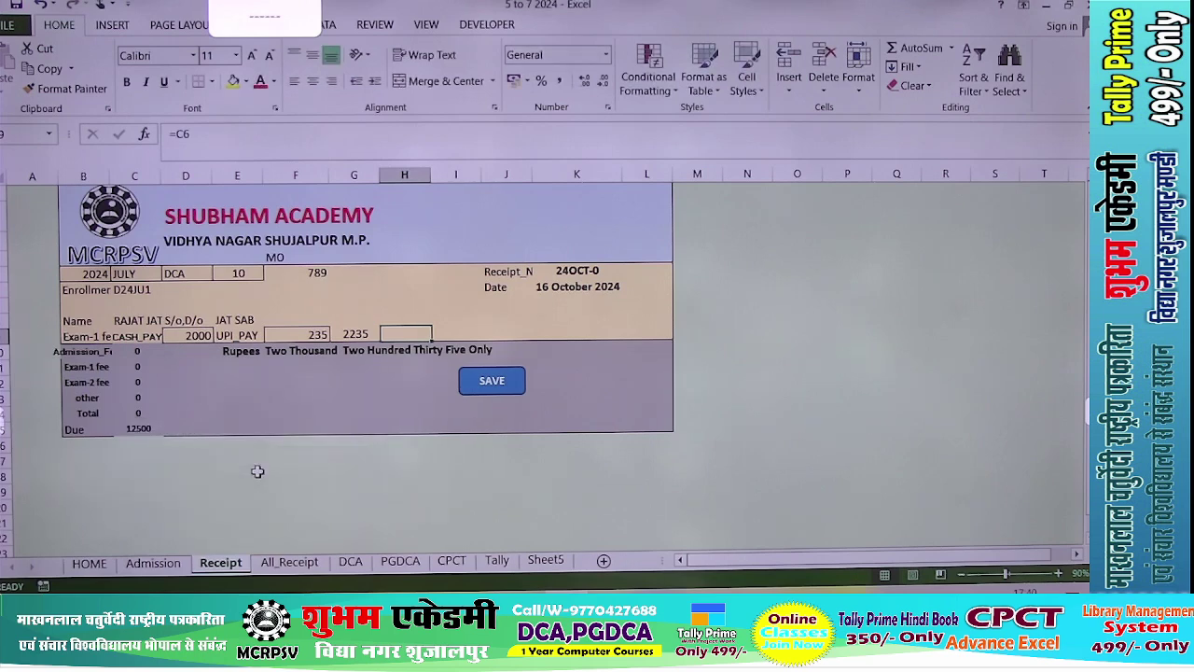
type("=")
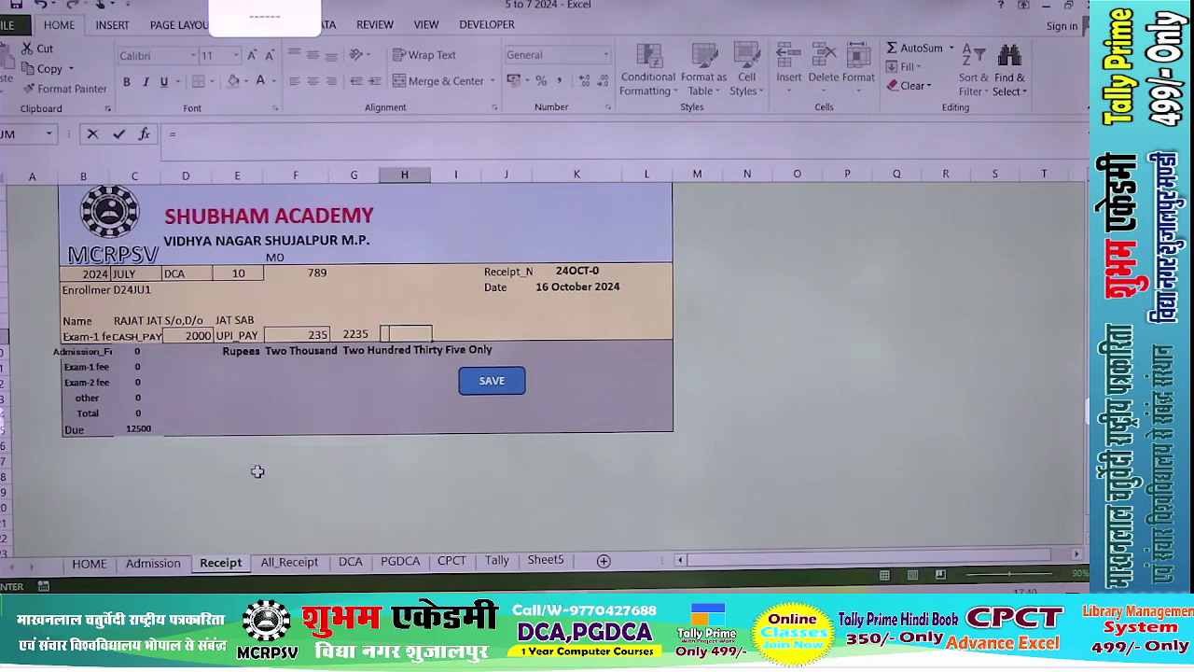
key("BackSpace")
key("Return")
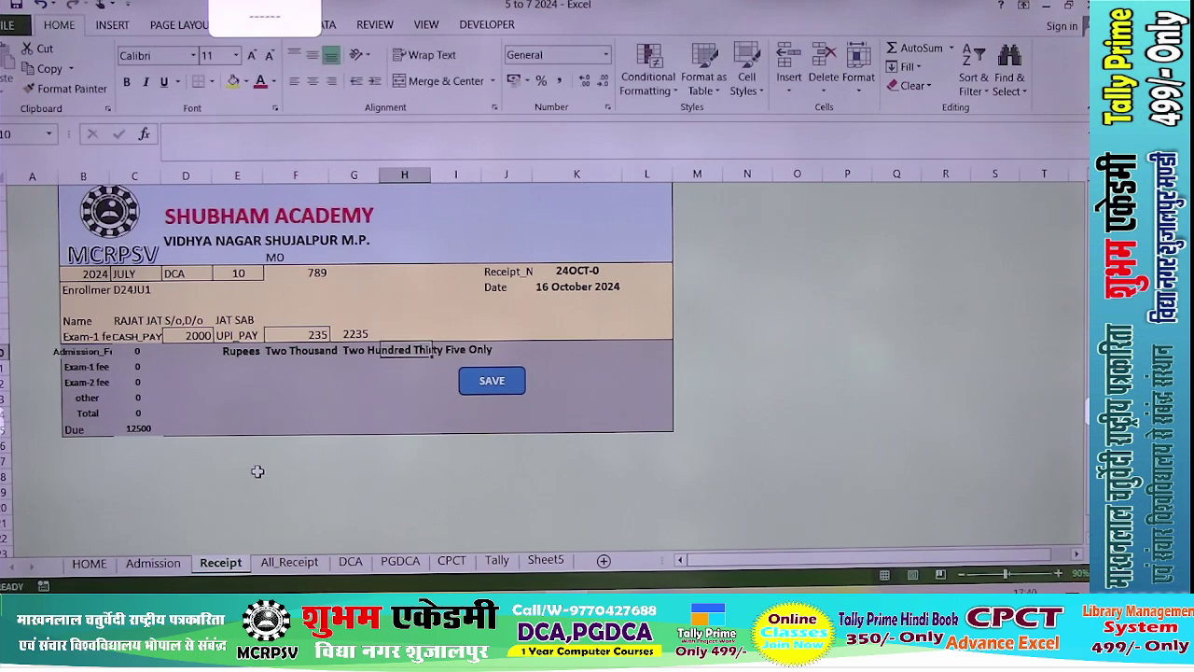
key("Up")
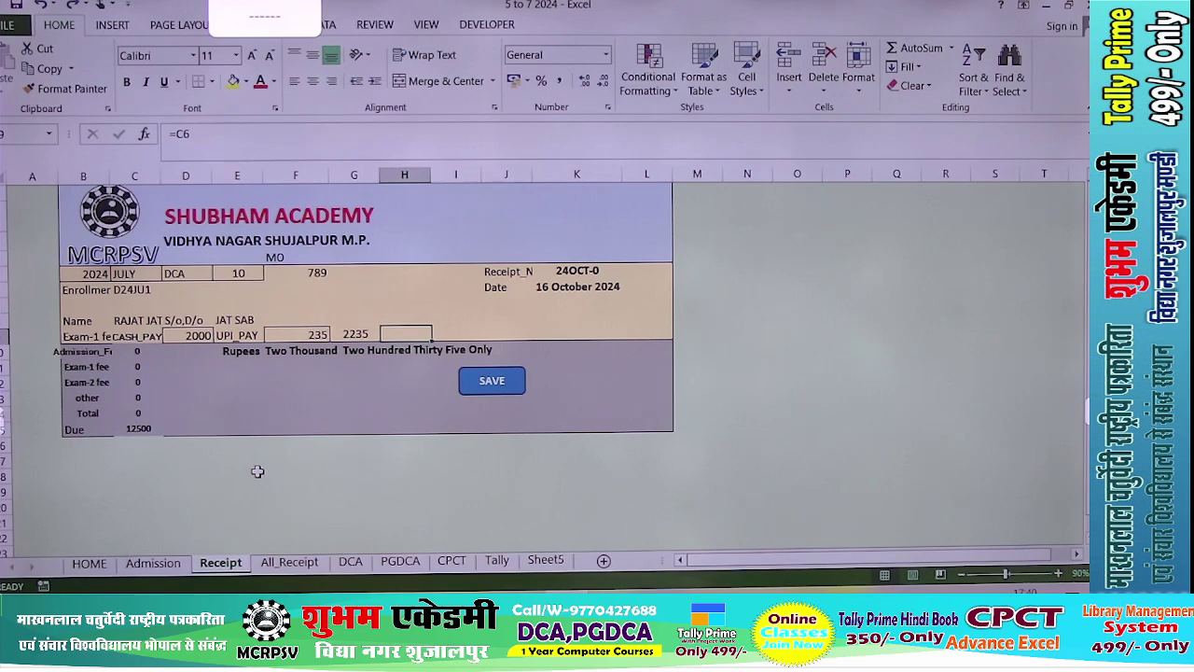
Link cell I9 of the Receipt sheet to the course with the formula =D5 and save the receipt.
key("Right")
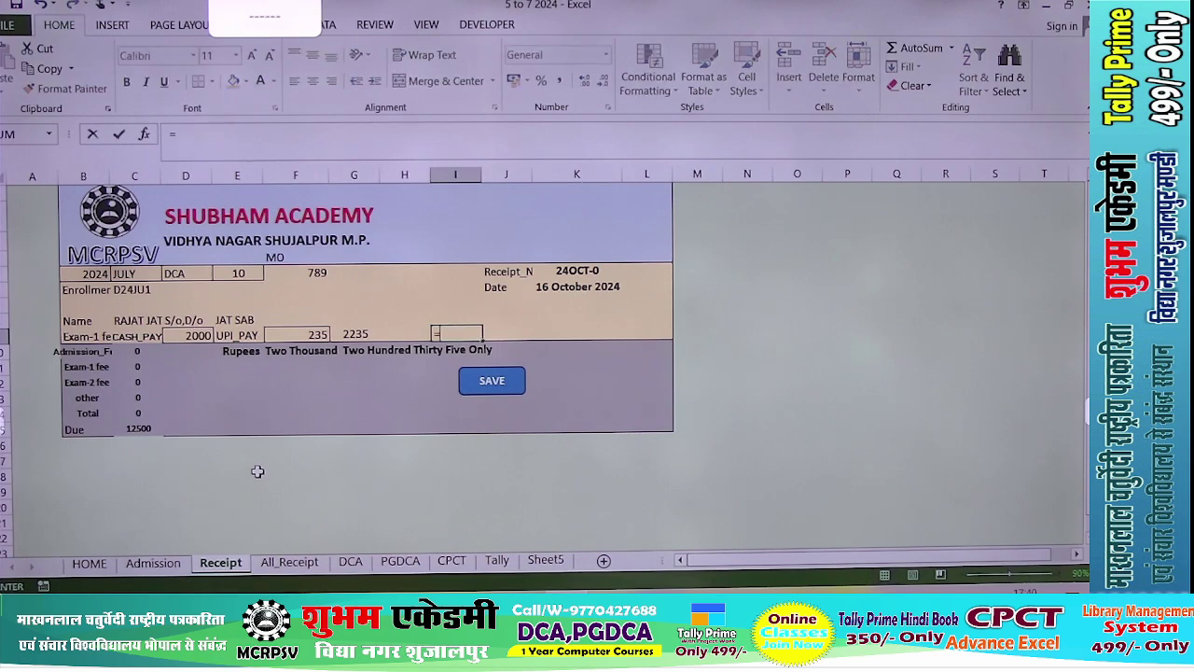
type("=")
key("Left")
key("Left")
key("Left")
key("Left")
key("Left")
key("Up")
key("Up")
key("Up")
key("Up")
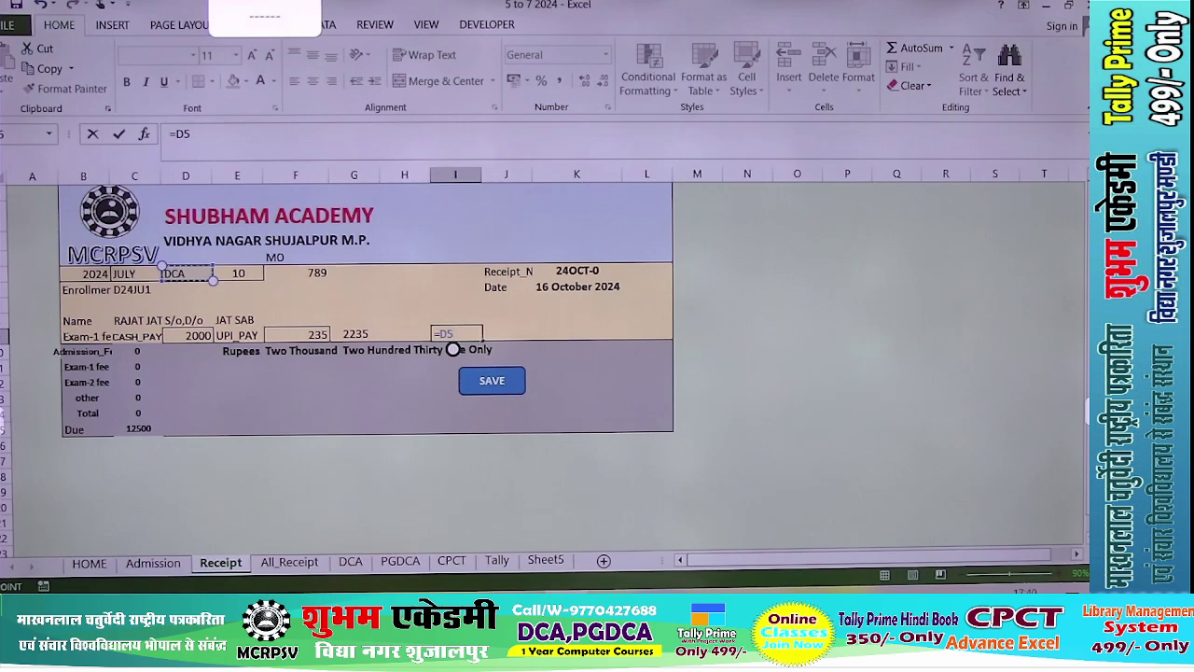
key("Return")
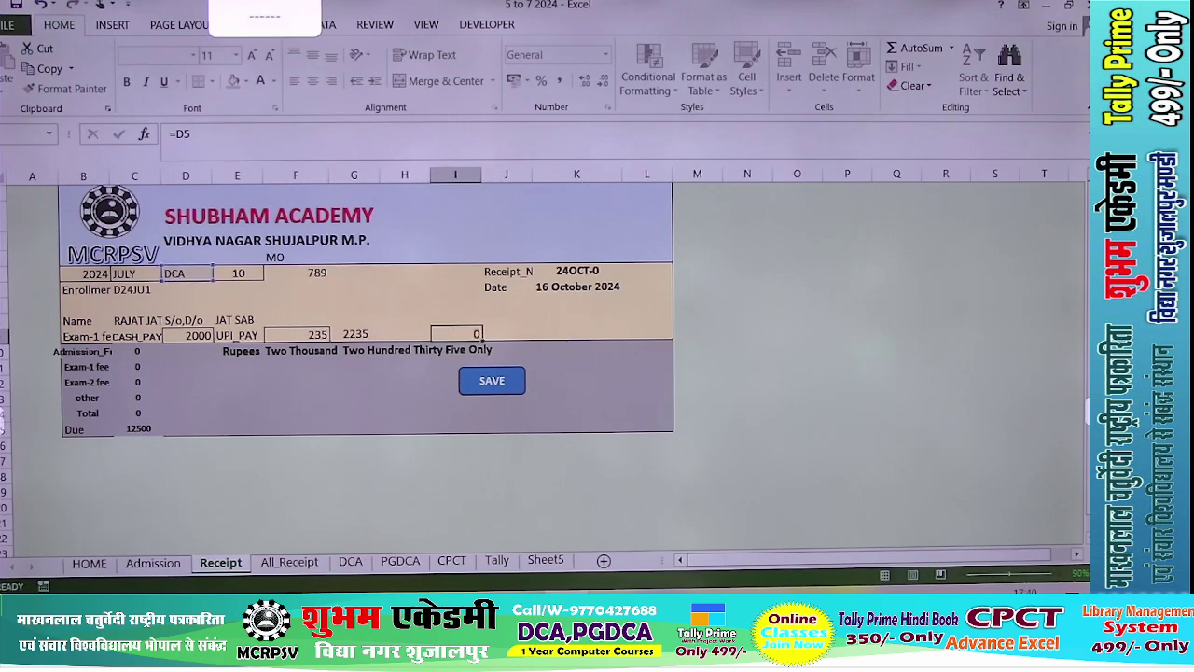
left_click(492, 390)
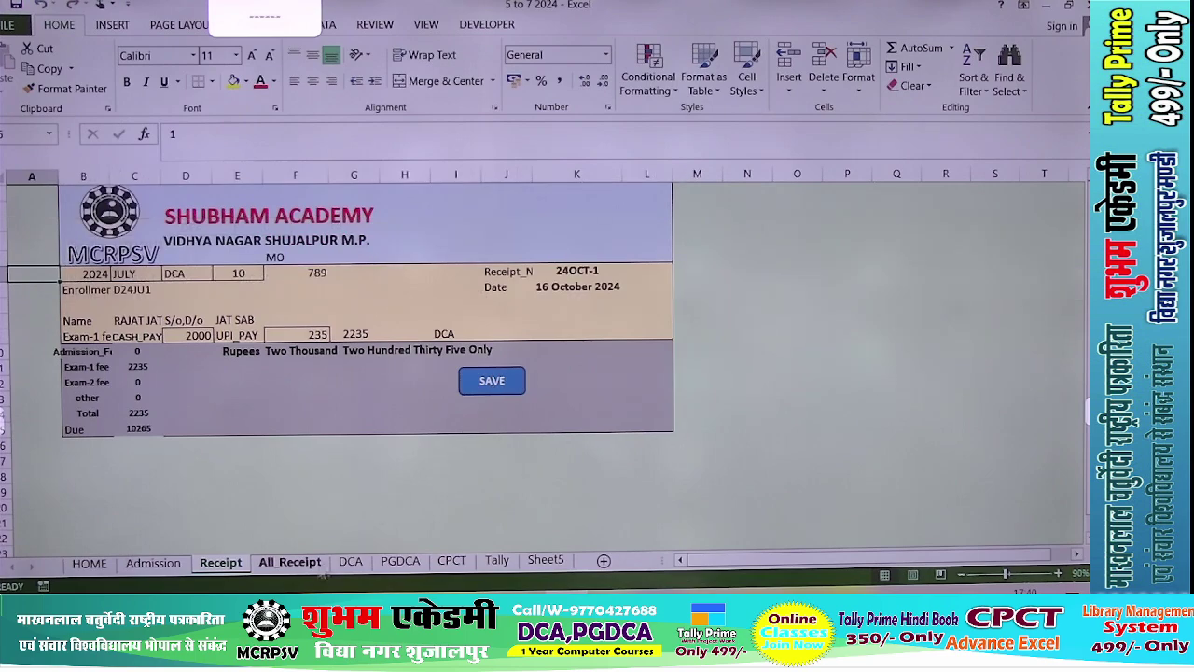
On the All_Receipt sheet, change the criteria range in N4's formula to column I, giving =SUMIFS(G:G,I:I,N3).
left_click(301, 562)
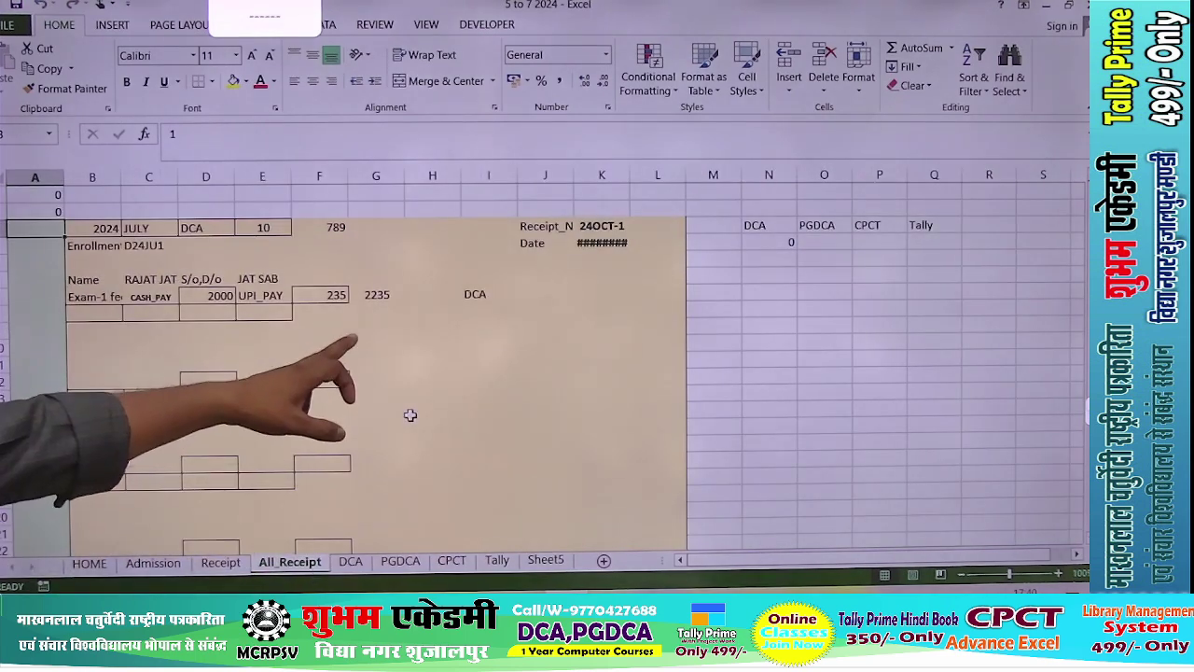
left_click(784, 240)
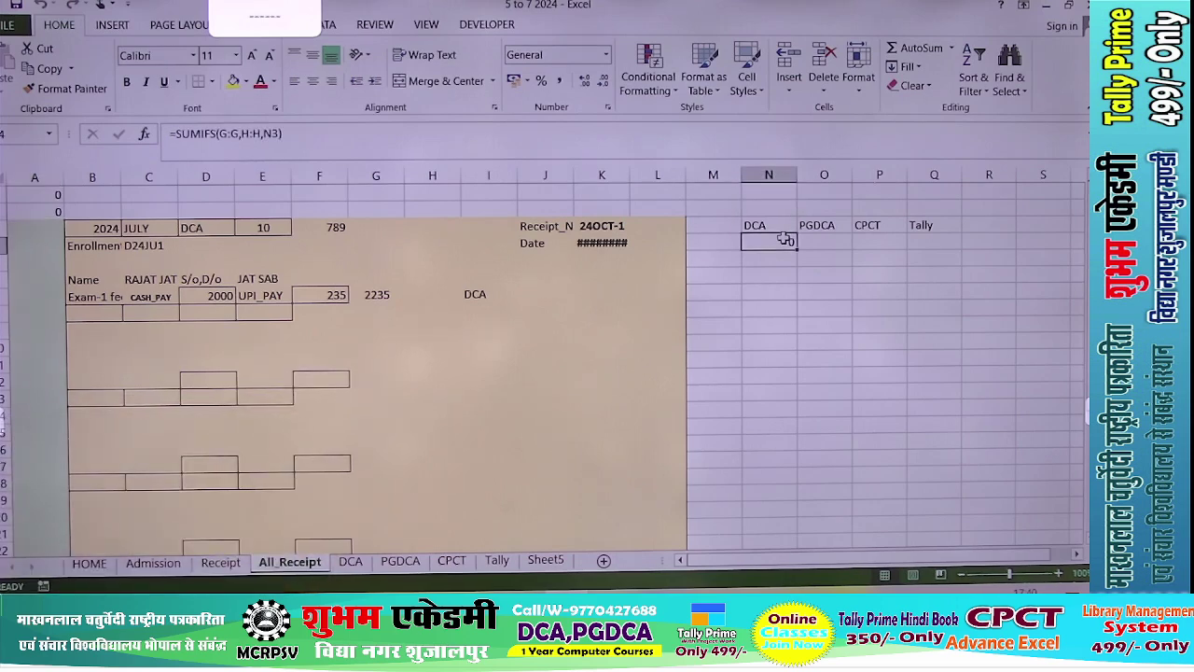
double_click(785, 239)
left_click(819, 242)
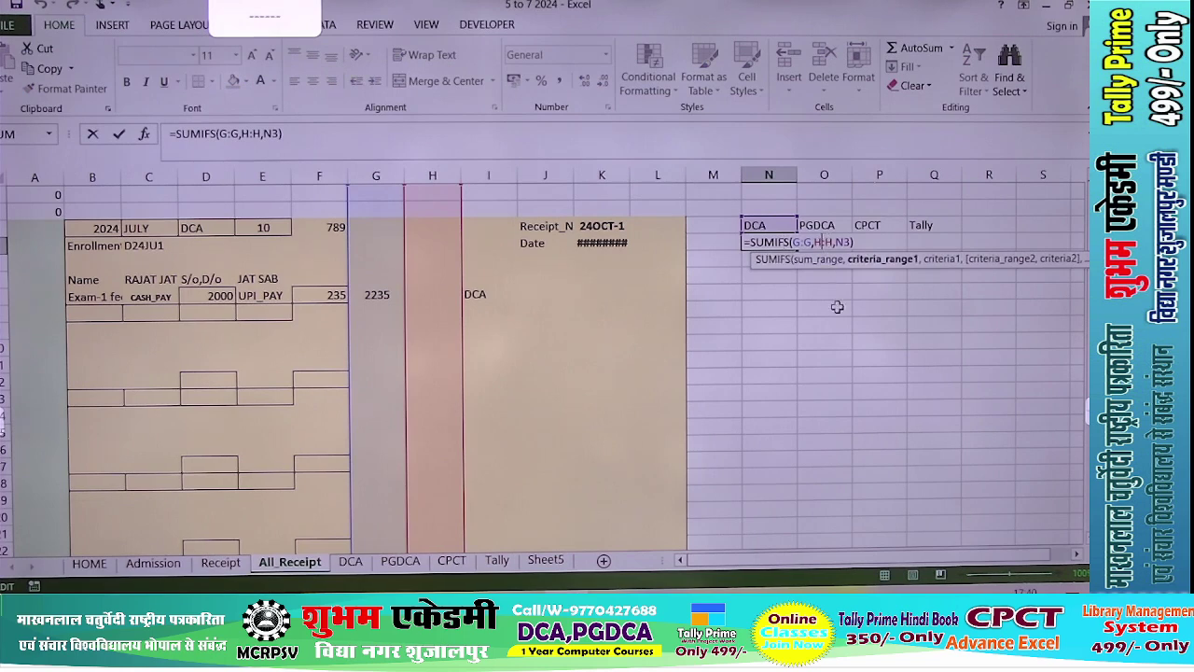
key("BackSpace")
key("BackSpace")
key("BackSpace")
key("BackSpace")
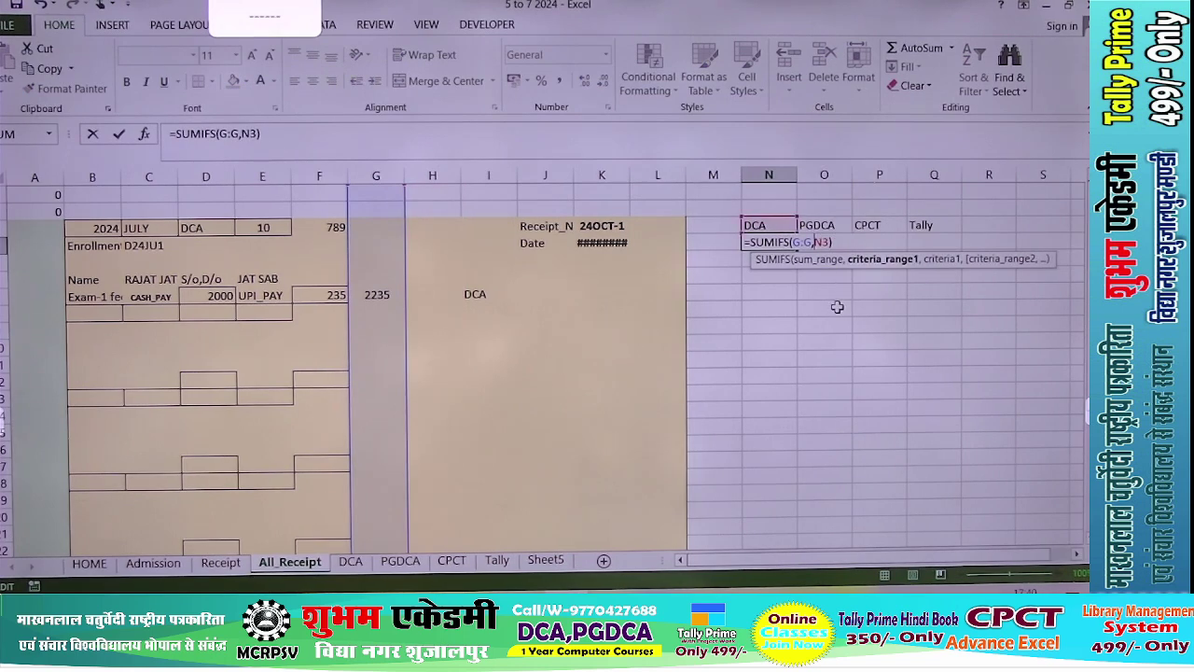
type("I:I")
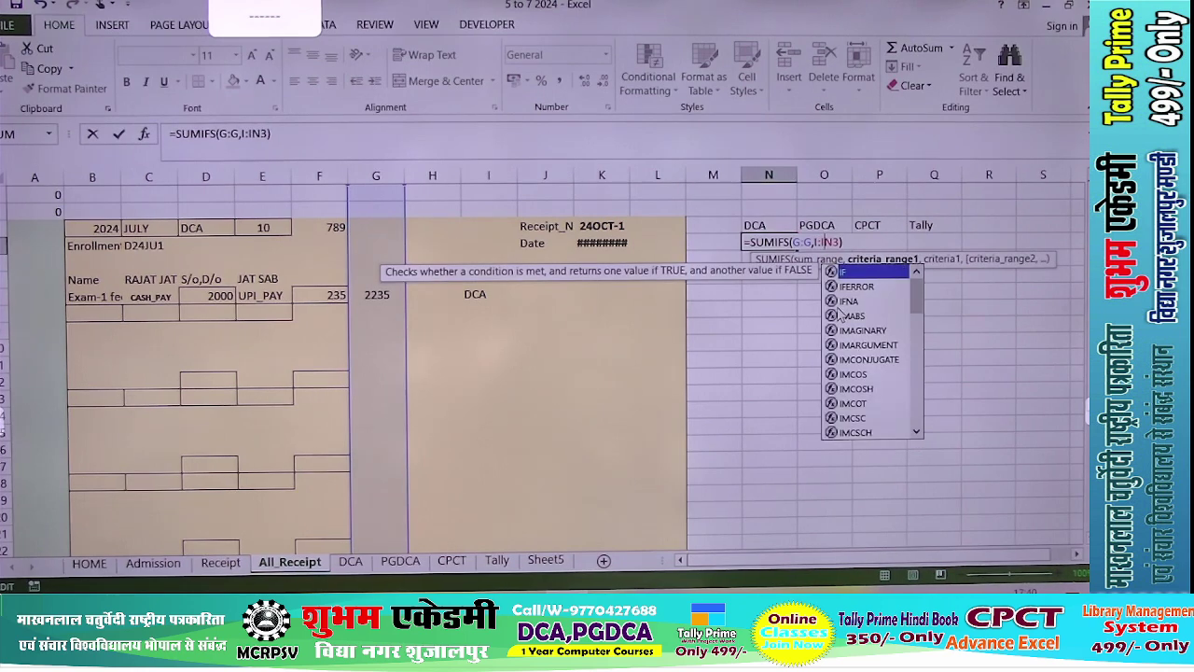
type(",")
key("Return")
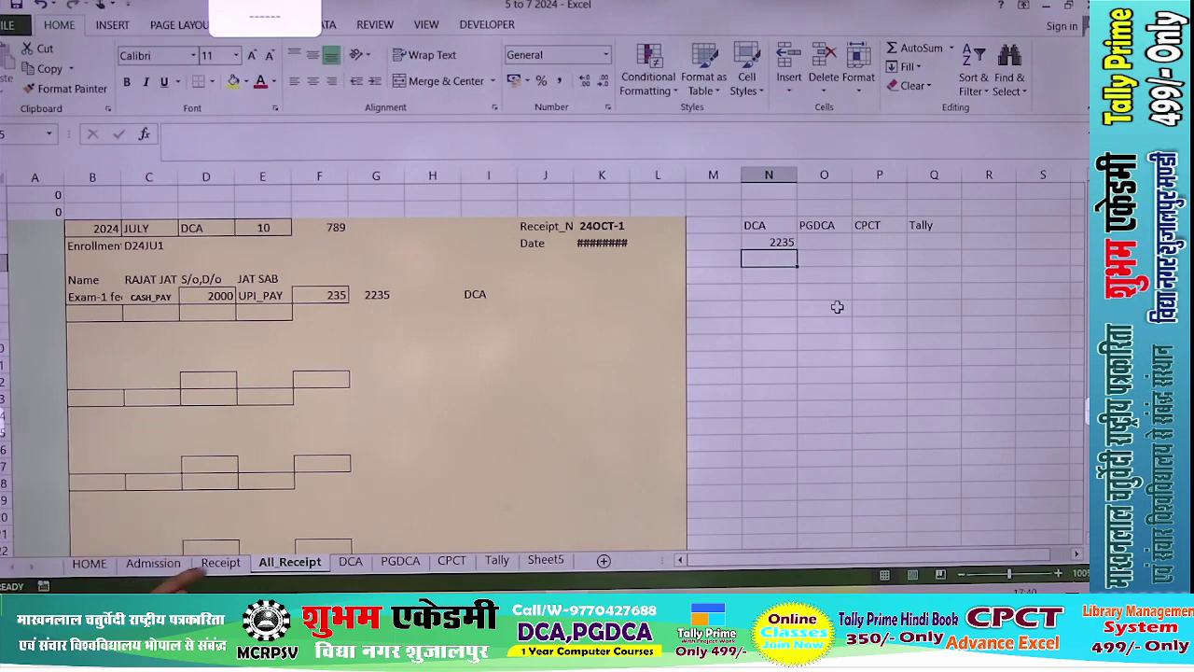
Set the UPI payment amount on the Receipt sheet to 1000.
left_click(220, 561)
left_click(298, 334)
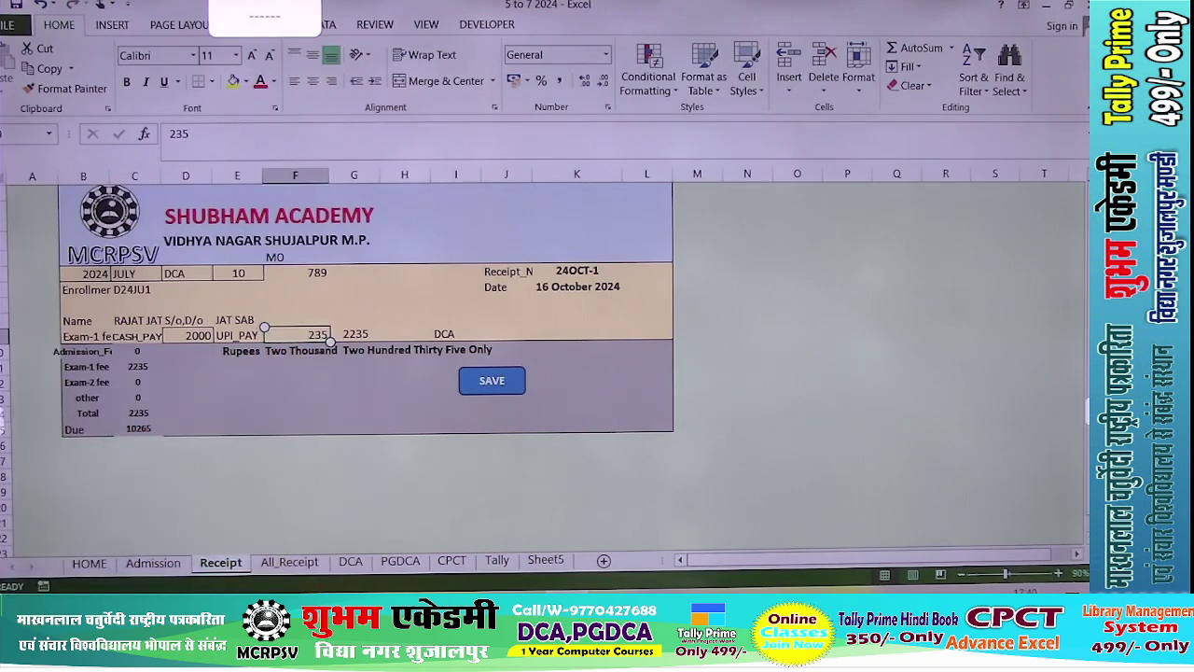
type("100")
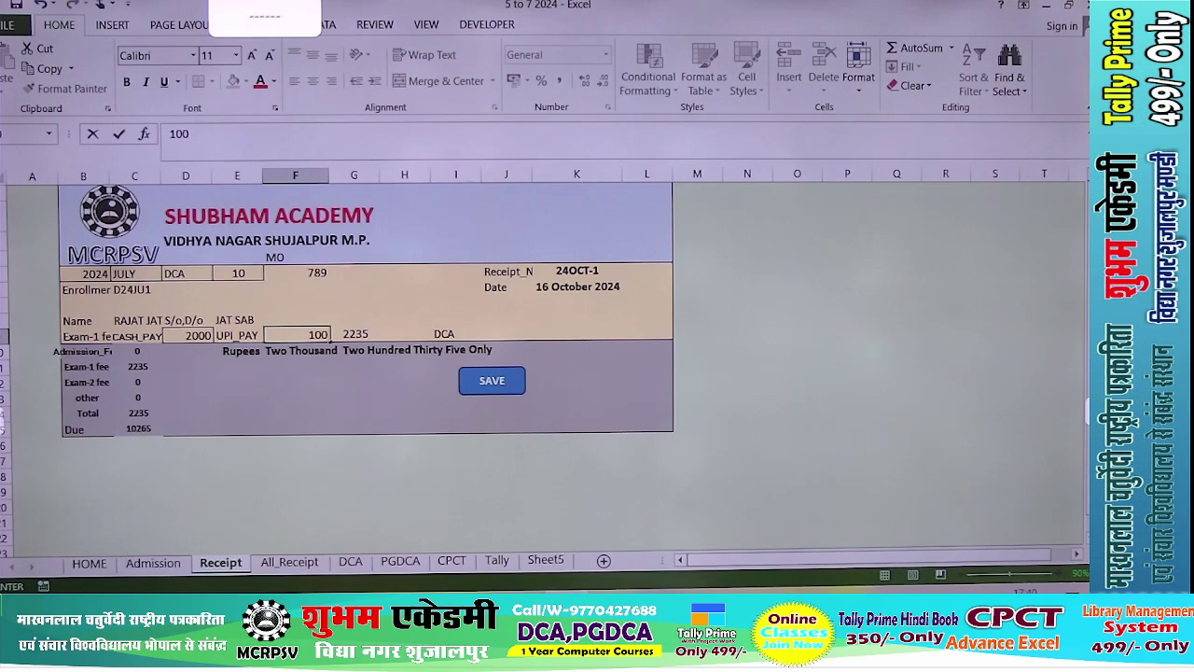
type("0")
key("Return")
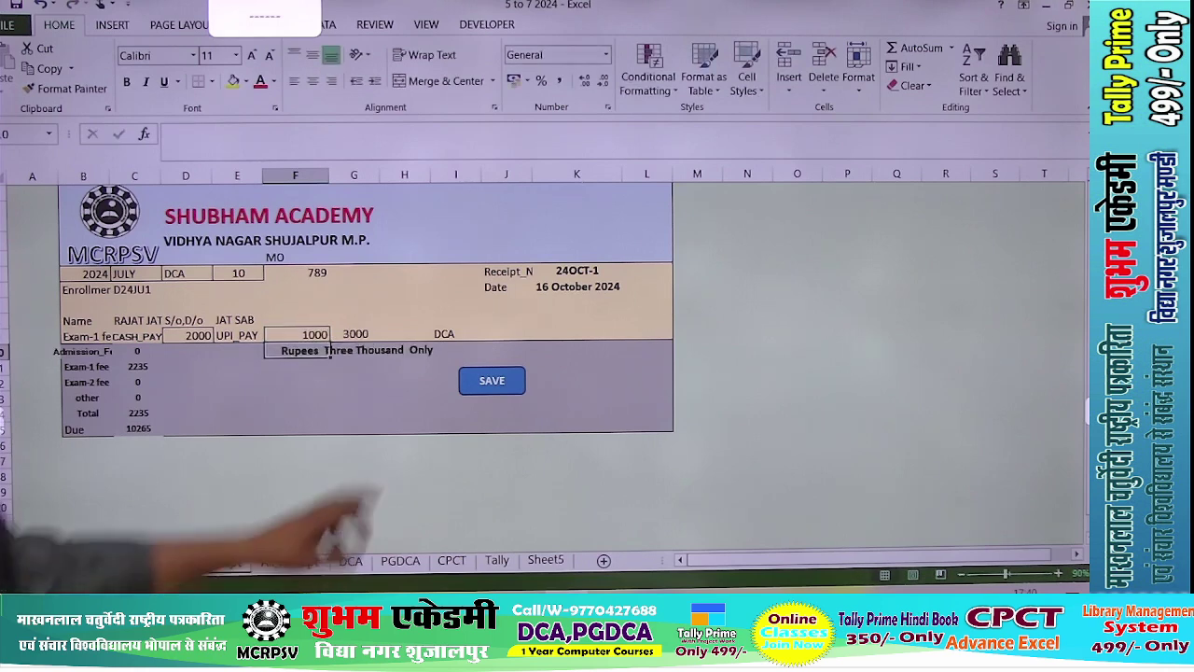
Save the receipt and open the All_Receipt sheet to check the DCA total.
left_click(491, 379)
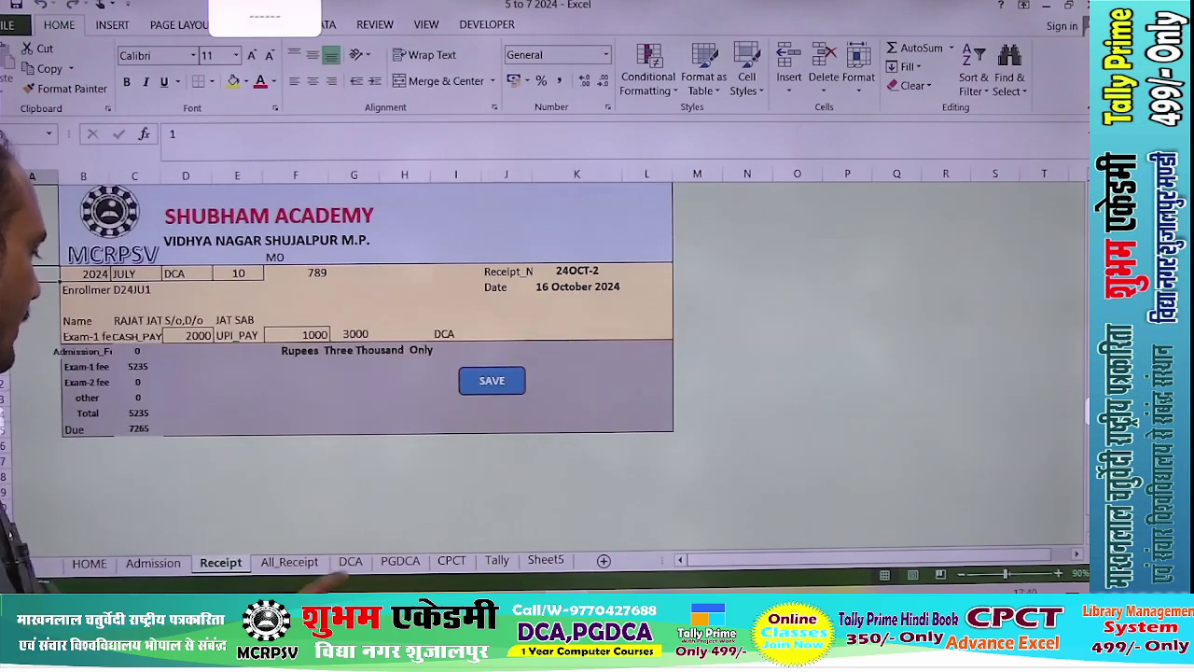
left_click(289, 561)
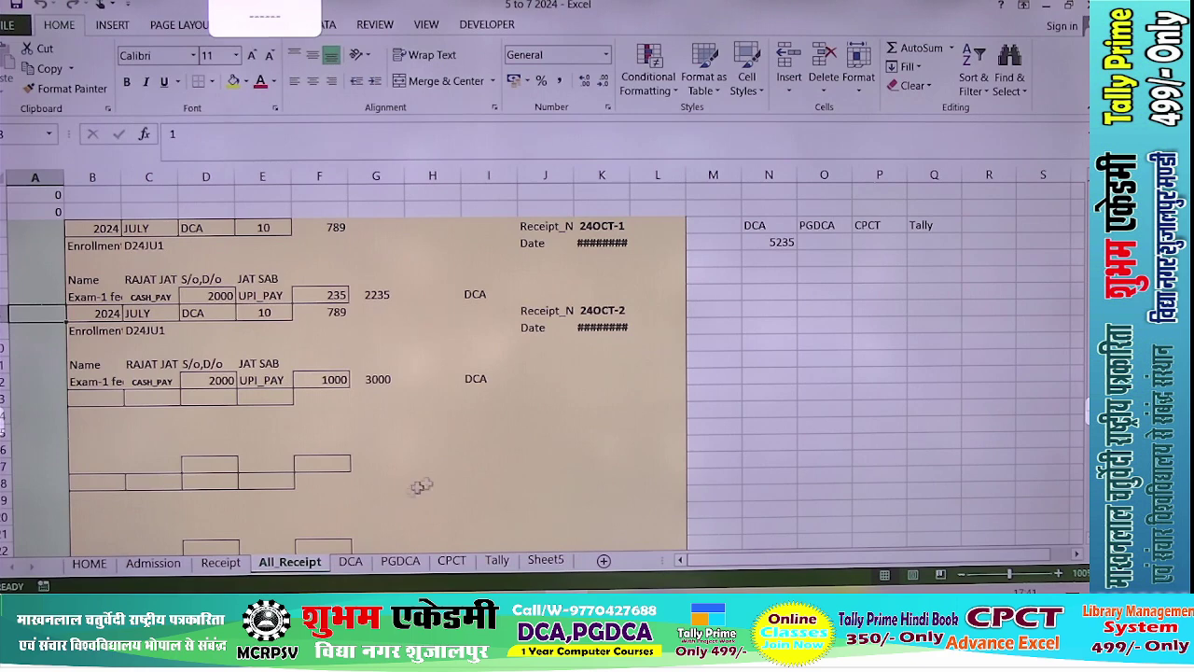
Total the PGDCA fees in cell O4 of the All_Receipt sheet with the formula =SUMIFS(G:G,I:I,O3).
left_click(818, 240)
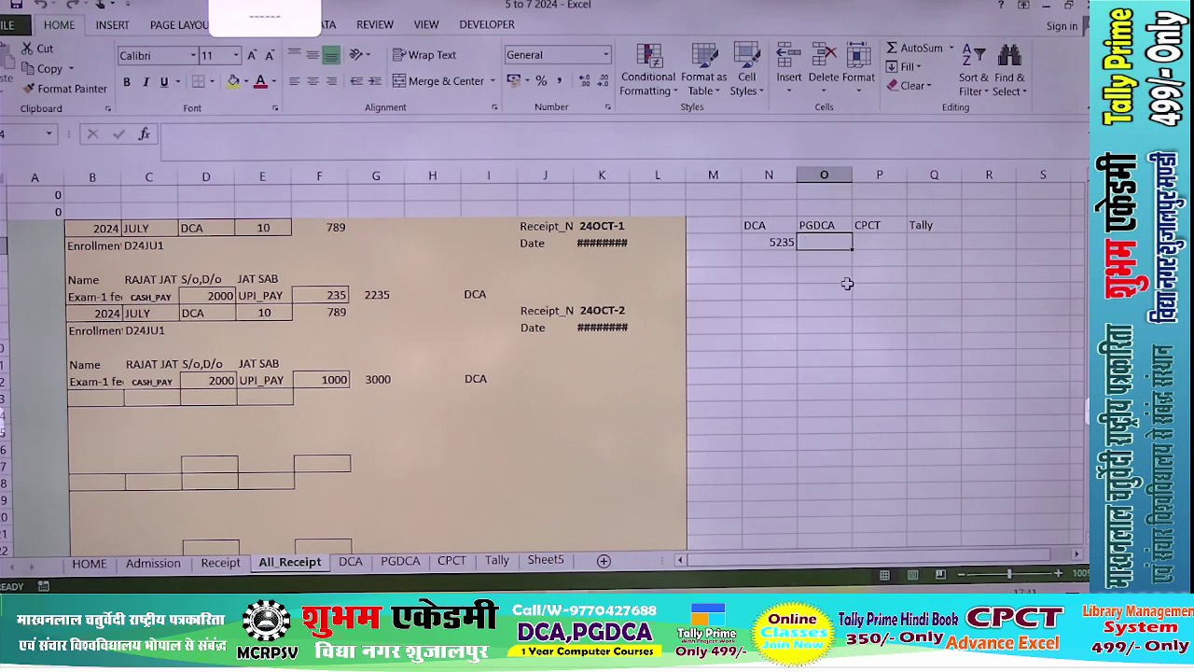
type("=sumi")
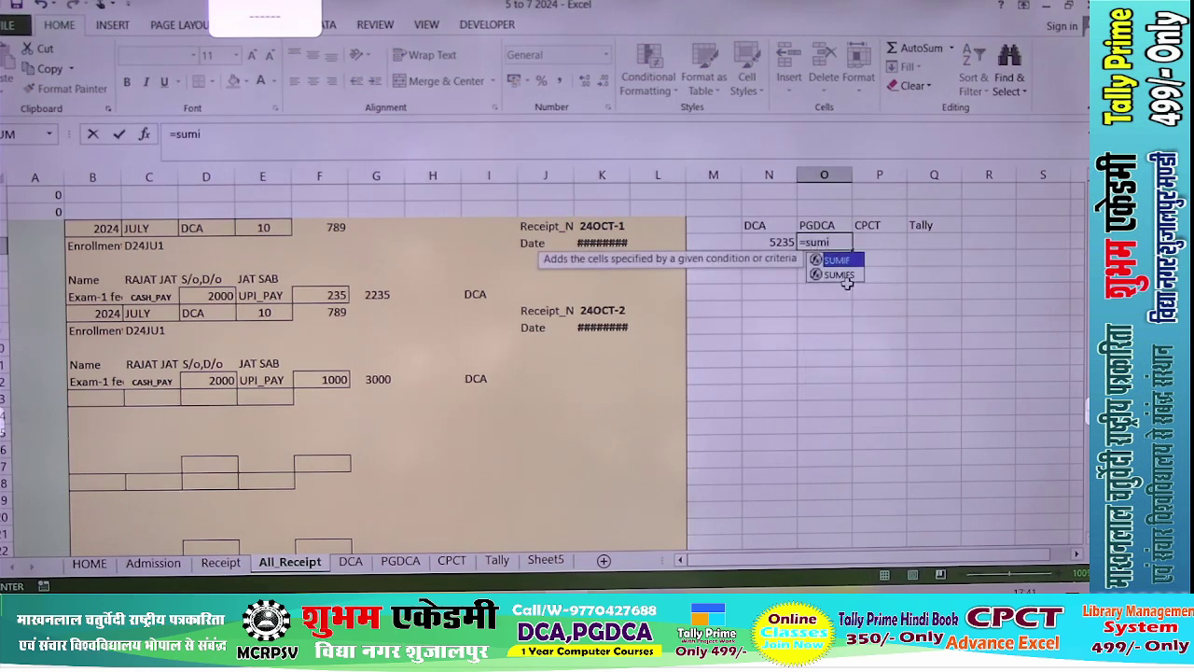
double_click(846, 278)
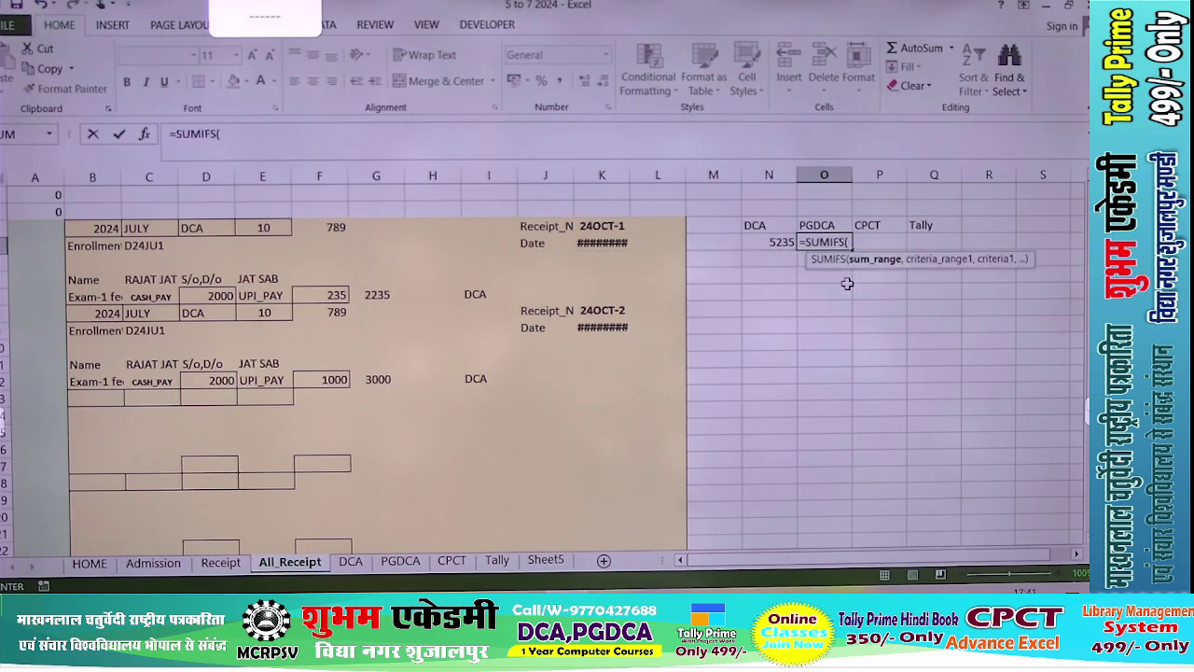
left_click(398, 175)
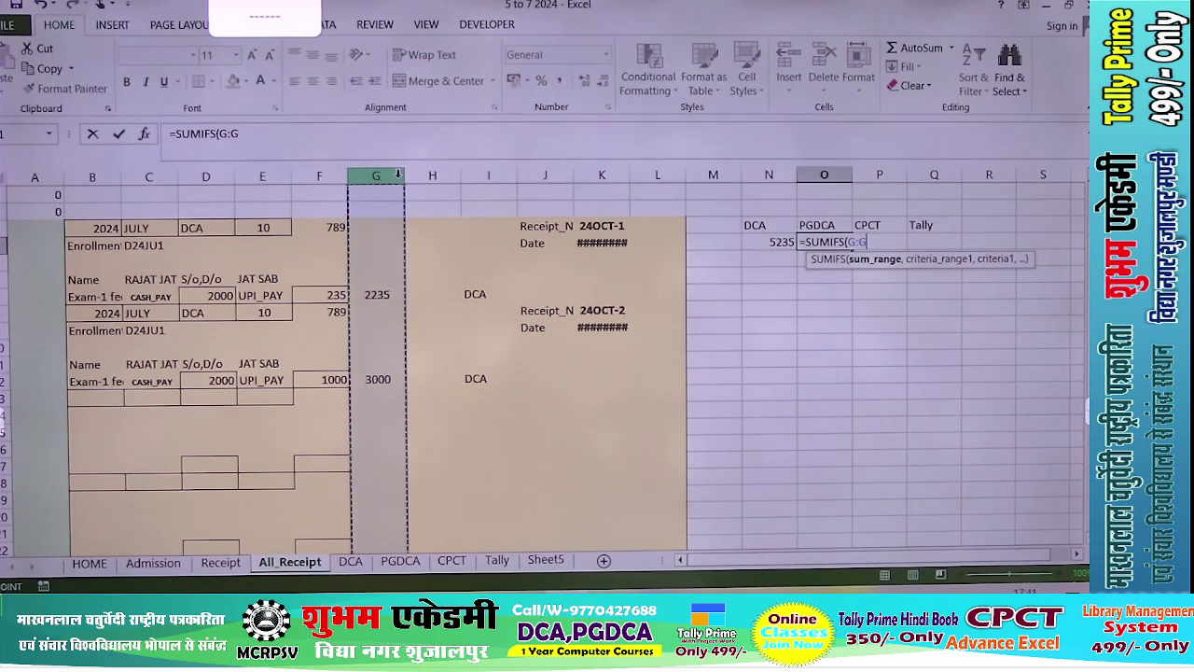
type(",")
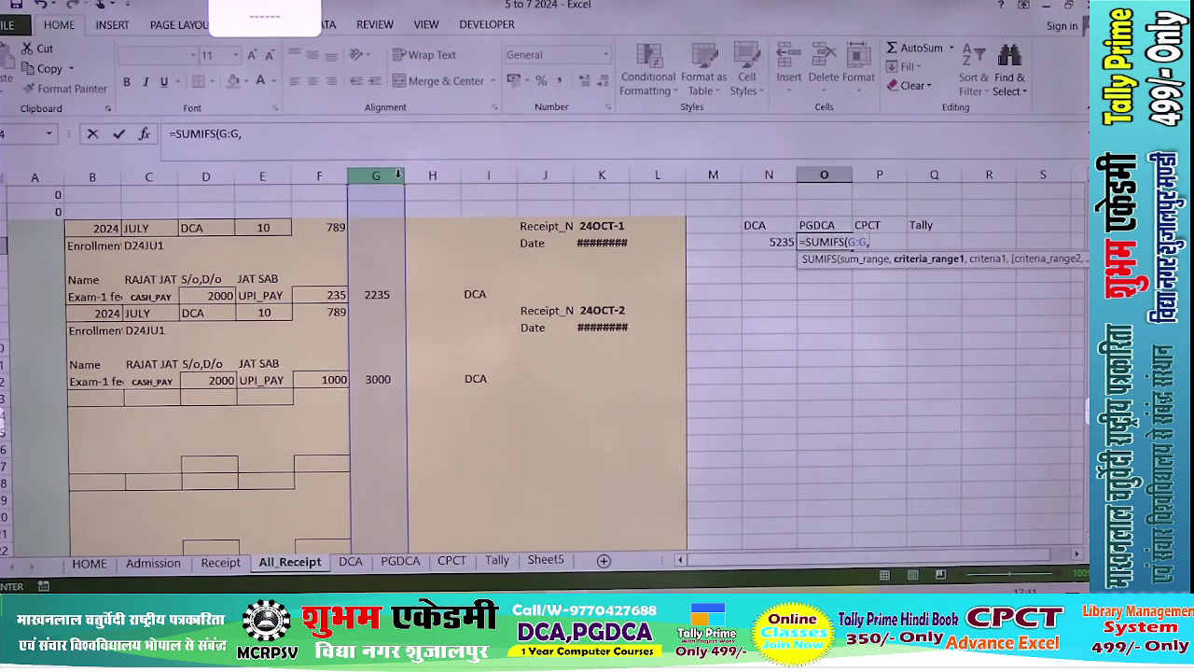
left_click(471, 175)
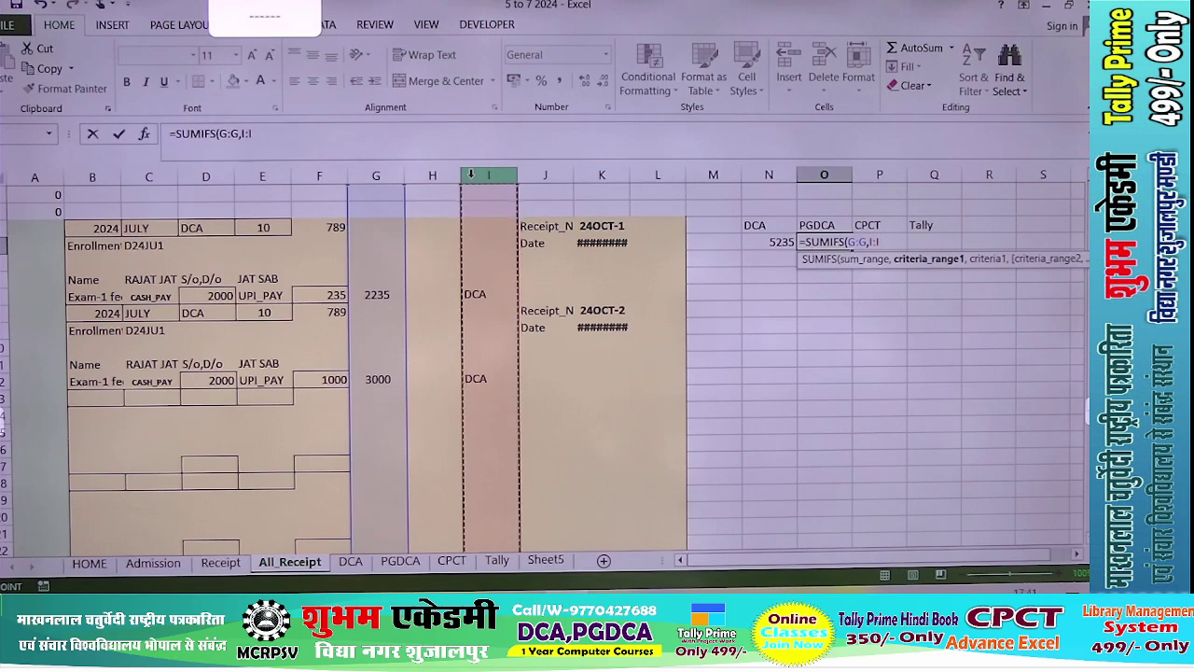
type(",")
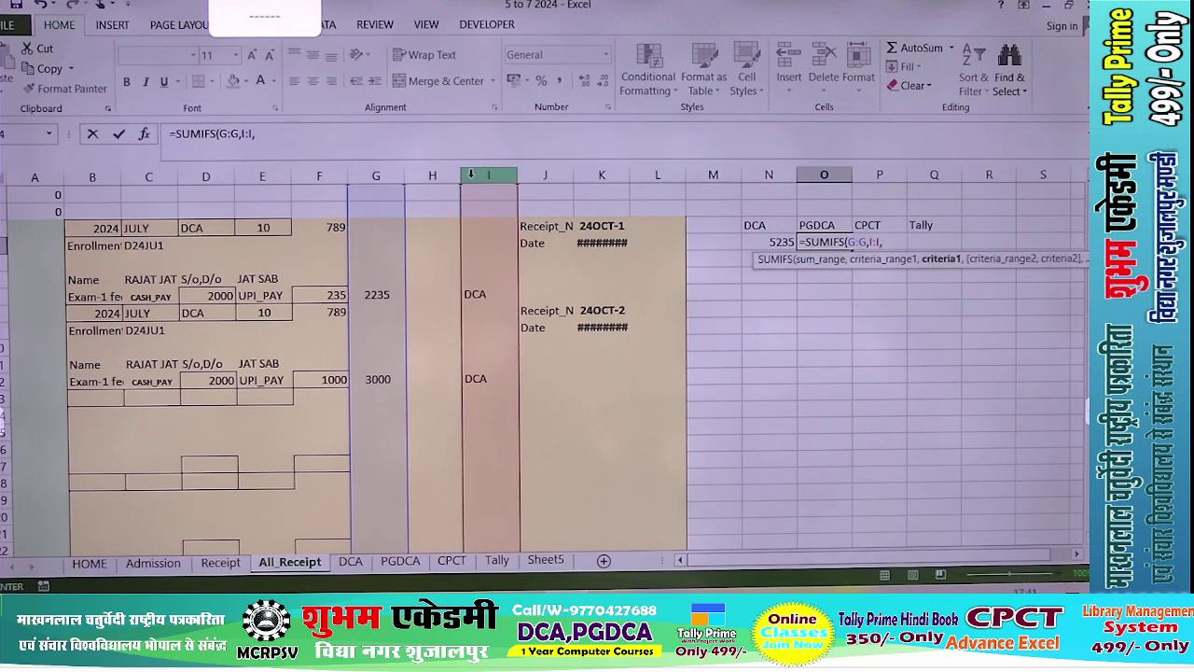
left_click(813, 226)
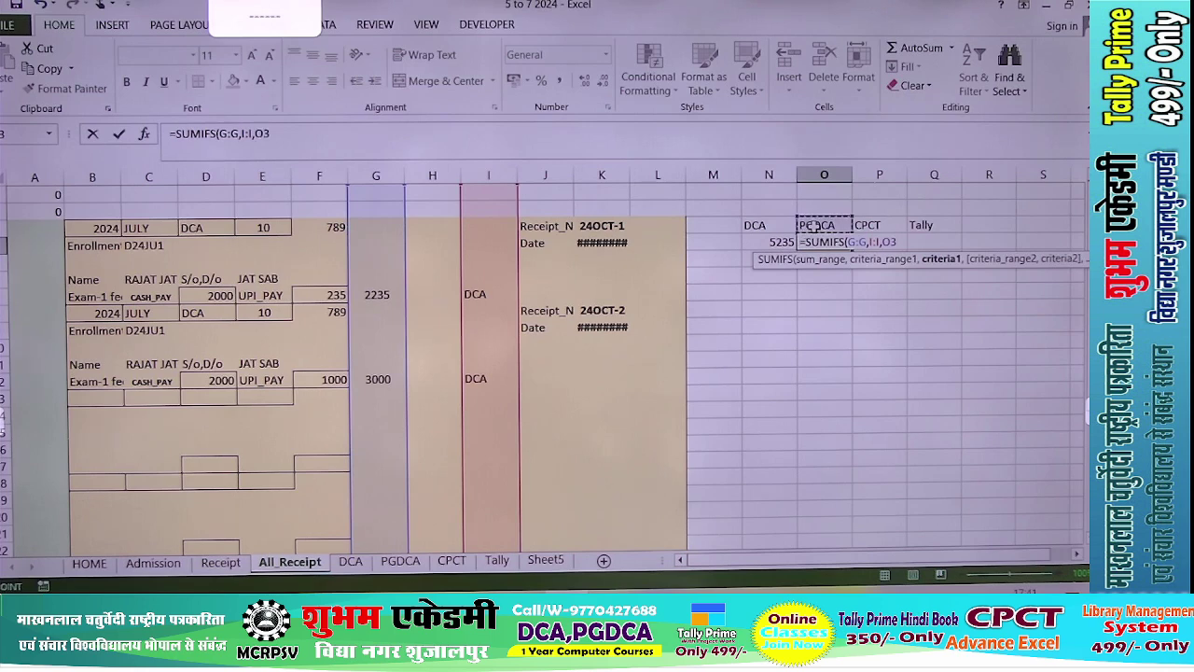
type(")")
key("Return")
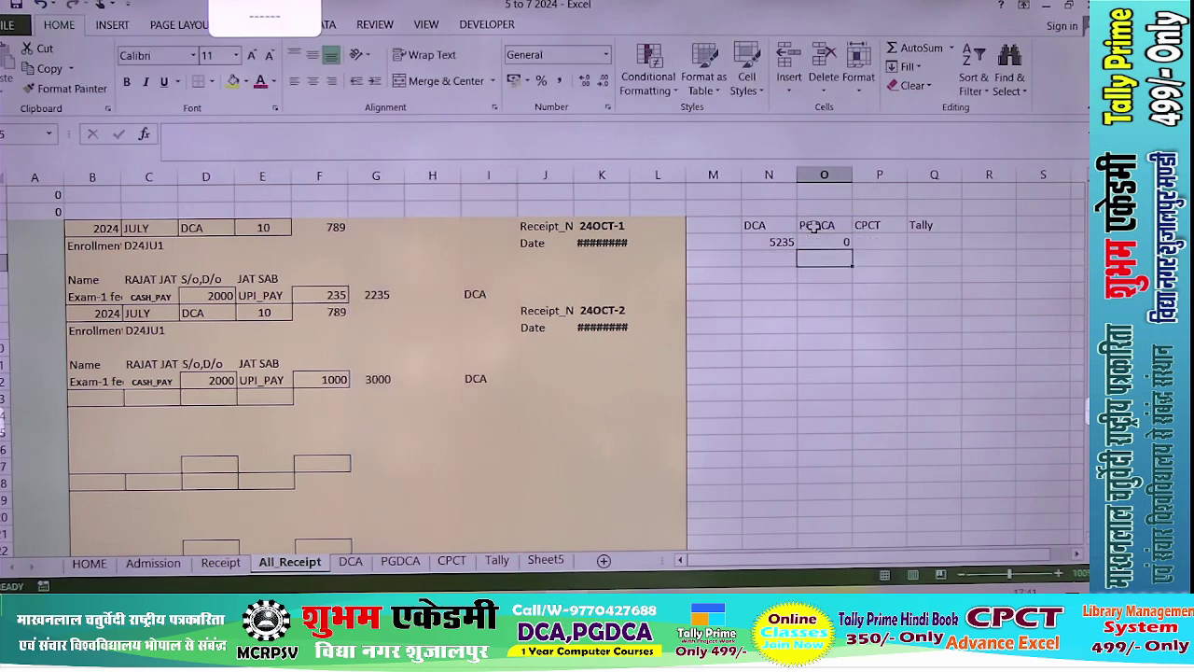
On the Receipt sheet, change the course to PGDCA and enter the student's mobile number.
left_click(221, 565)
left_click(190, 274)
left_click(216, 273)
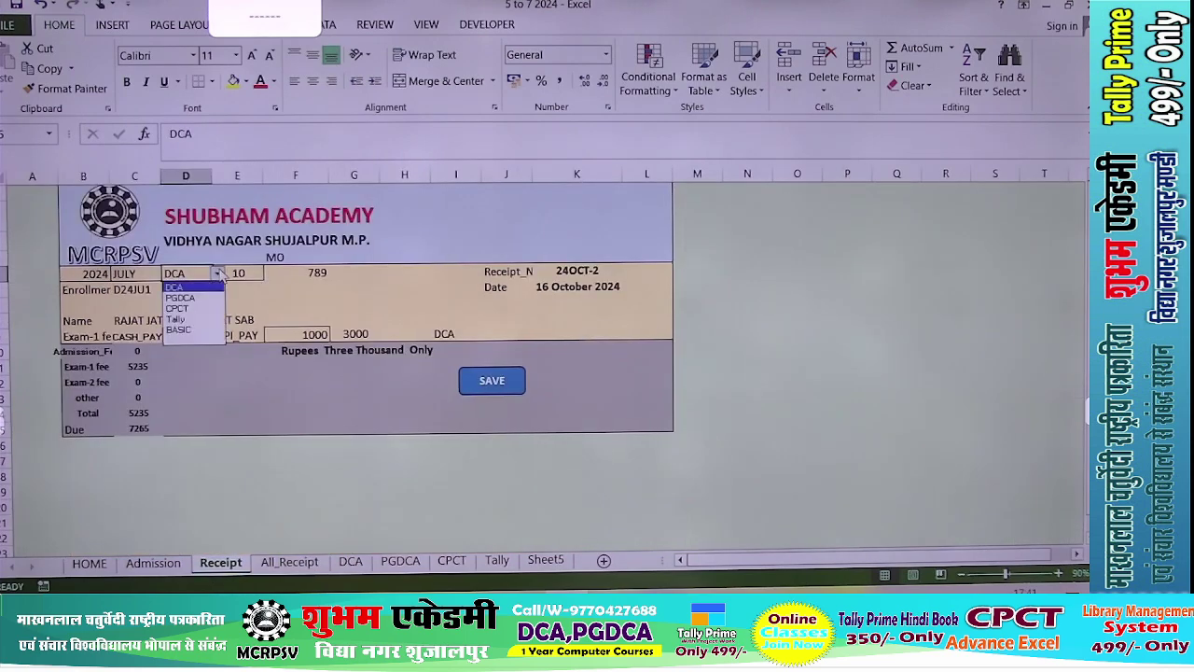
left_click(181, 298)
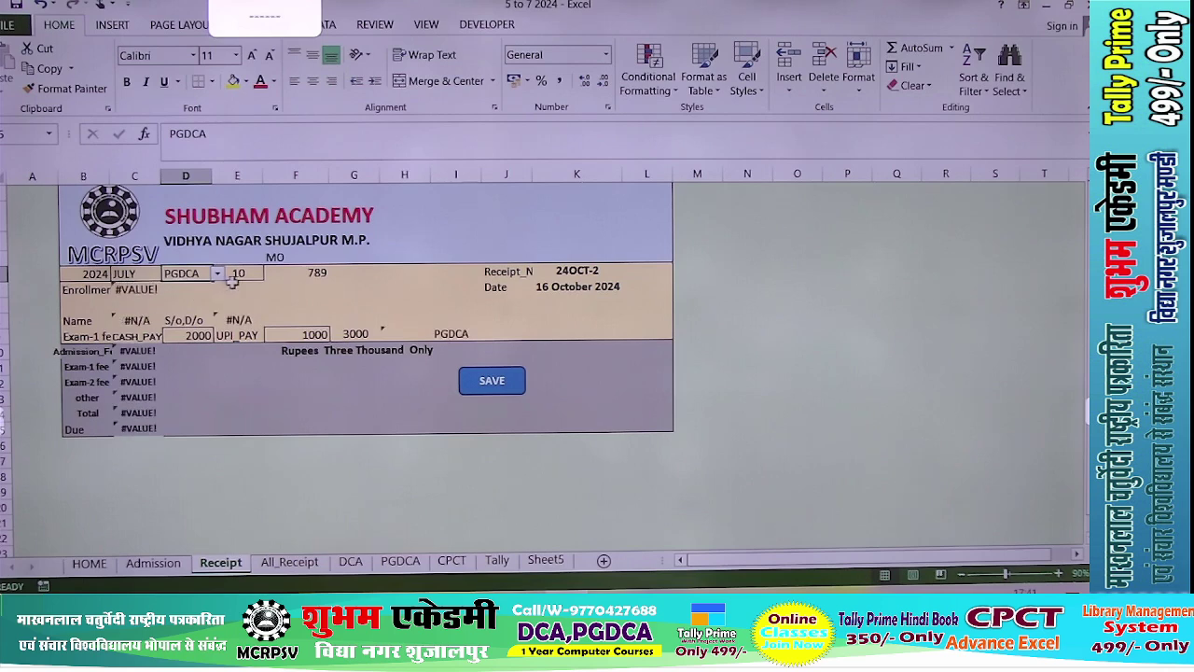
left_click(311, 273)
type("774")
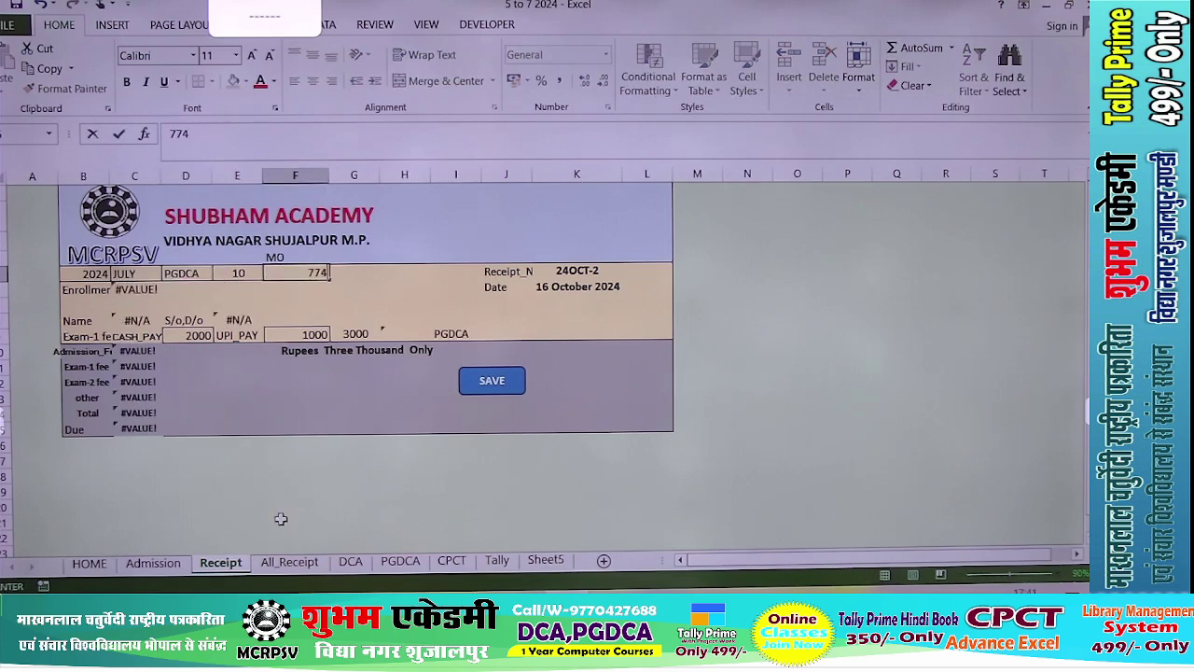
type("4")
key("Return")
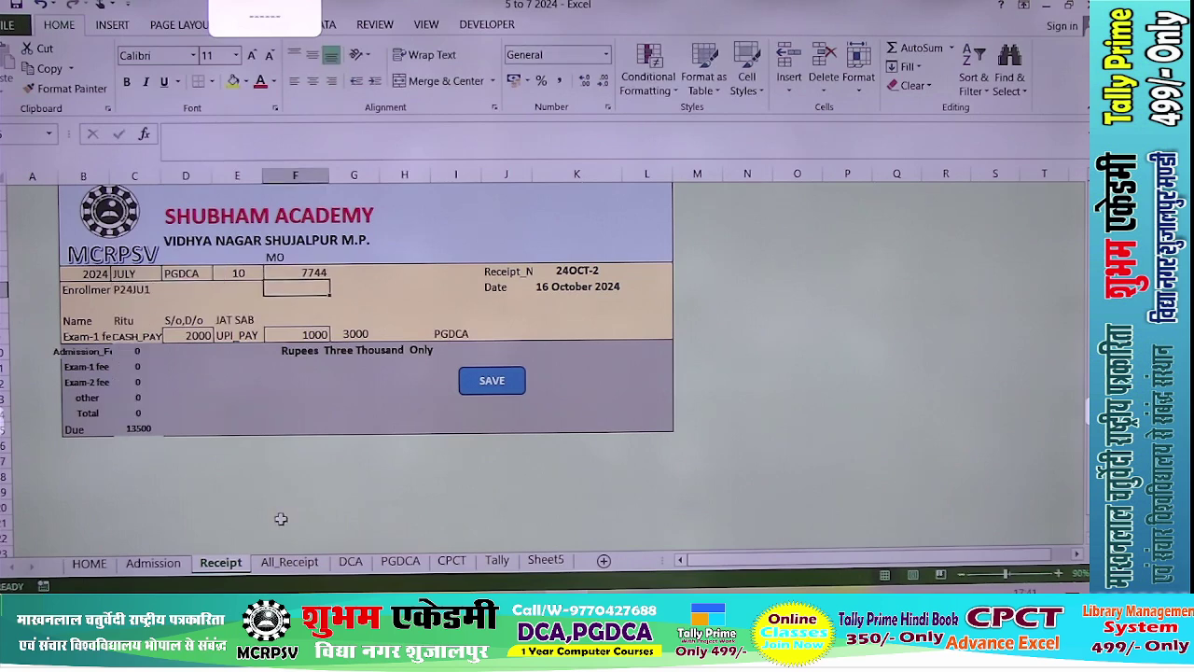
Set the receipt's cash payment to 5000 and its UPI payment to 6500.
left_click(187, 334)
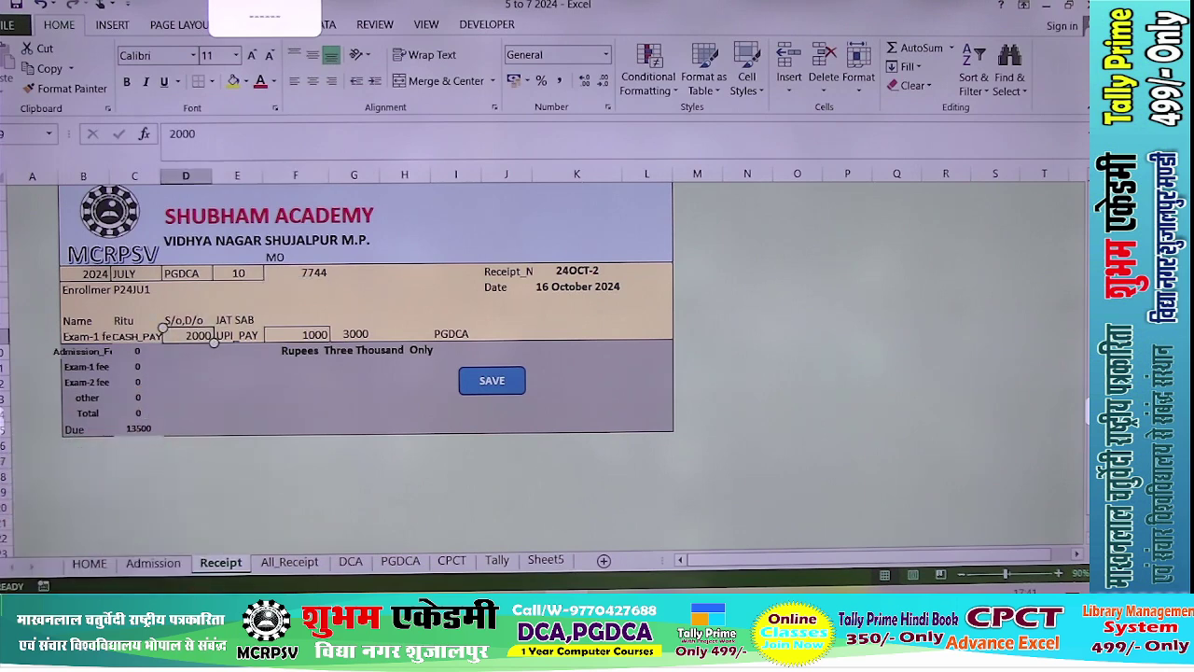
type("50")
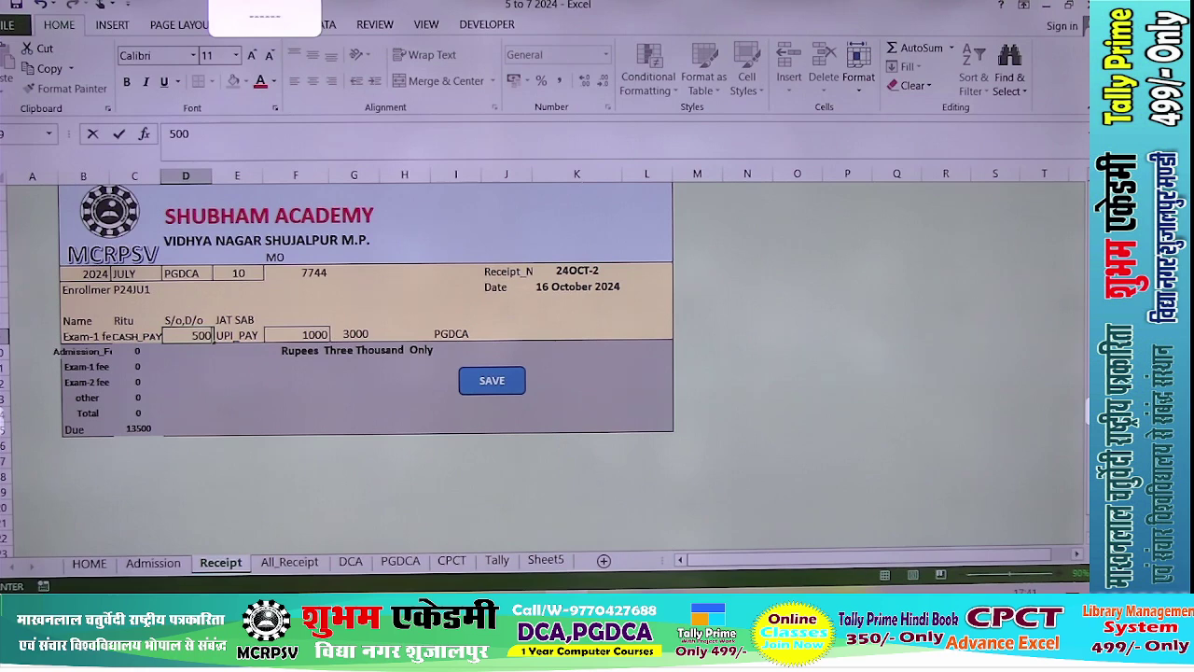
key("Return")
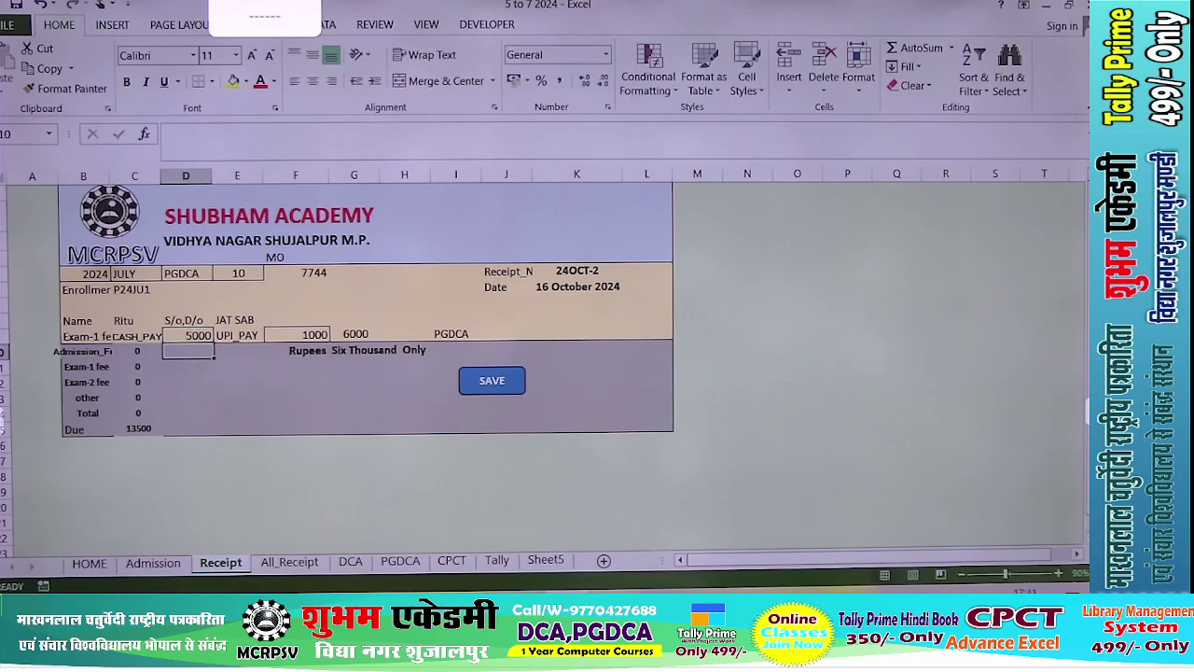
left_click(137, 351)
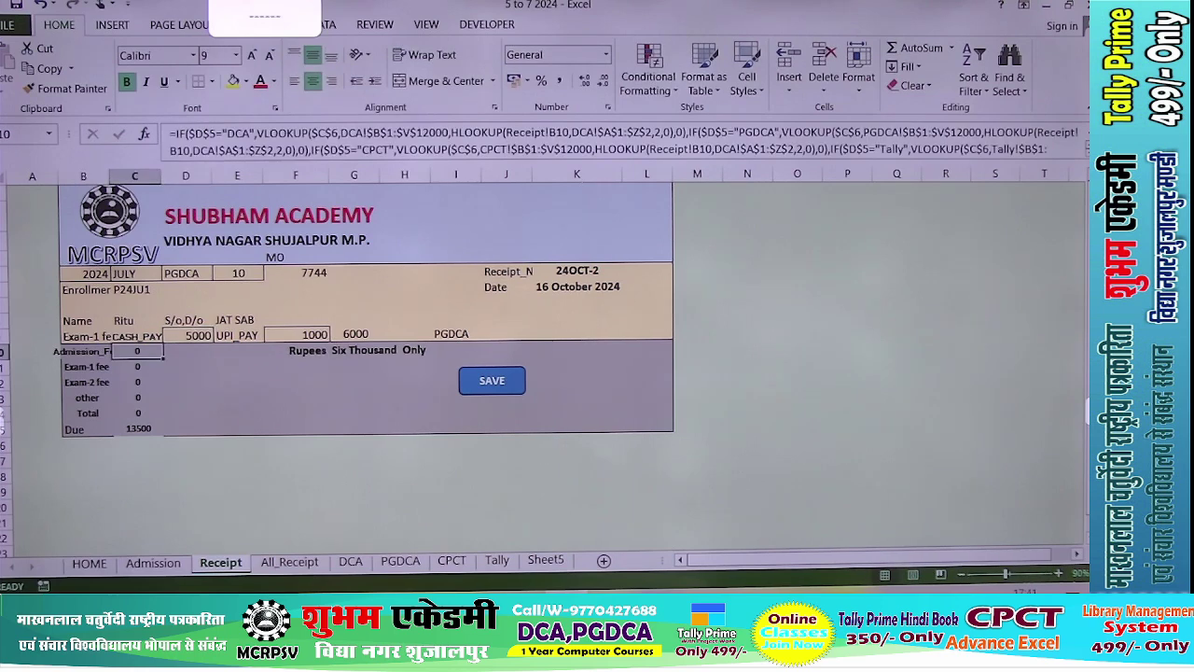
left_click(136, 334)
left_click(297, 334)
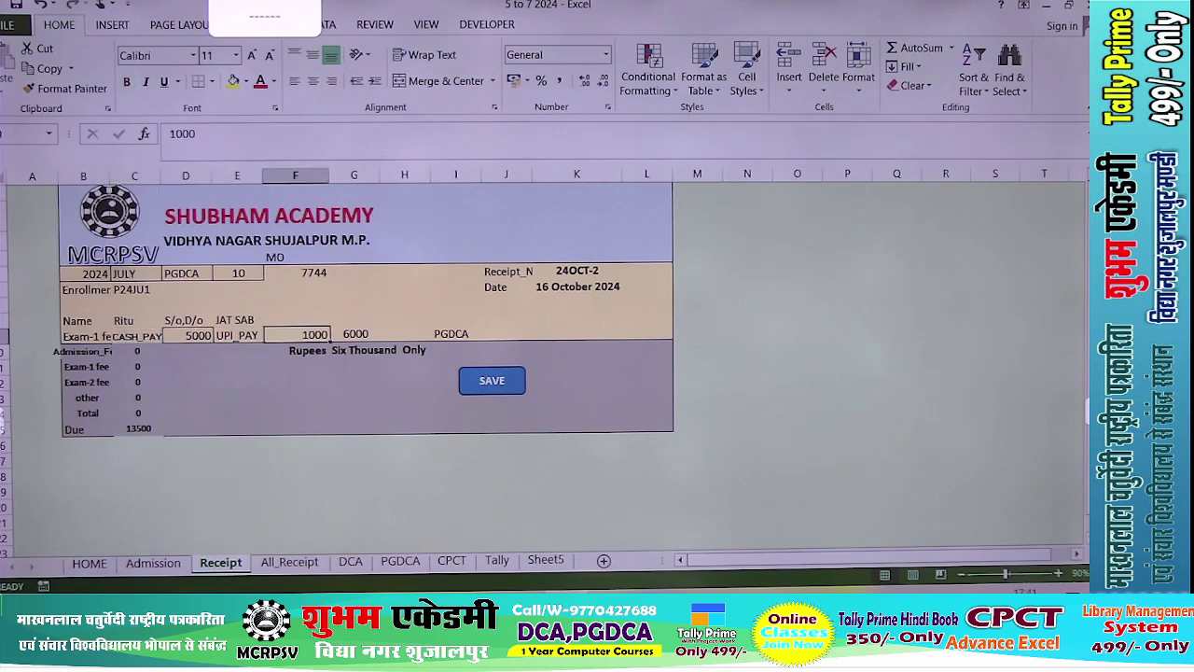
type("6500")
key("Return")
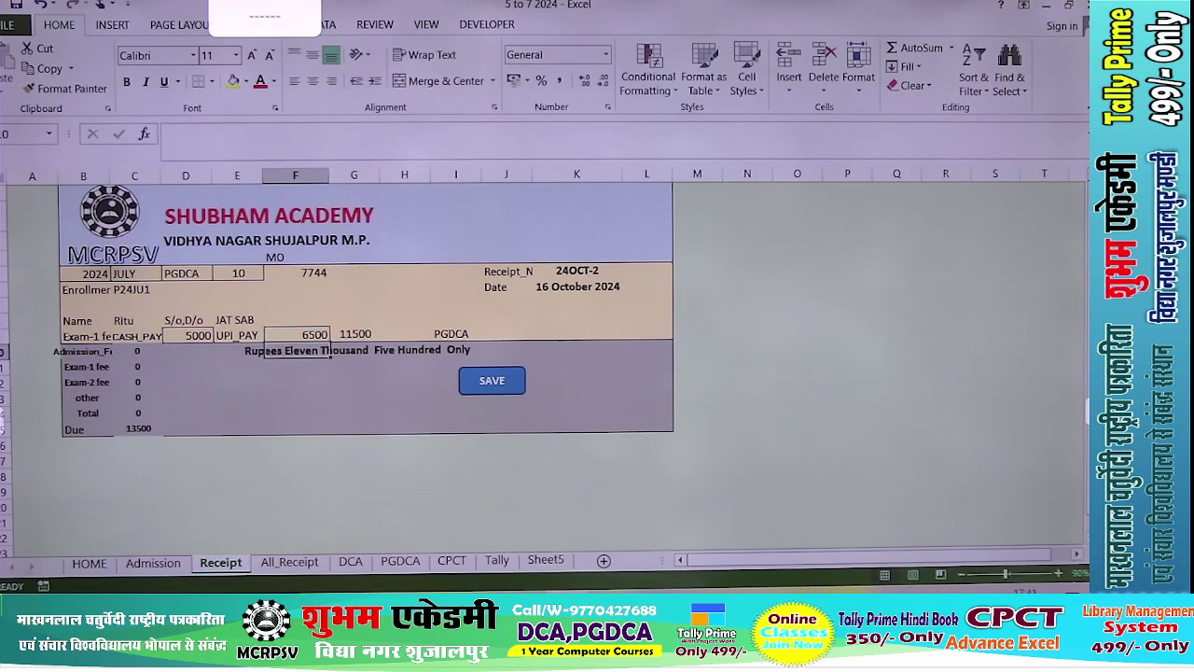
Save the PGDCA receipt and check its entry and the PGDCA total on the All_Receipt sheet.
left_click(492, 379)
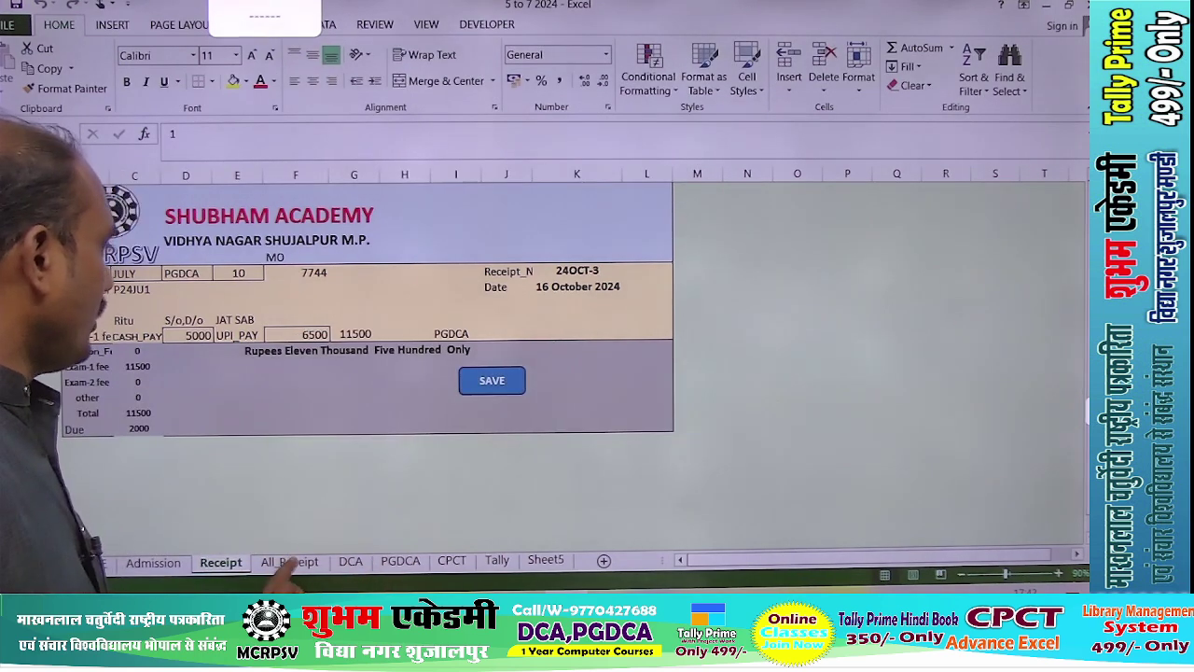
left_click(291, 562)
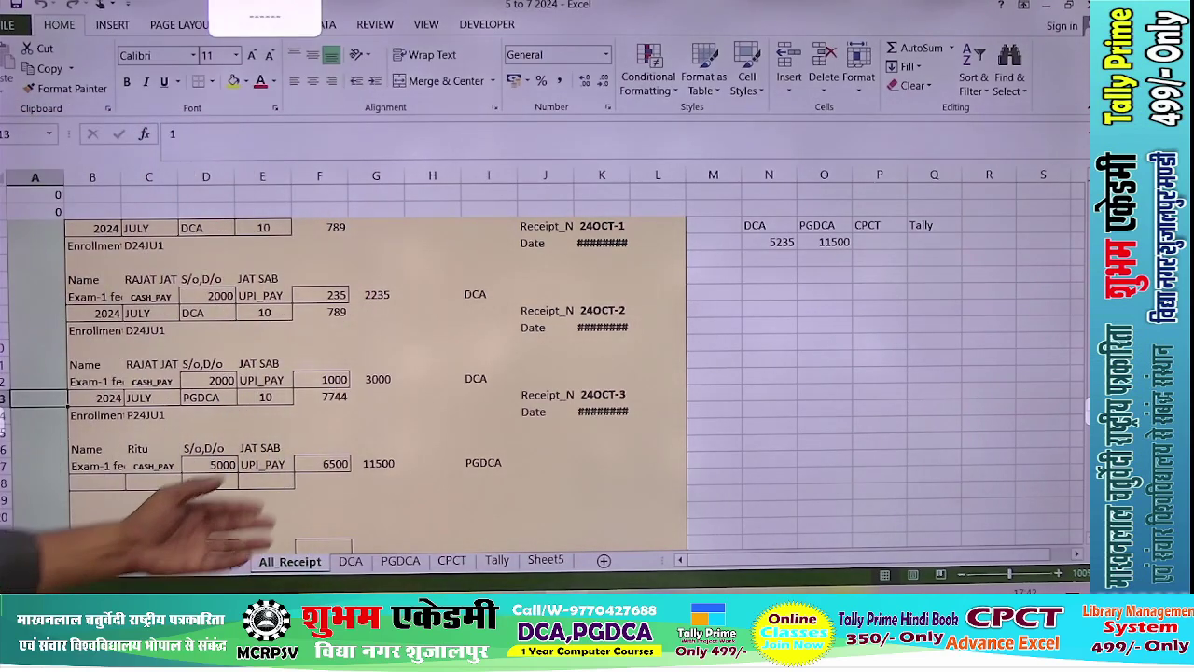
Set the UPI payment on the Receipt sheet to 1500 and look at the student's fees on the PGDCA sheet.
left_click(220, 563)
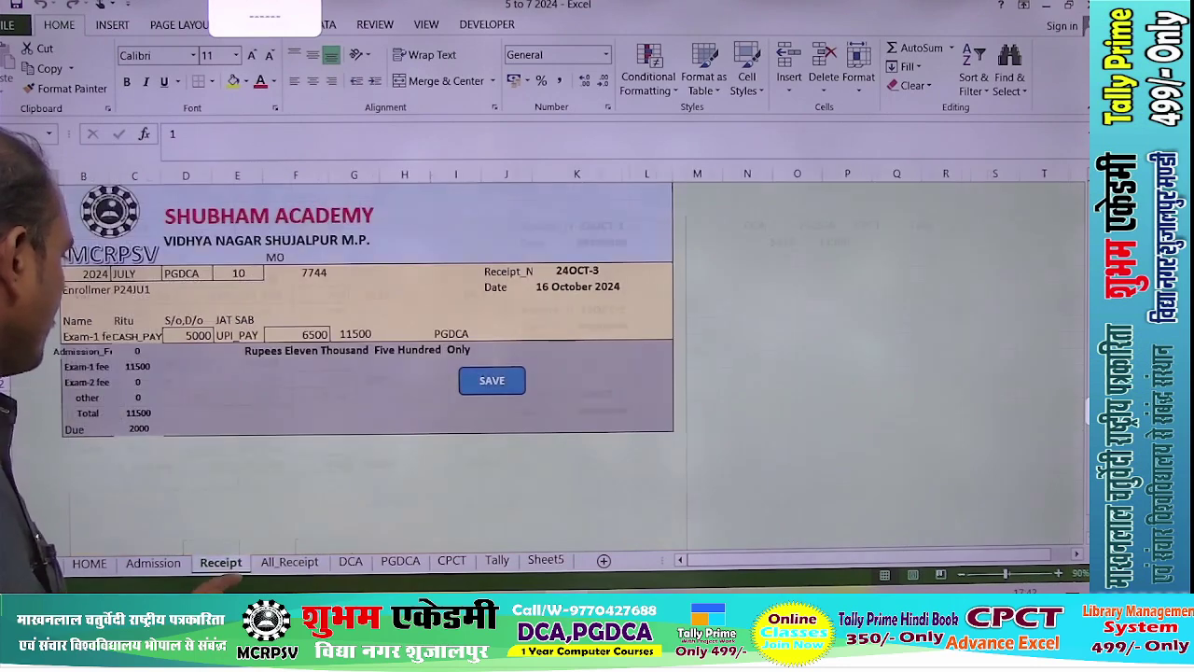
left_click(303, 334)
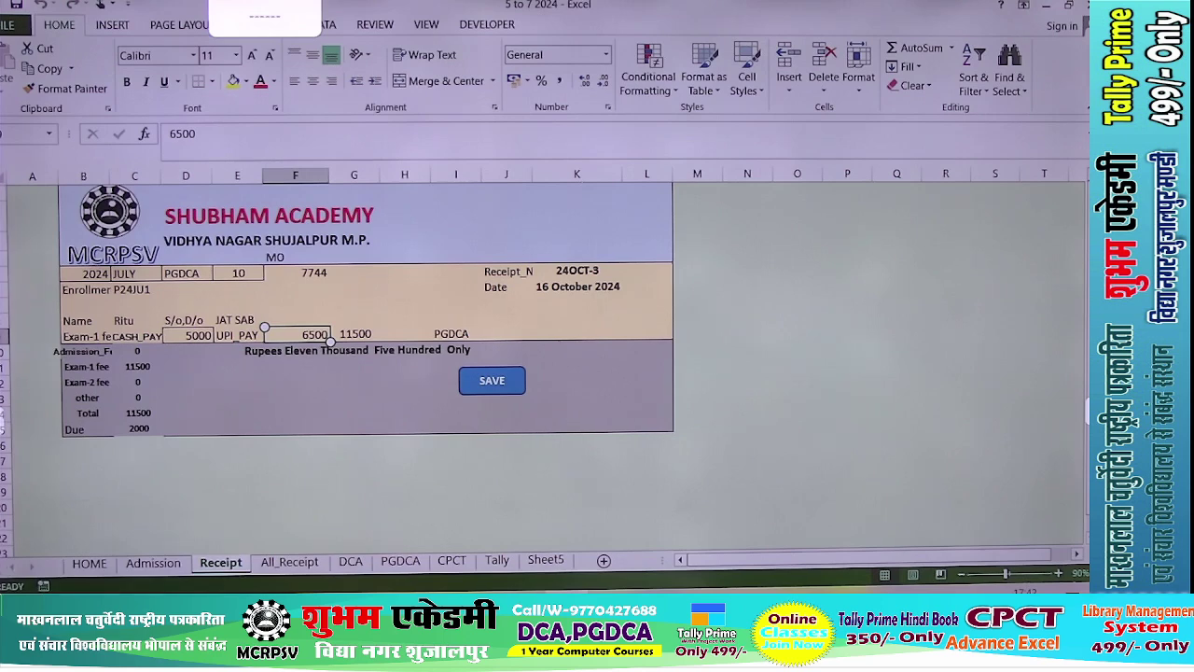
type("1")
key("Return")
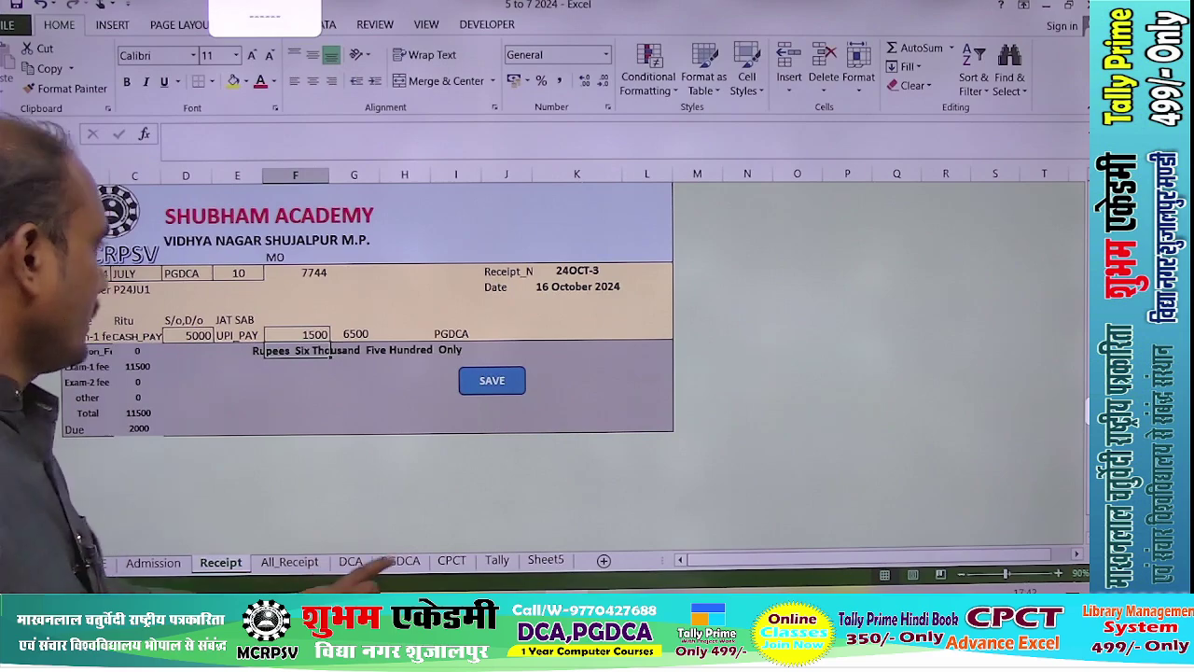
left_click(400, 561)
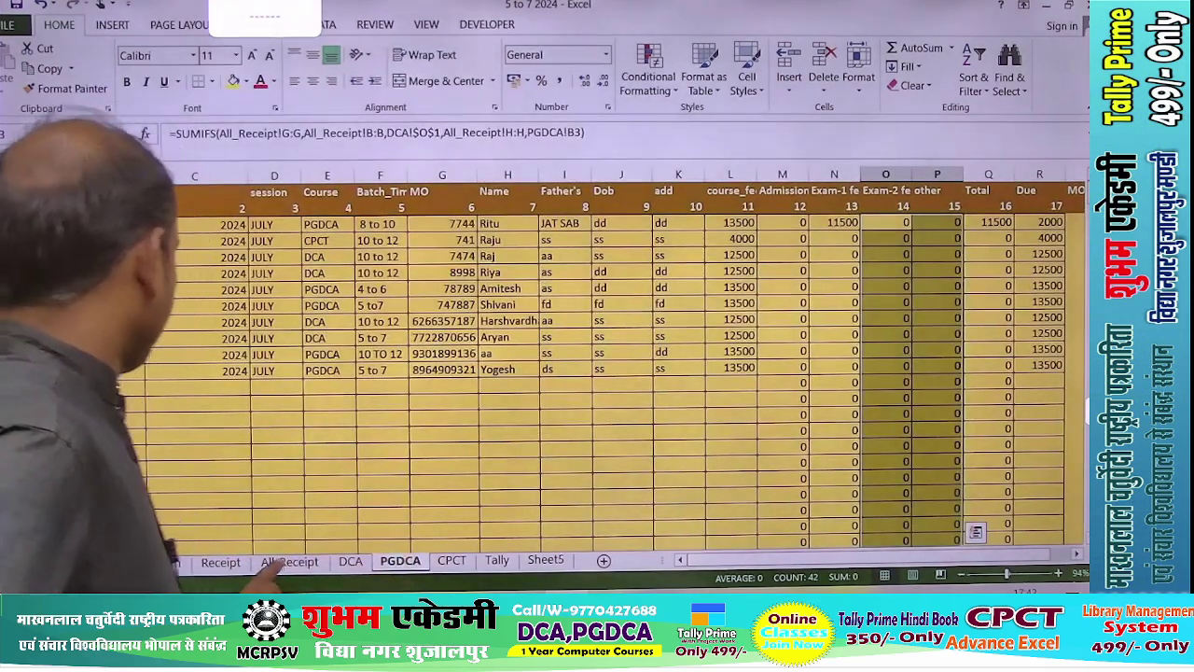
On the All_Receipt sheet, add the row labels UPI_PAY in M4 and CASH_PAY in M5 beside the course totals.
left_click(289, 560)
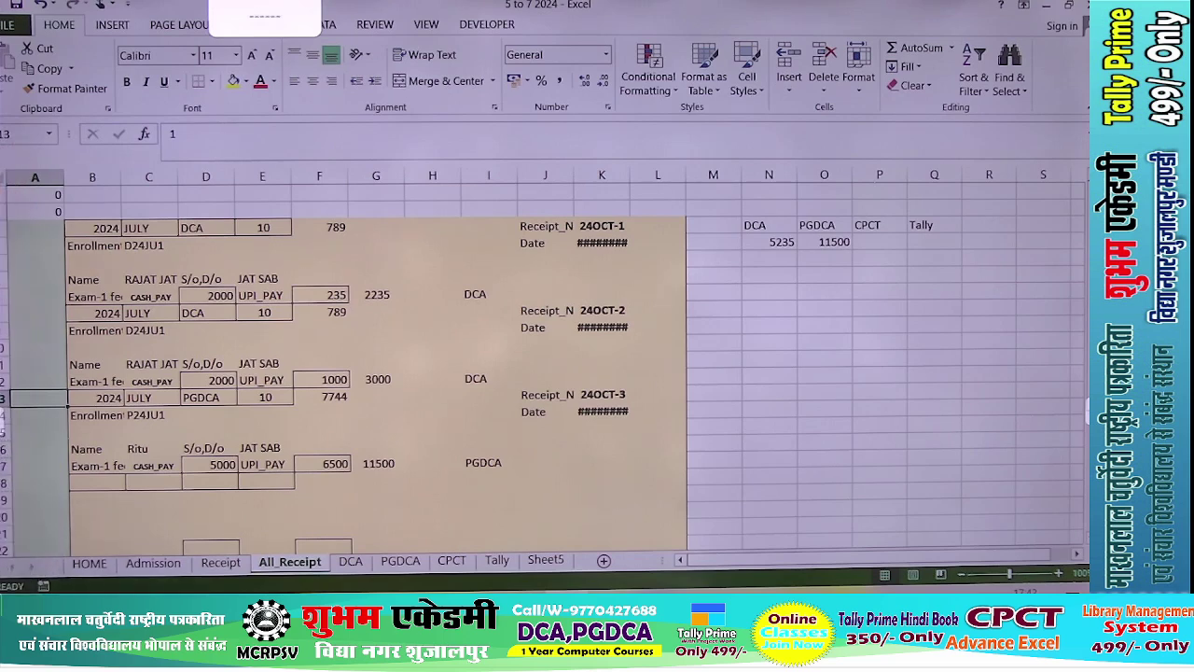
left_click(697, 239)
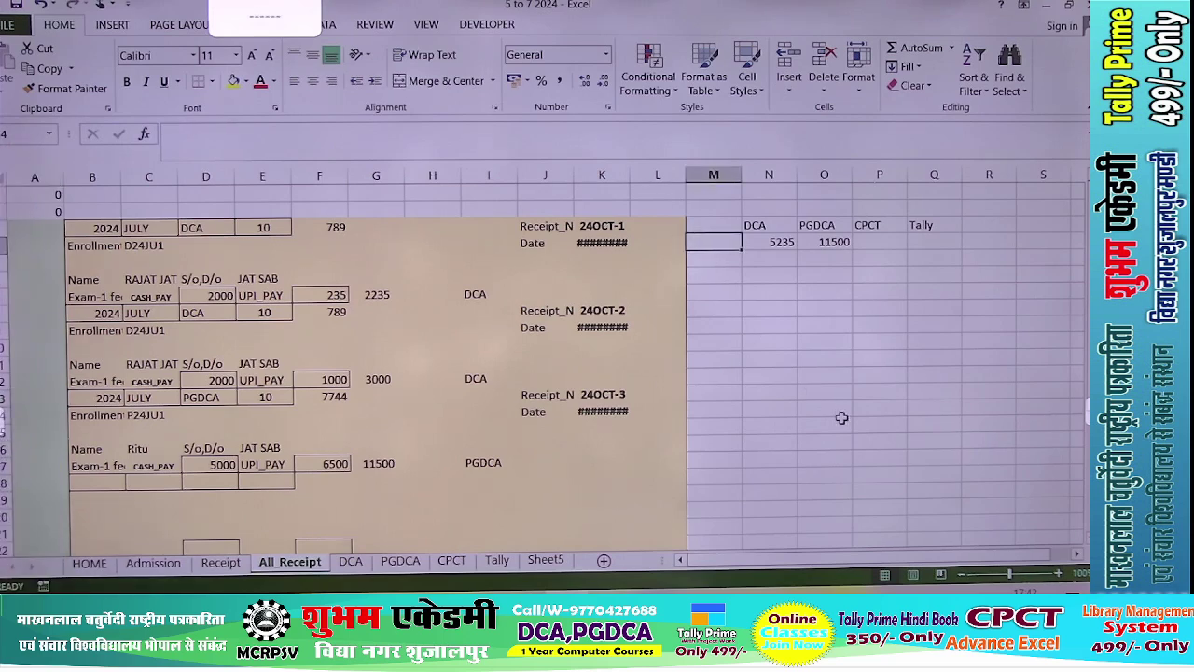
type("UPI_PAY")
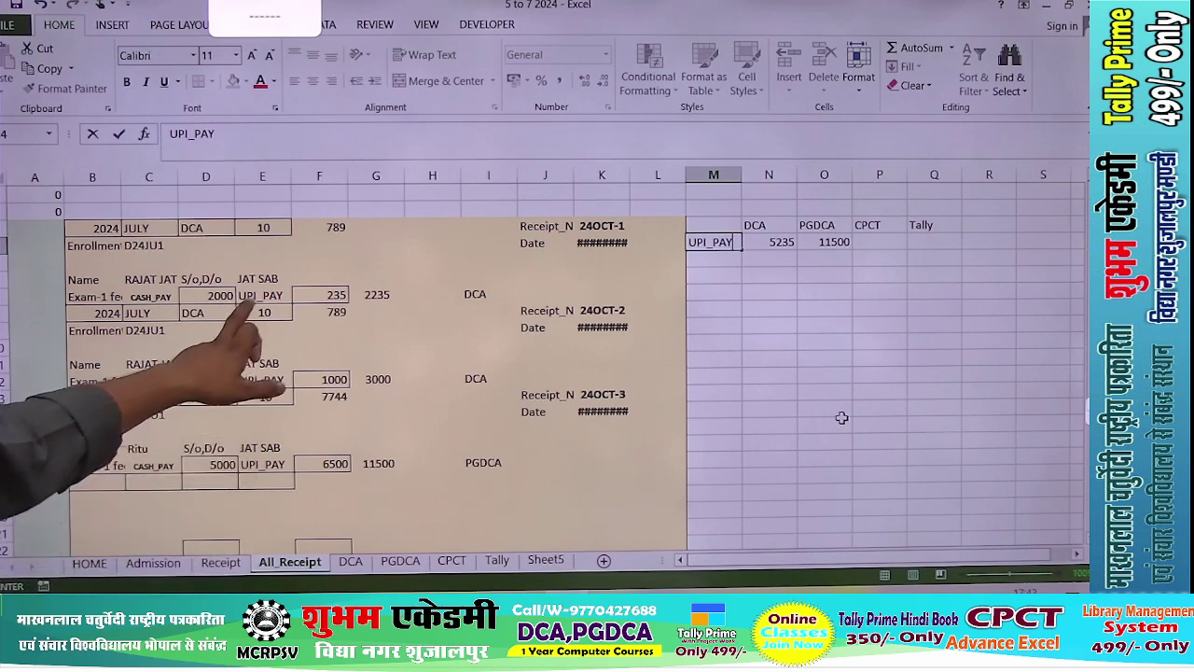
key("Return")
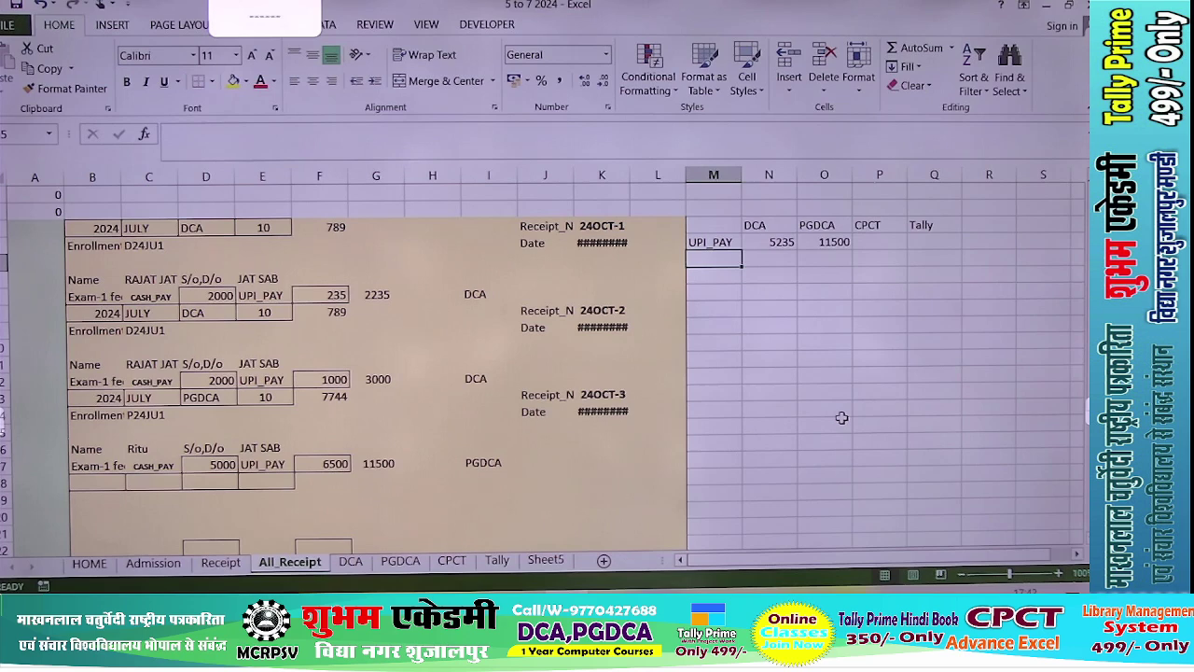
type("CASH_PAY")
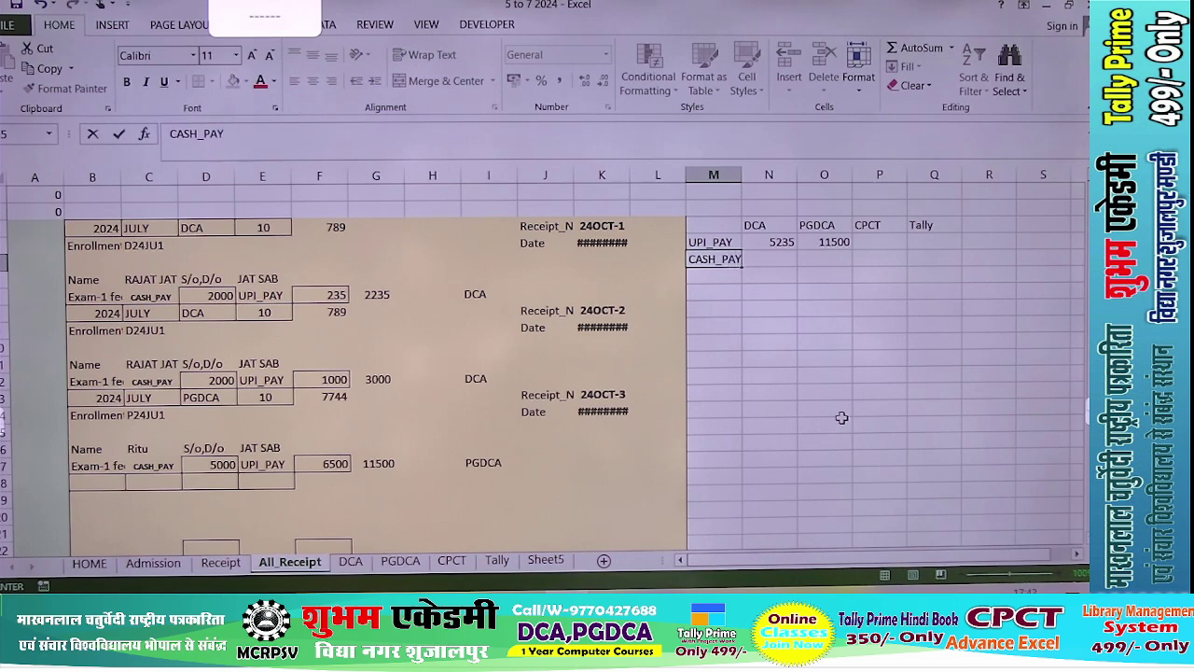
key("Return")
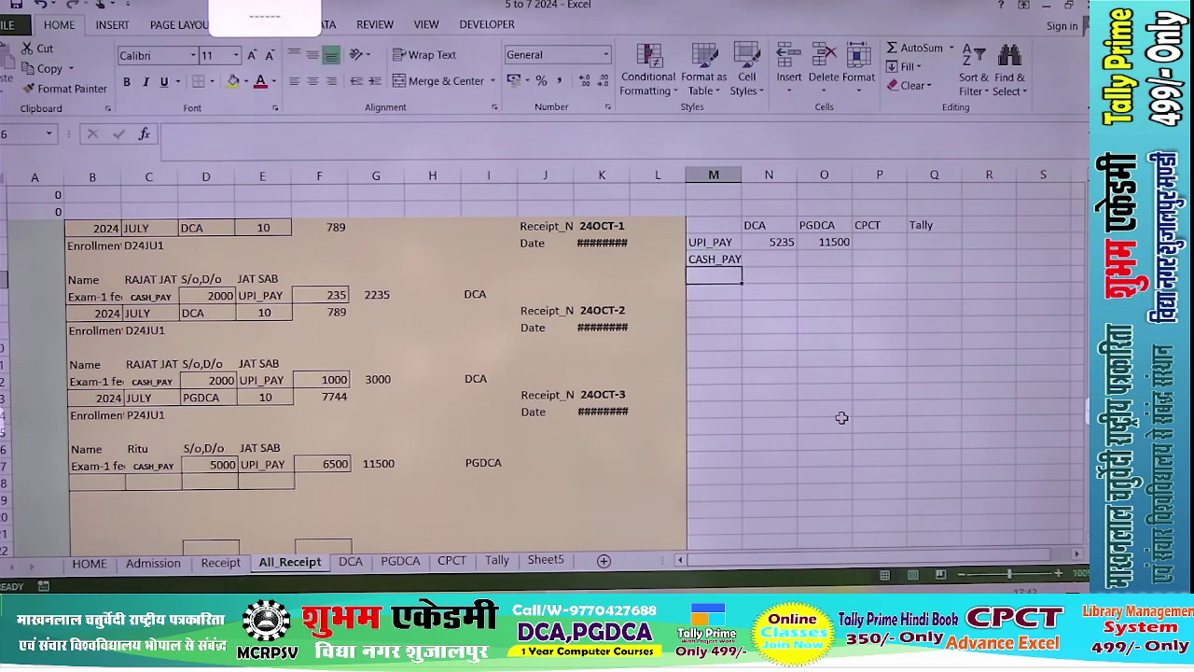
Fill the range M3:Q16 around the course totals with light green.
left_click(766, 260)
left_click(725, 227)
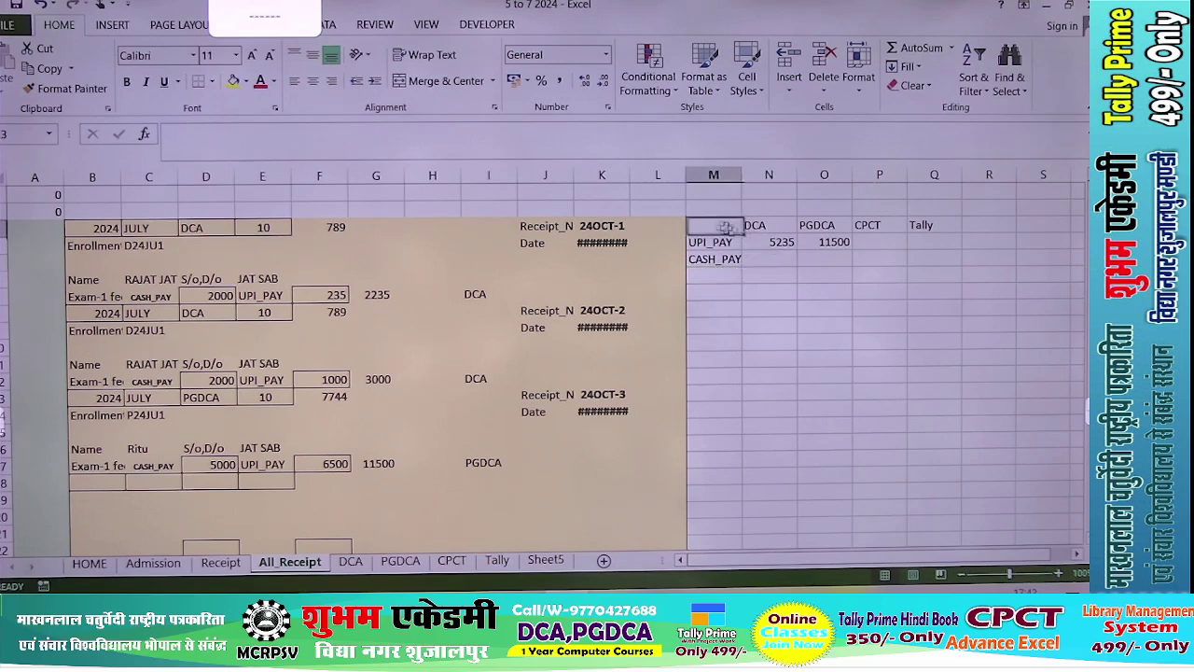
left_click_drag(726, 226, 933, 443)
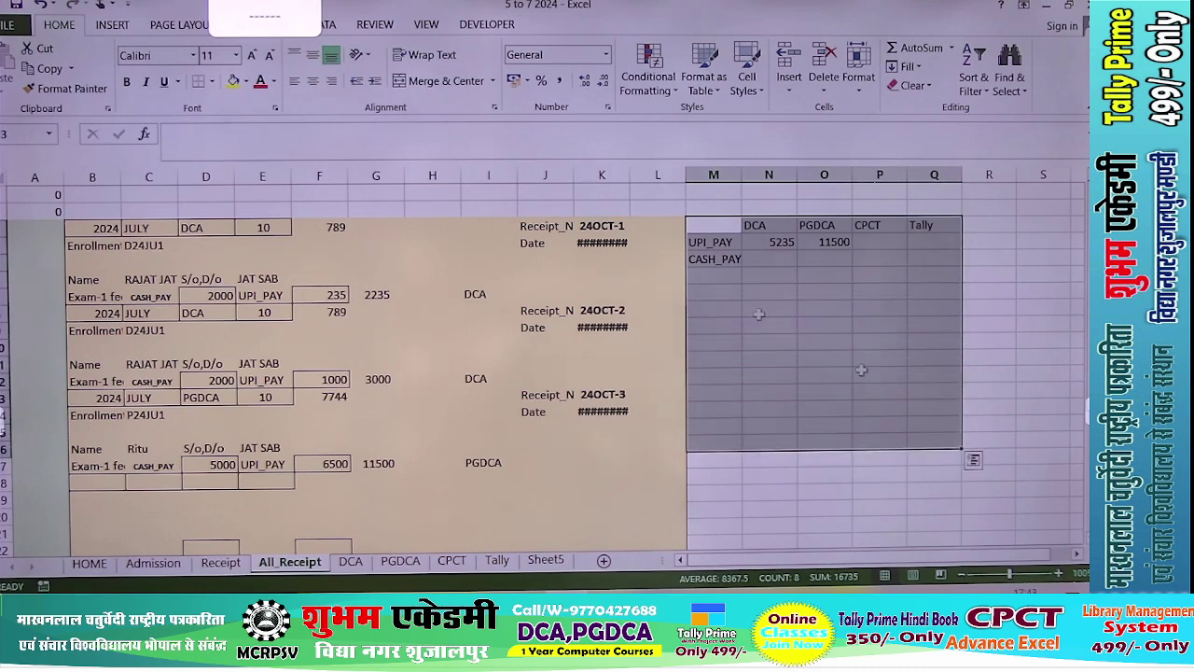
left_click(245, 82)
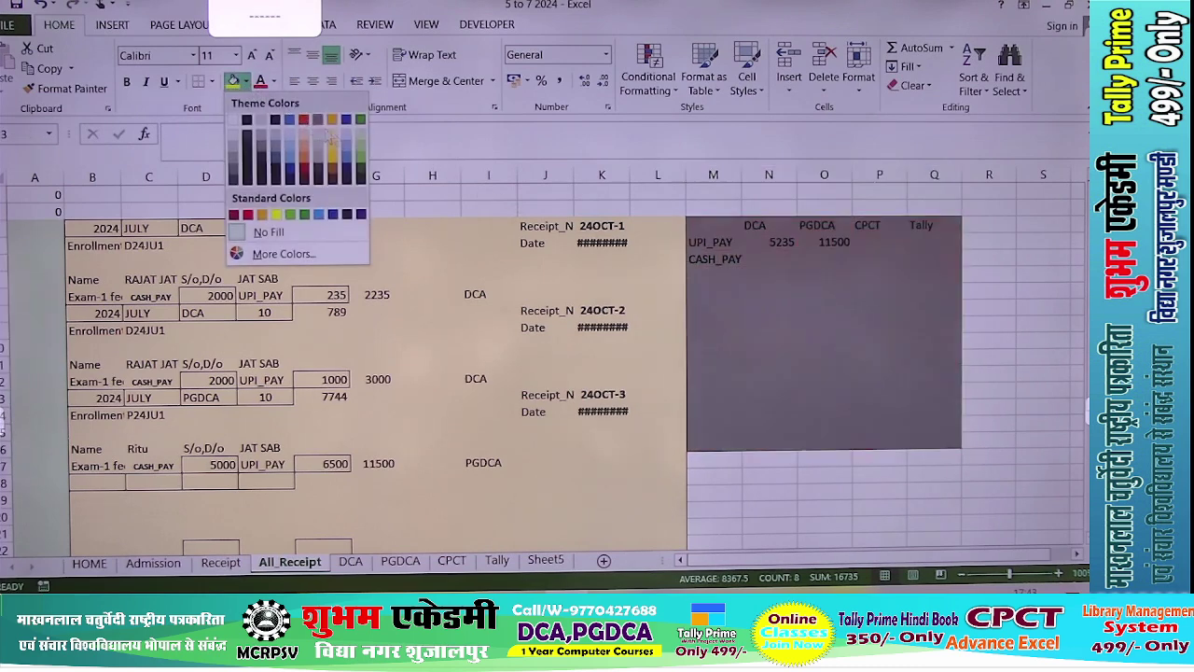
left_click(359, 150)
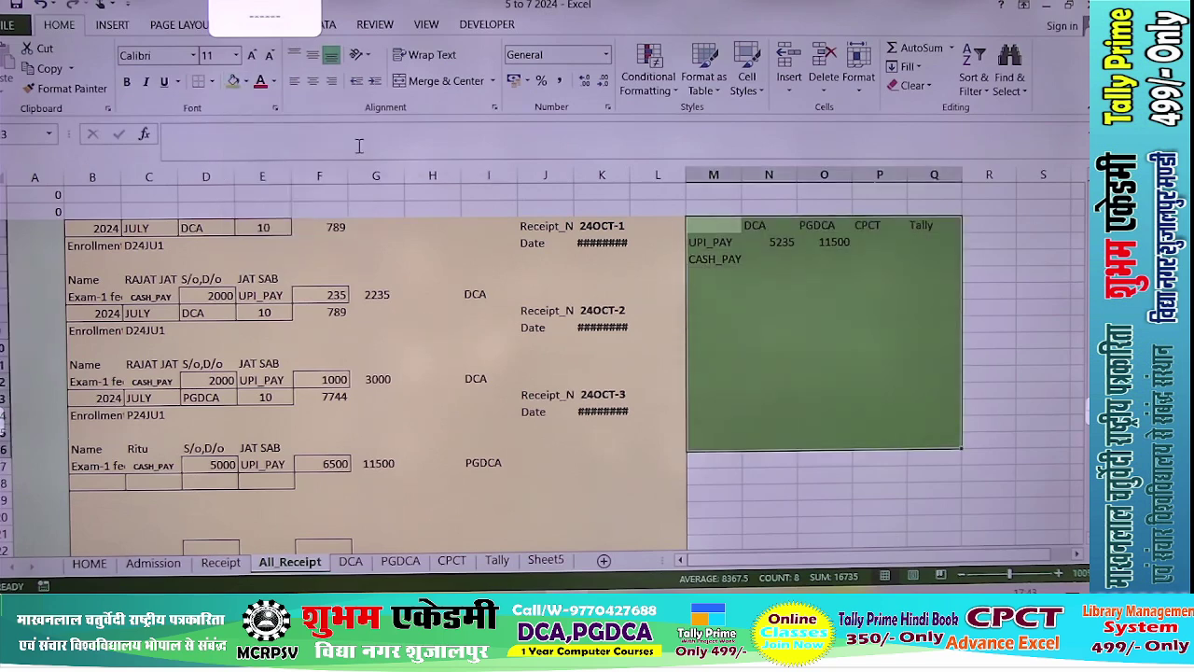
left_click(733, 280)
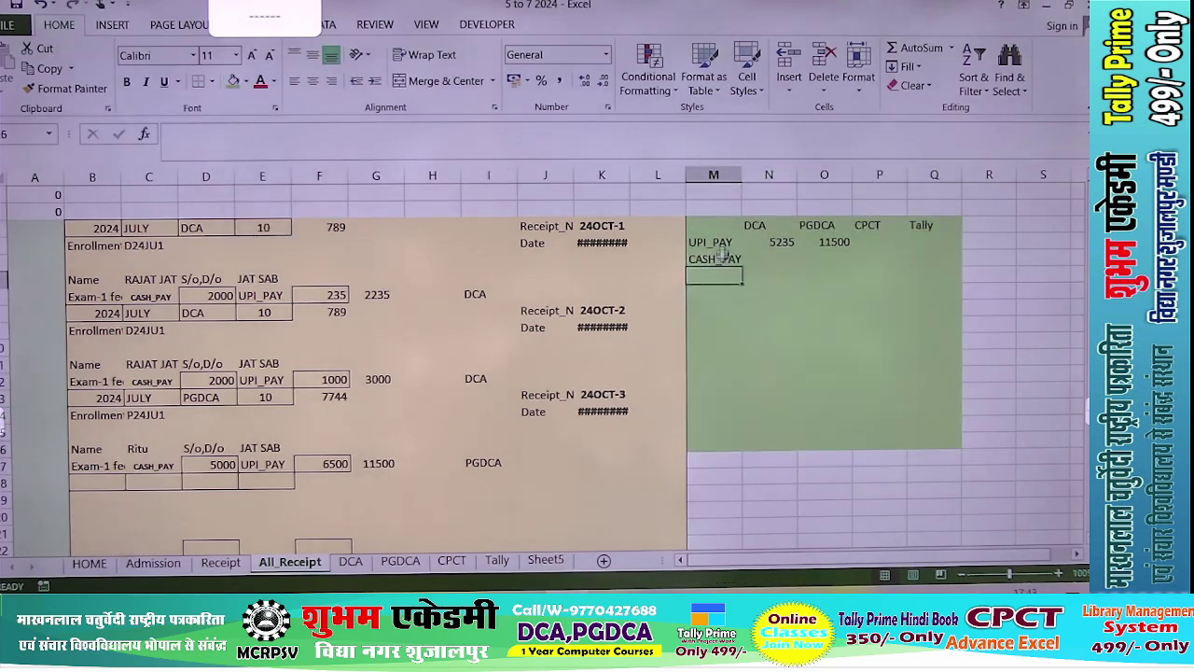
Apply all borders to the course totals table in M3:Q6.
left_click_drag(707, 230, 913, 268)
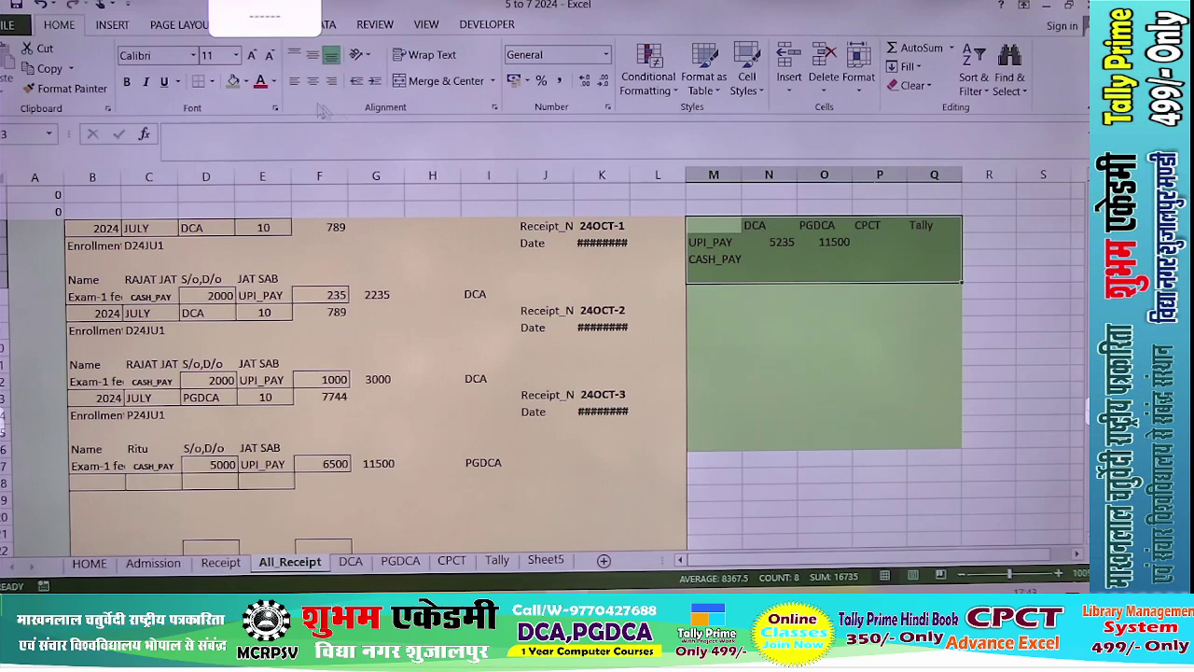
left_click(212, 82)
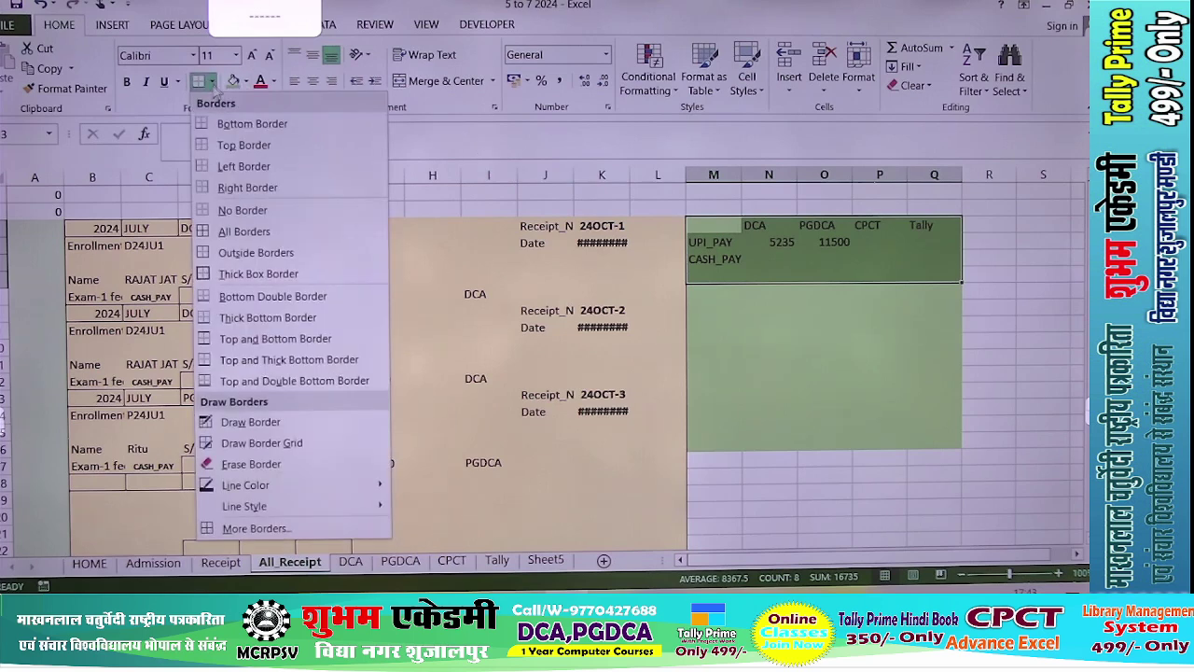
left_click(247, 232)
Format the header row M3:Q3 with a dark green fill and white, bold text centred horizontally and vertically.
left_click_drag(716, 225, 933, 224)
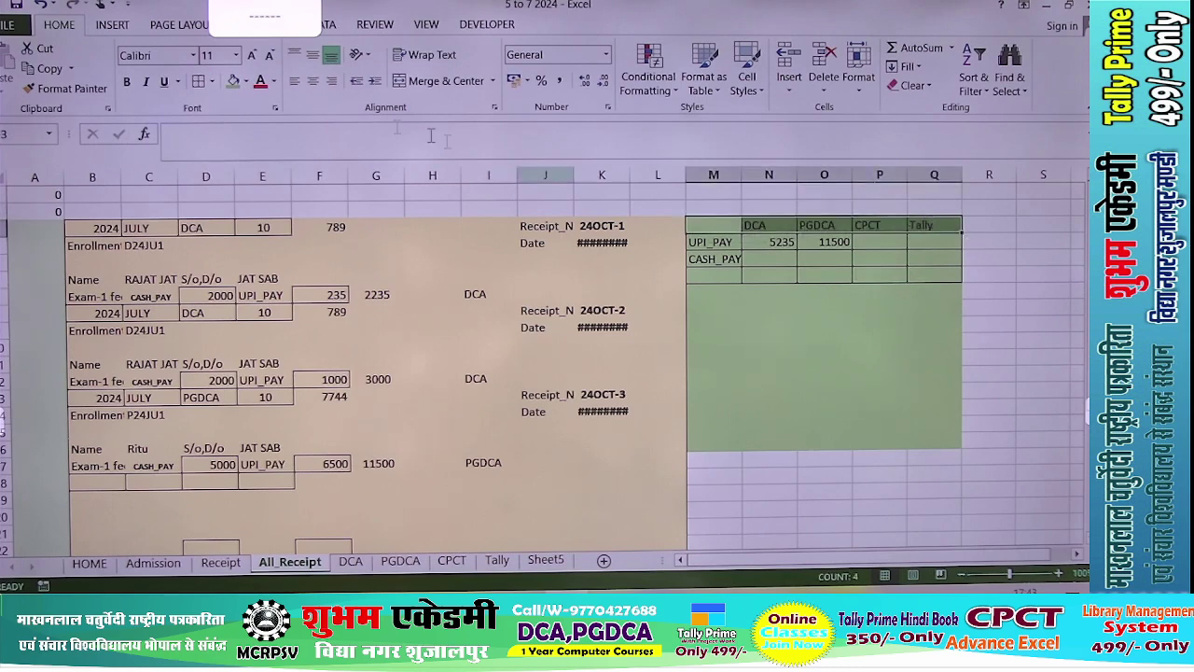
left_click(245, 83)
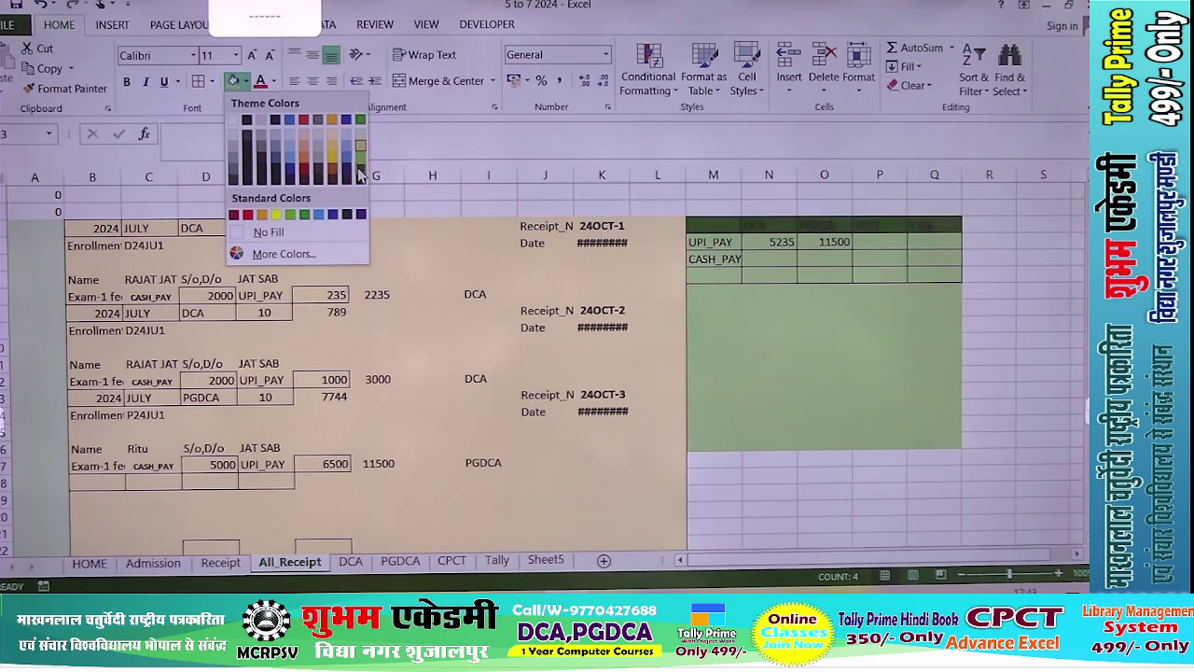
left_click(310, 138)
left_click(273, 82)
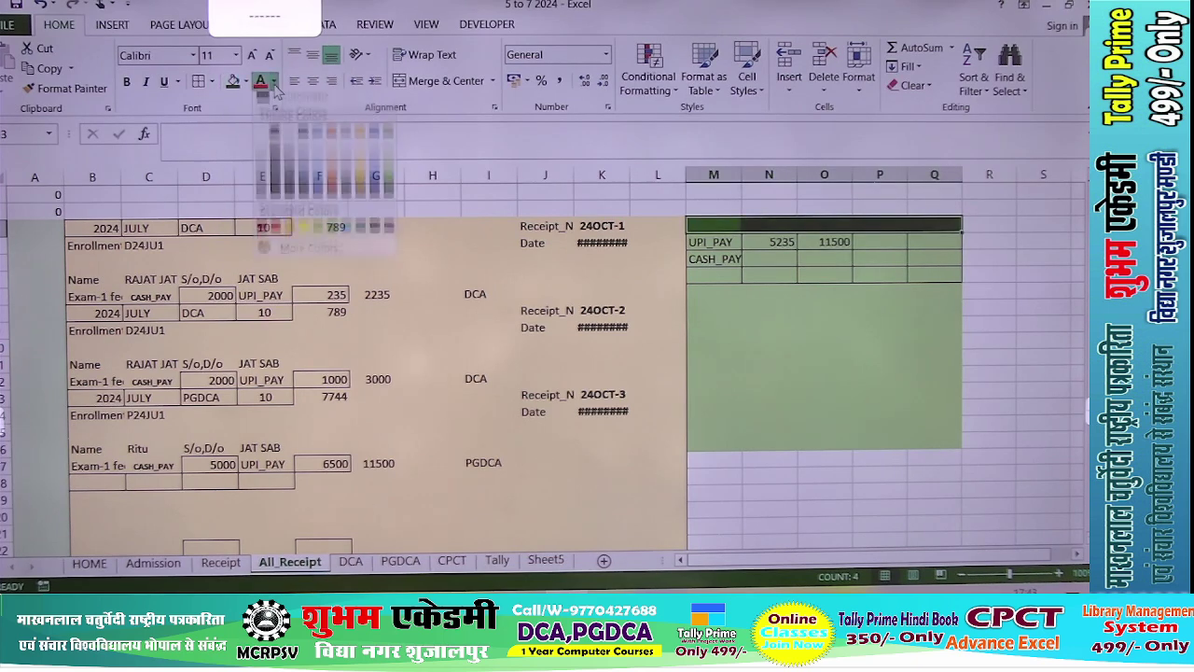
left_click(274, 140)
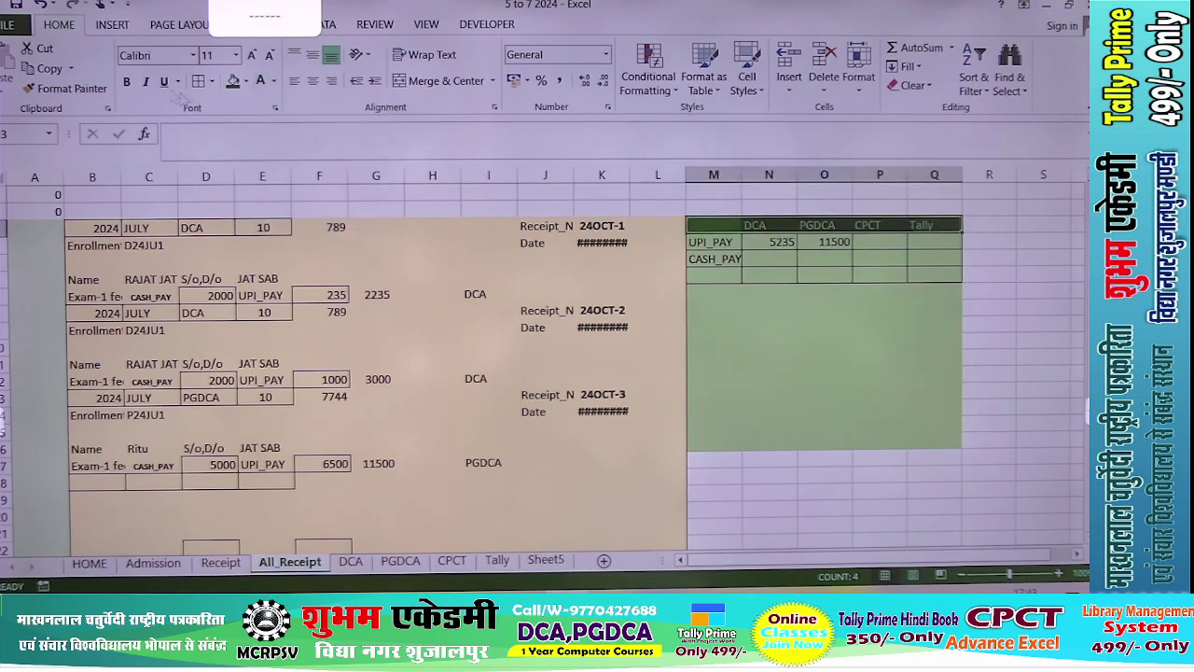
left_click(132, 85)
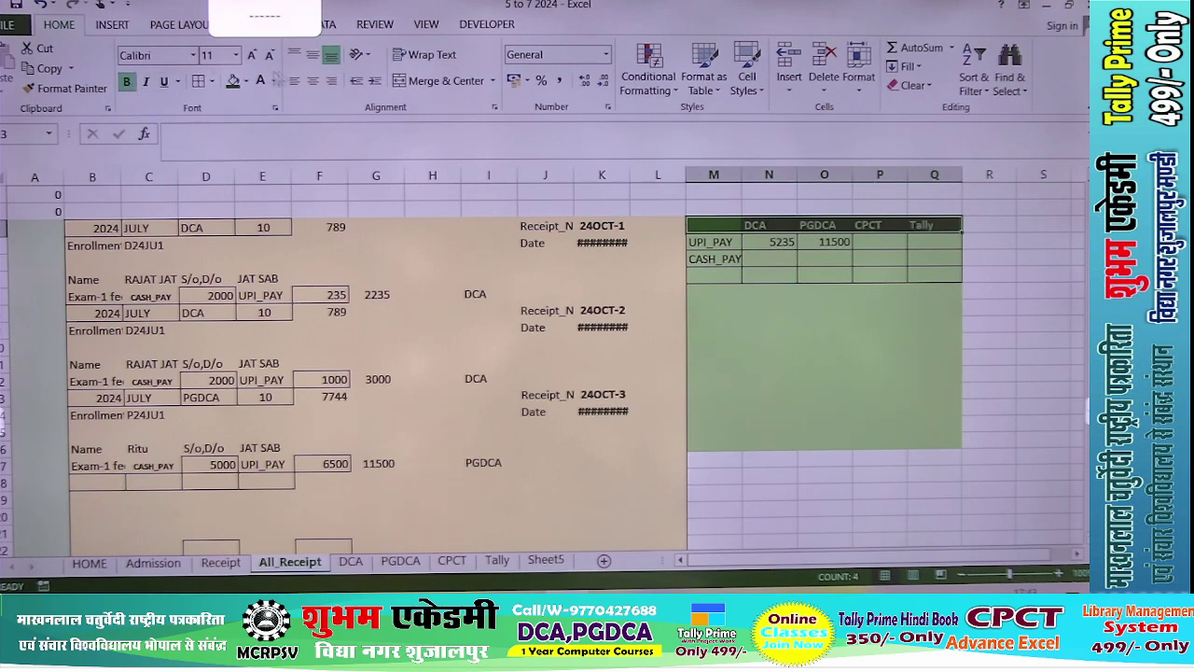
left_click(312, 82)
left_click(313, 56)
Centre the contents of M4:Q6 horizontally and vertically.
left_click_drag(713, 242, 915, 271)
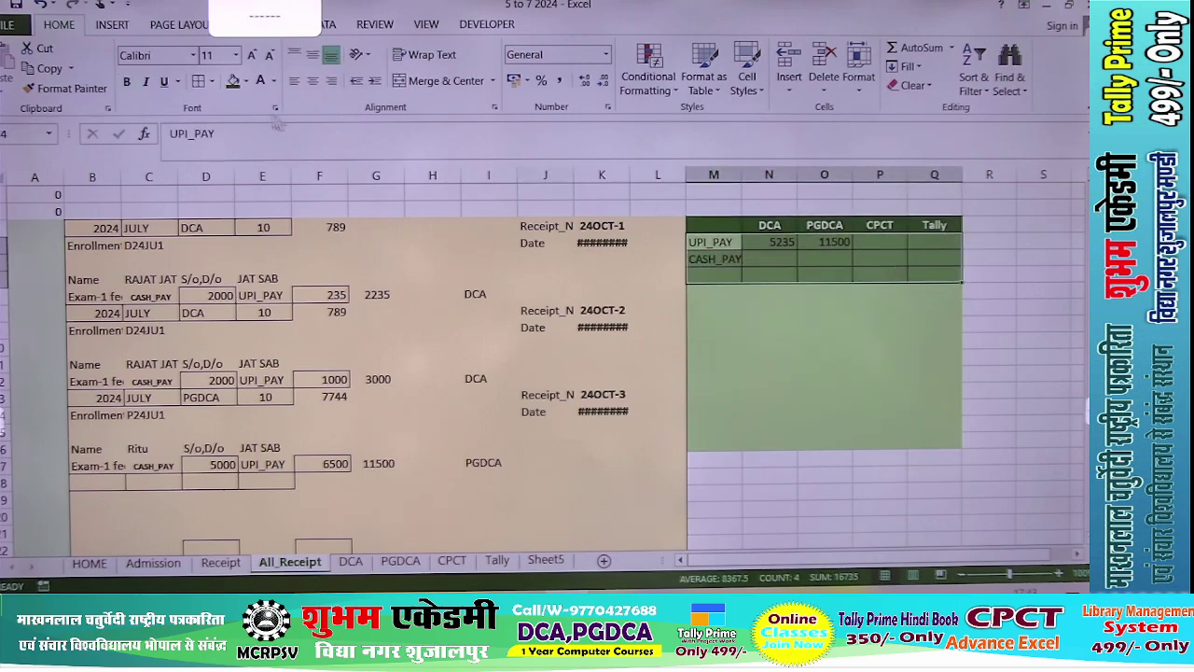
left_click(313, 81)
left_click(313, 56)
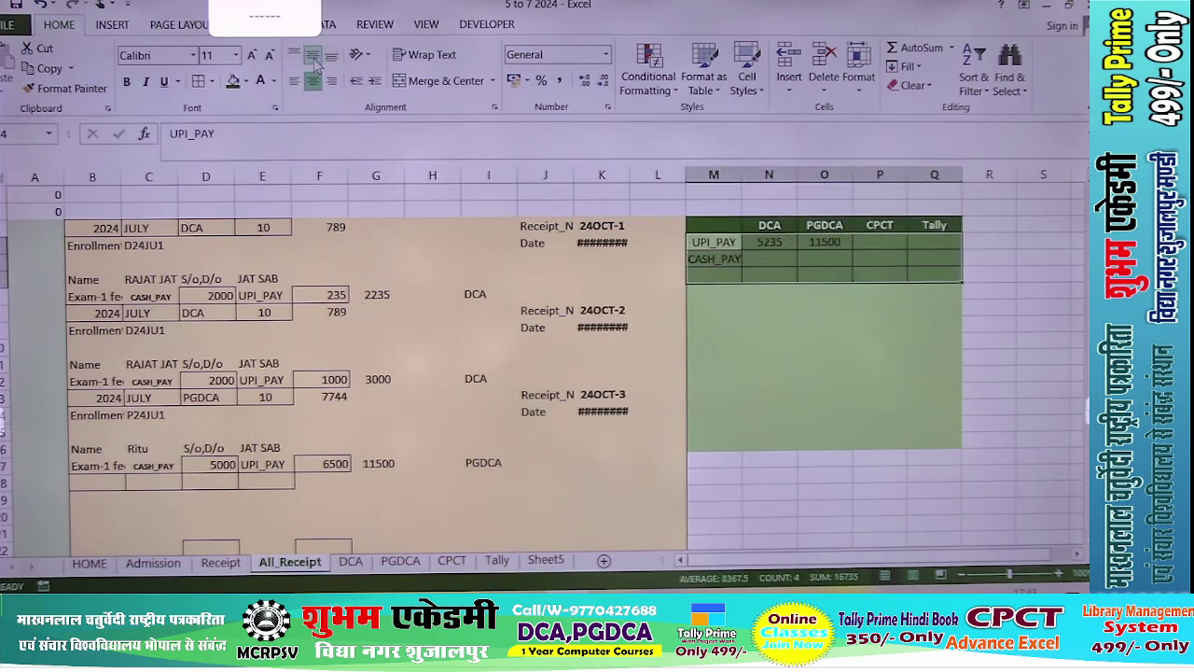
left_click(867, 340)
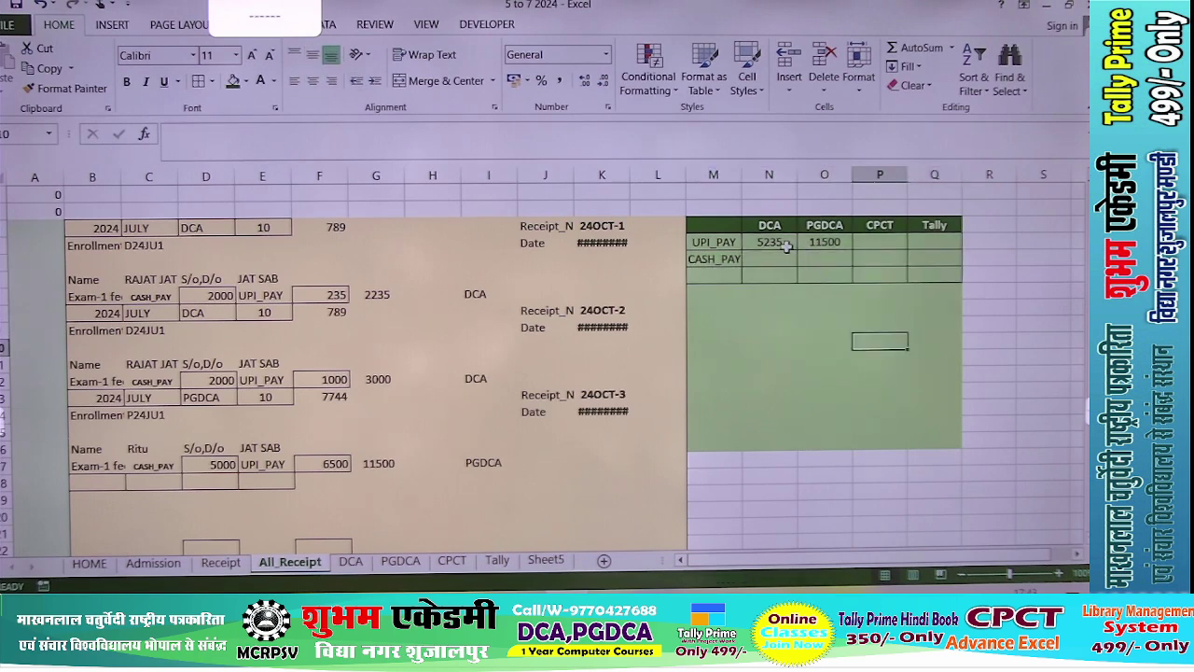
Try extending the DCA formula in N4 with a payment-type criterion, as =SUMIFS(G:G,I:I,N3,E:E,M4).
left_click(786, 244)
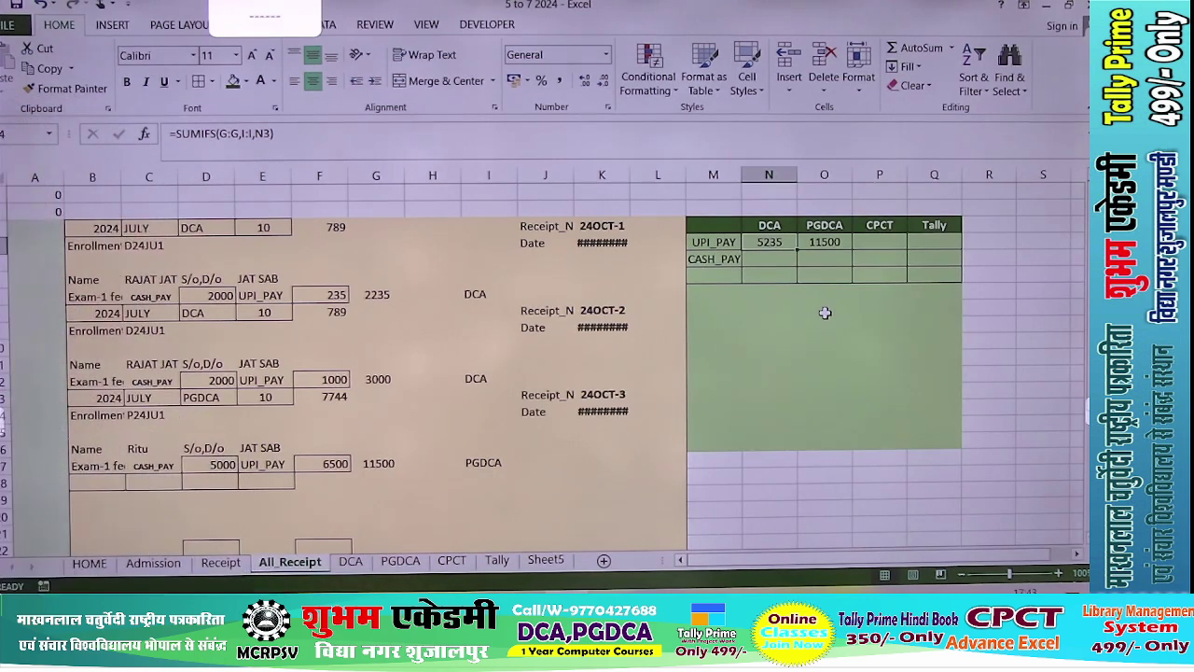
double_click(781, 243)
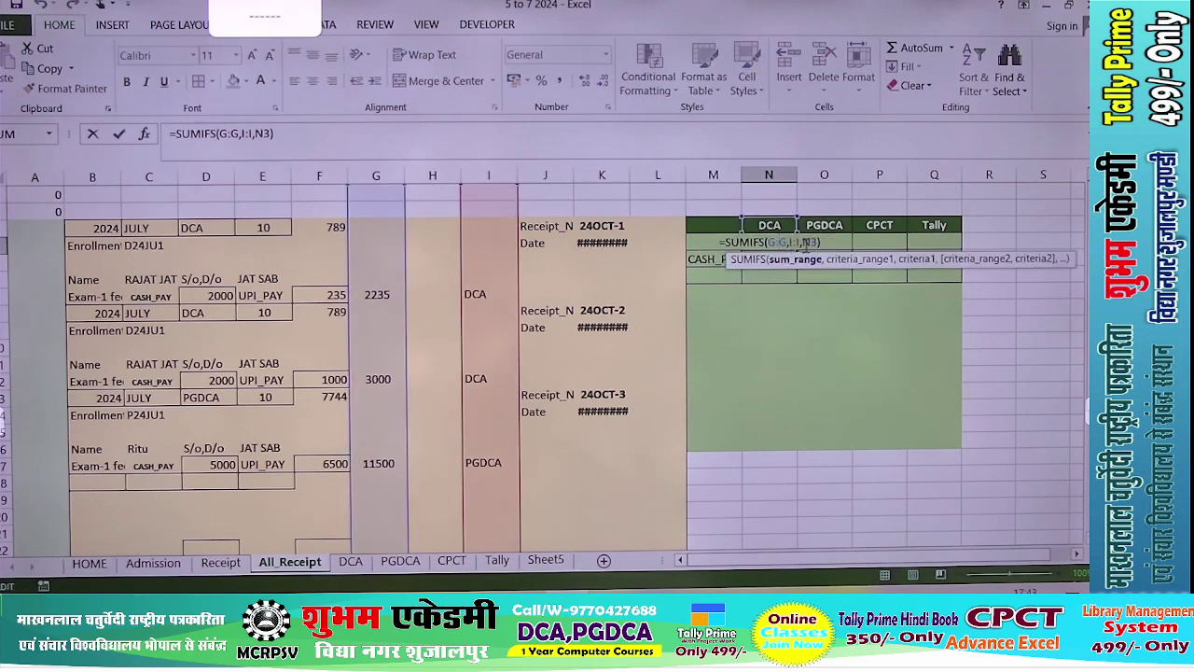
left_click(819, 242)
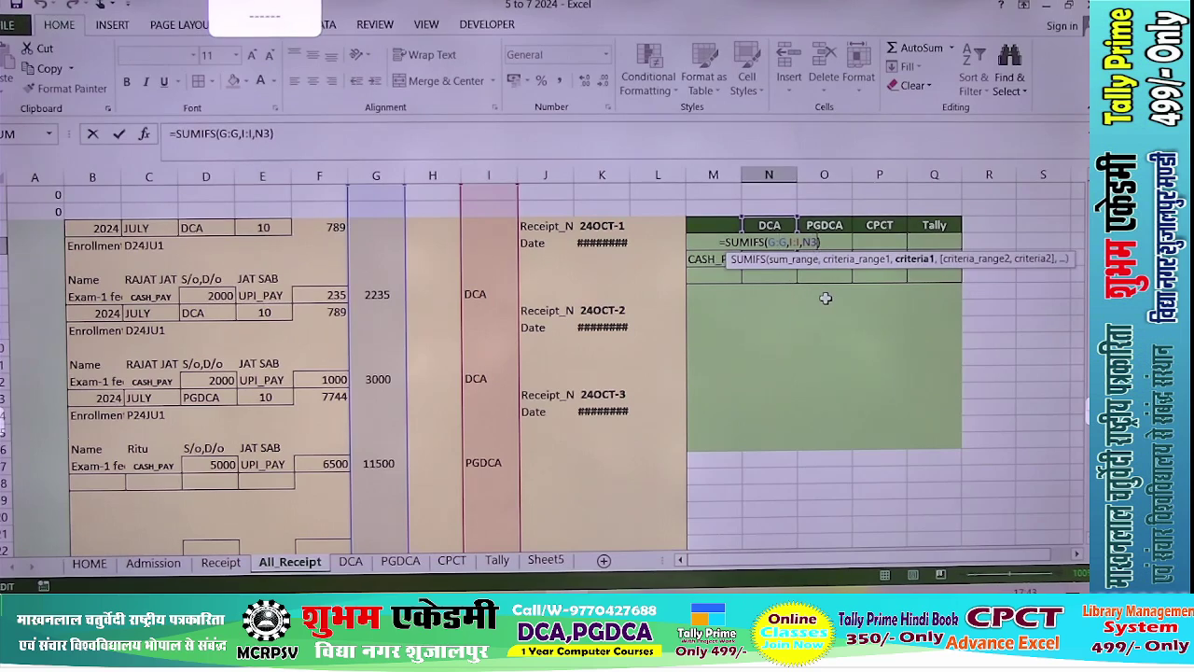
type(",")
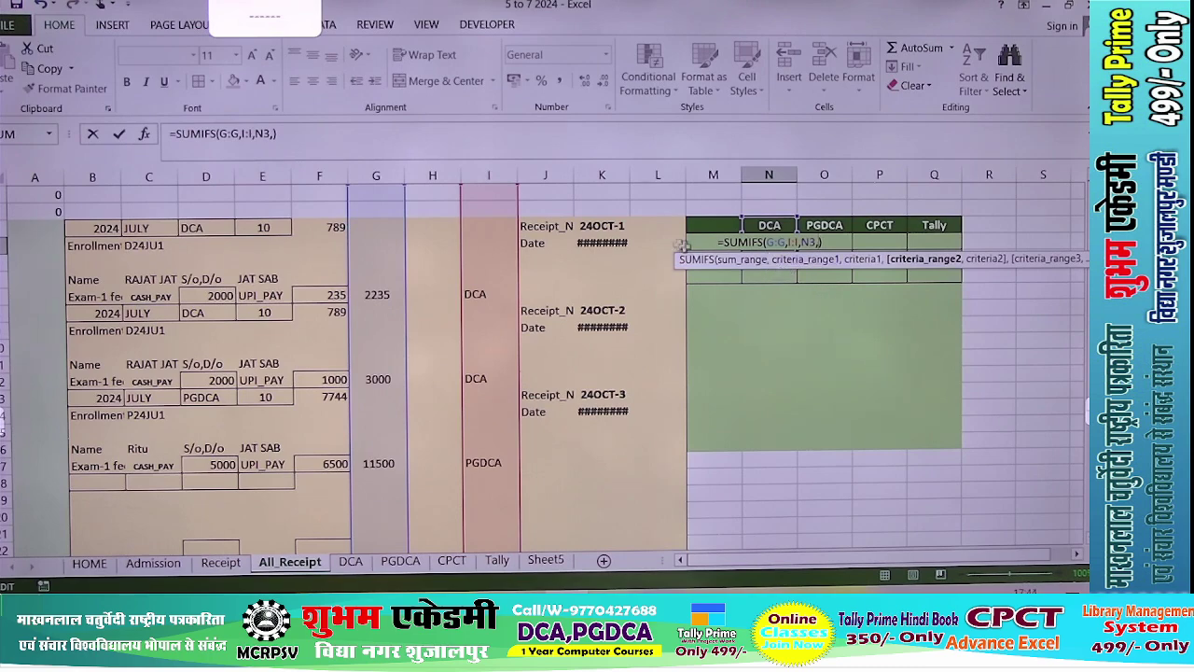
left_click(275, 177)
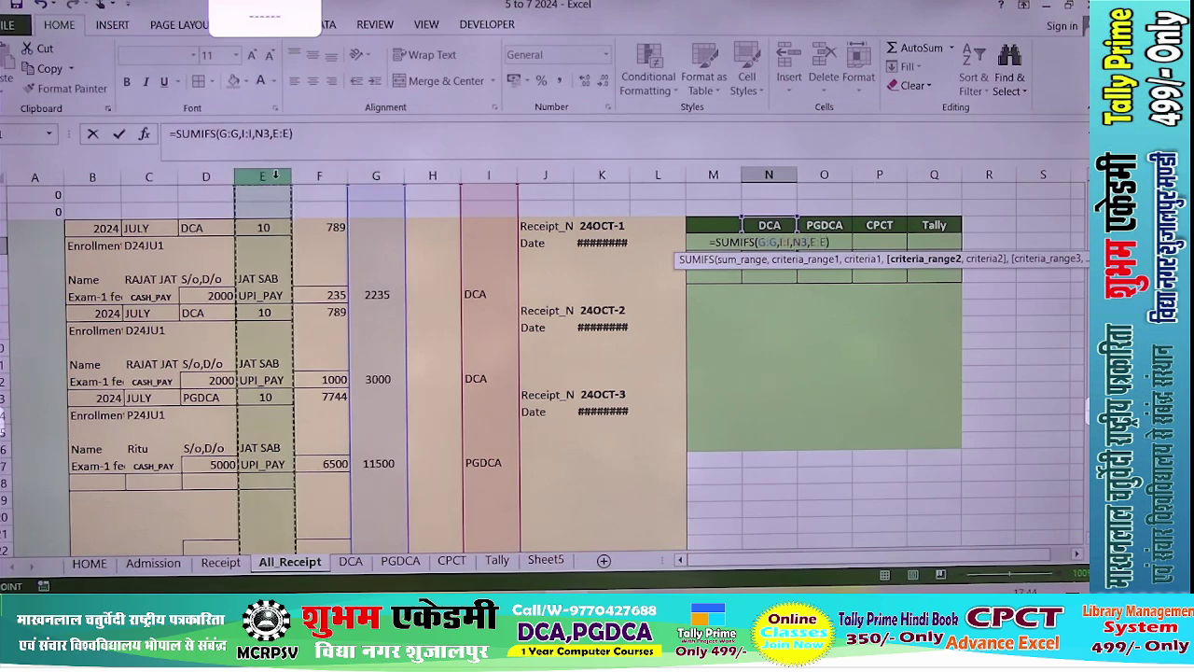
type(",")
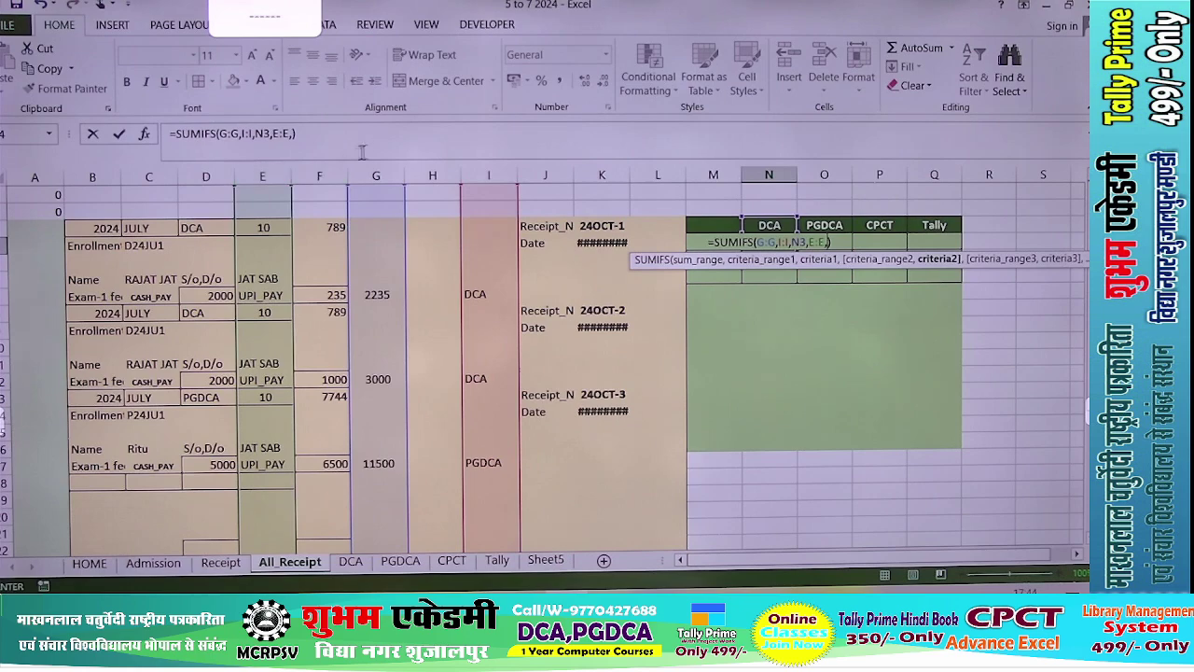
key("Left")
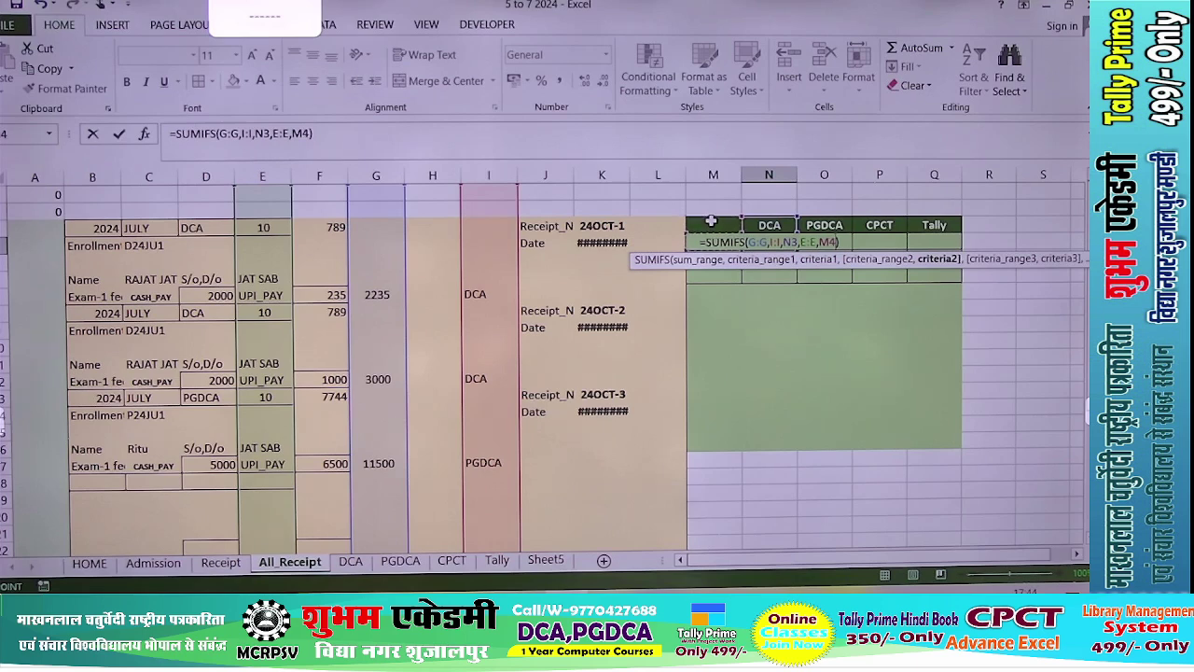
key("Return")
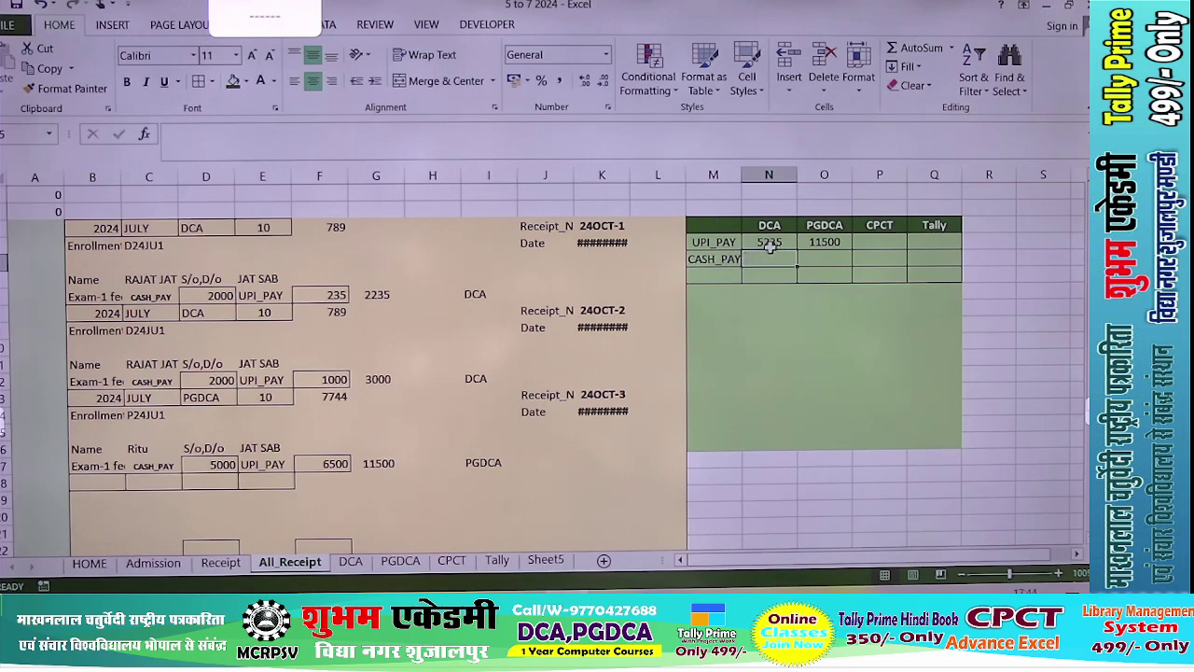
Replace the formula in N4 with =SUMIFS(F:F,E:E,M4,I:I,N3) to total the DCA UPI payments.
left_click(773, 245)
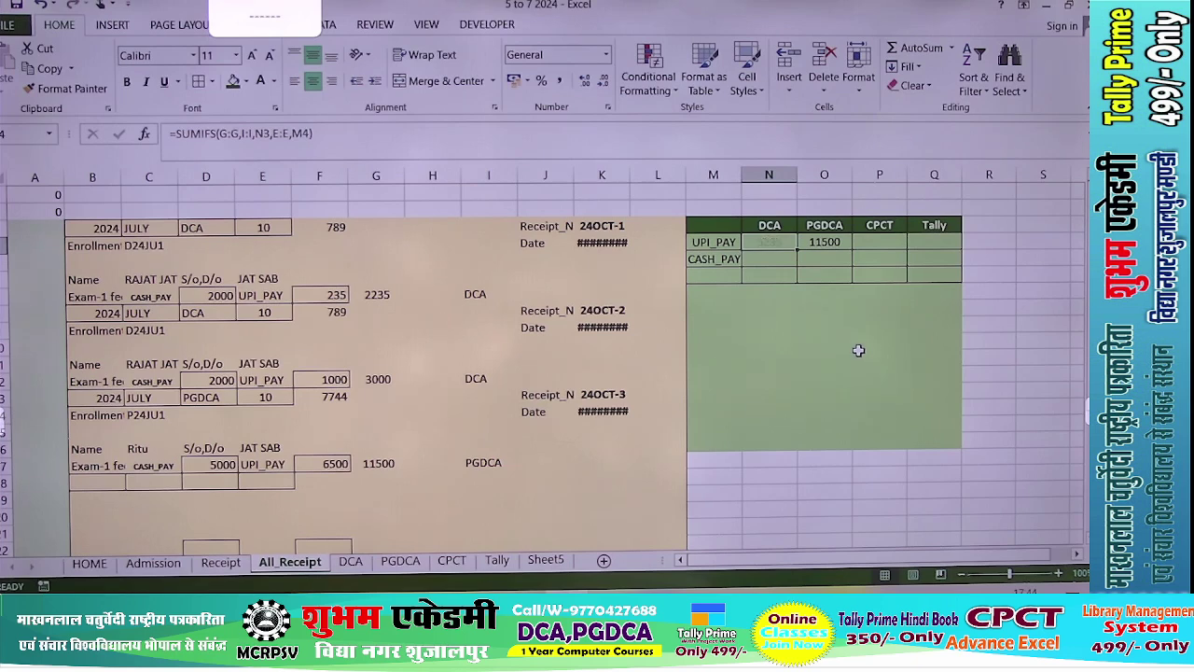
key("Delete")
type("=sumi")
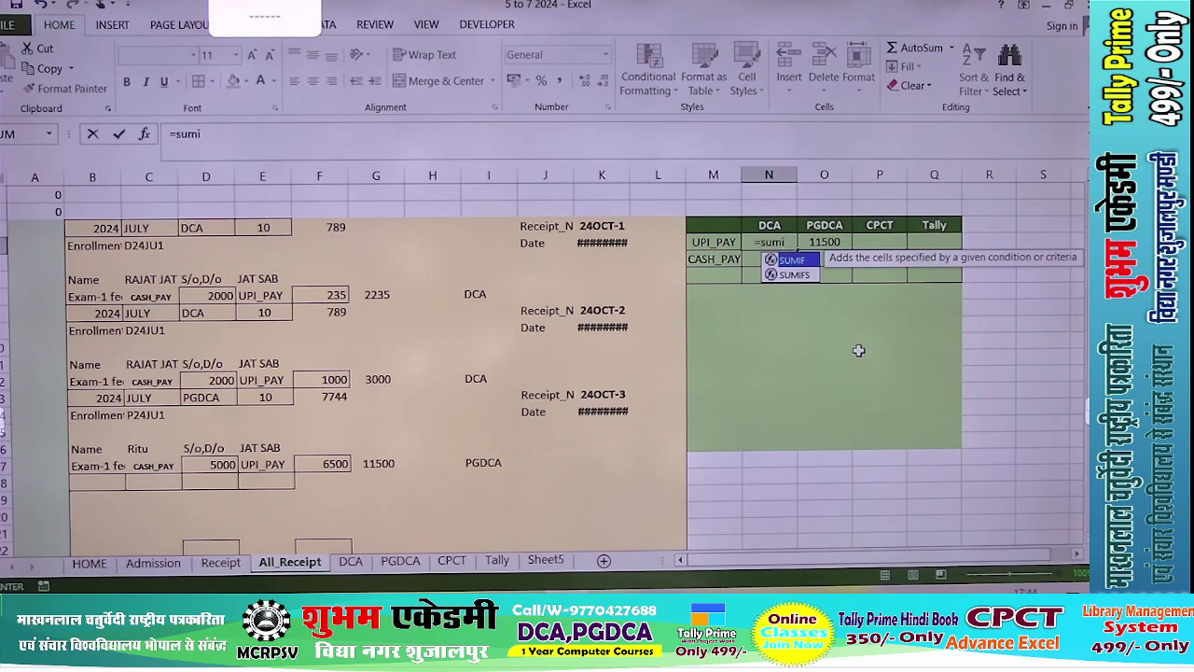
key("Down")
key("Tab")
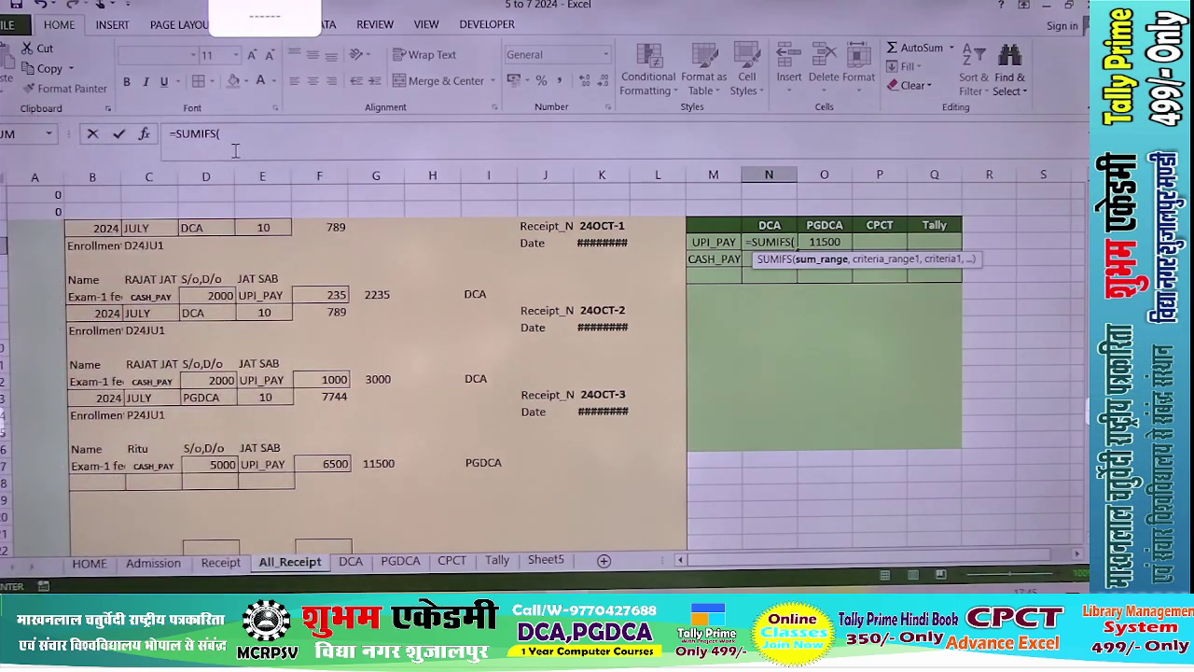
left_click(304, 175)
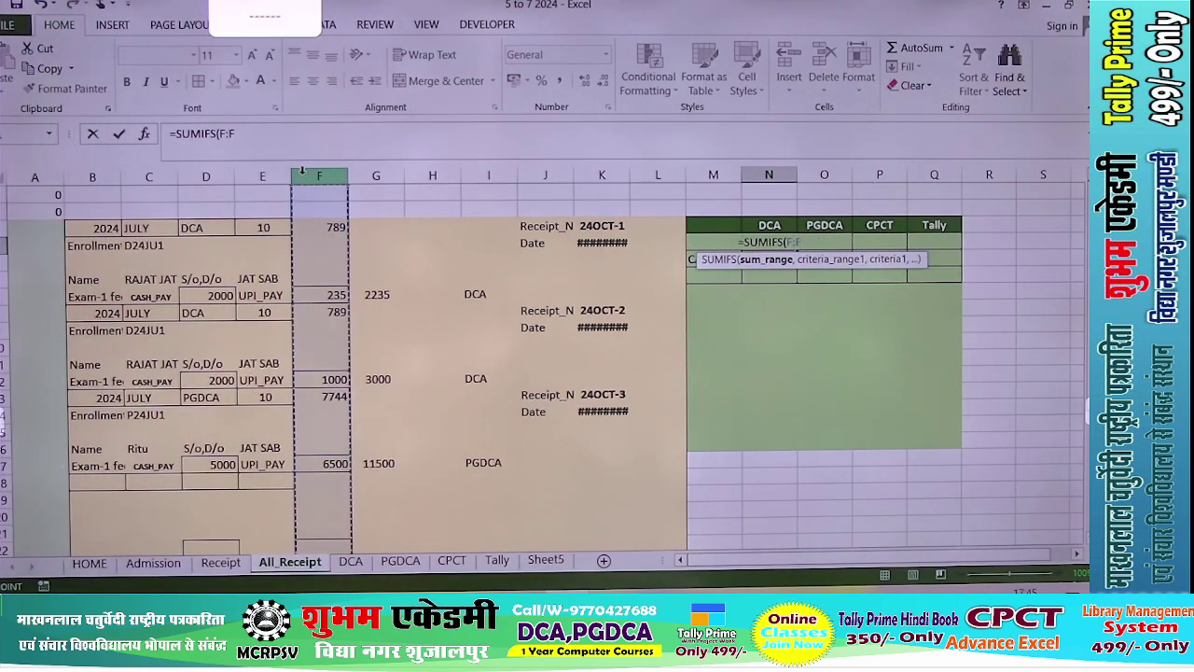
type(",")
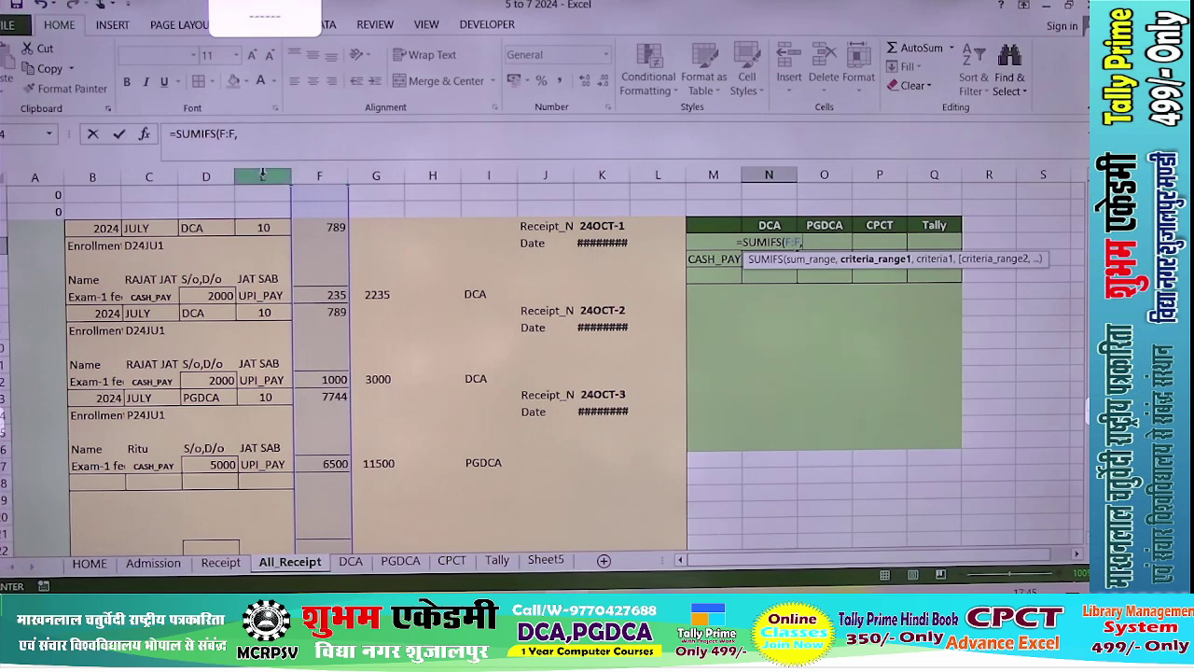
left_click(262, 175)
type(",")
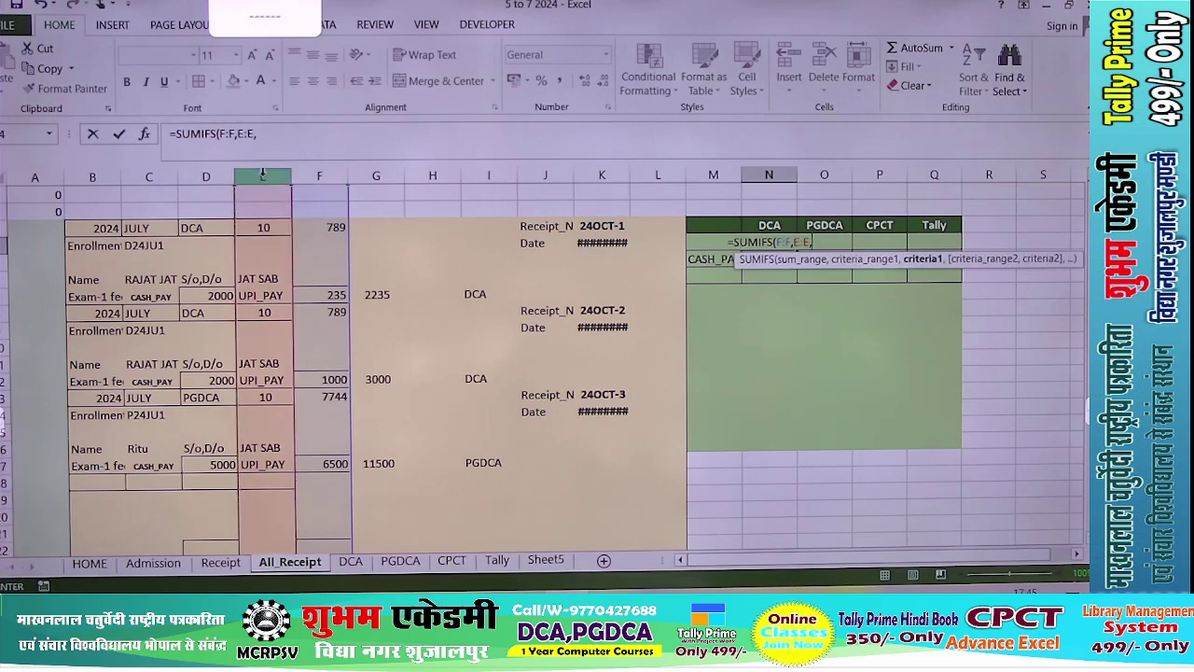
left_click(695, 247)
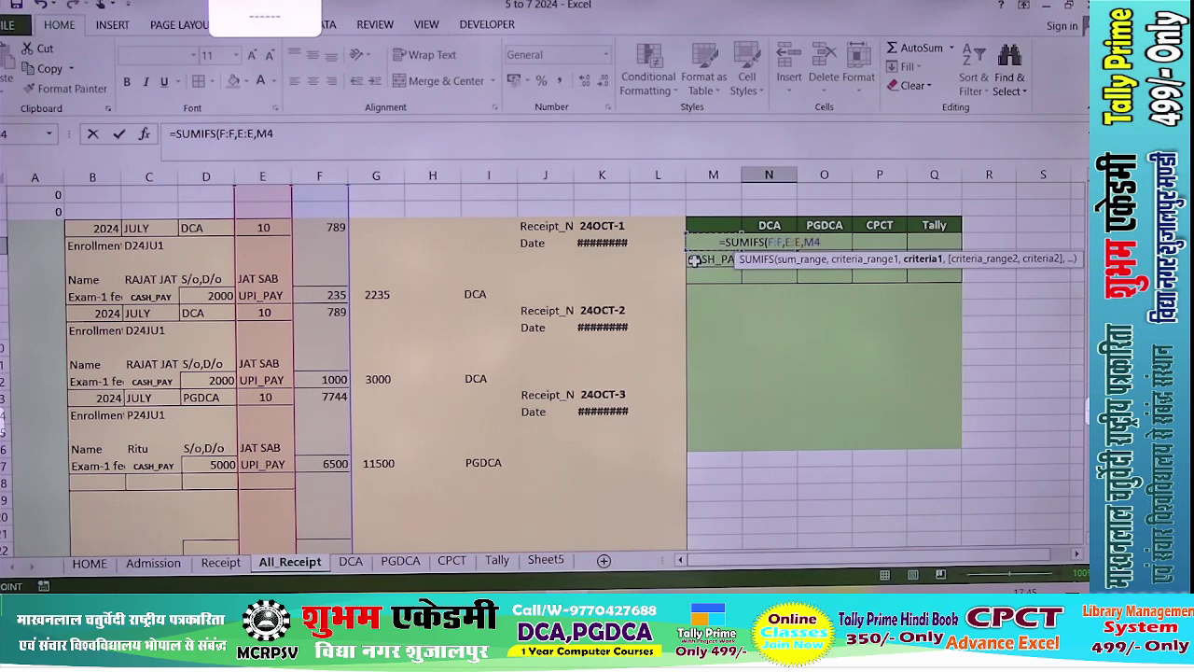
type(",")
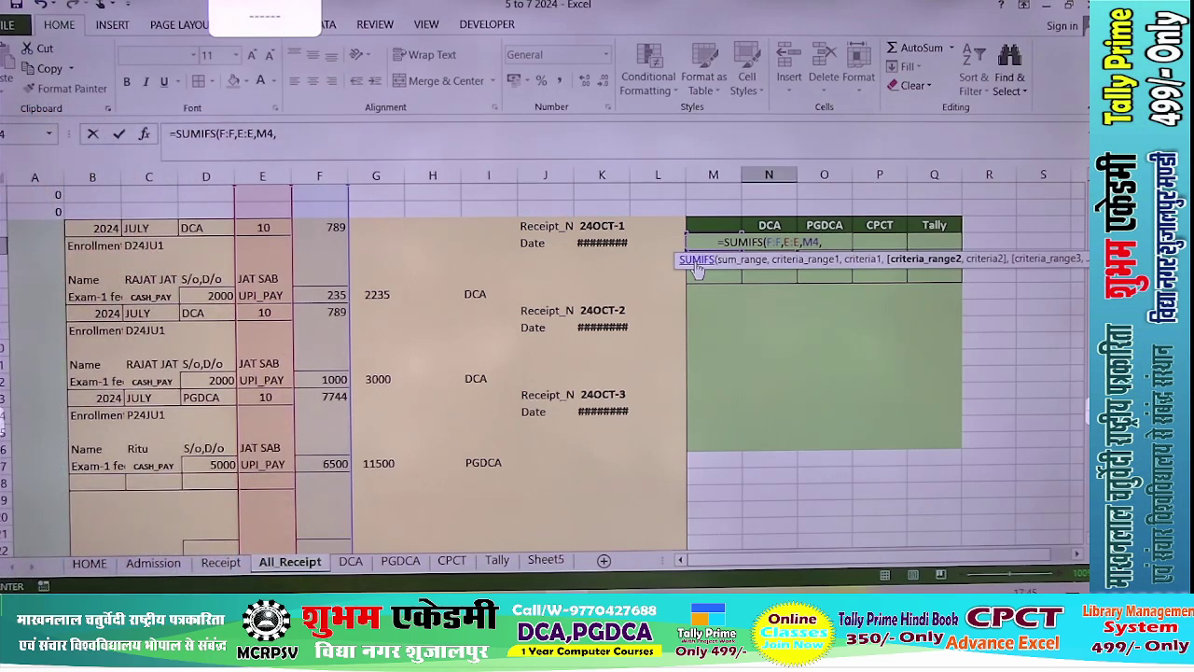
left_click(482, 178)
type(",")
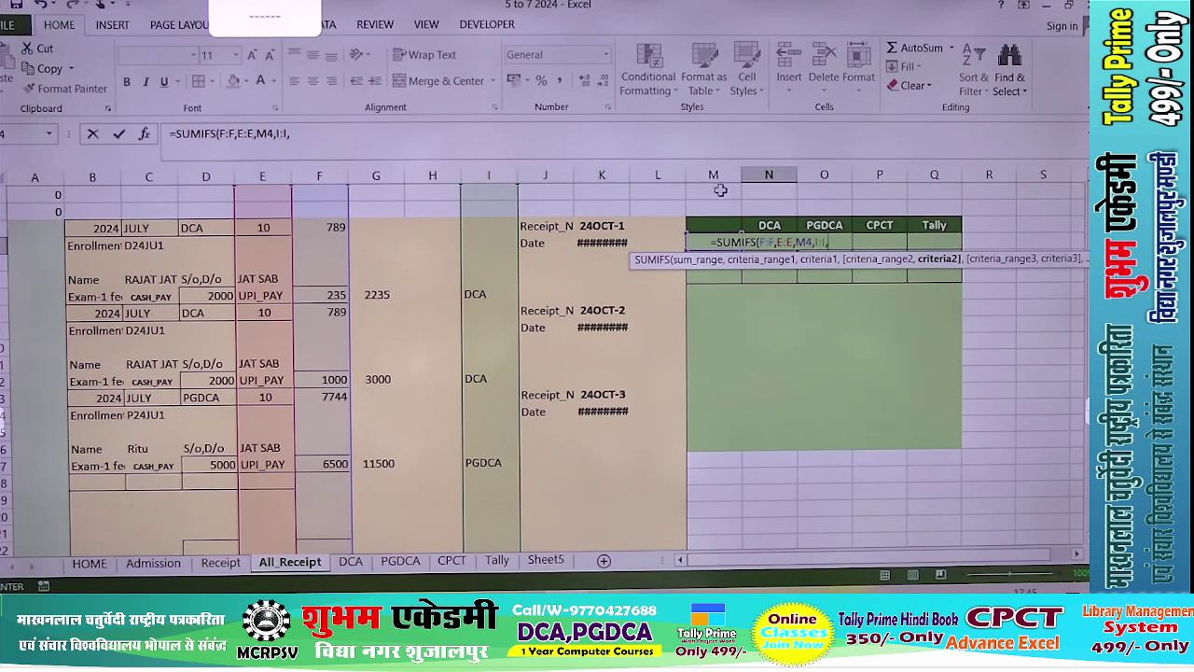
left_click(760, 225)
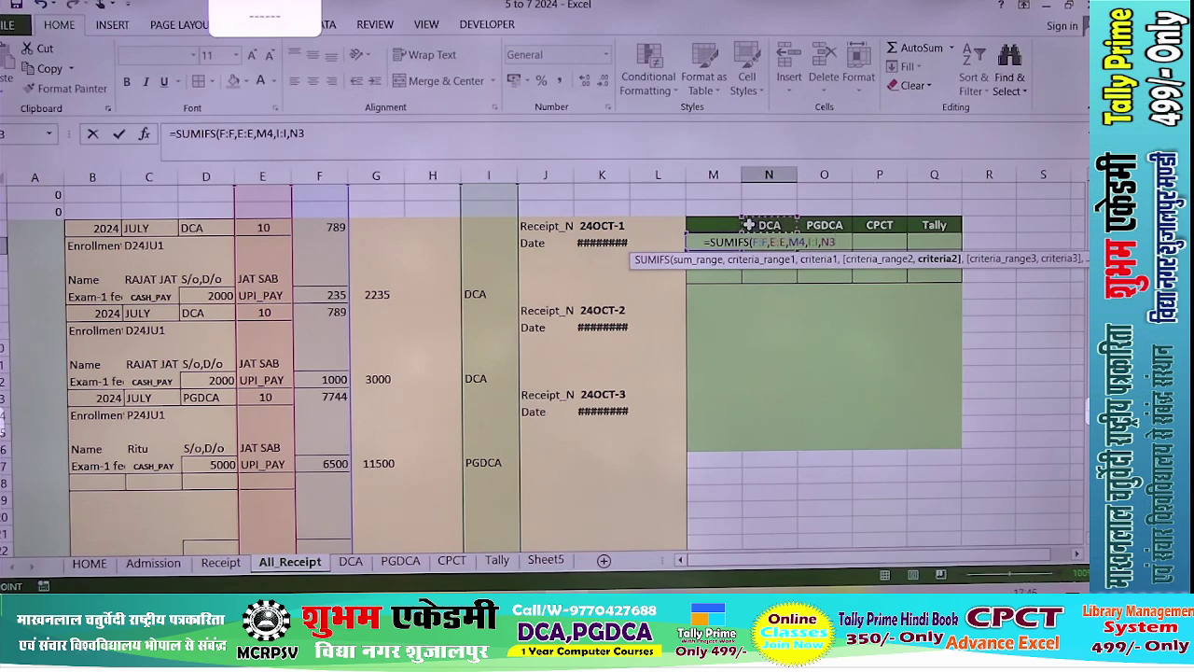
key("Return")
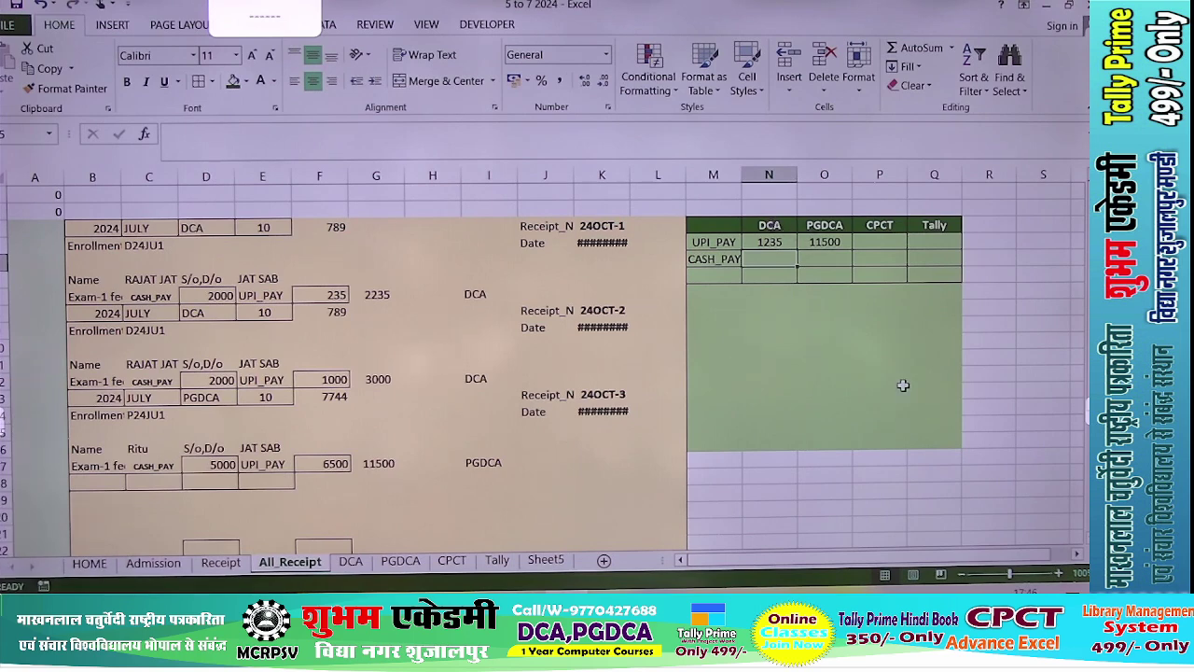
Enter =SUMIFS(D:D,C:C,M5,I:I,N3) in N5 to total the DCA cash payments.
type("=")
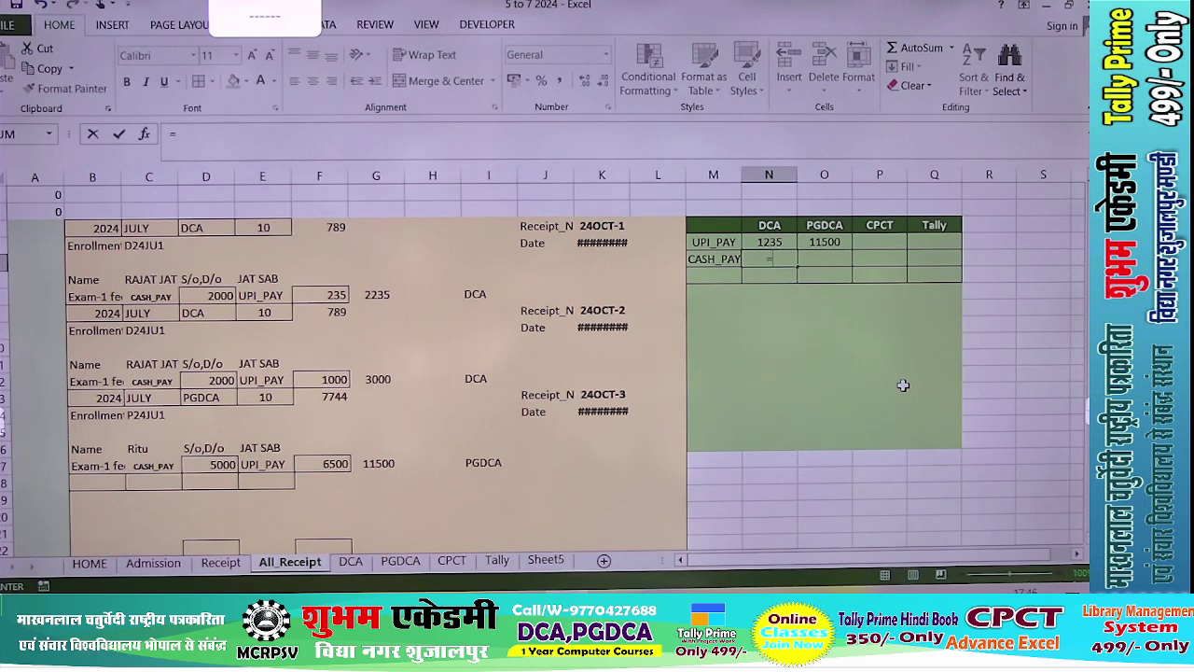
type("sumifs(")
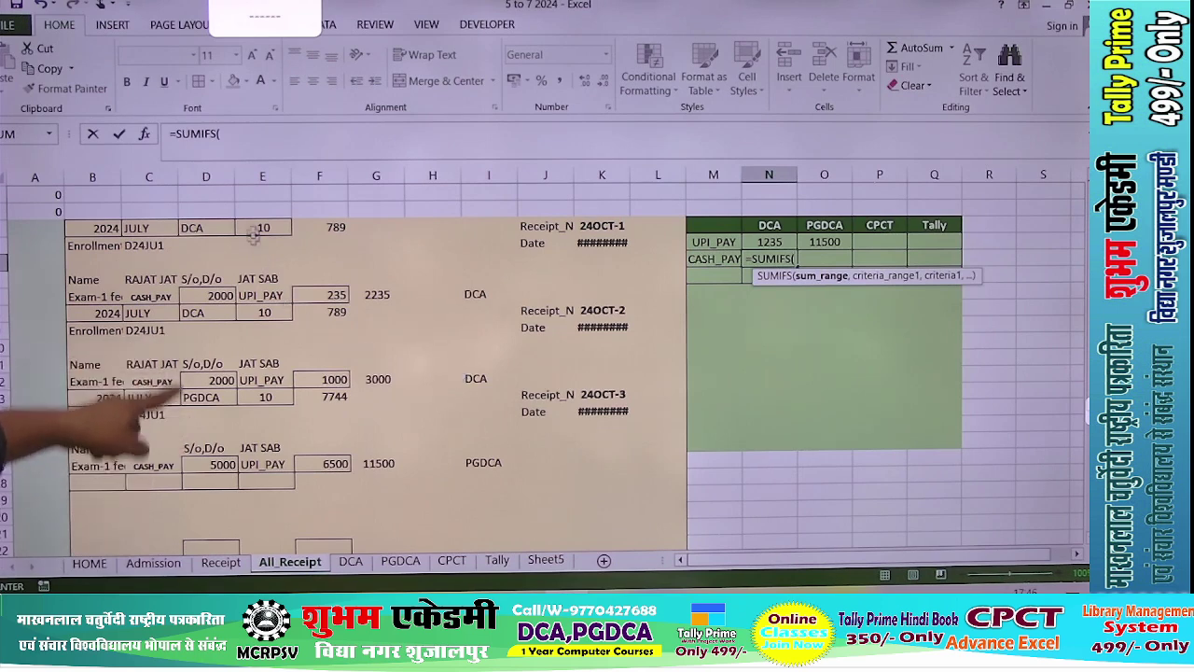
left_click(229, 175)
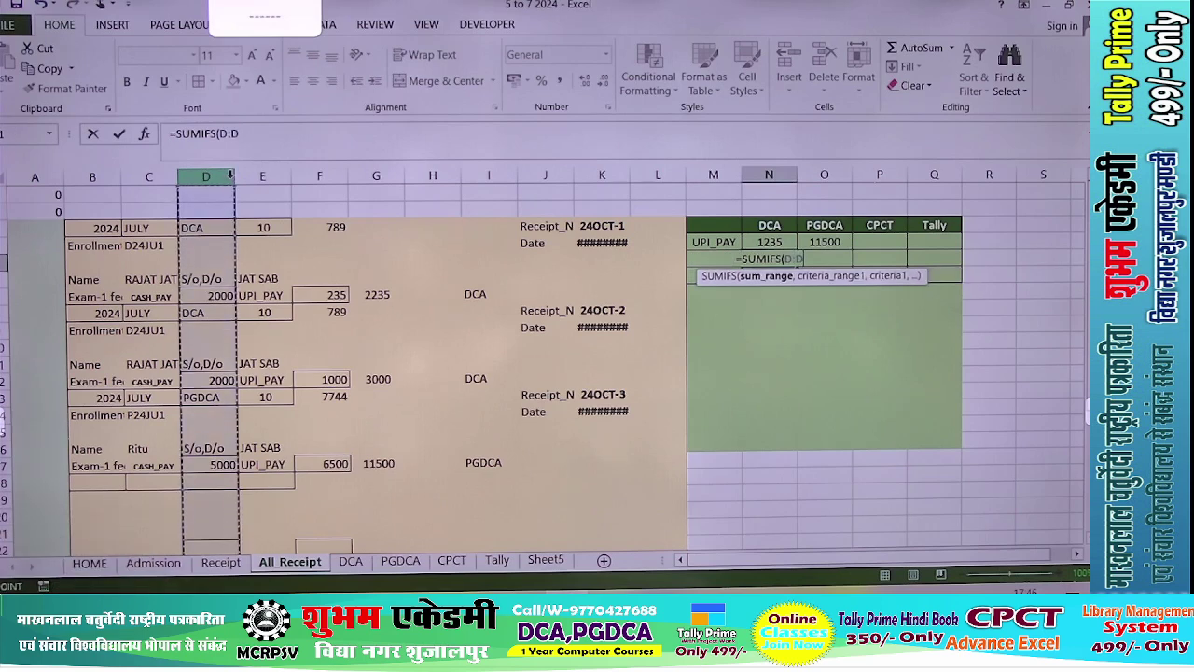
type(",")
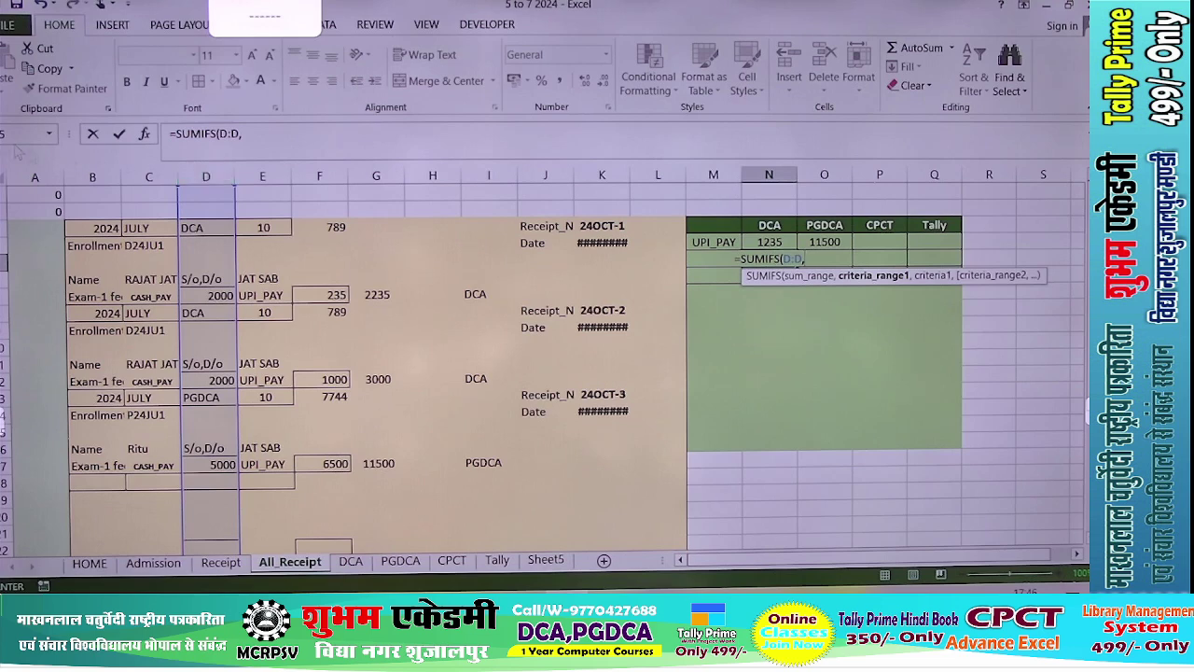
left_click(136, 178)
left_click(136, 177)
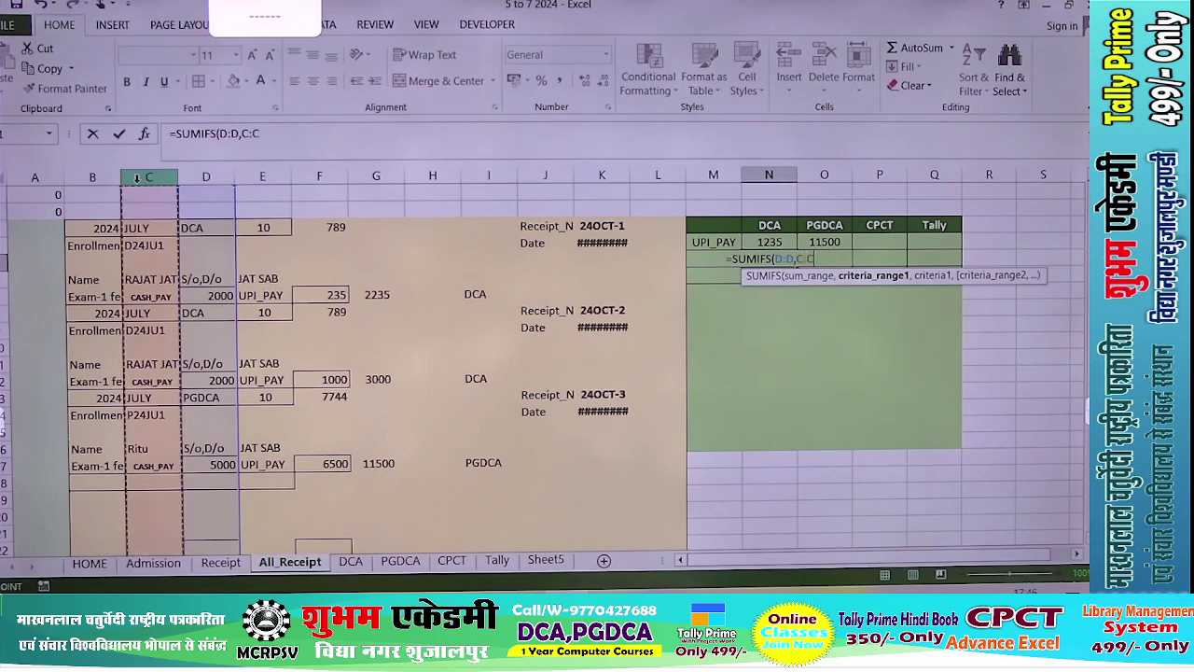
type(",")
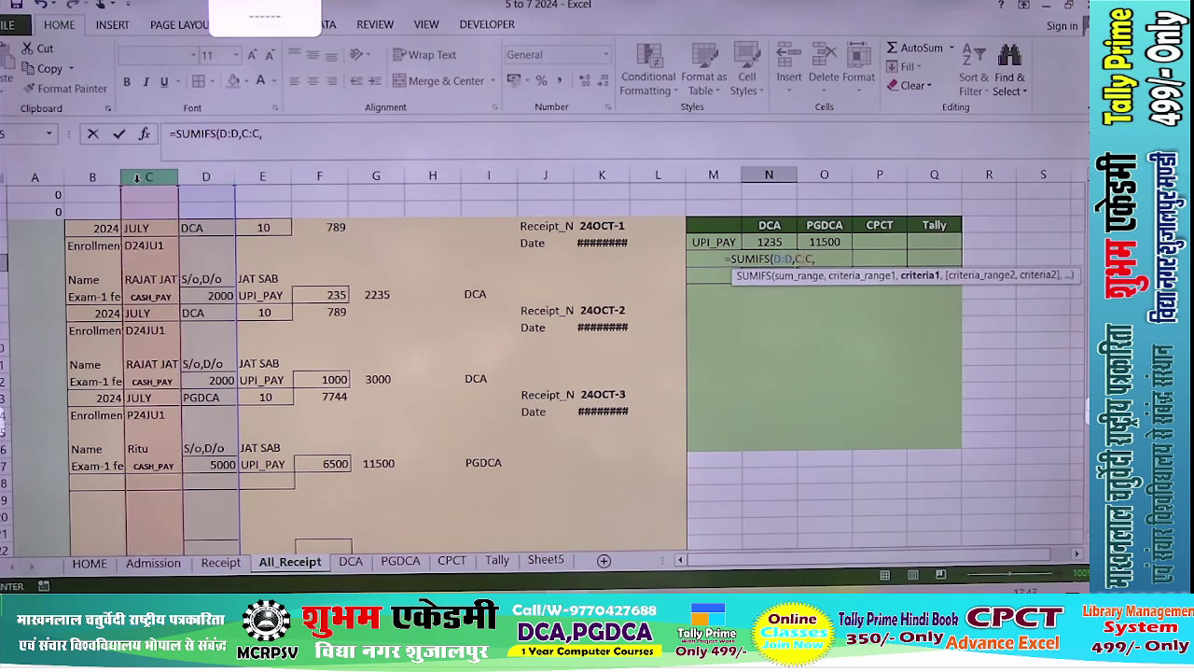
type("M")
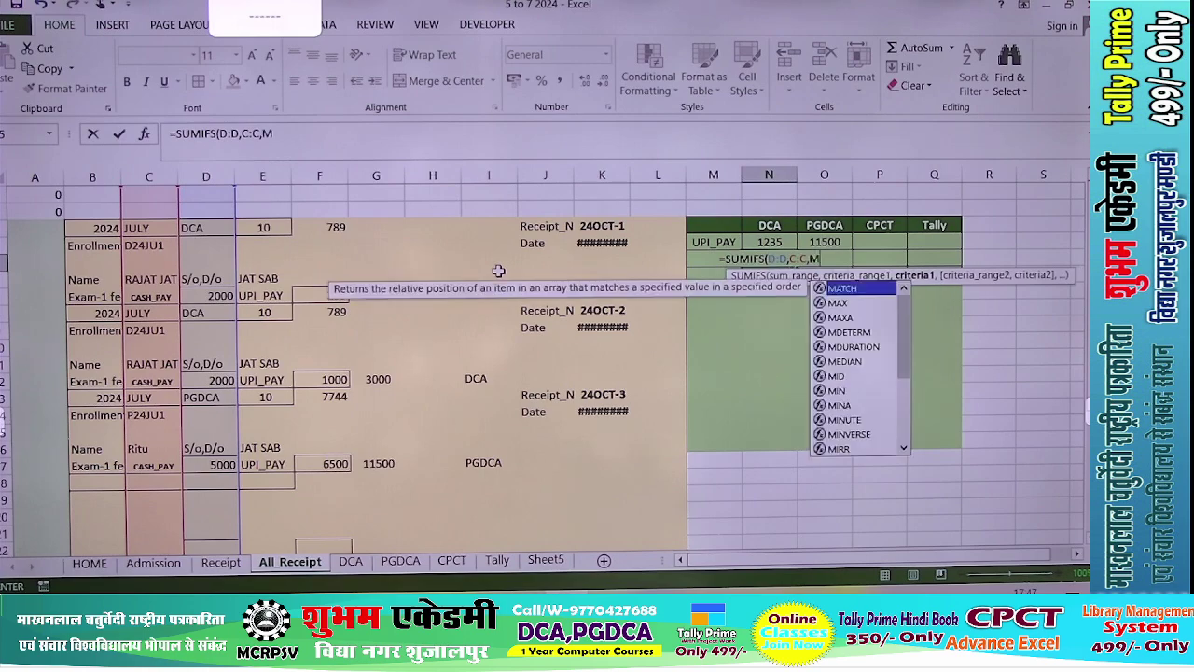
type("5")
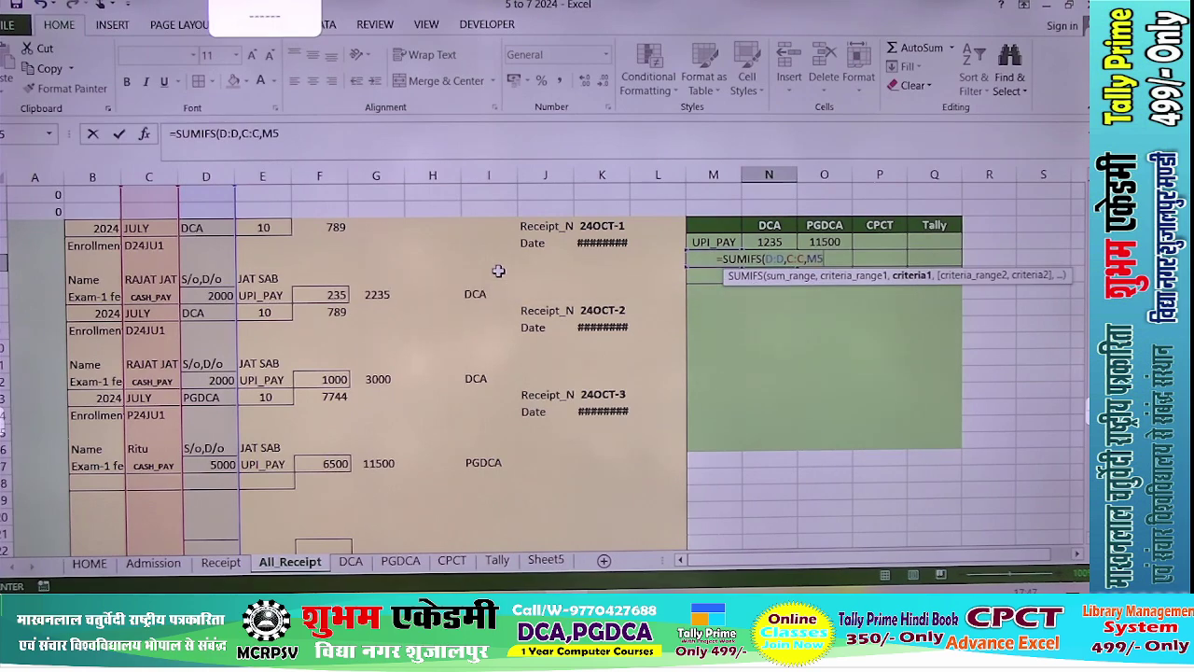
type(",")
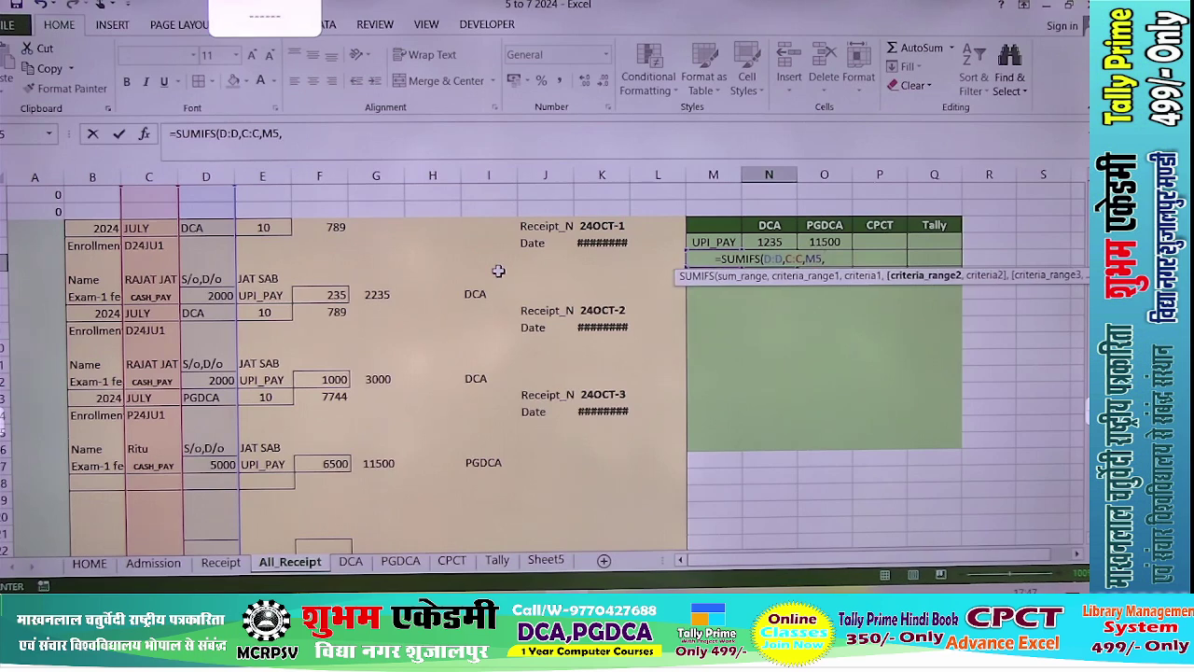
left_click(478, 174)
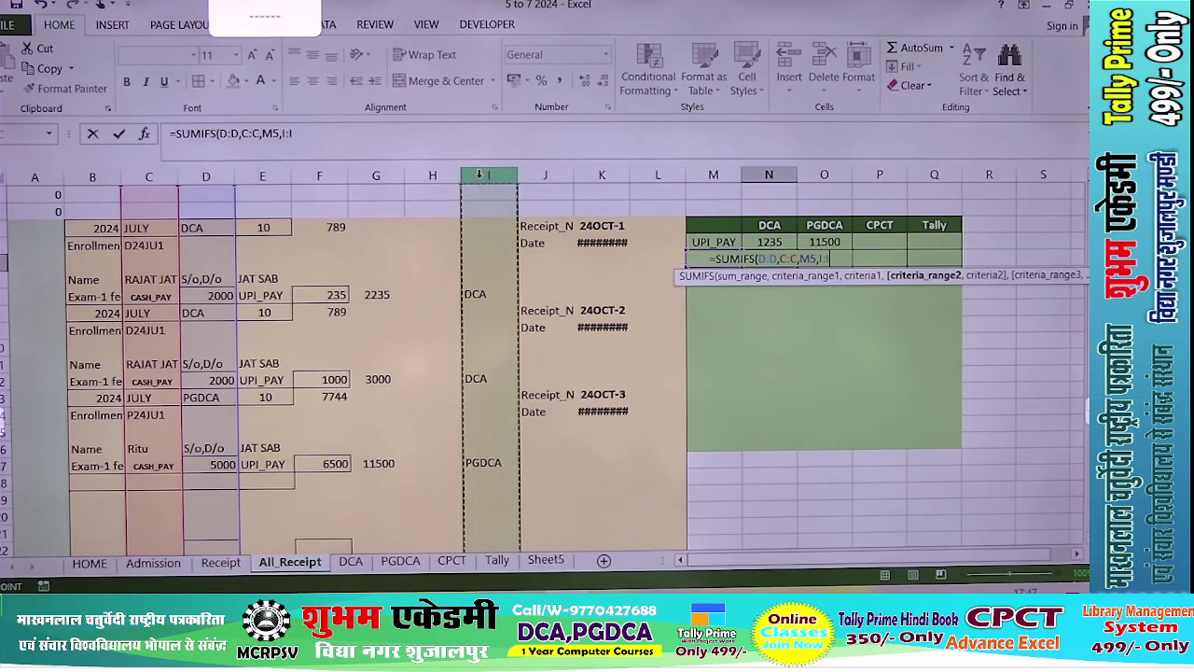
type(",")
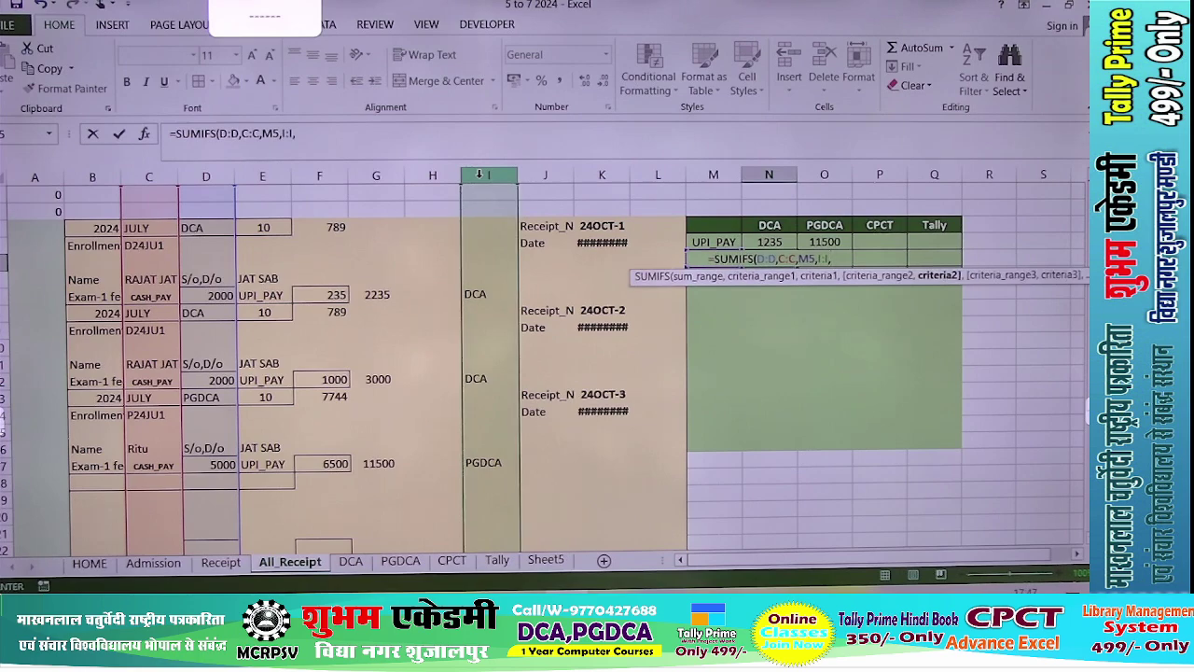
left_click(765, 224)
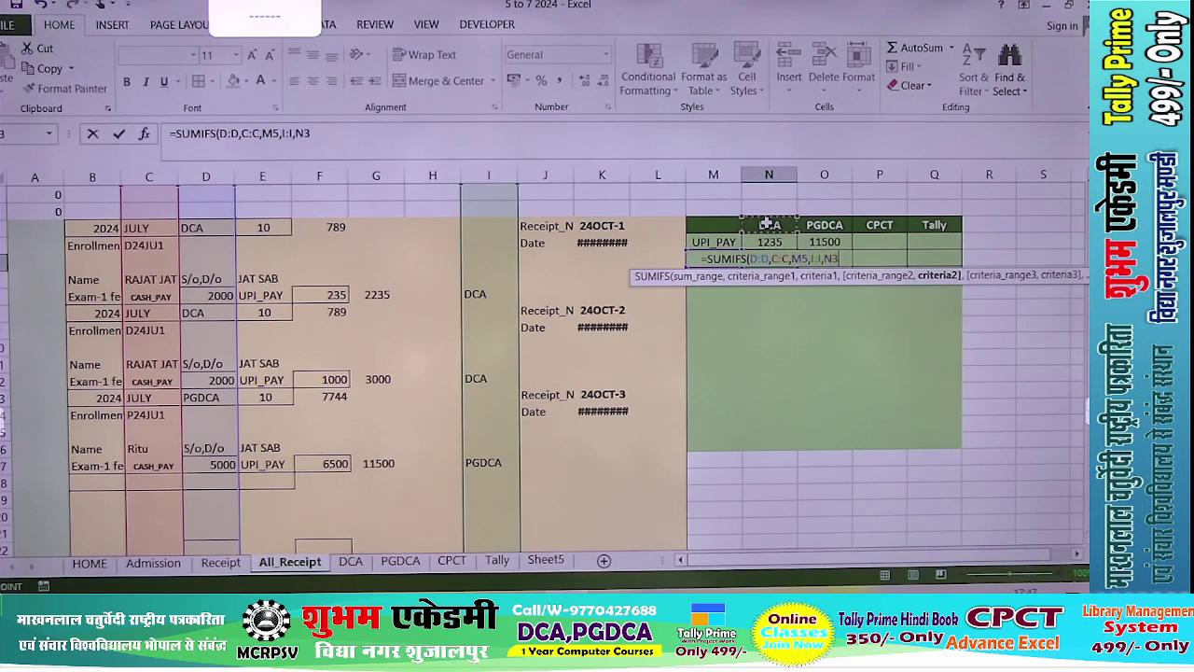
type(")")
key("Return")
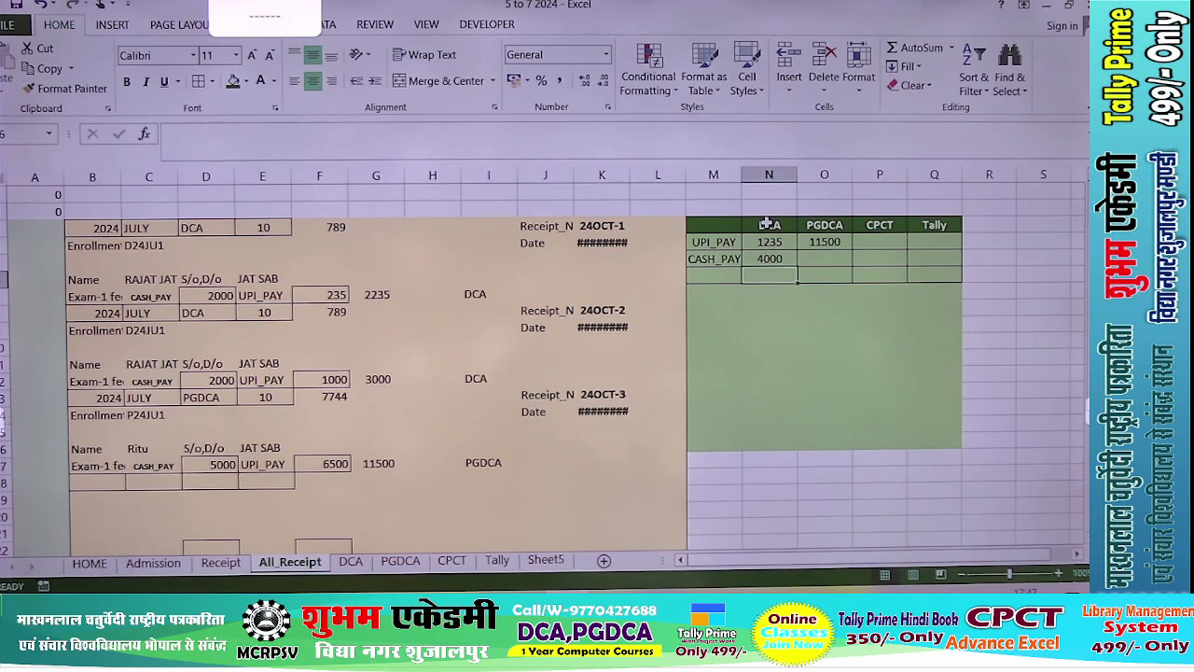
Enter =SUM(N4:N5) in N6 to add the DCA UPI and cash totals.
type("=")
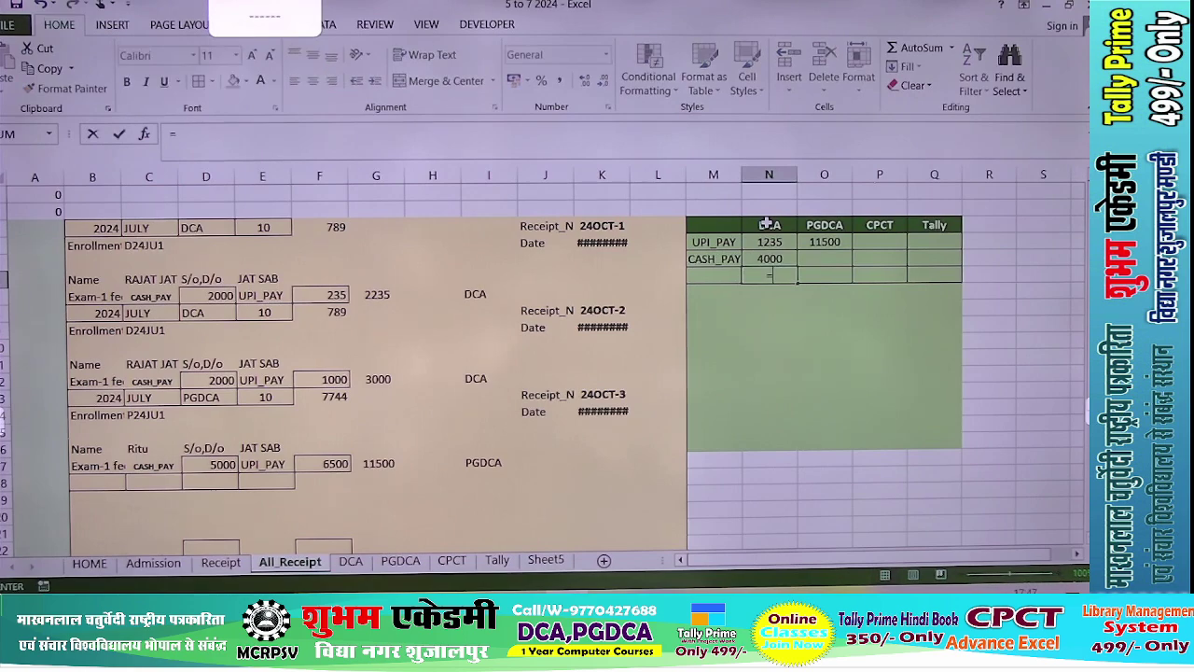
type("sumi")
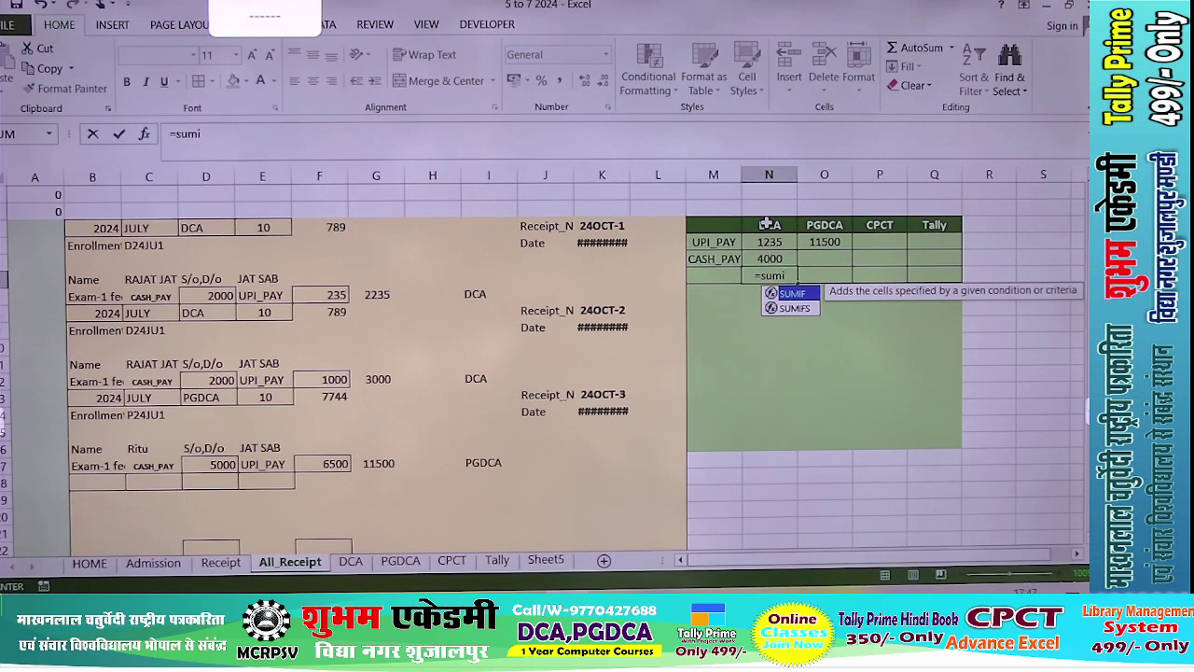
key("Down")
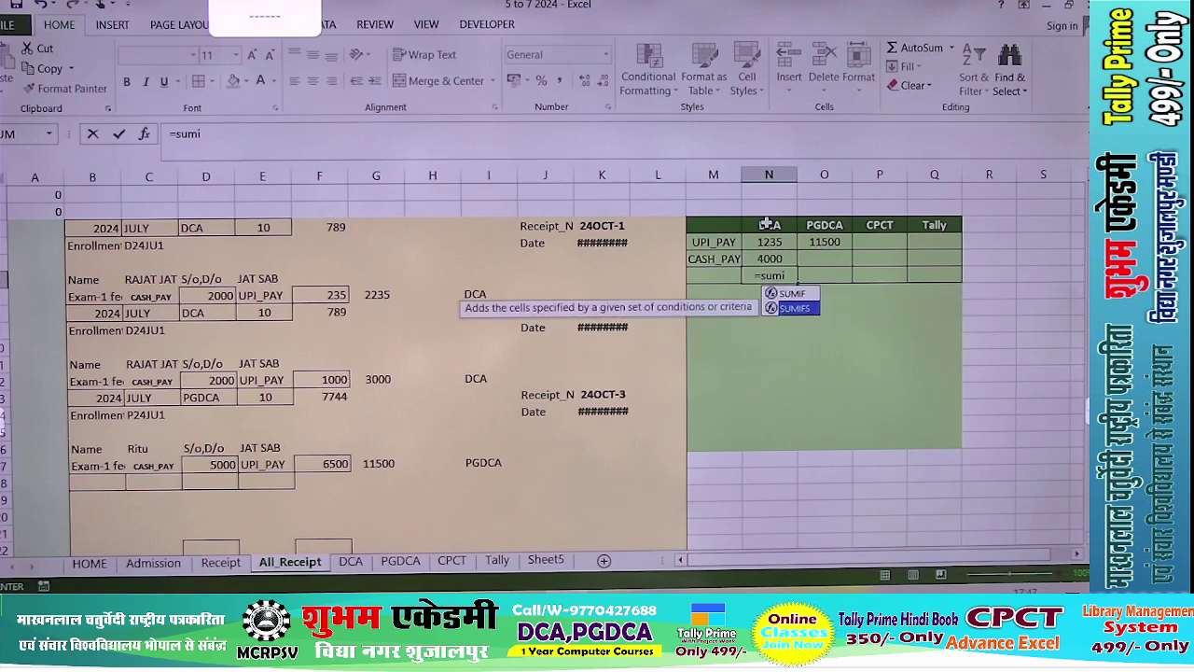
key("Tab")
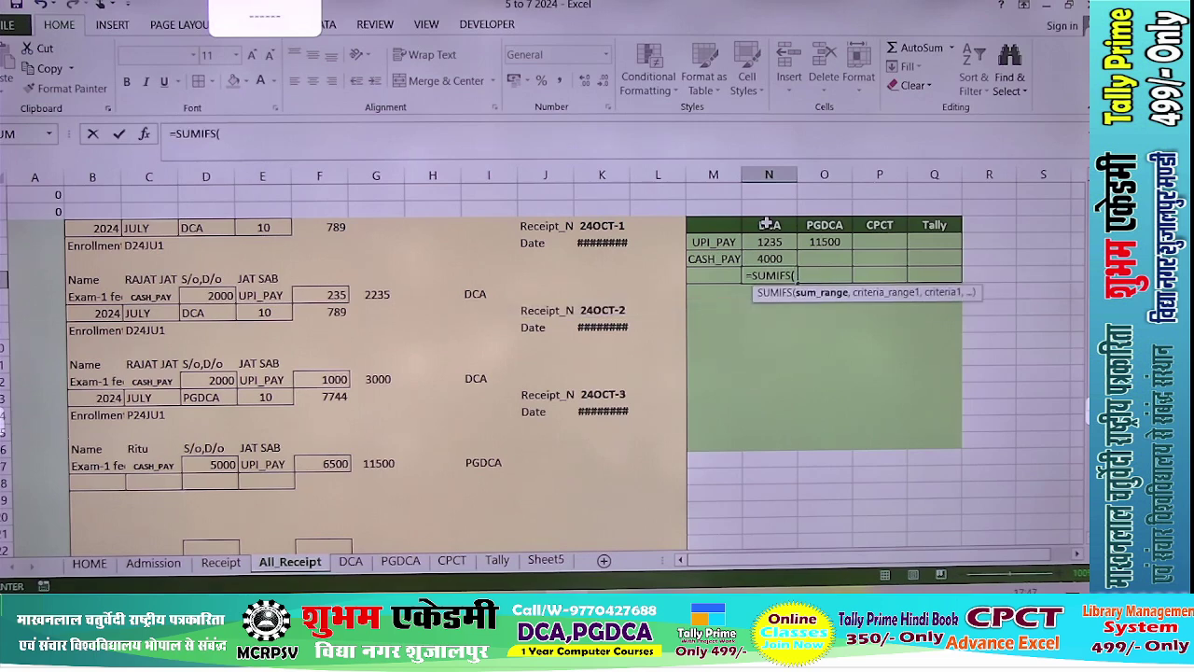
key("BackSpace")
key("BackSpace")
key("BackSpace")
type("=")
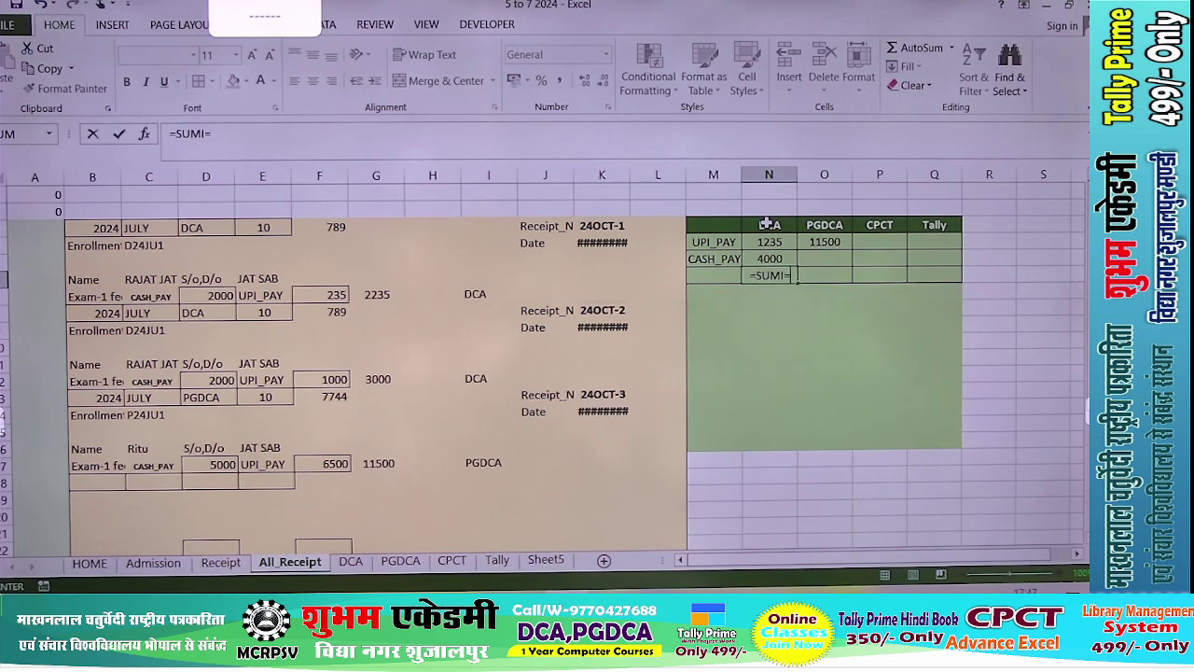
key("BackSpace")
key("BackSpace")
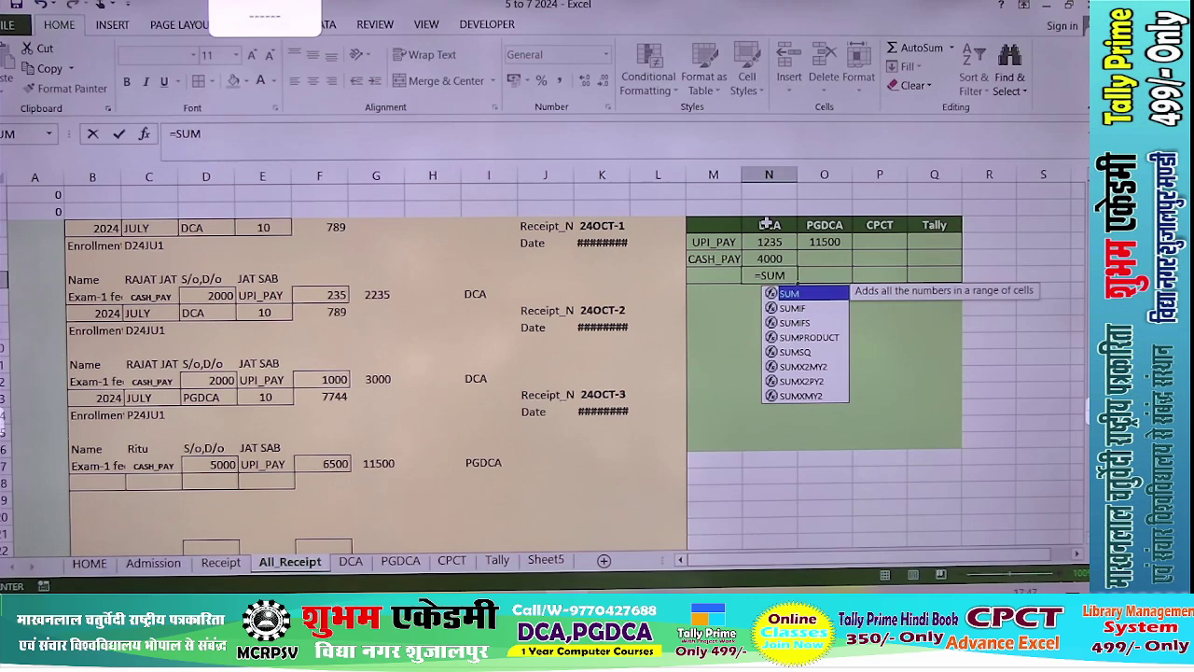
type("(")
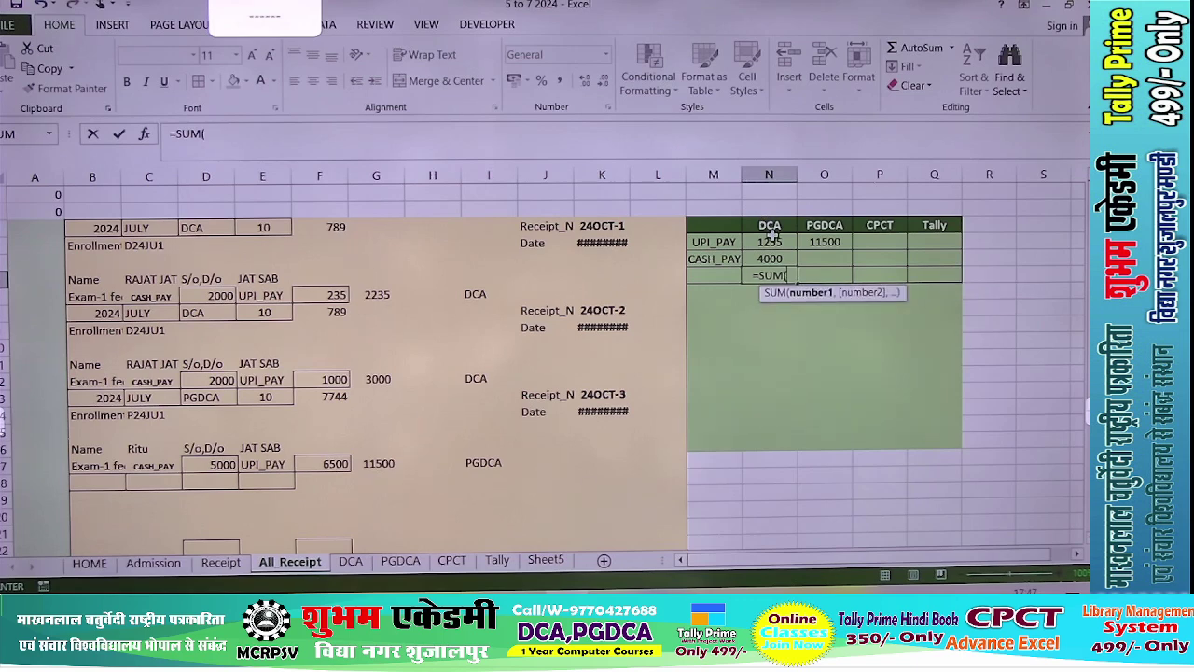
left_click(768, 243)
left_click_drag(767, 246, 768, 254)
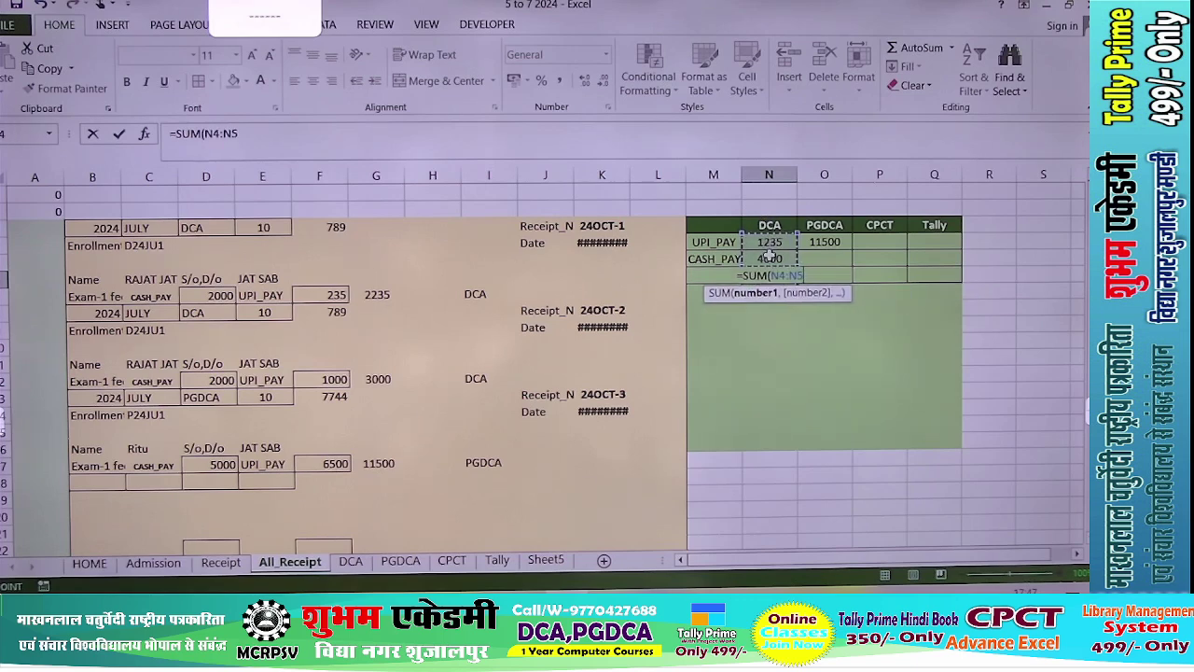
type(")")
key("Return")
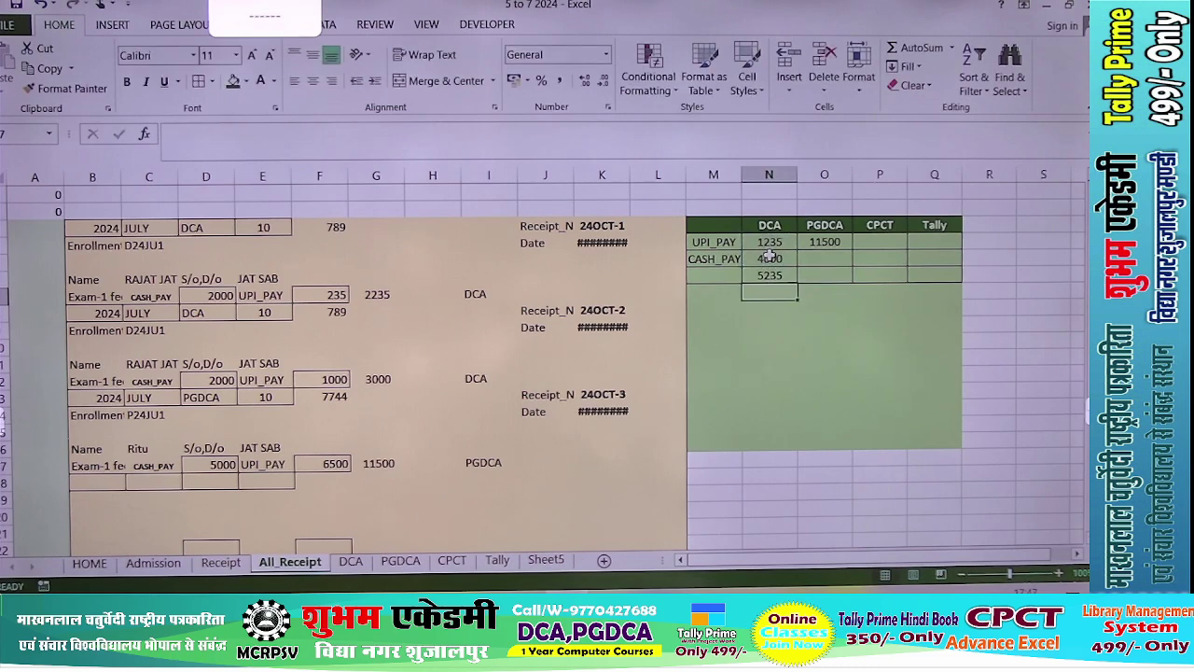
left_click(771, 276)
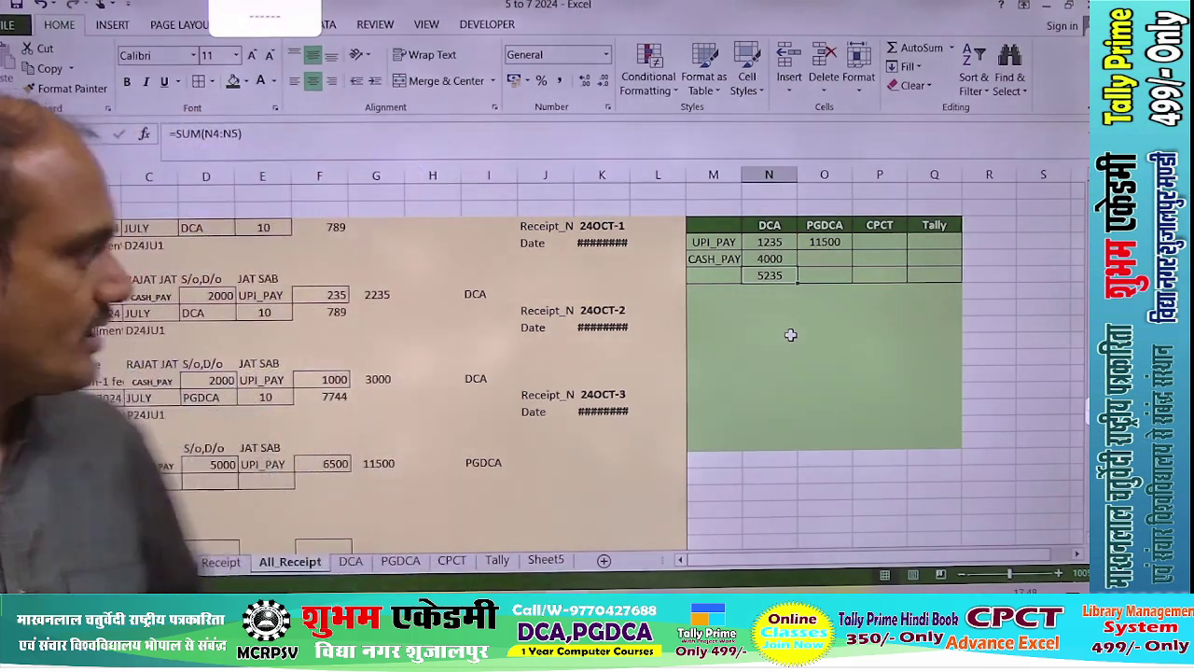
Copy the PGDCA formula text =SUMIFS(G:G,I:I,O3) from O4 into the cash cell O5.
left_click(782, 242)
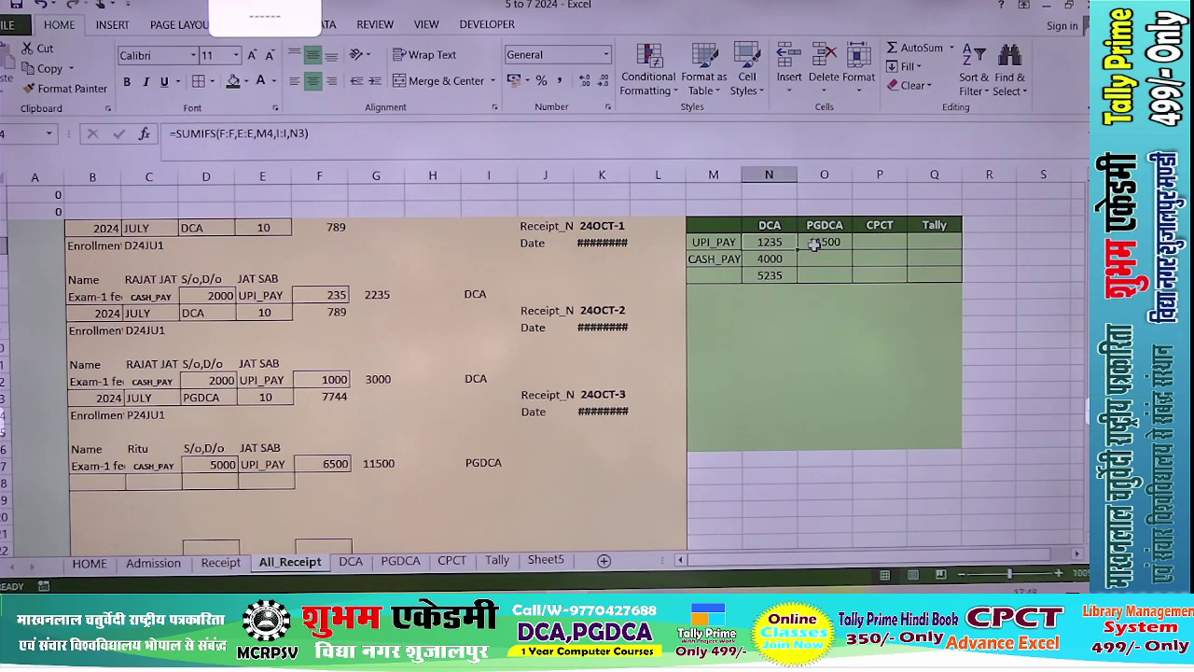
left_click(818, 243)
double_click(819, 245)
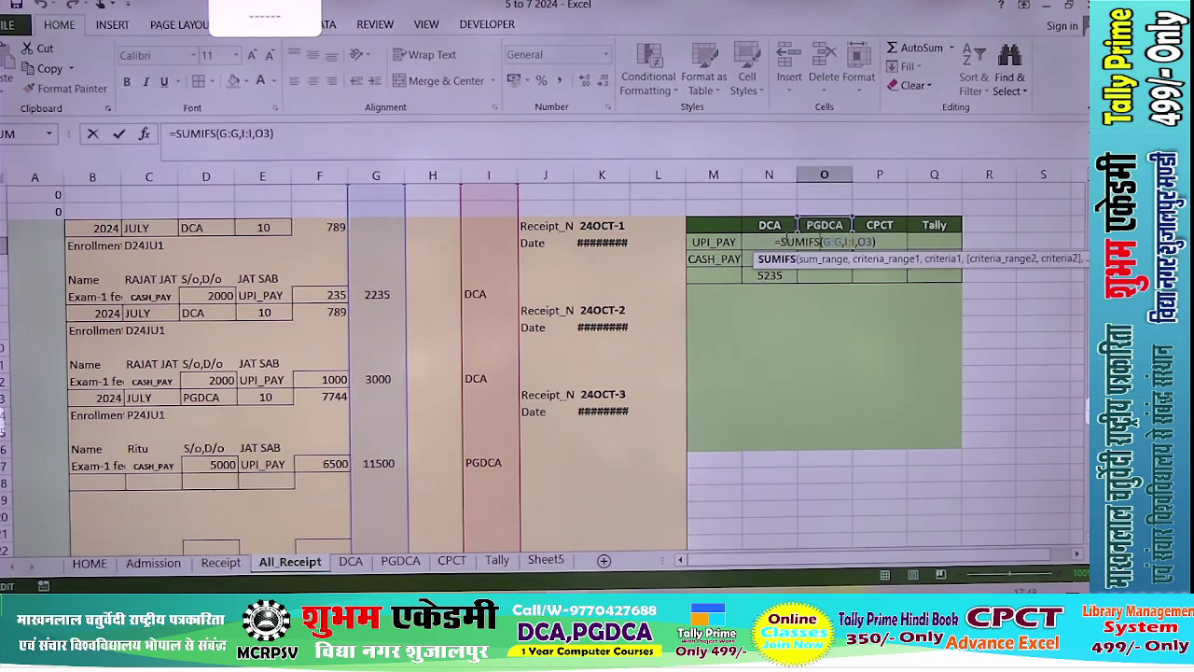
left_click_drag(775, 241, 909, 239)
key("ctrl+c")
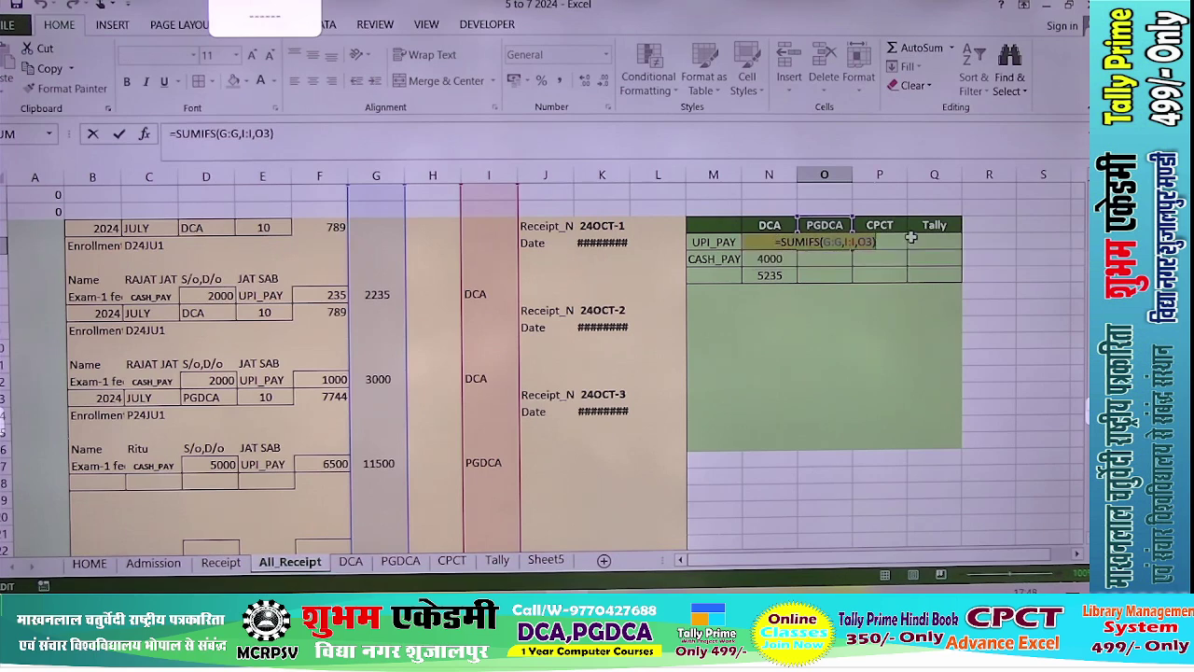
key("Return")
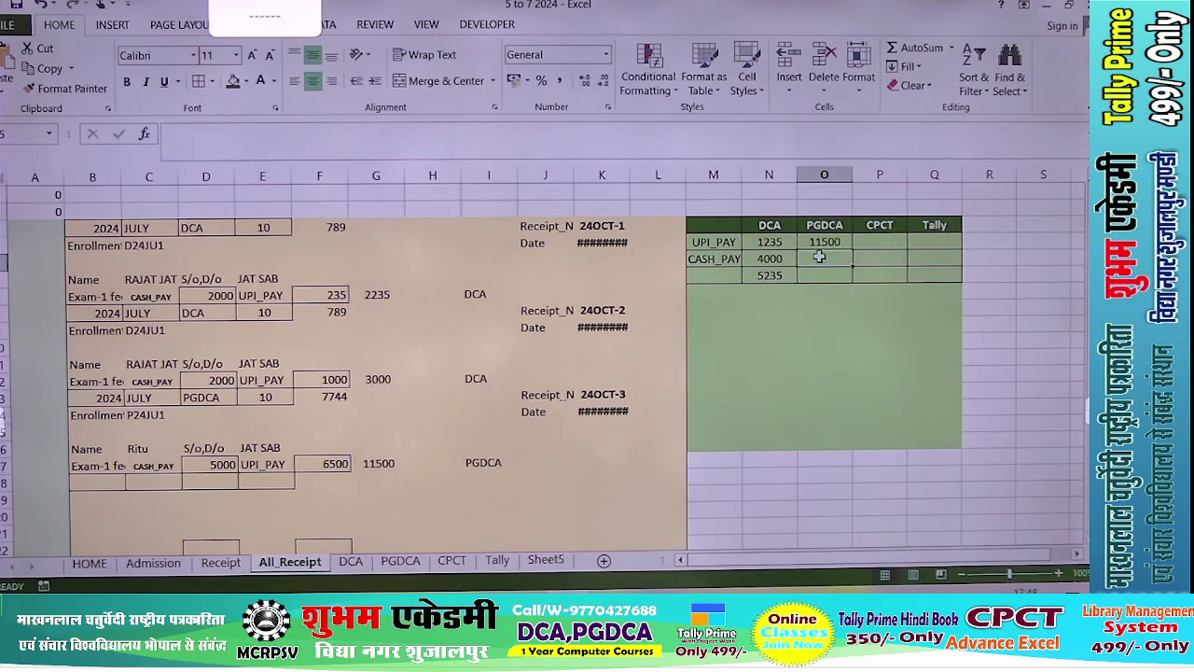
key("F2")
key("ctrl+v")
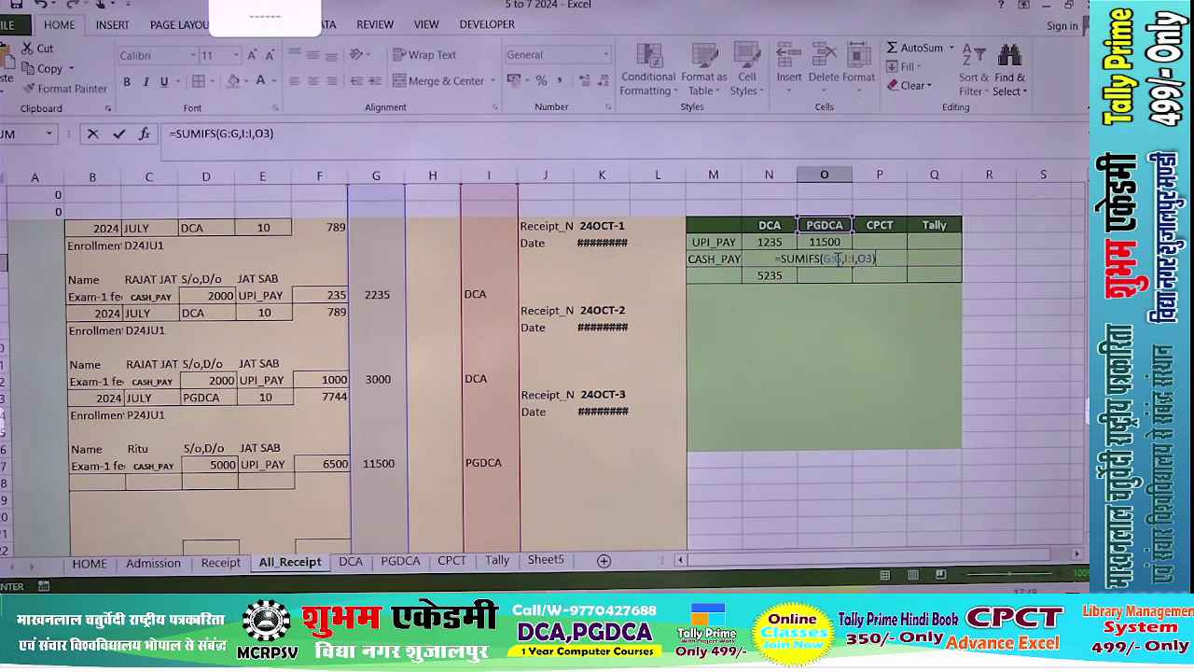
Remove the copied arguments from the PGDCA cash formula in O5, keeping only =SUMIFS(.
key("BackSpace")
key("BackSpace")
key("BackSpace")
key("BackSpace")
key("BackSpace")
key("BackSpace")
key("BackSpace")
key("BackSpace")
key("BackSpace")
key("BackSpace")
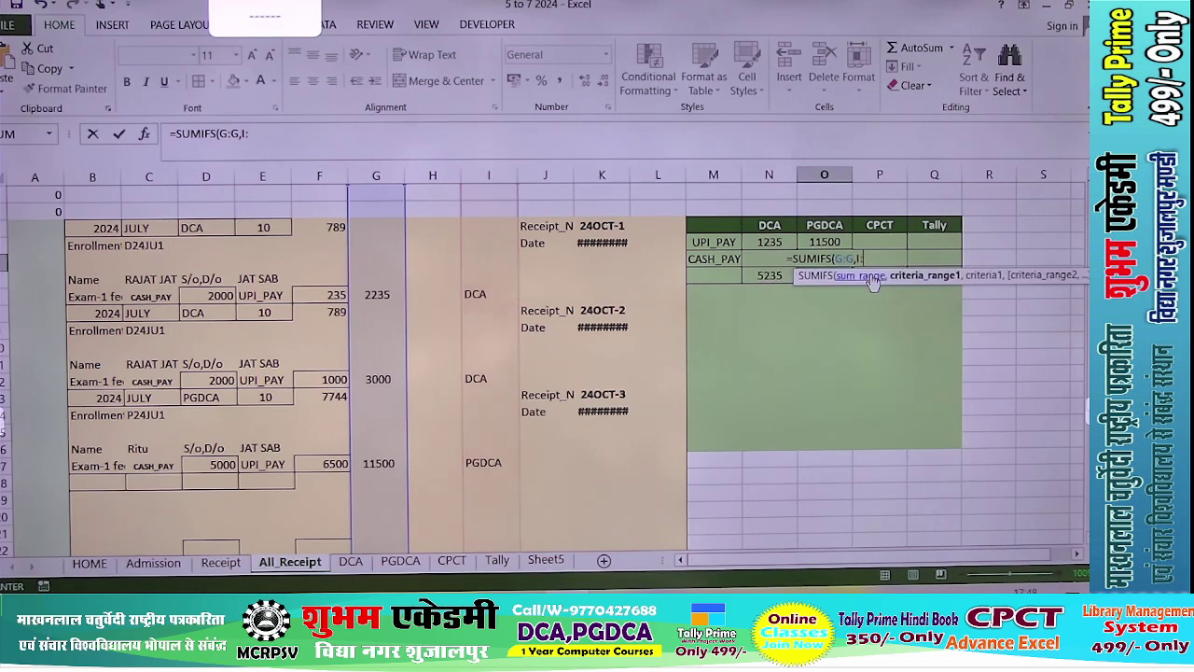
key("BackSpace")
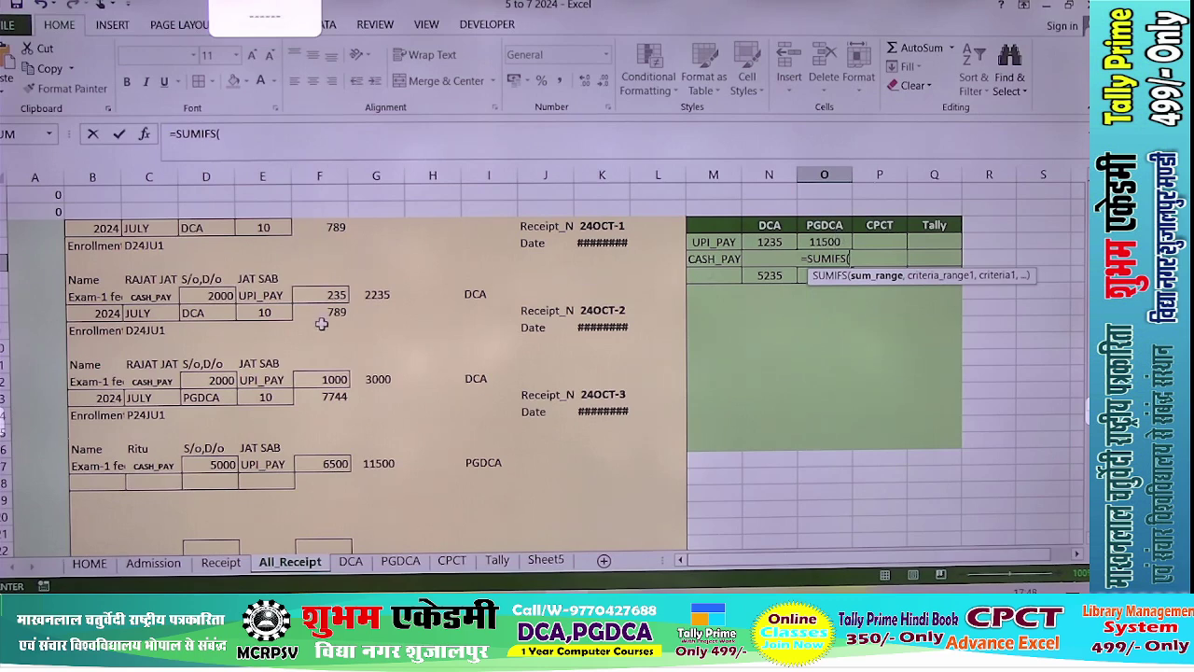
Complete the O5 formula as =SUMIFS(D:D,C:C,M5,I:I,O3) to total the PGDCA cash payments.
left_click(218, 174)
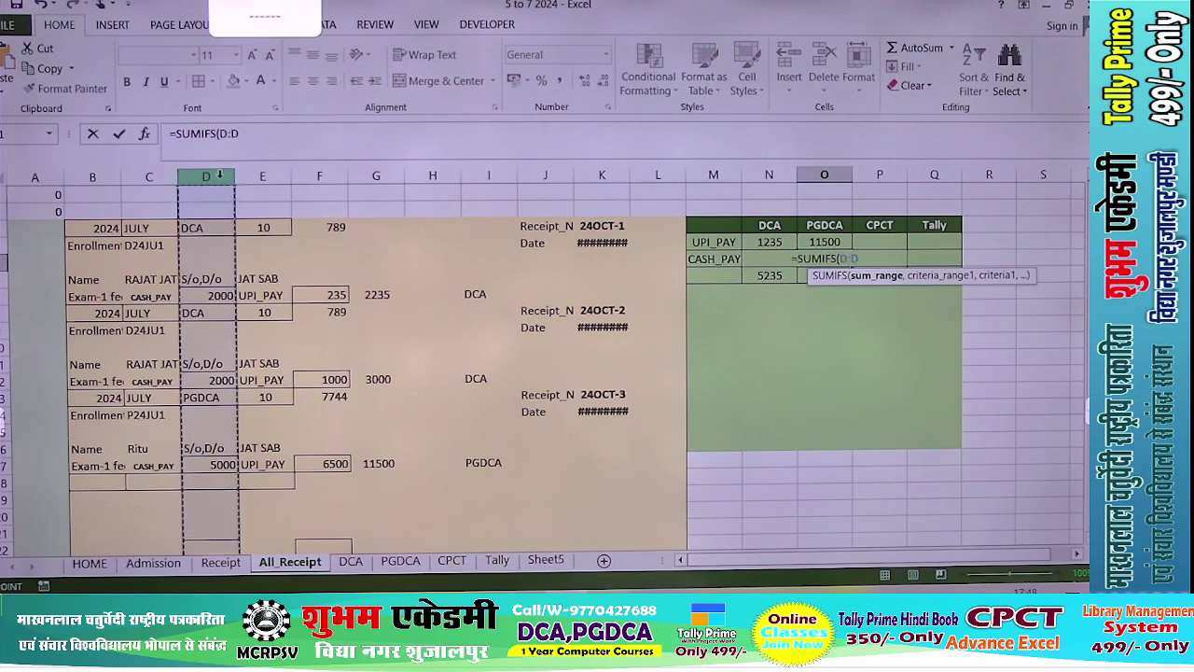
type(",")
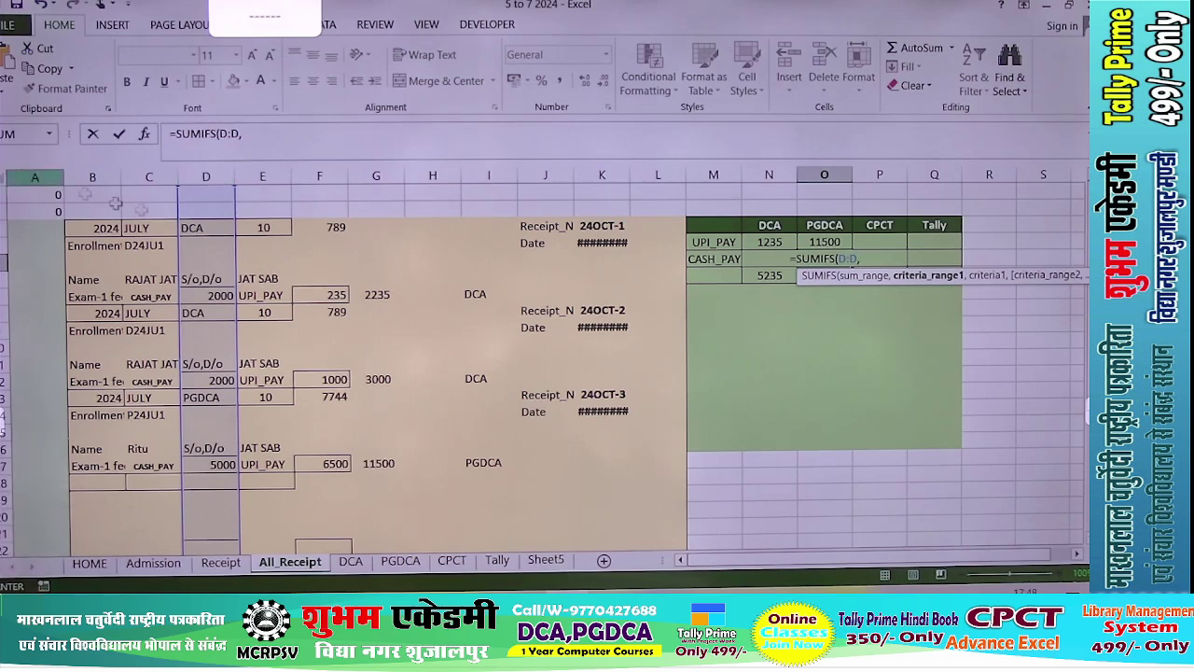
left_click(151, 175)
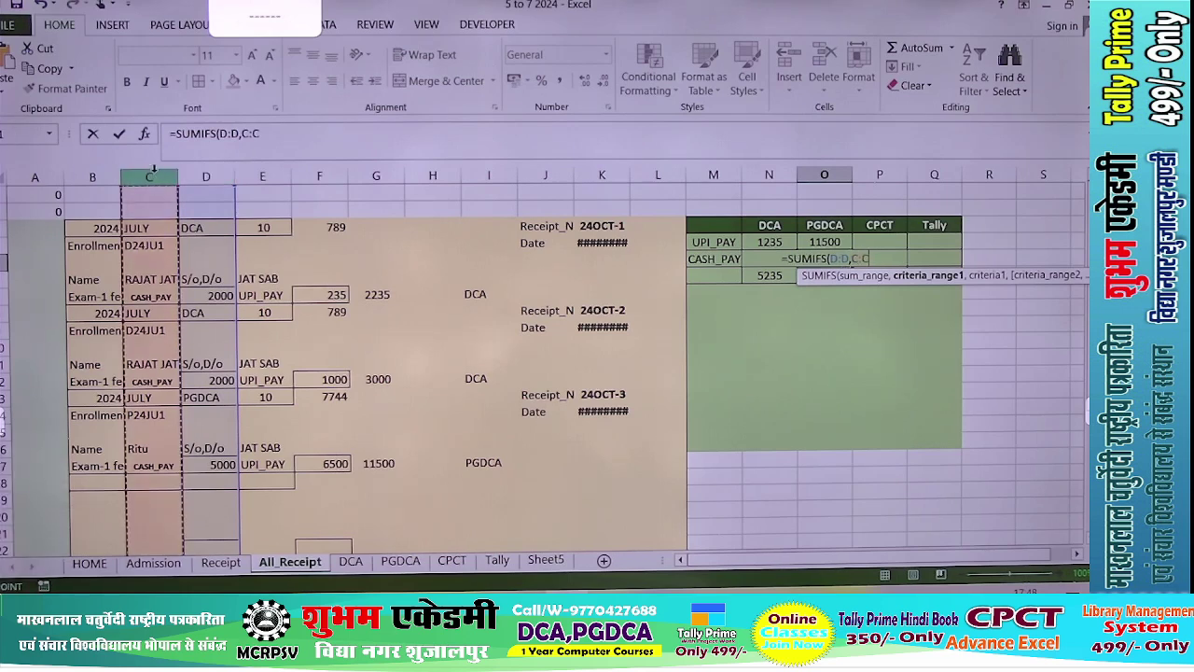
type(",")
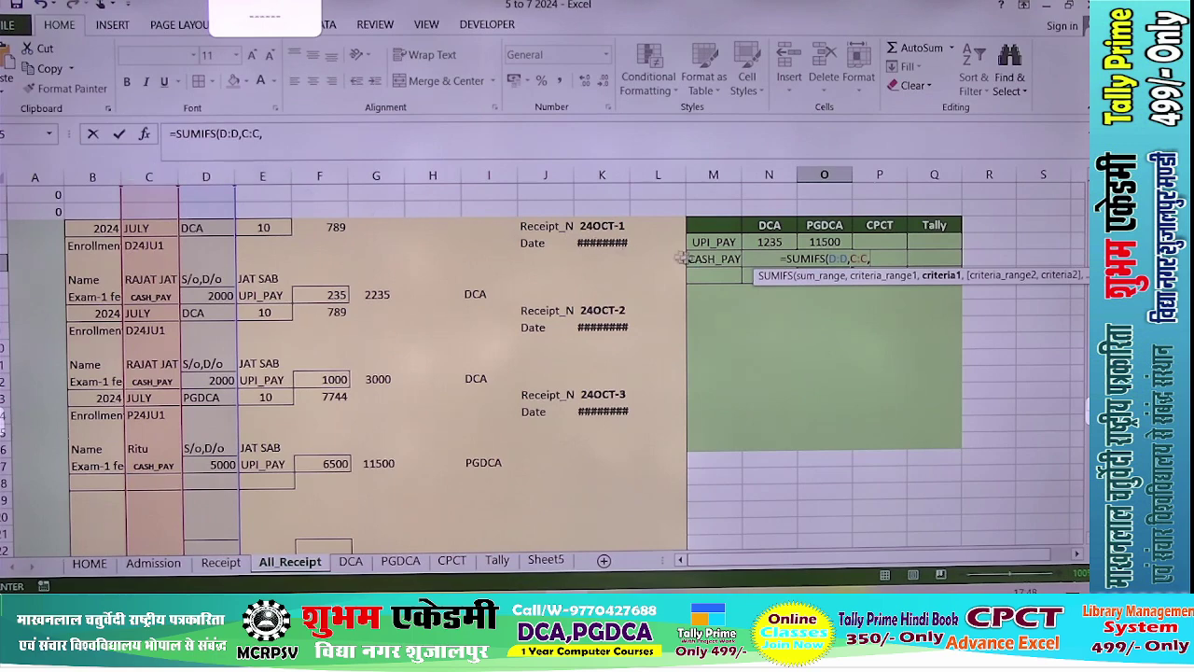
left_click(718, 261)
type(",")
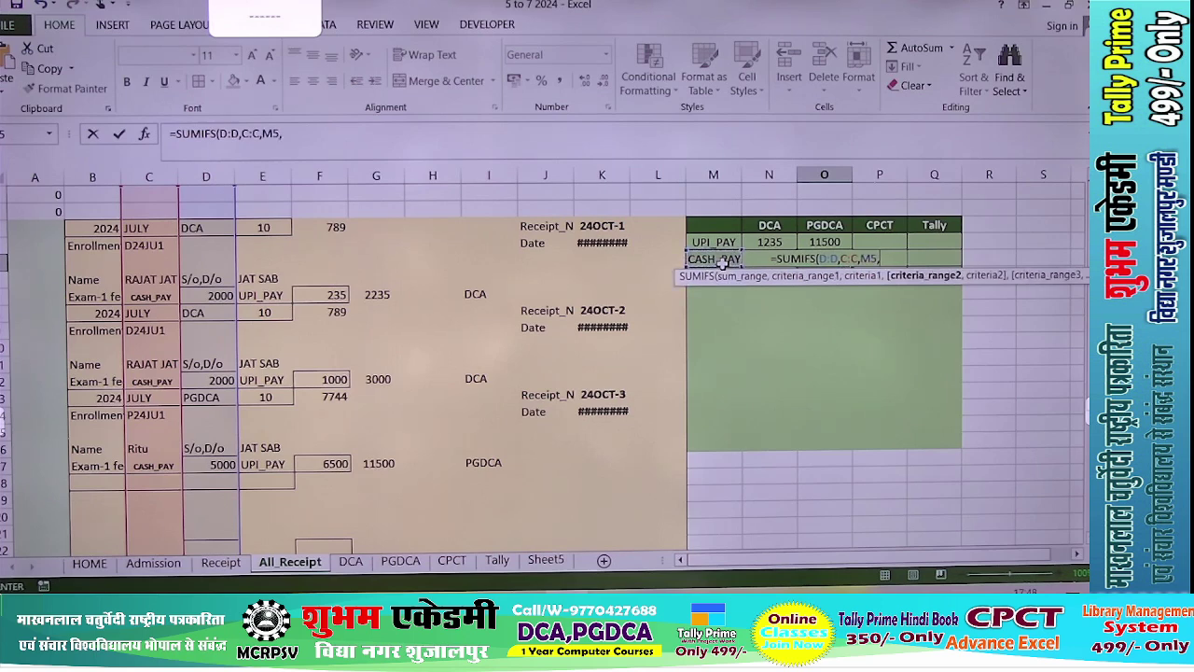
left_click(507, 174)
type(",")
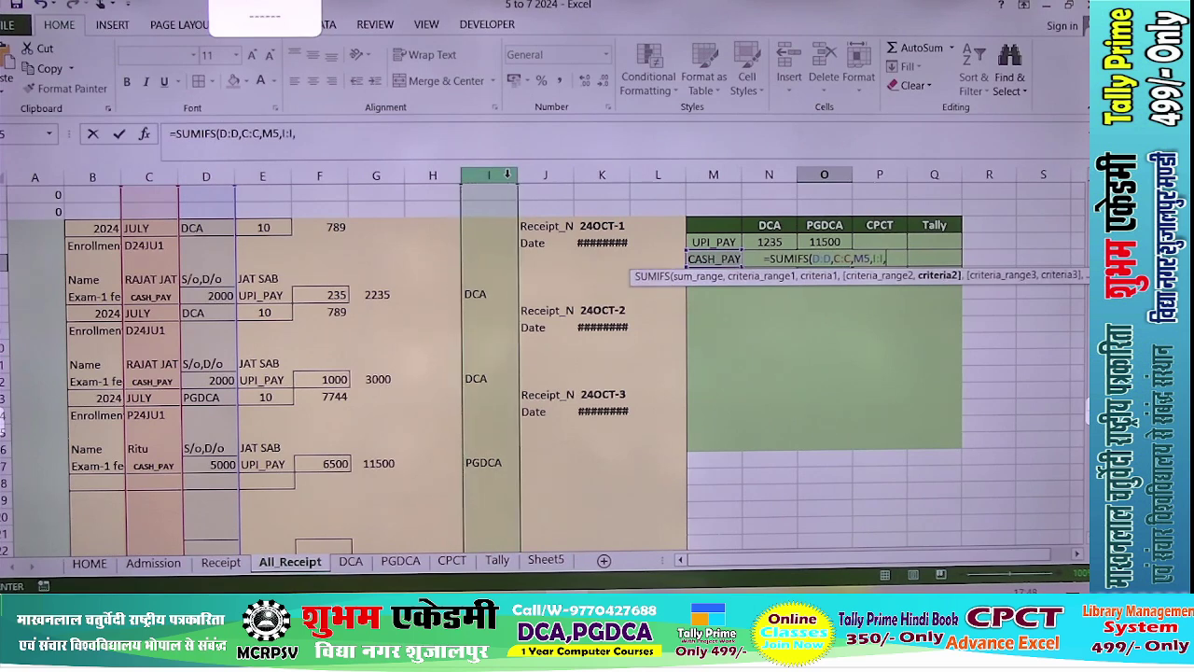
left_click(808, 224)
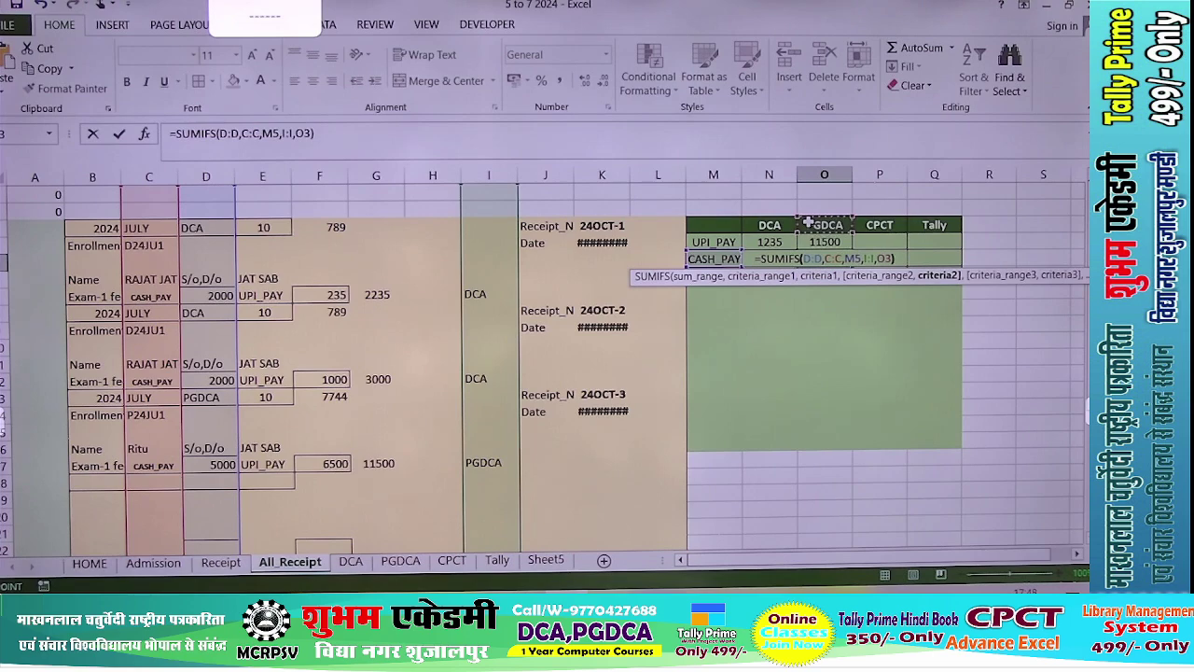
key("Return")
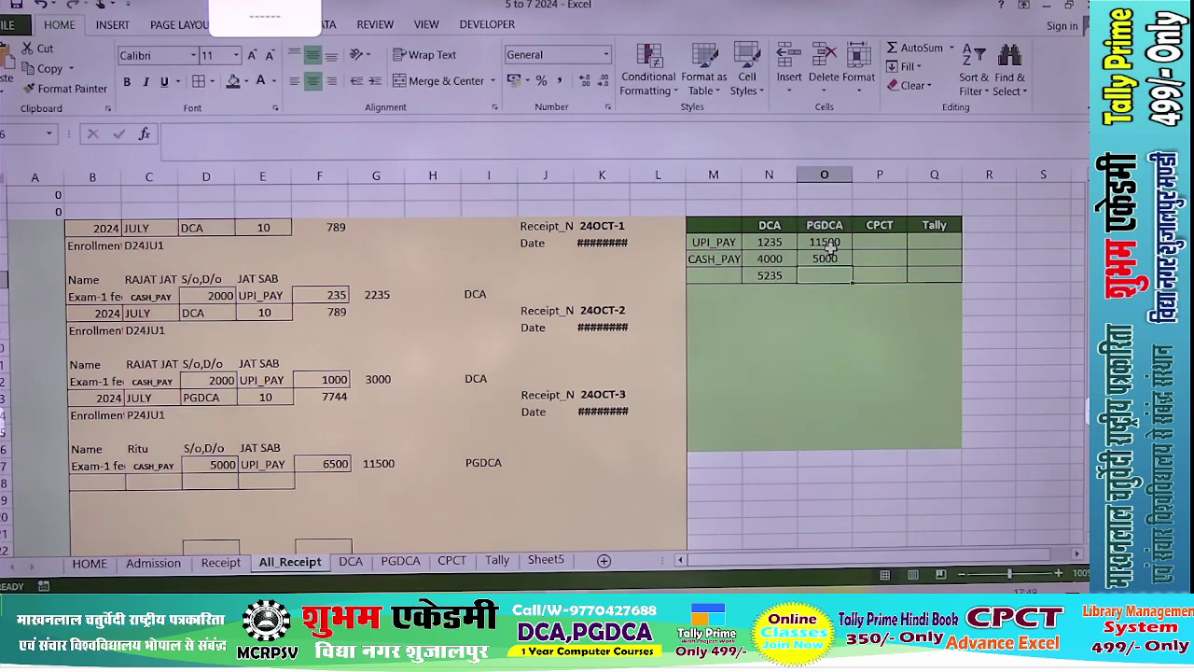
Fill the PGDCA cash formula from O5 up into the UPI cell O4, replacing its old formula.
left_click(828, 242)
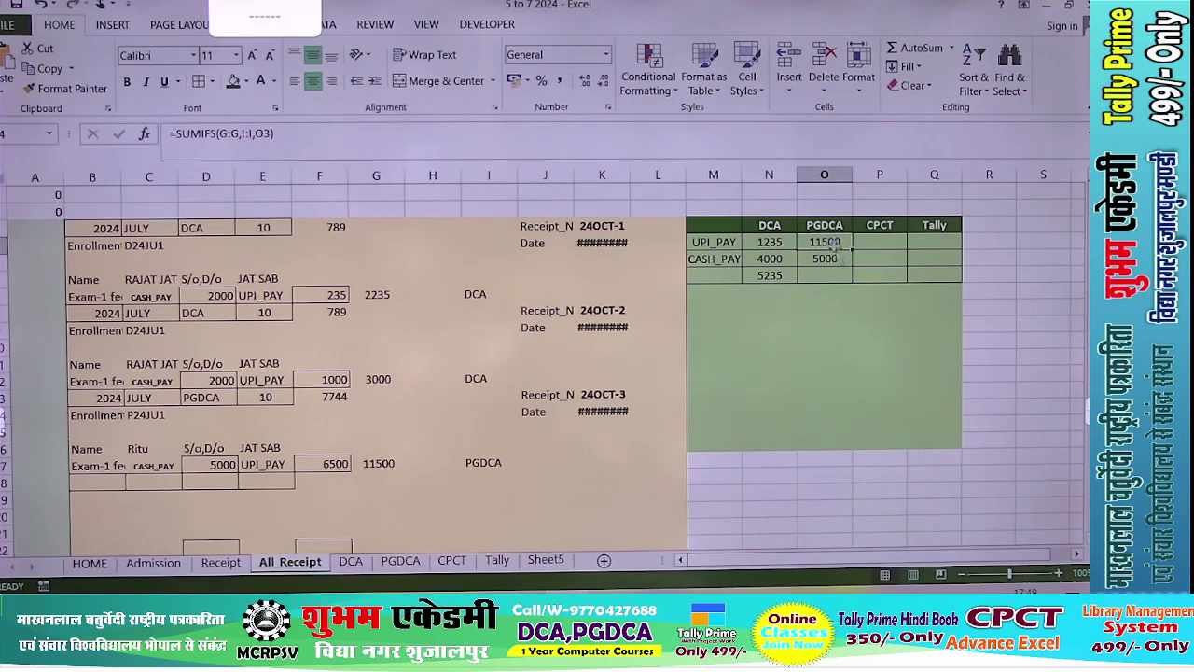
left_click(845, 263)
left_click_drag(852, 268, 852, 245)
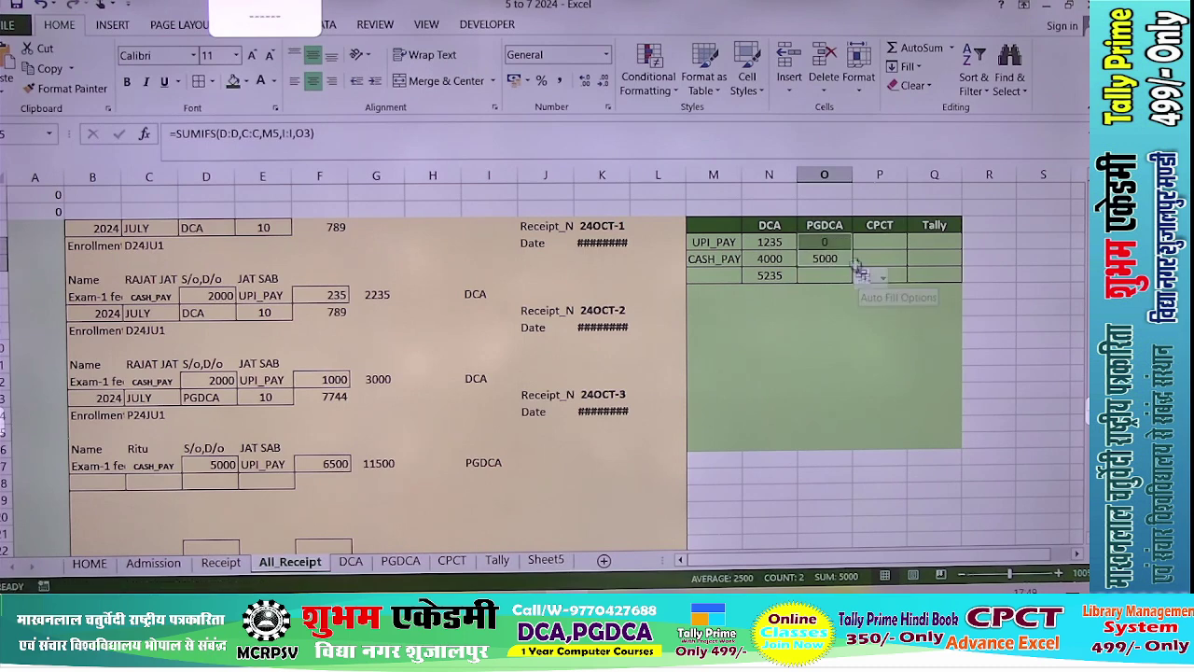
Change the course criterion in the O4 formula to the PGDCA header cell O3.
left_click(837, 243)
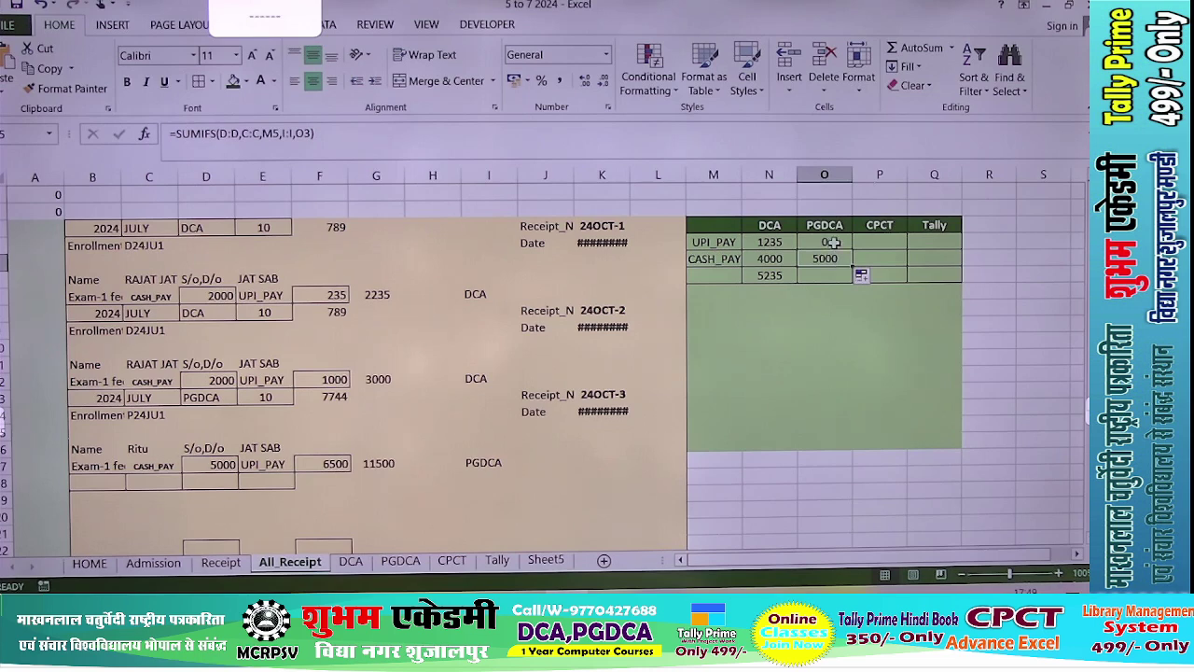
double_click(832, 242)
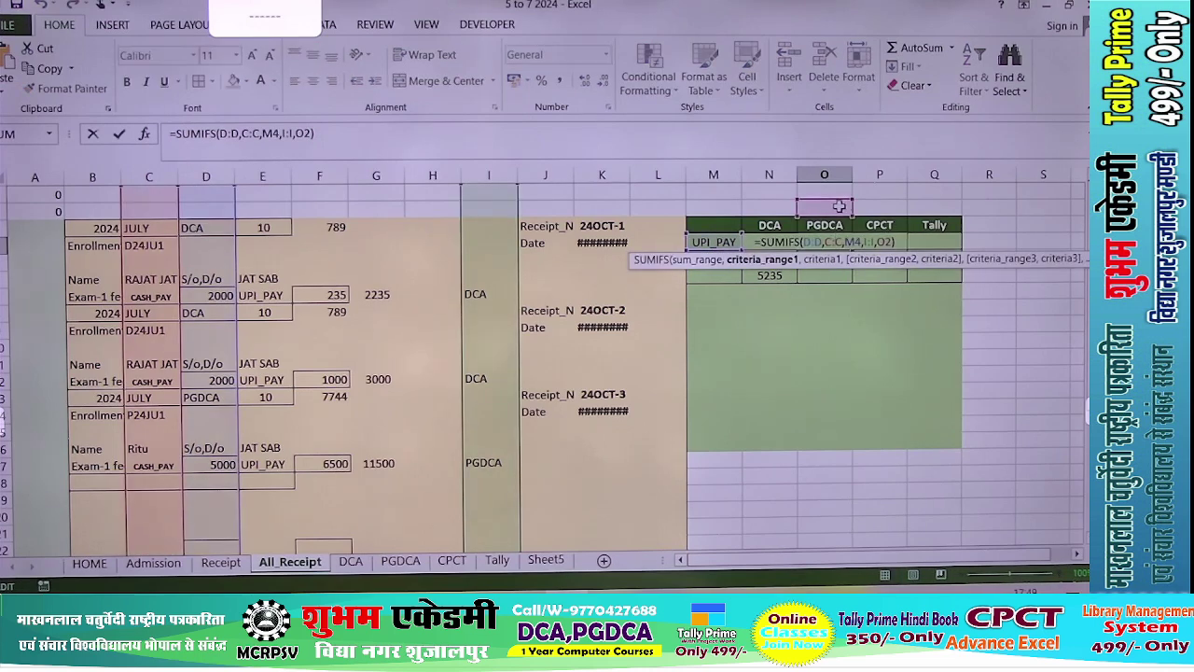
left_click(884, 241)
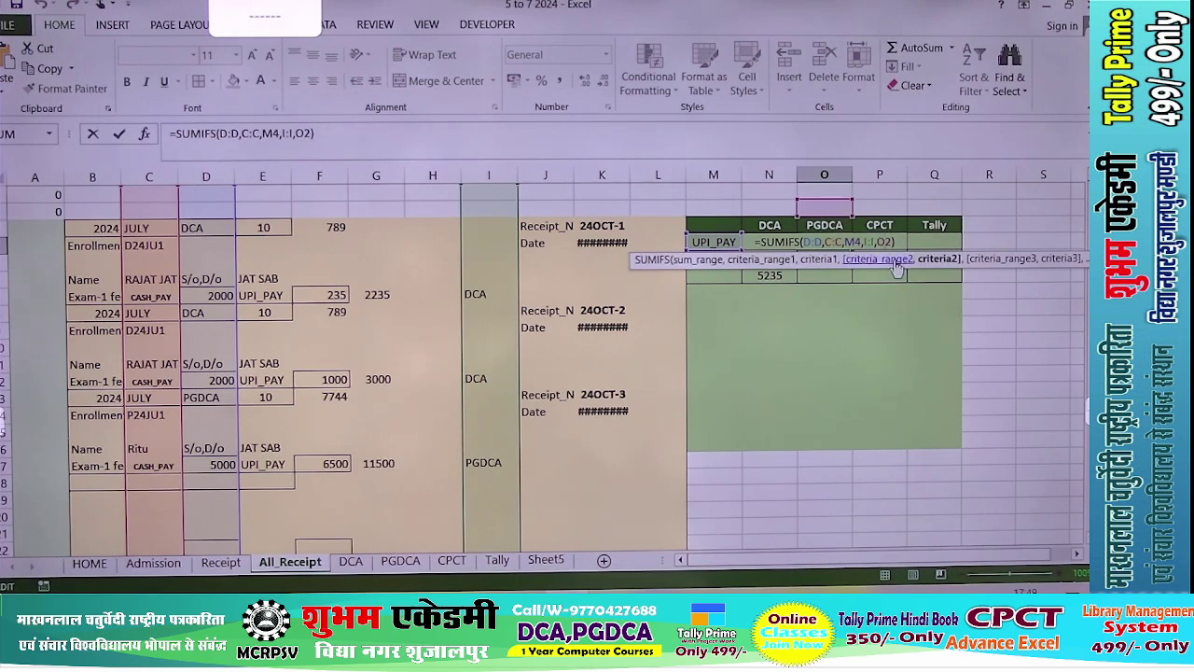
key("BackSpace")
type("3")
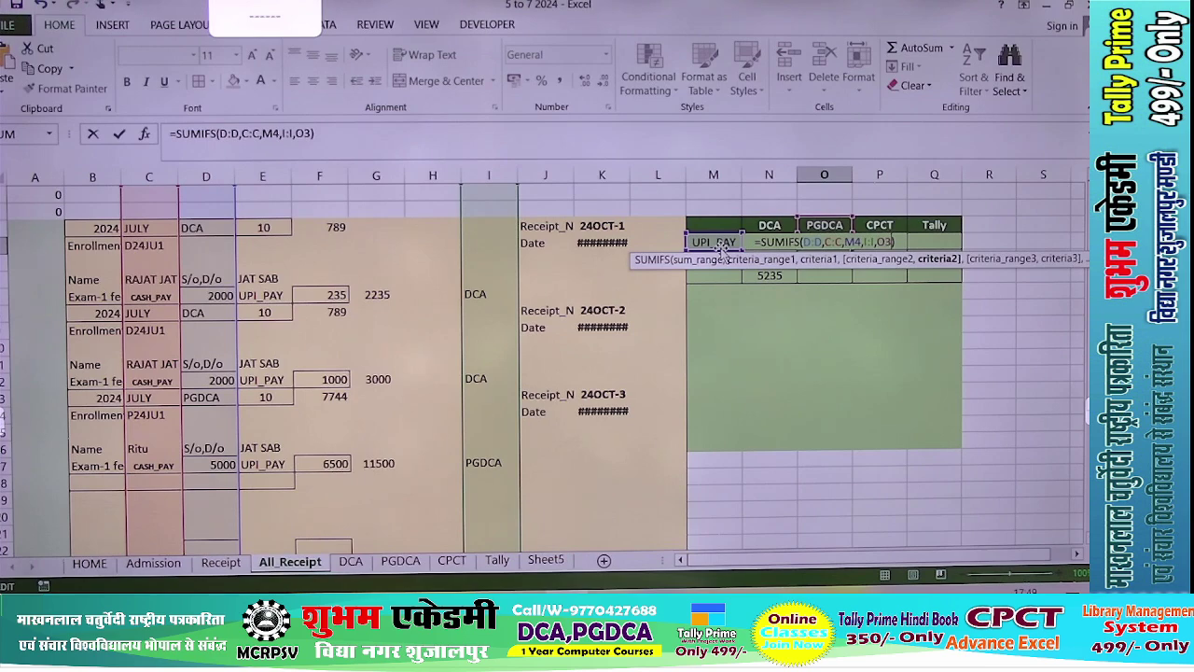
Change the payment-type criteria range in the O4 formula to E:E.
left_click(839, 241)
key("BackSpace")
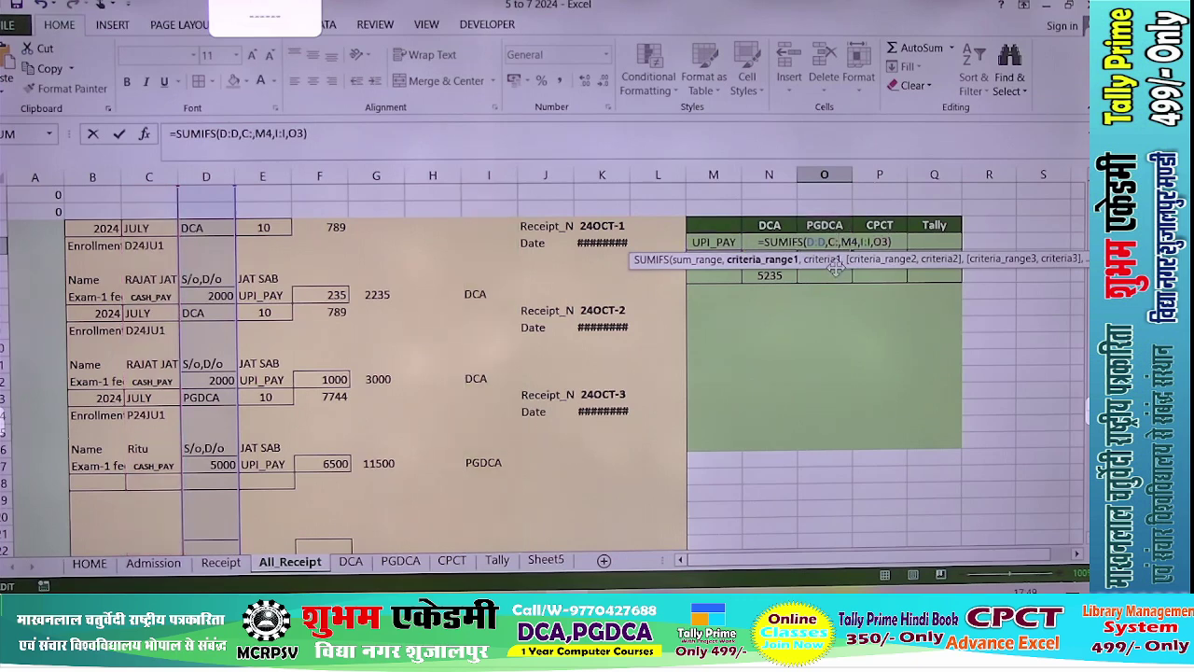
type("E")
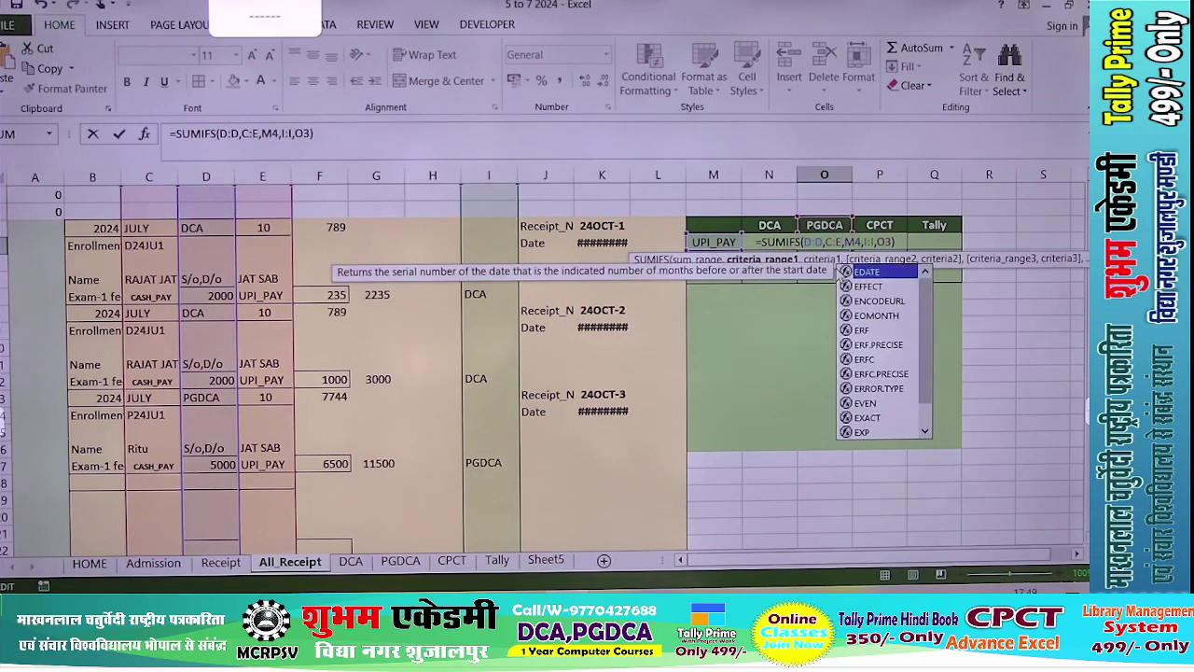
key("Escape")
key("BackSpace")
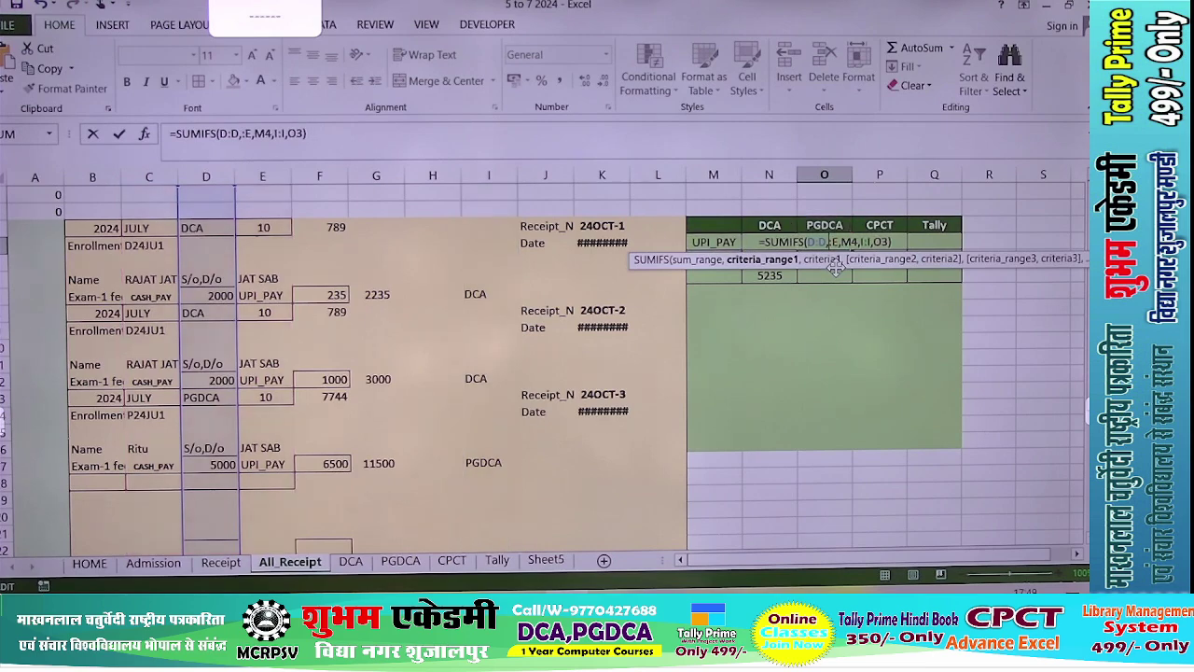
type("C")
key("Return")
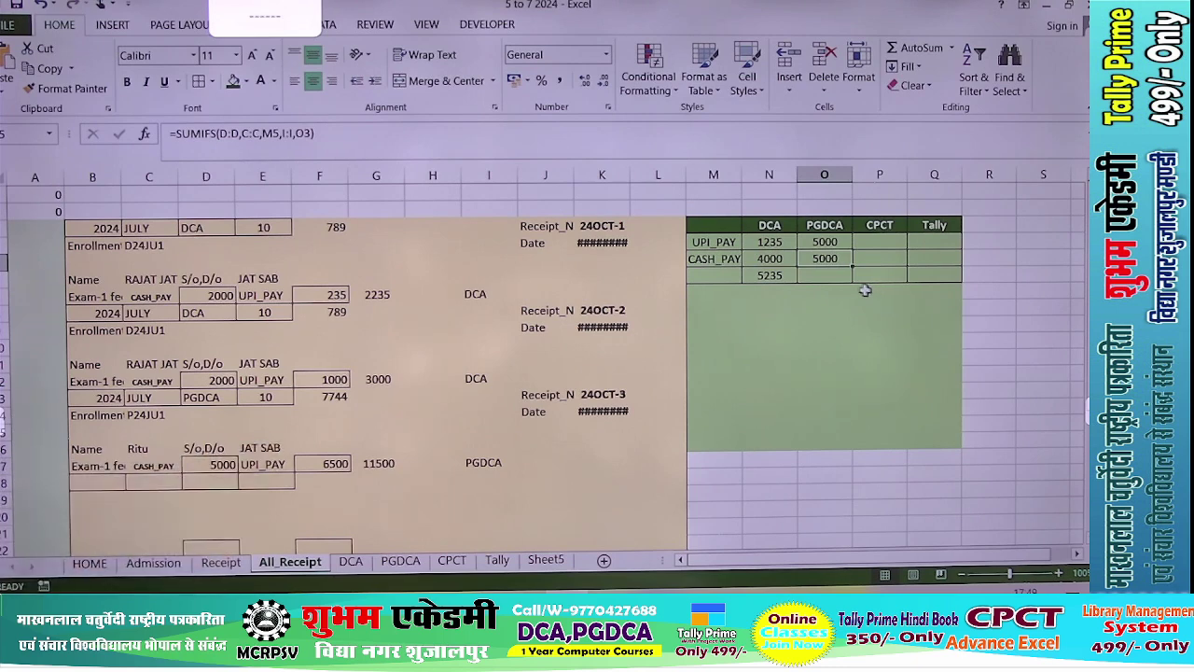
Change the sum range in the O4 formula to column F to total the PGDCA UPI payments.
double_click(810, 243)
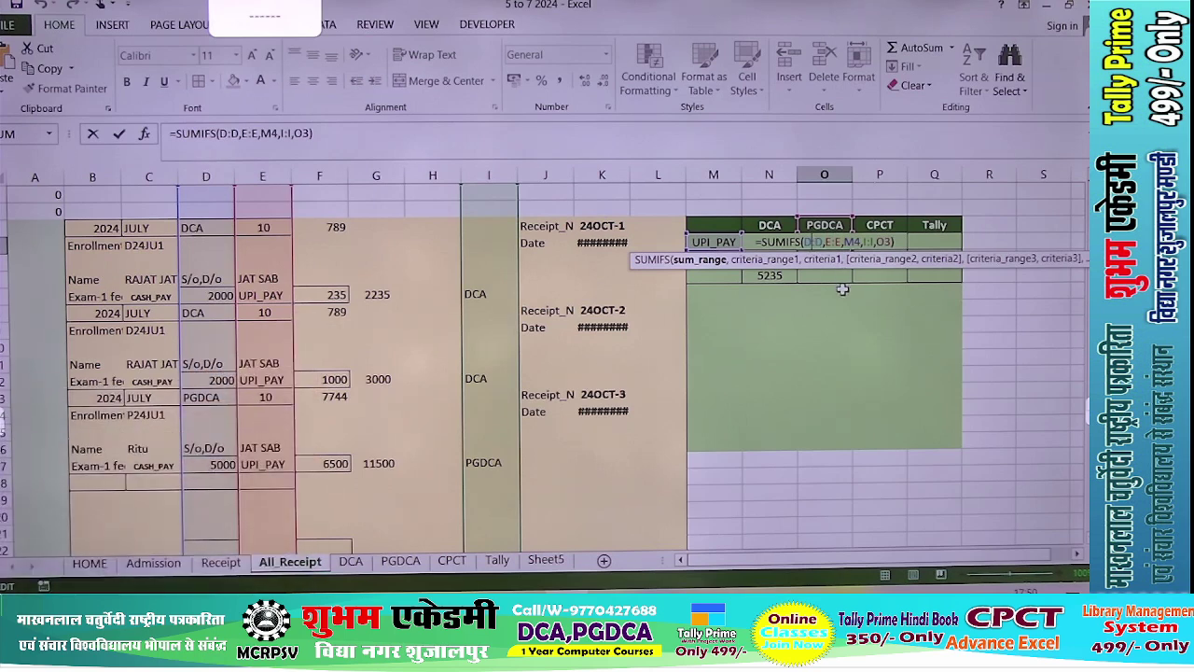
type("F")
key("Escape")
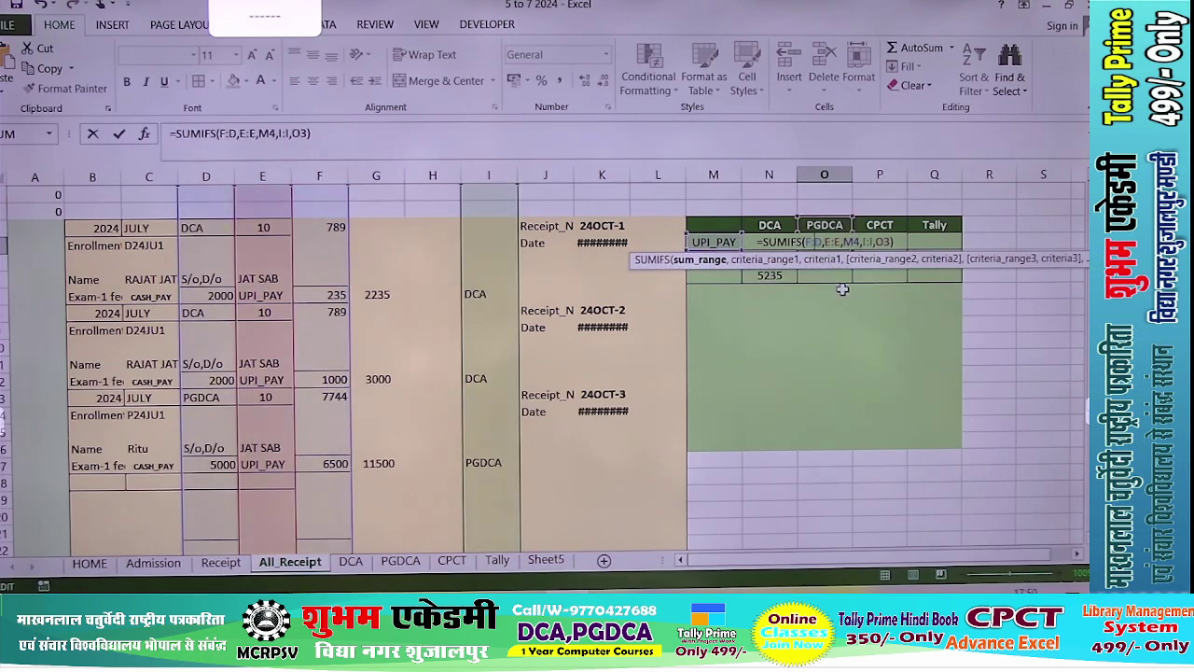
key("Return")
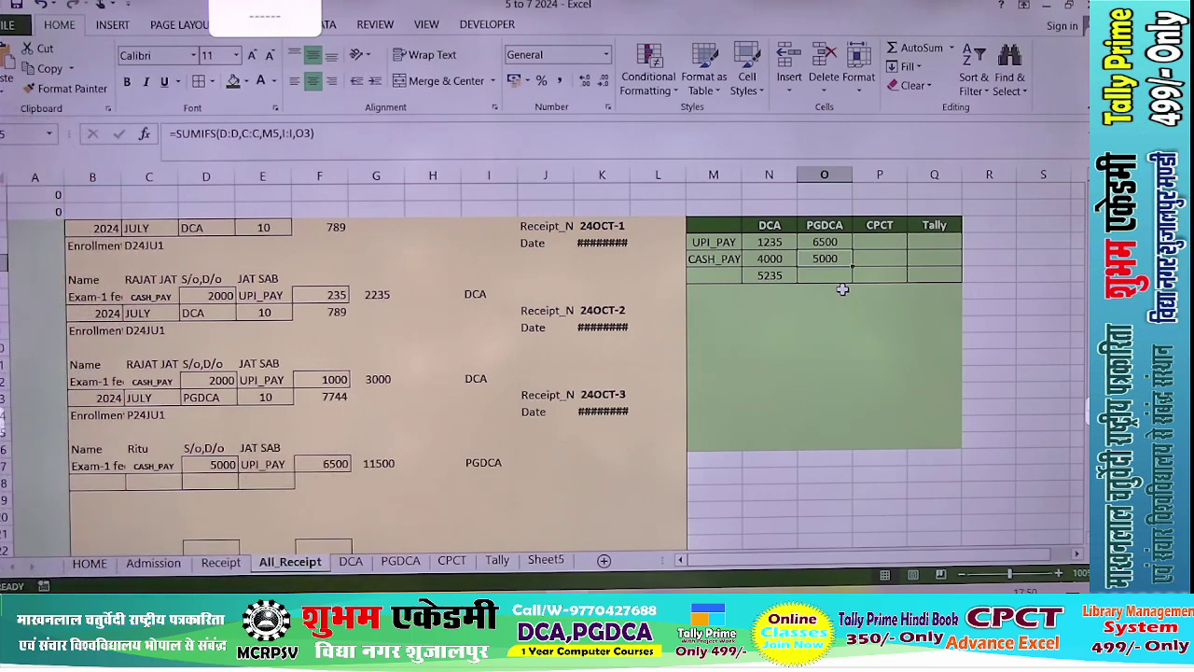
Enter =SUM(O4:O5) in O6 to add the PGDCA UPI and cash totals.
left_click(828, 276)
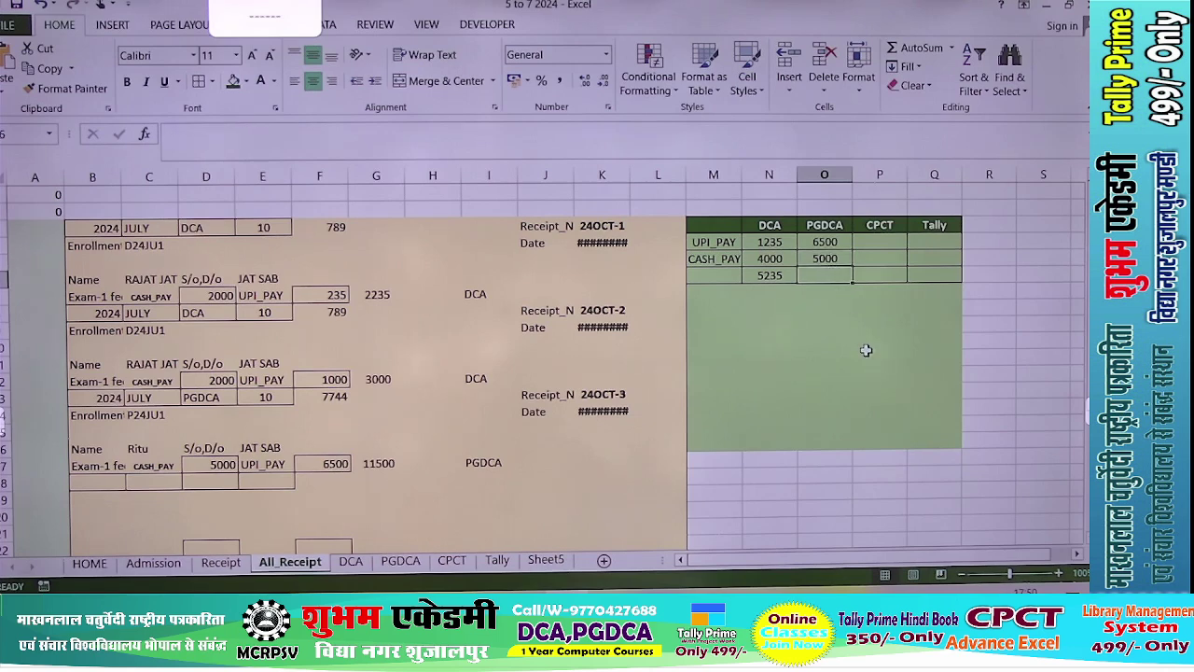
key("alt+equal")
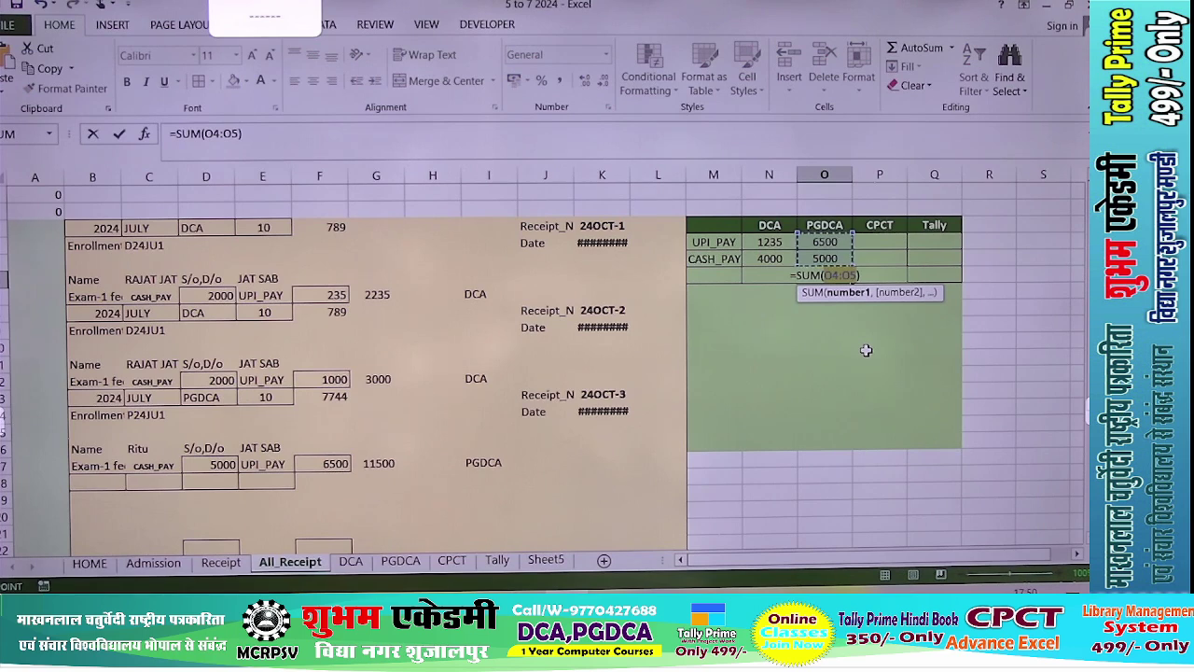
key("Return")
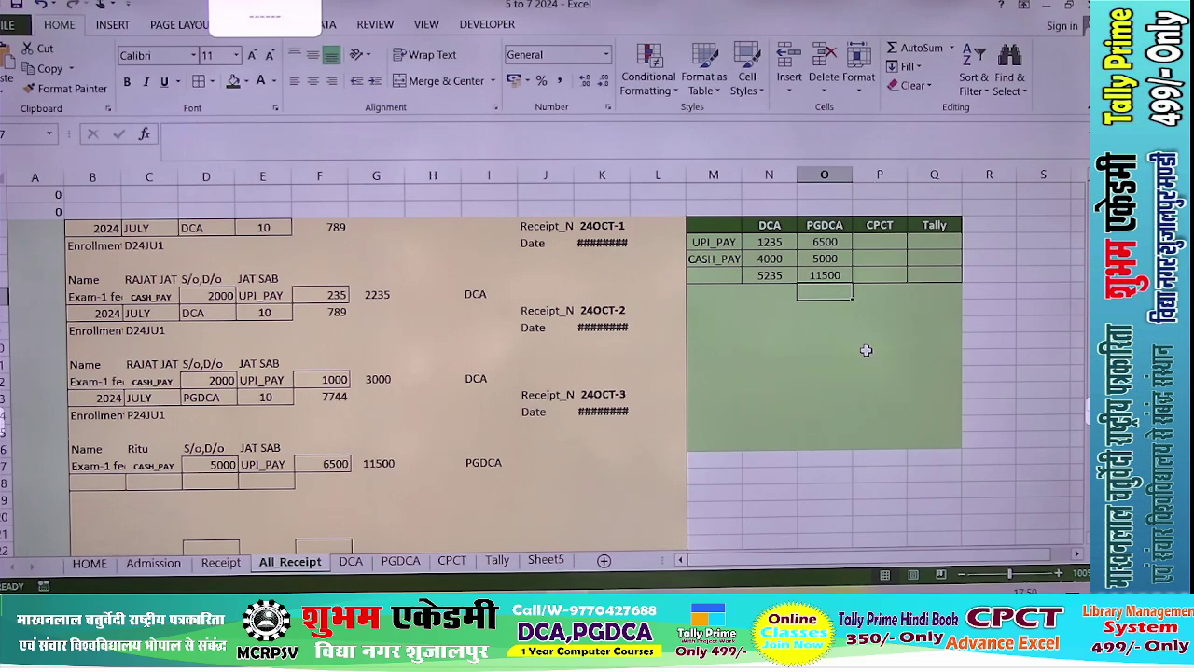
Enter the label Total Income in M7, below the fee table.
left_click(734, 299)
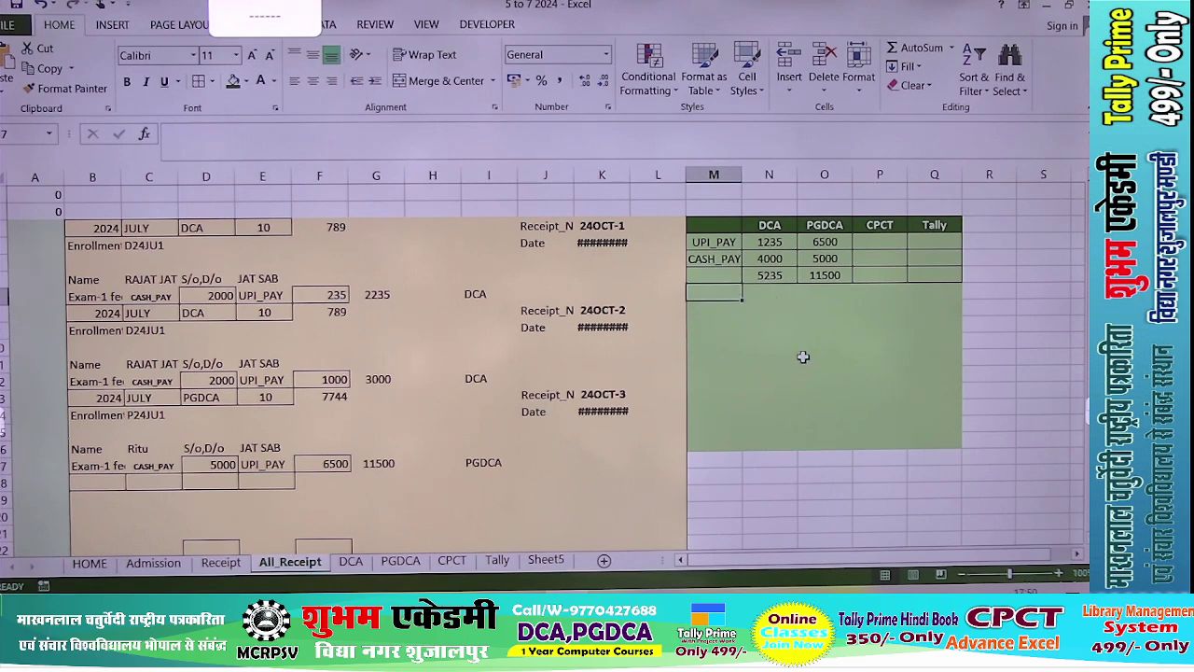
type("Total")
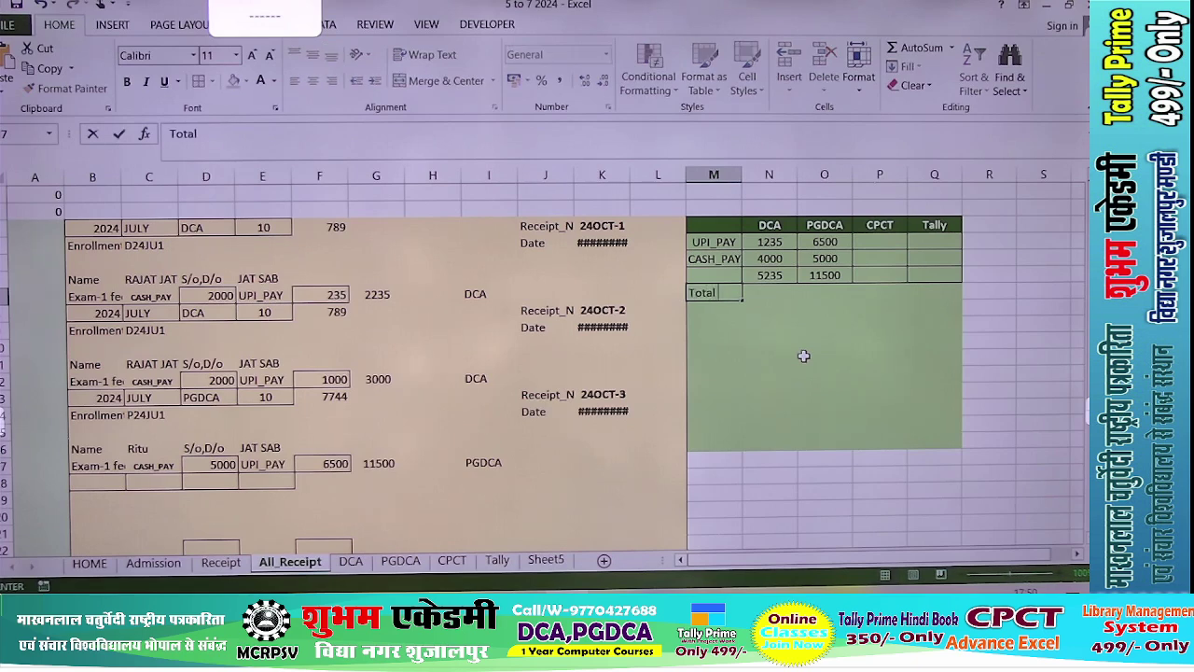
type(" Income")
key("Tab")
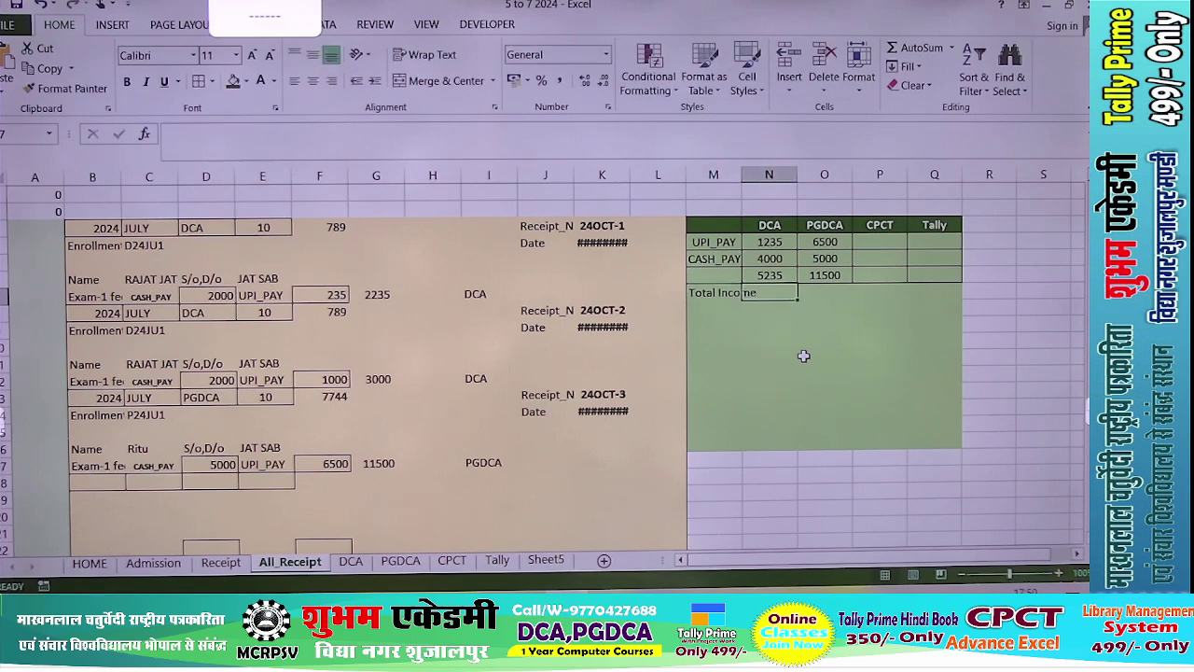
Enter =N6+O6+P6+Q6 in N7 to add up the totals of all four courses.
type("=")
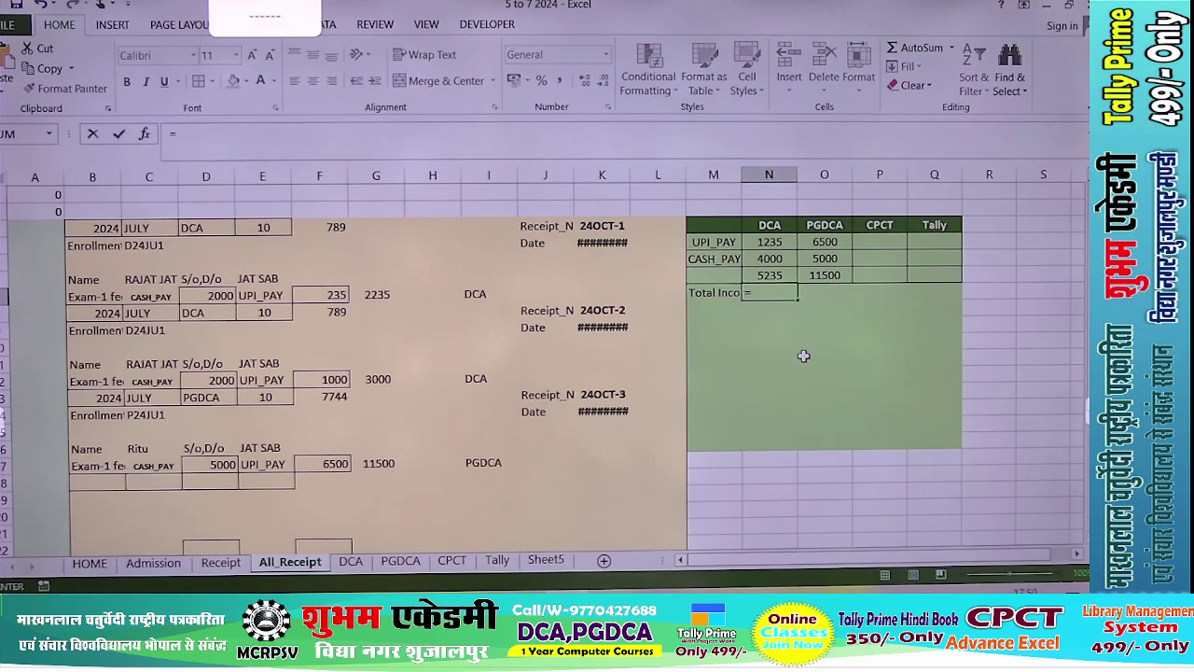
left_click(779, 277)
type("+")
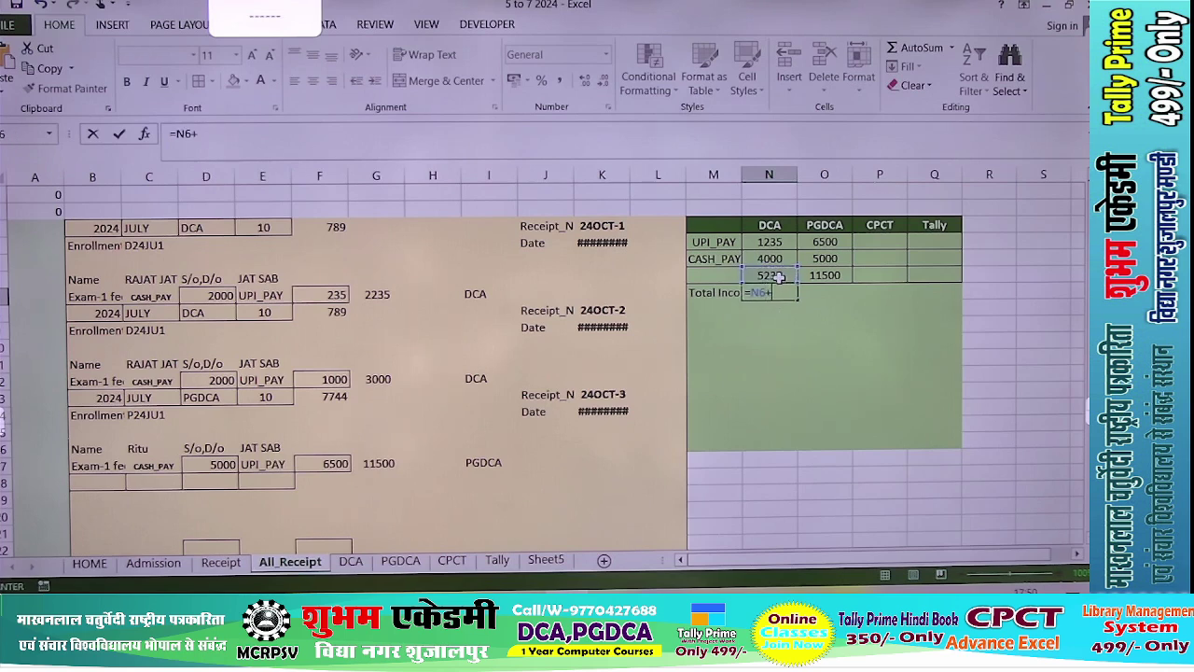
left_click(836, 276)
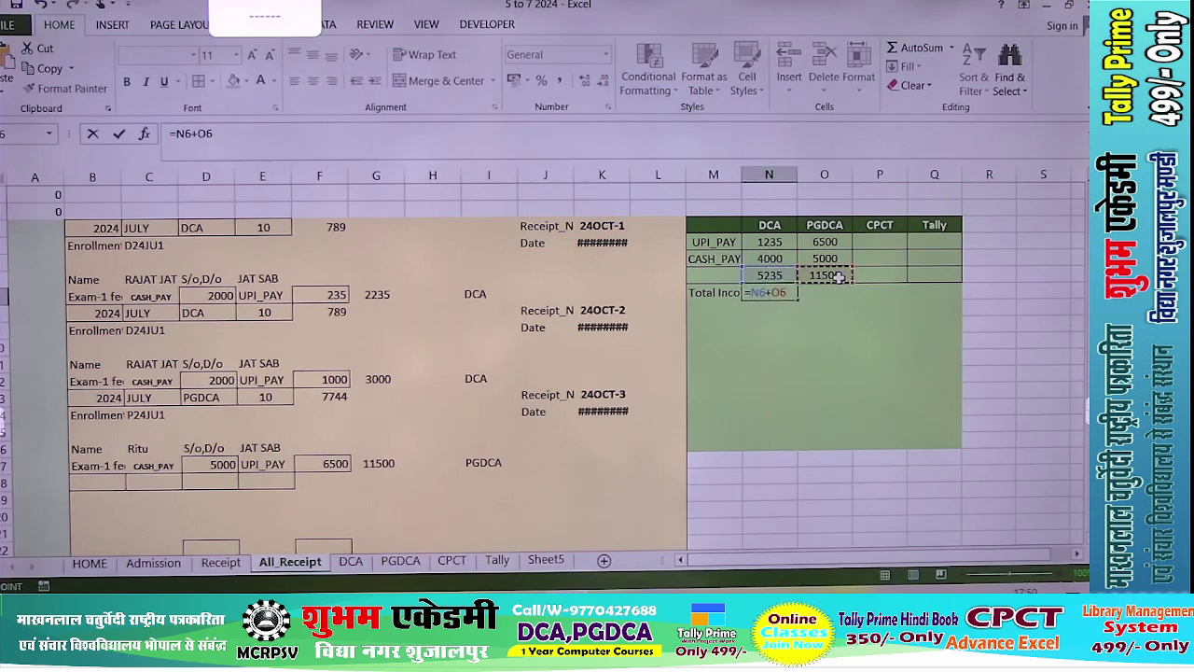
type("+")
left_click(875, 277)
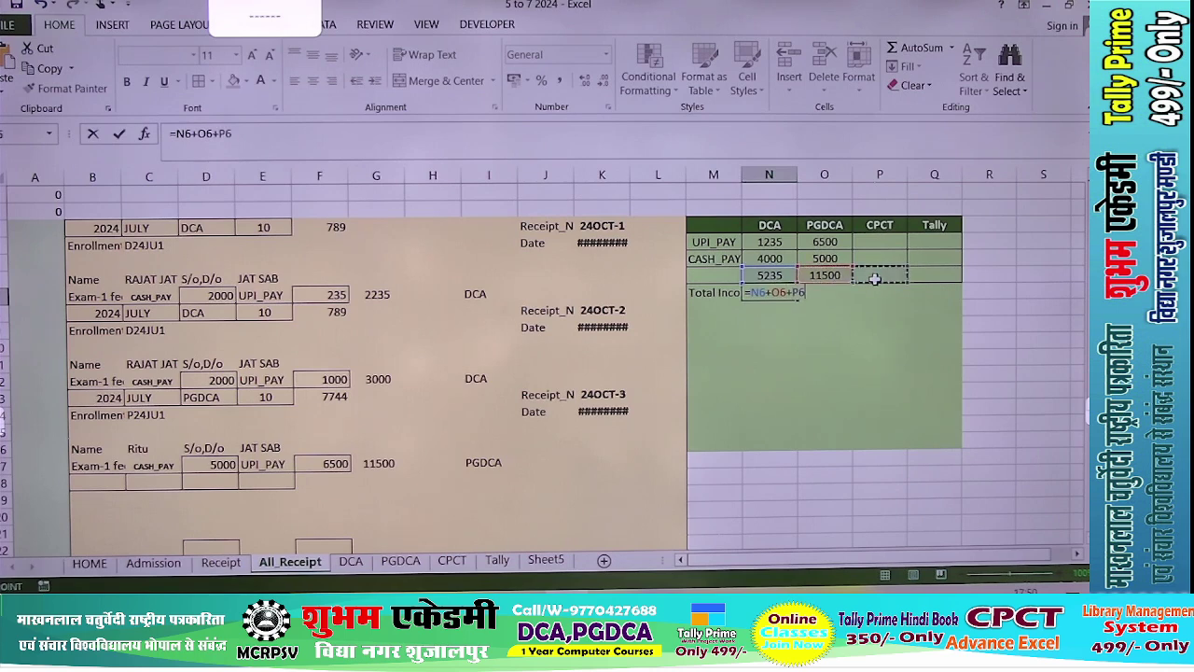
type("+")
left_click(941, 277)
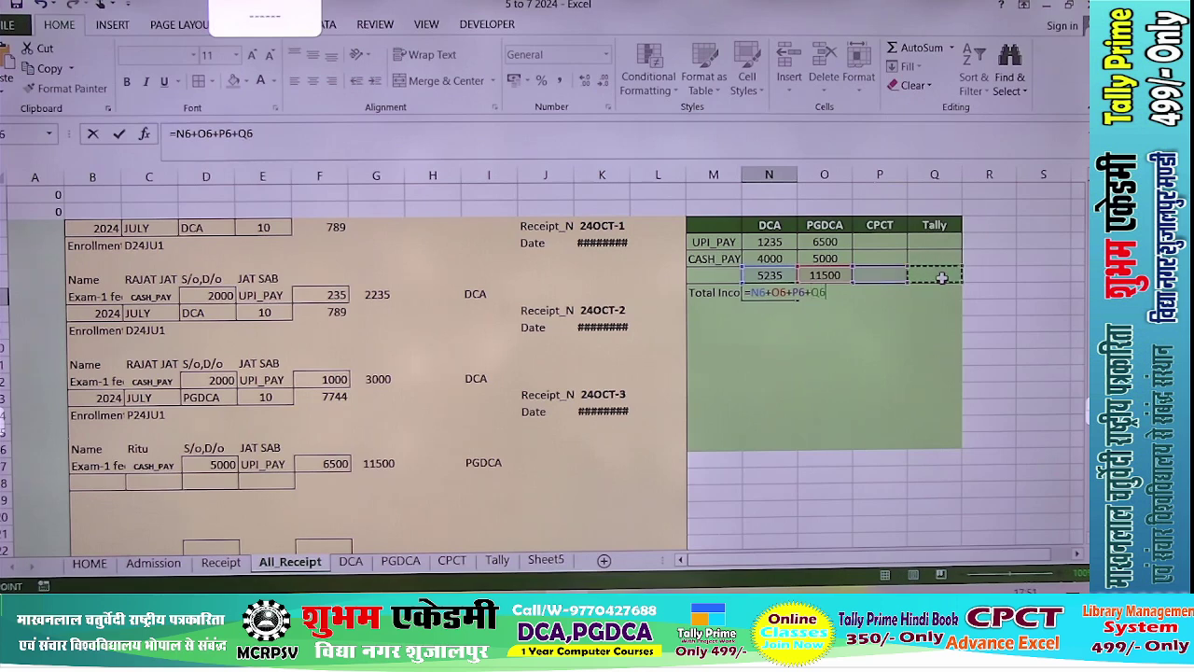
key("Return")
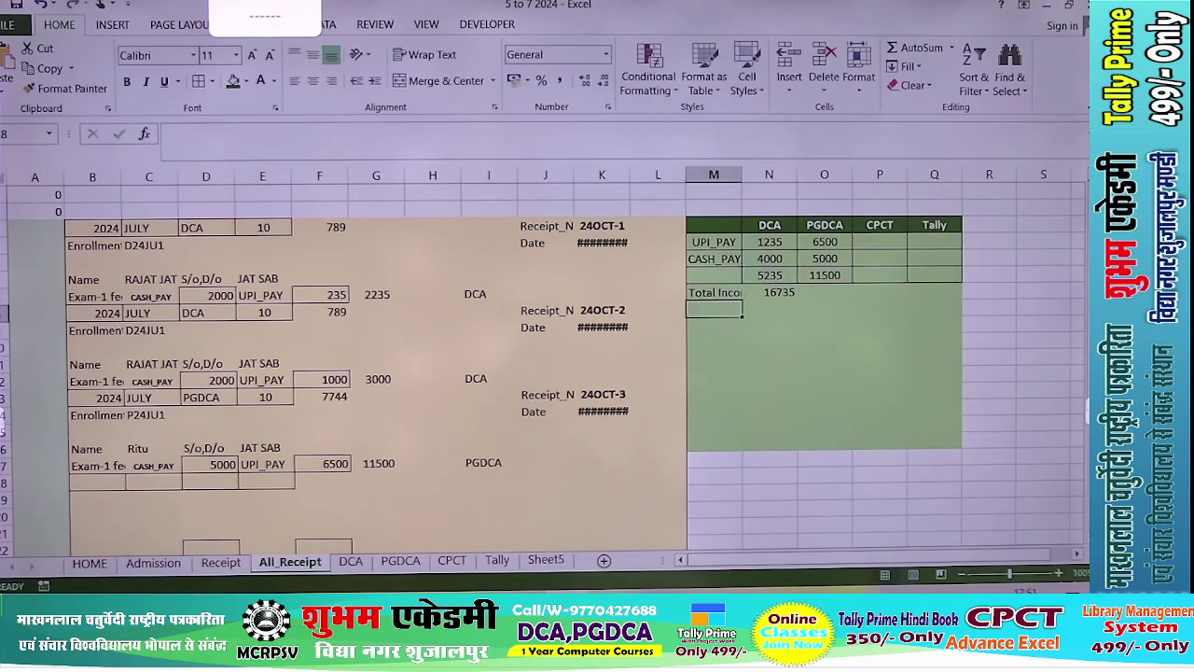
Clear the three saved receipts from columns A to K of the All_Receipt sheet.
left_click(781, 293)
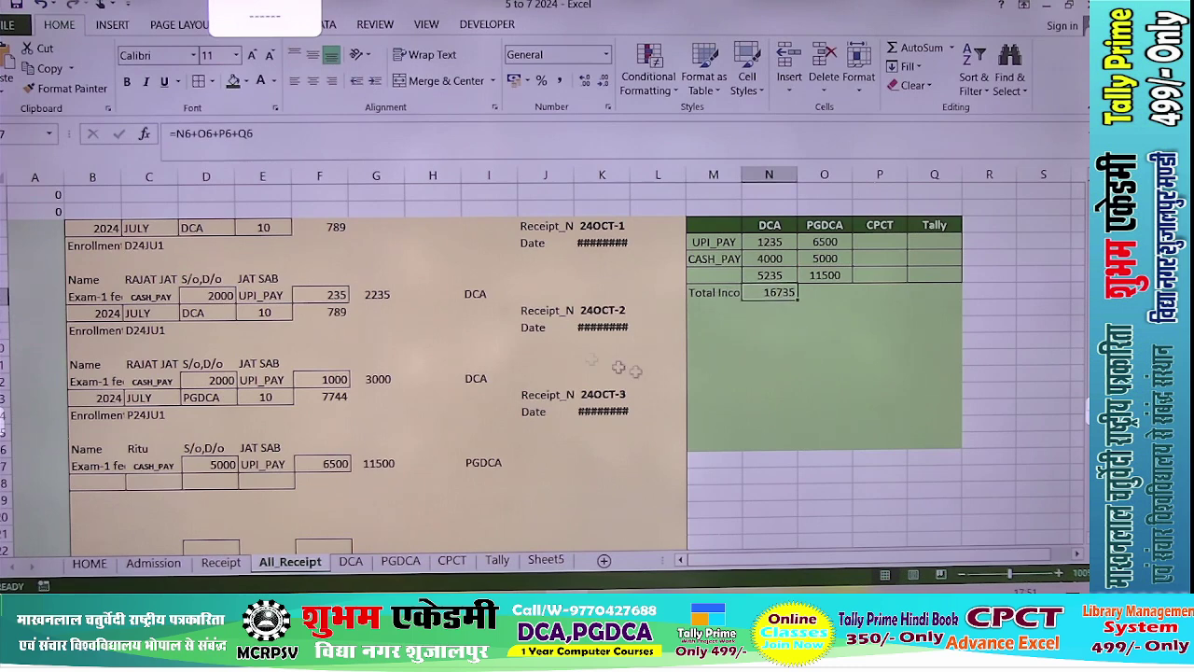
left_click_drag(43, 228, 598, 480)
key("Delete")
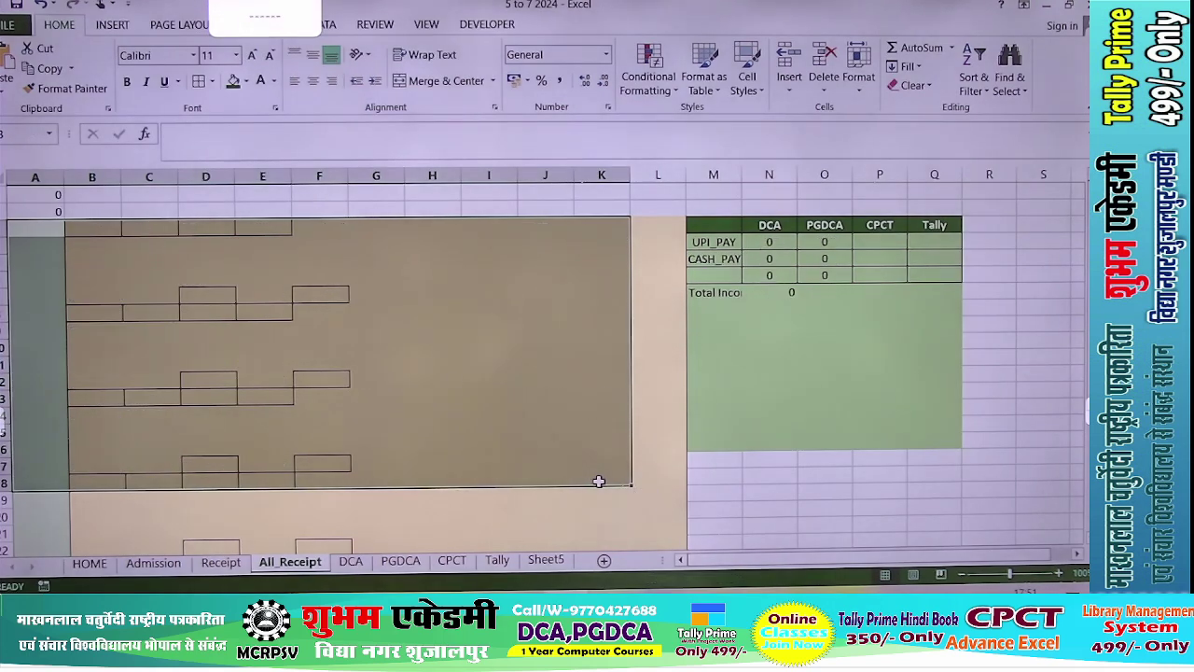
left_click(508, 430)
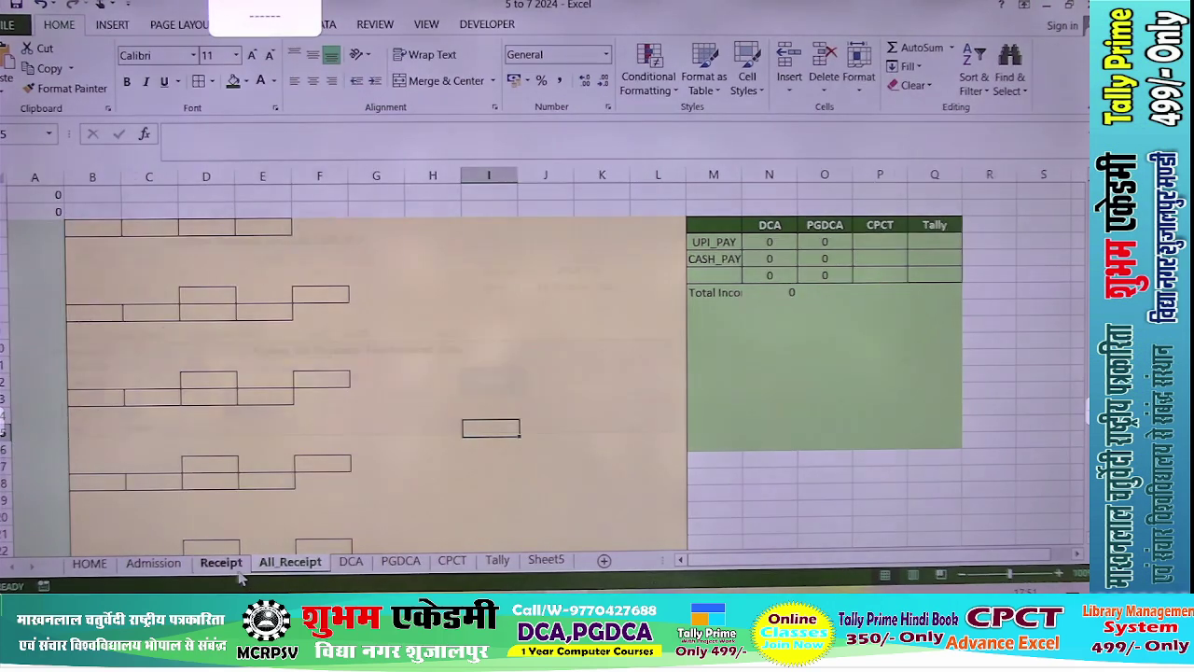
On the Receipt sheet, save the PGDCA receipt with a cash payment of 1000 and review the totals on All_Receipt.
left_click(237, 571)
left_click(186, 336)
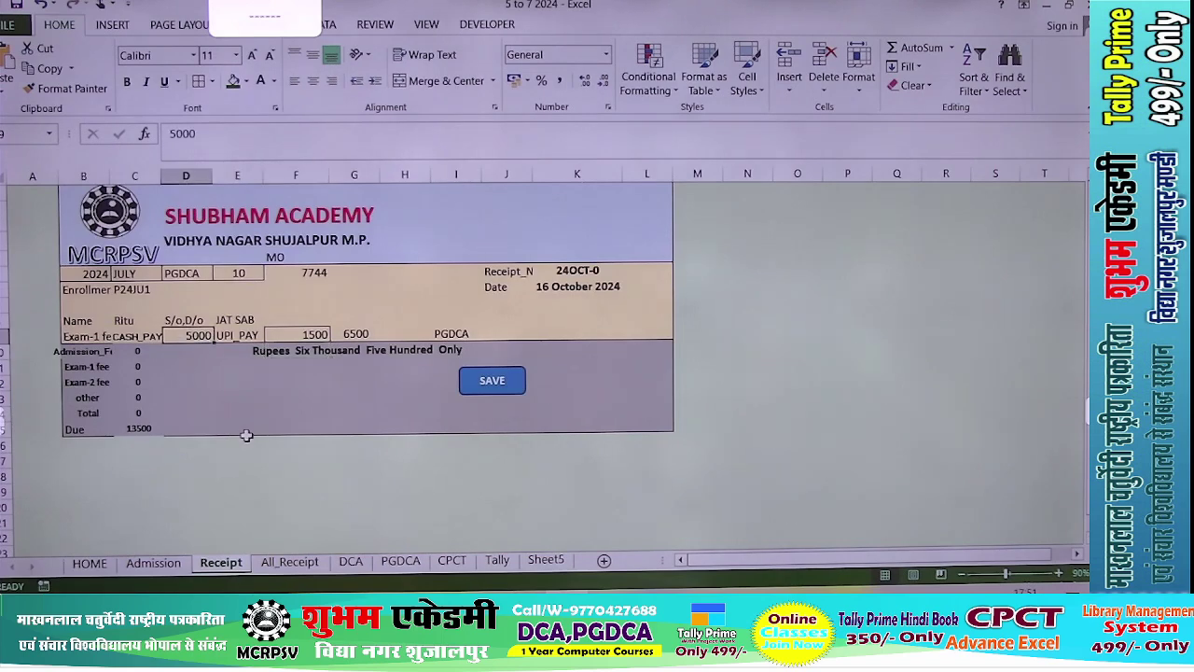
type("1000")
key("Return")
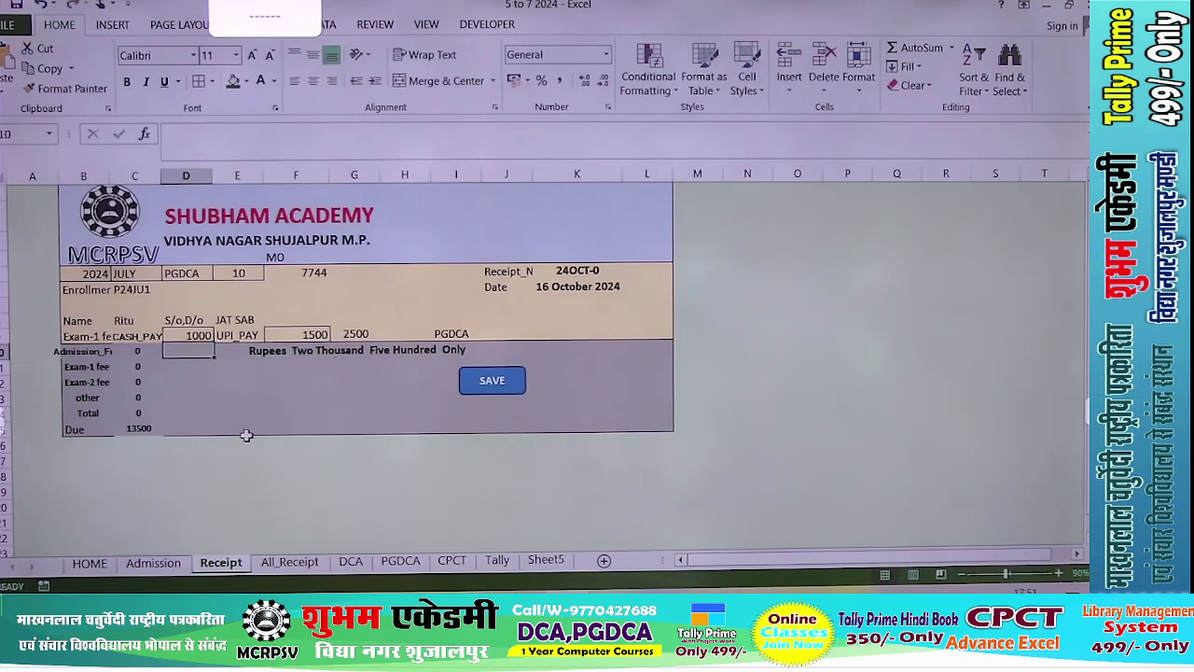
key("Up")
key("Right")
key("Right")
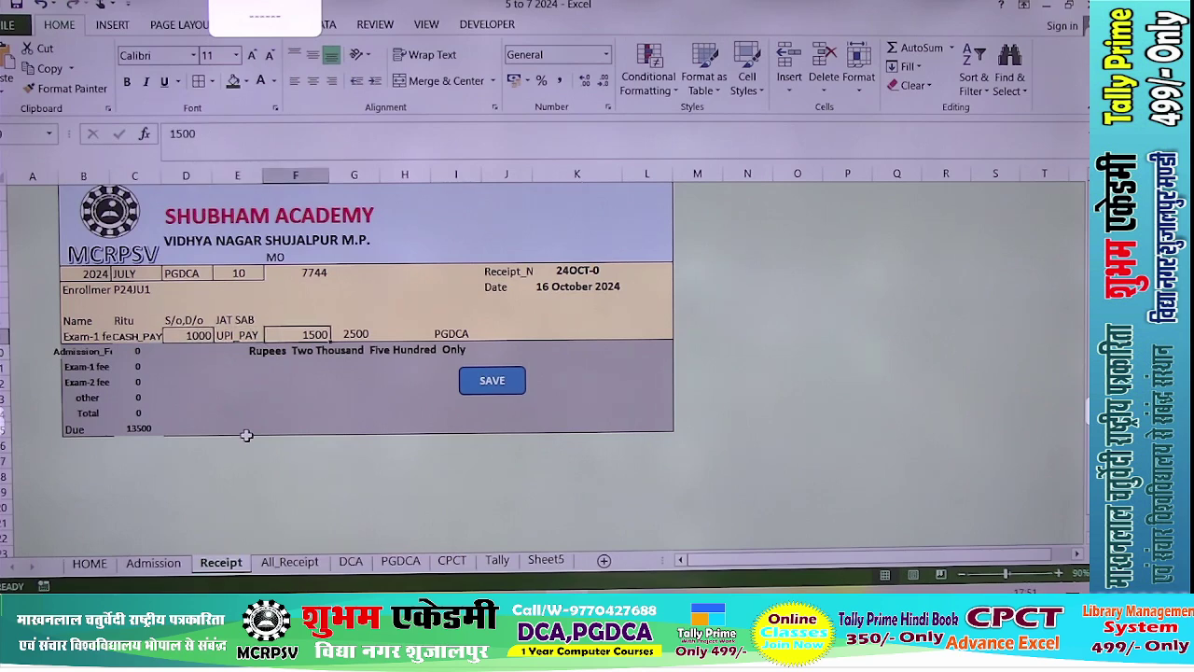
left_click(479, 377)
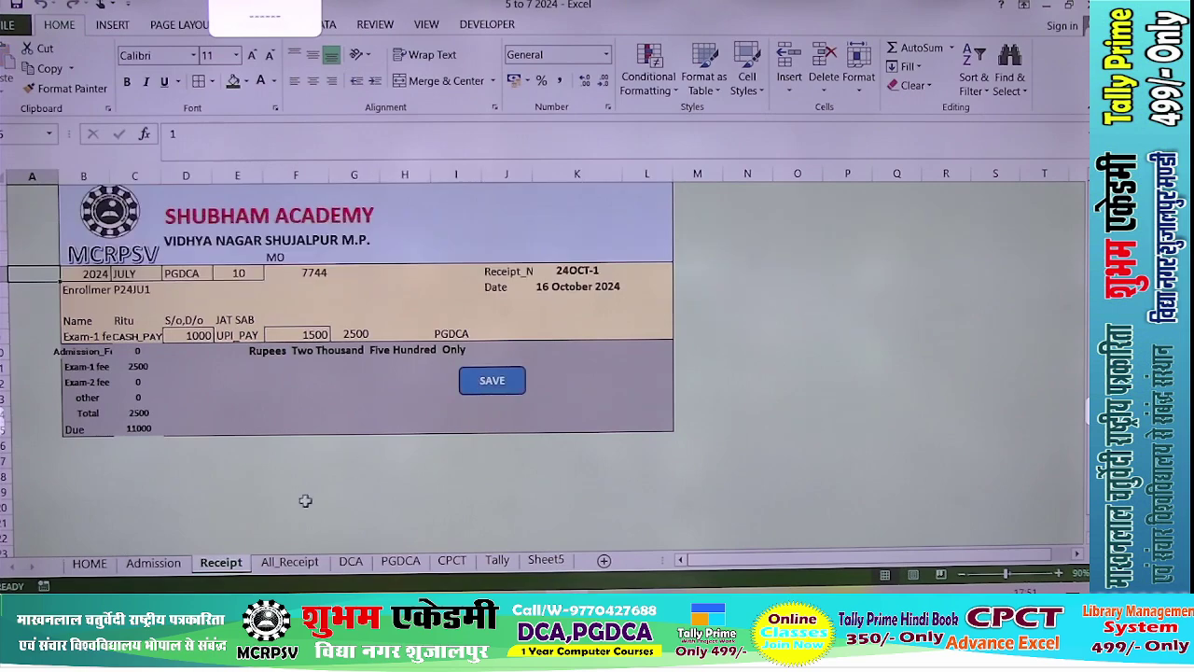
left_click(289, 561)
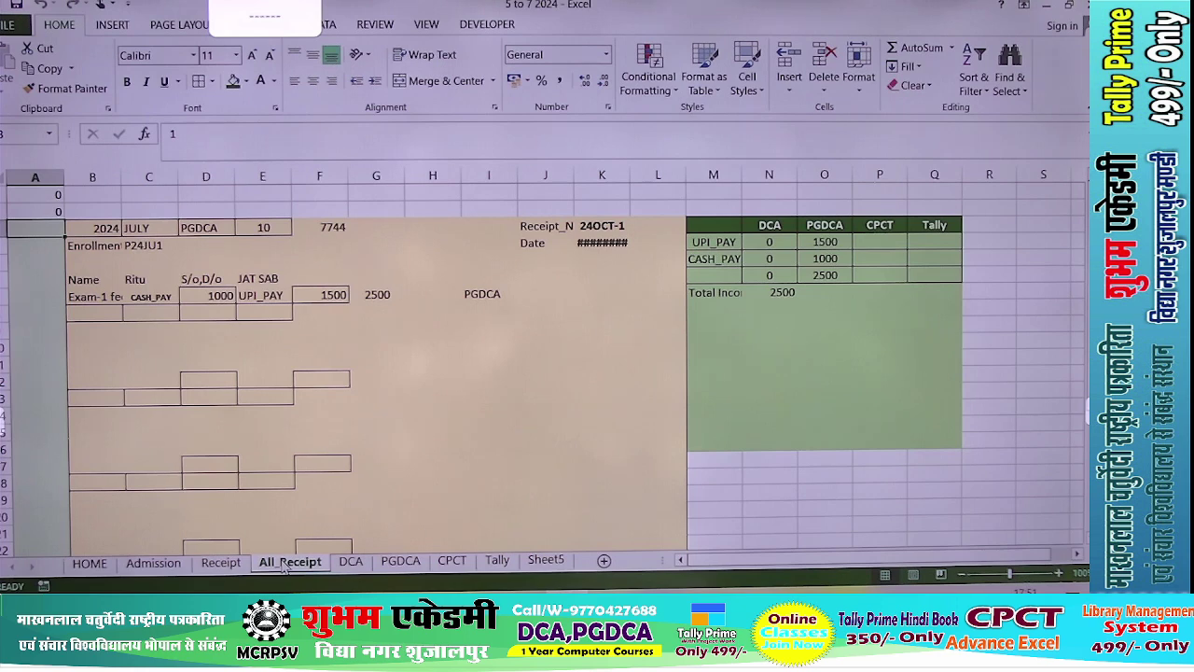
On the Receipt sheet, enter the DCA student's number and change the course to DCA.
left_click(221, 562)
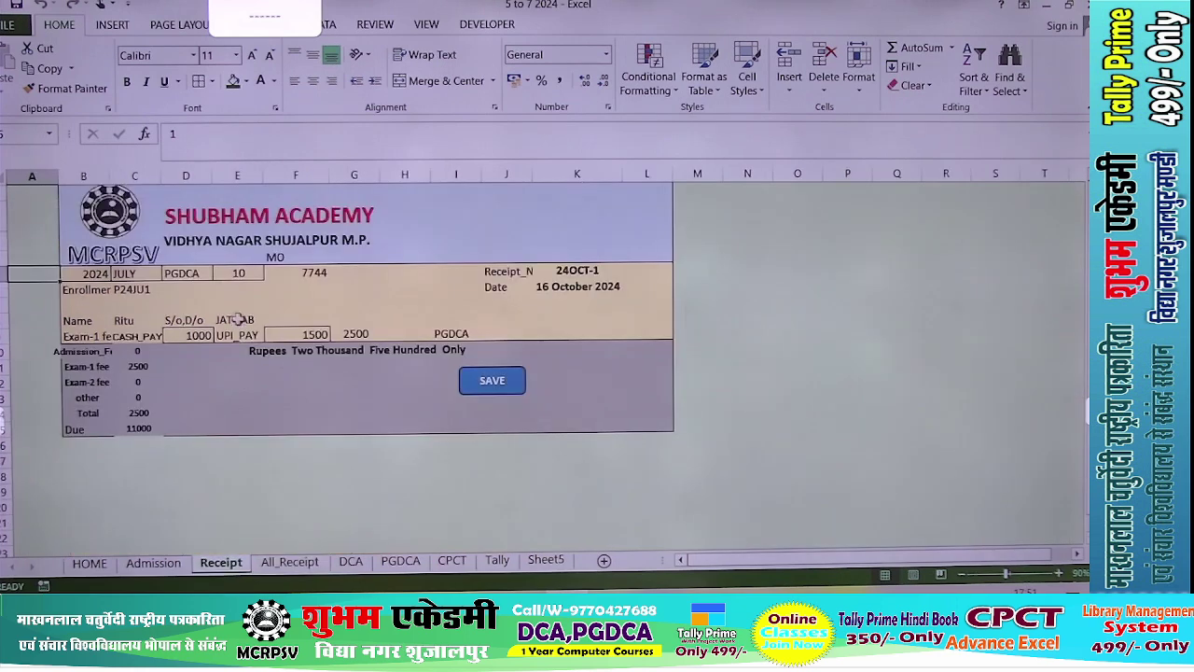
left_click(305, 271)
type("789")
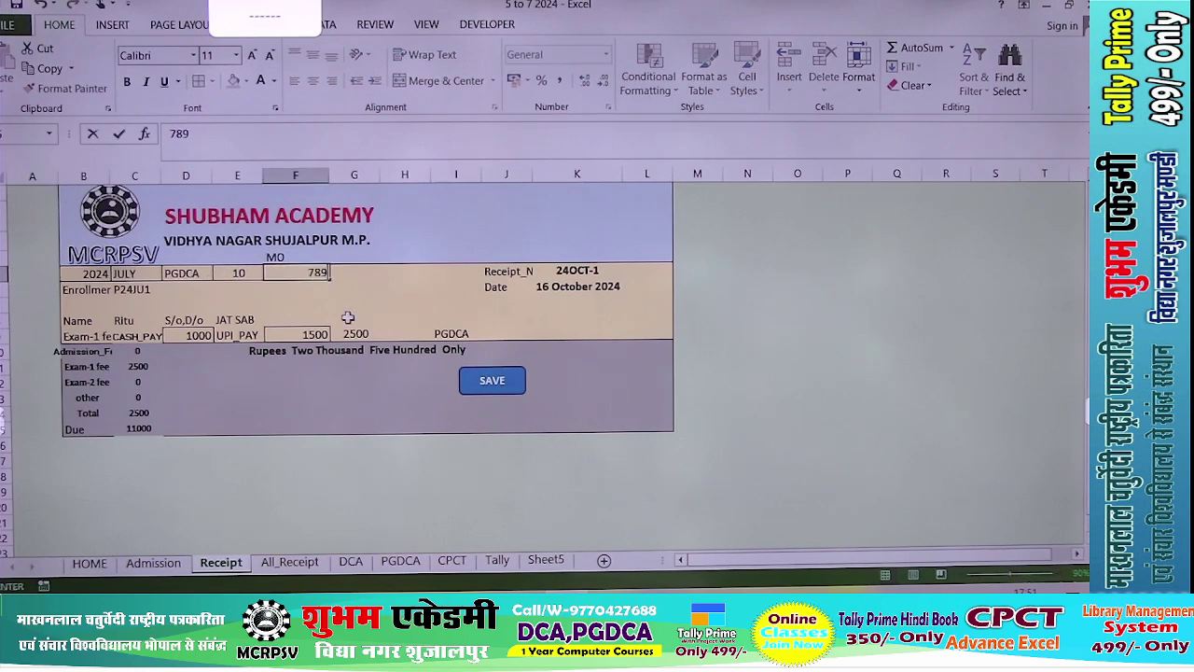
key("Return")
left_click(187, 272)
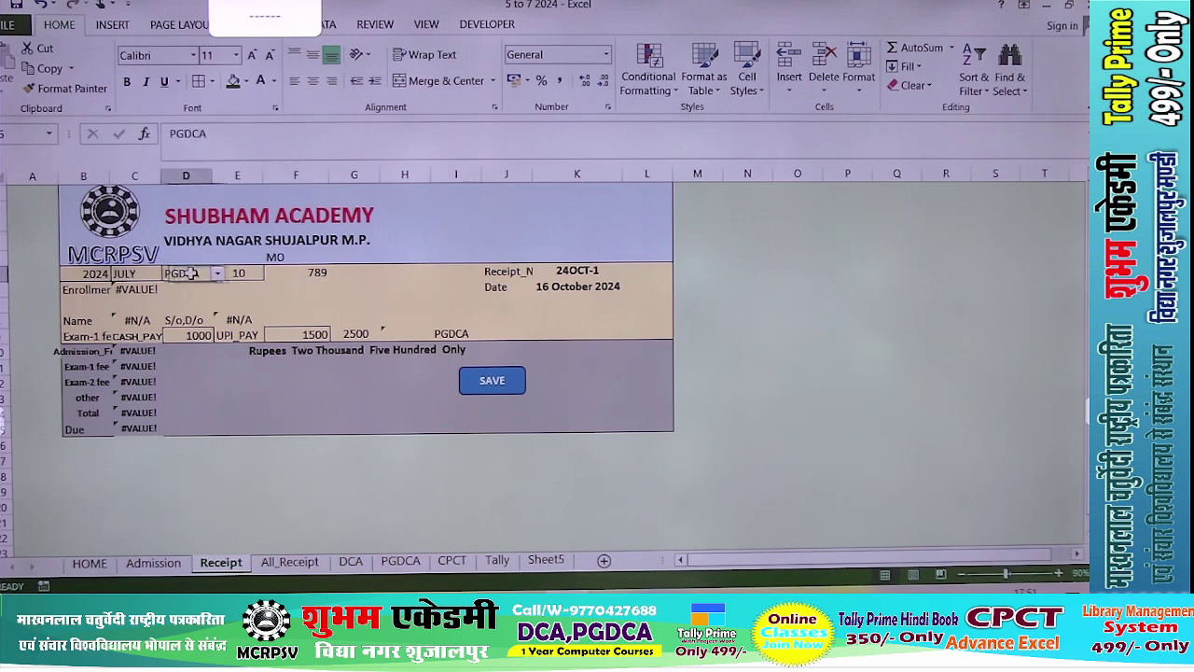
left_click(217, 273)
left_click(203, 289)
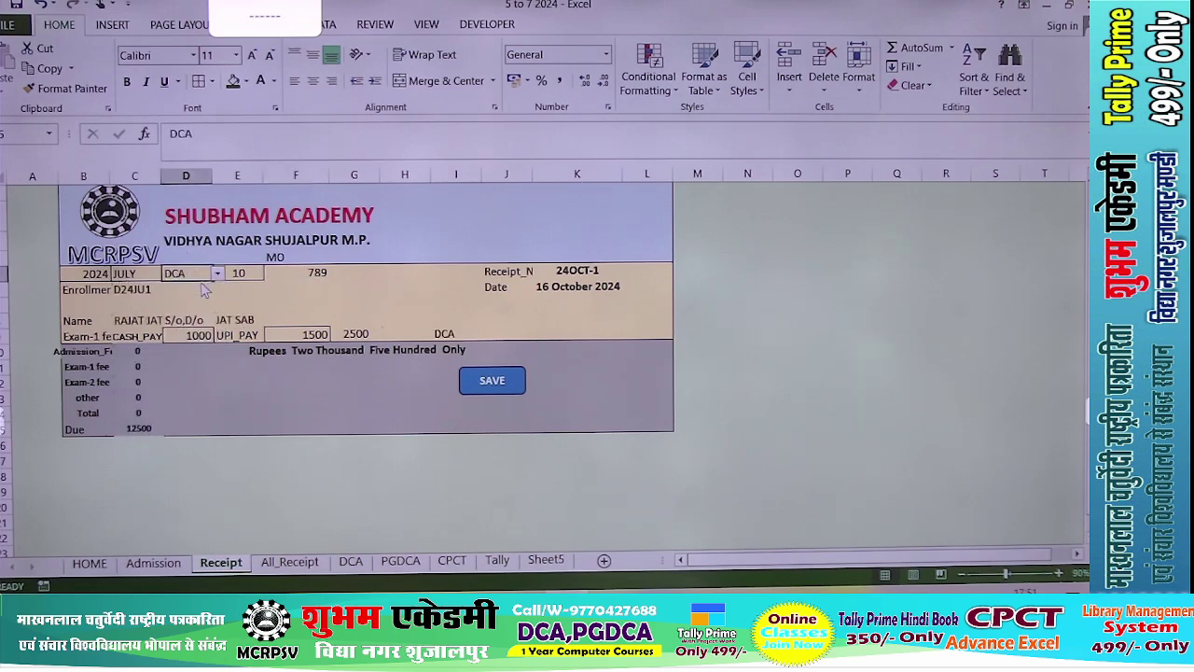
Save the DCA receipt with cash and UPI payments of 500 each, and review the totals on All_Receipt.
left_click(197, 335)
type("500")
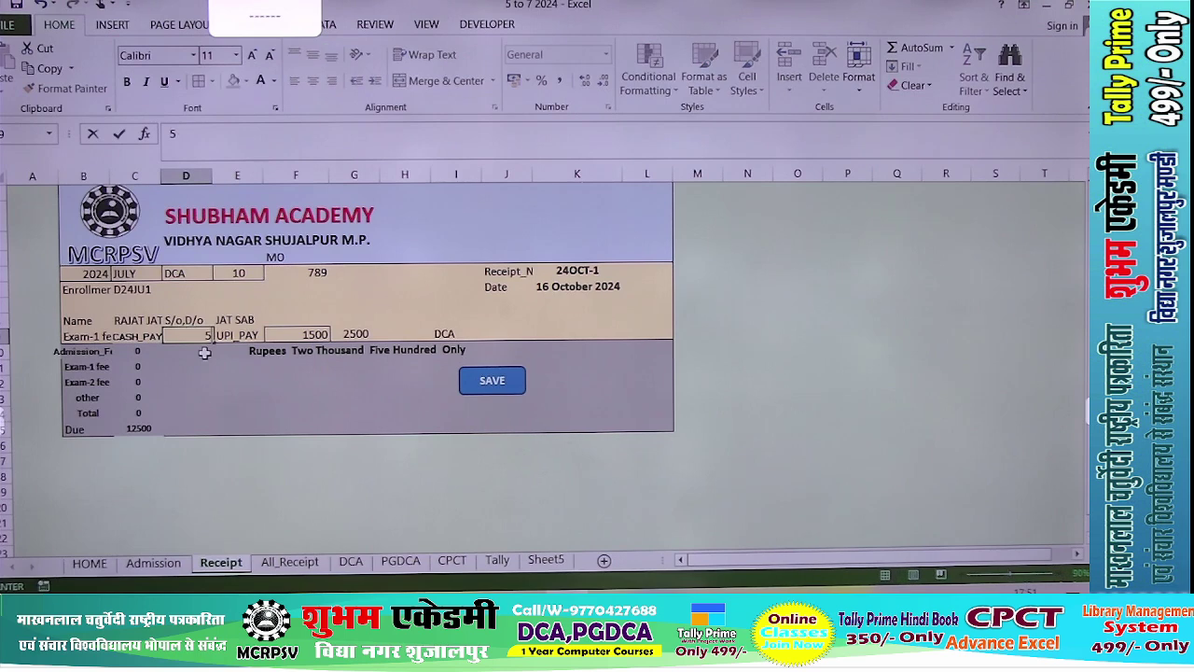
key("Tab")
key("Tab")
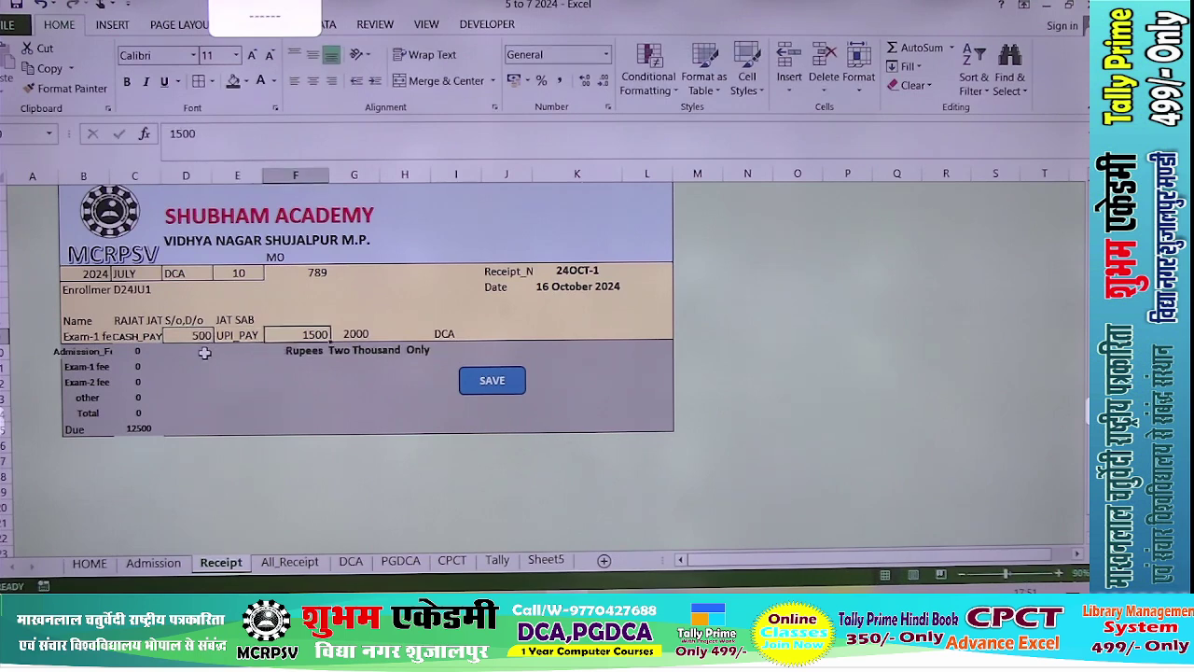
type("500")
key("Return")
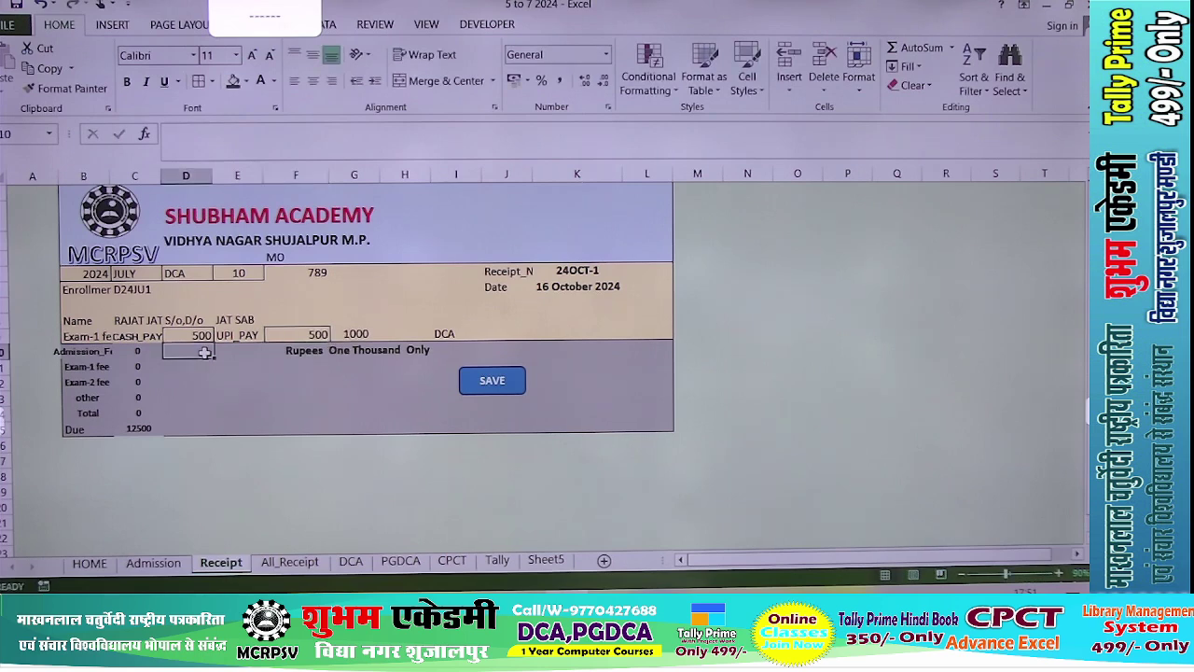
left_click(492, 381)
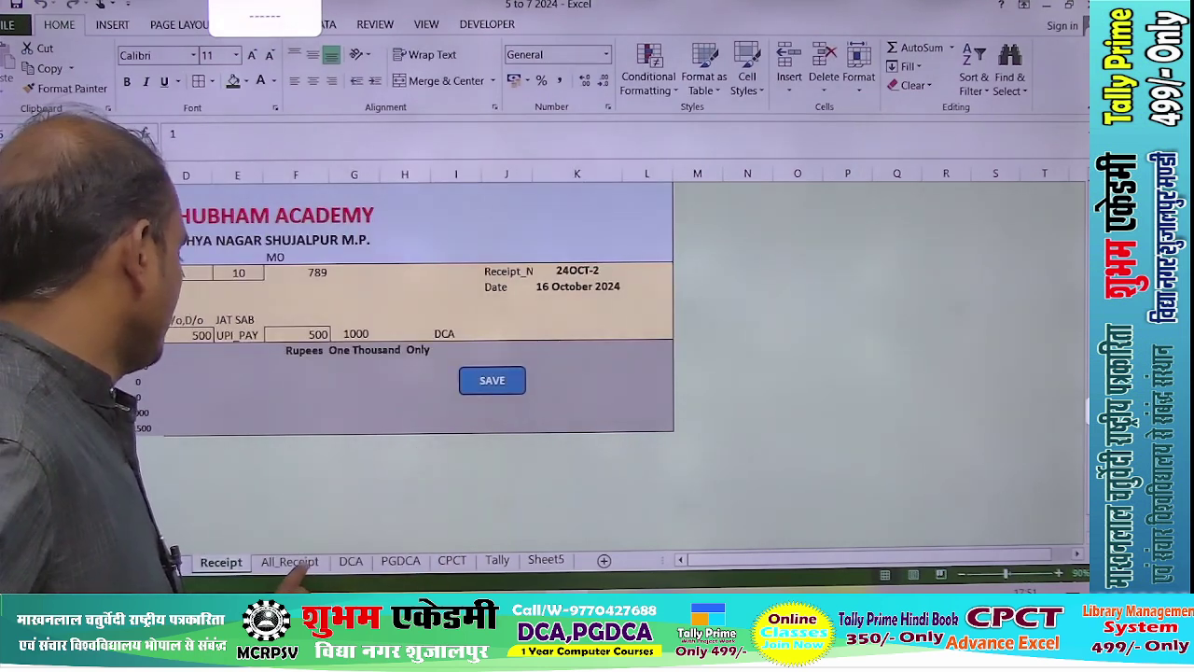
left_click(289, 560)
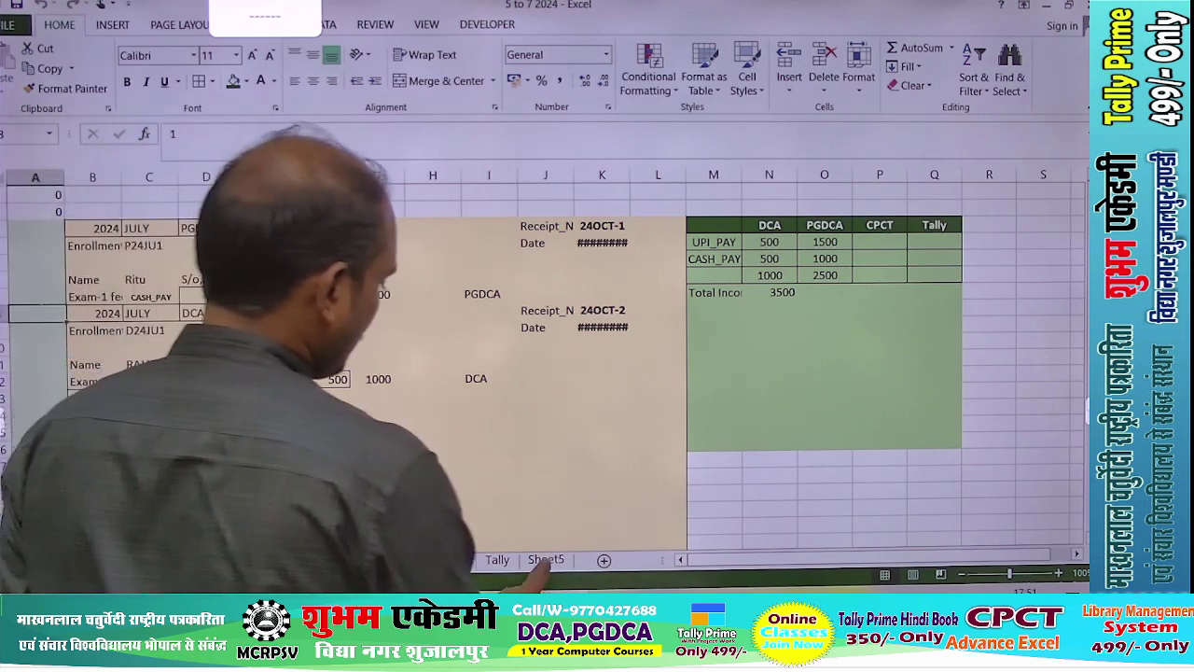
Rename Sheet5 as Balance_Sheet.
left_click(545, 559)
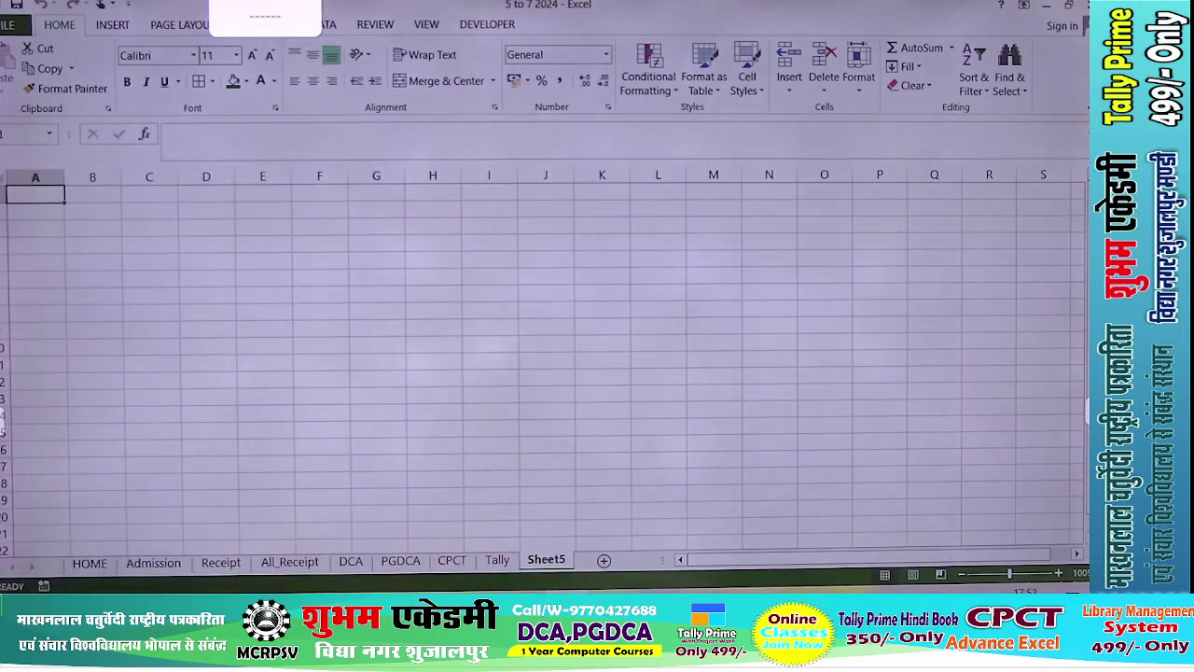
right_click(541, 563)
left_click(584, 406)
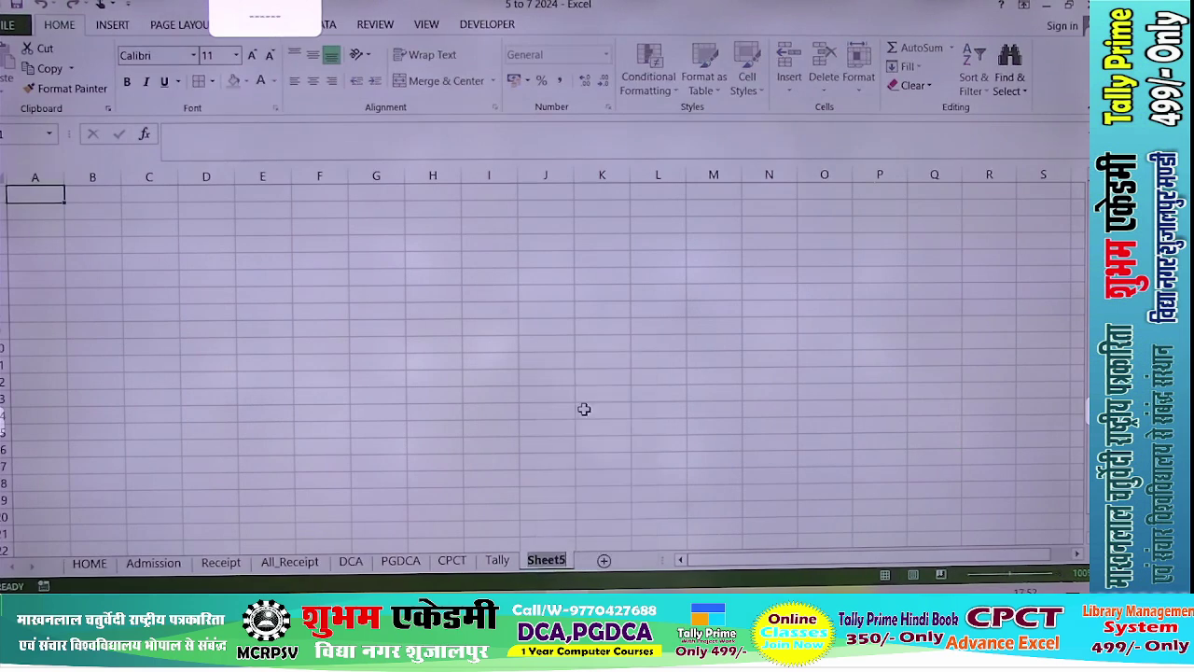
type("Bala")
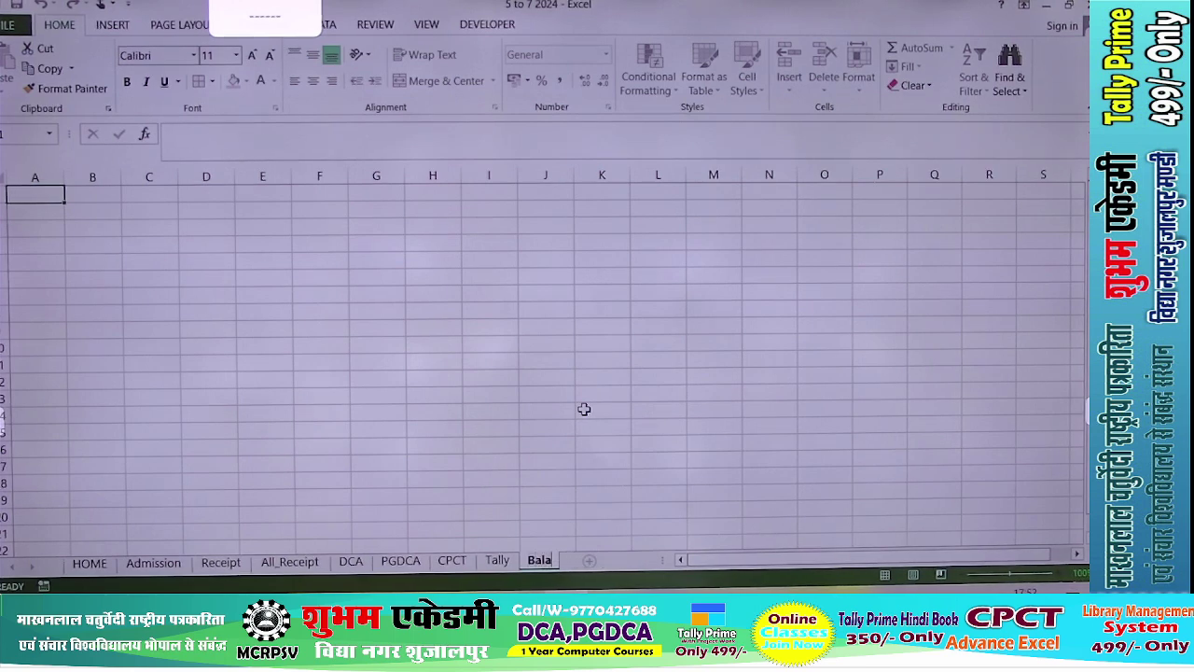
type("nce_Sheet")
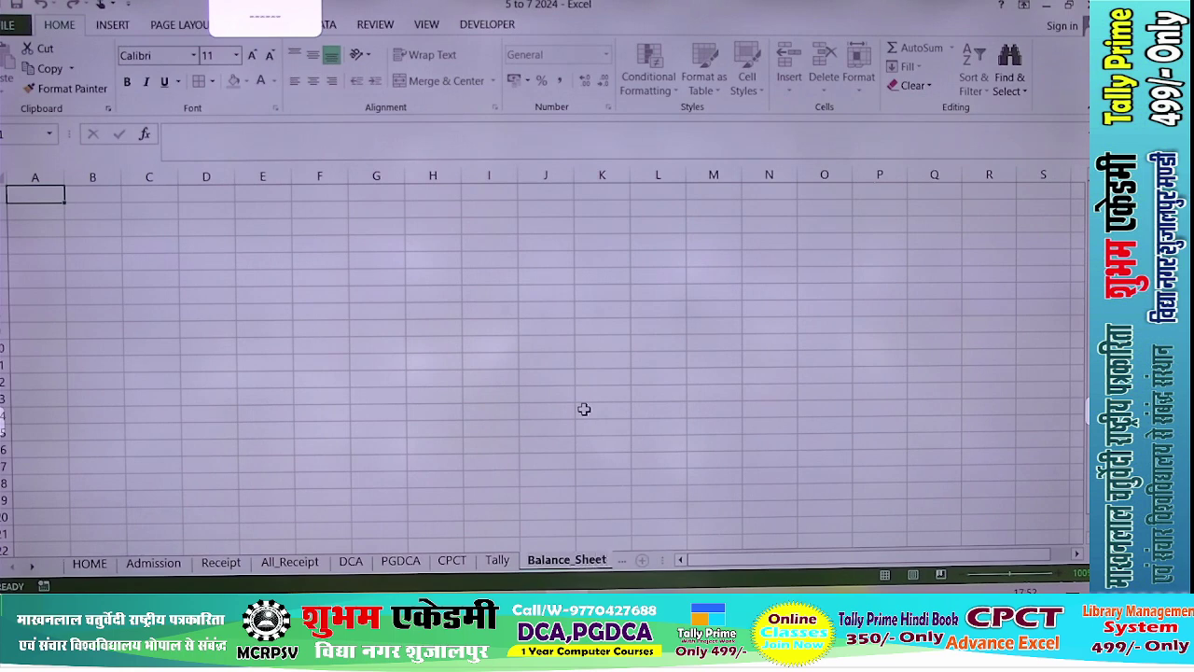
left_click(585, 408)
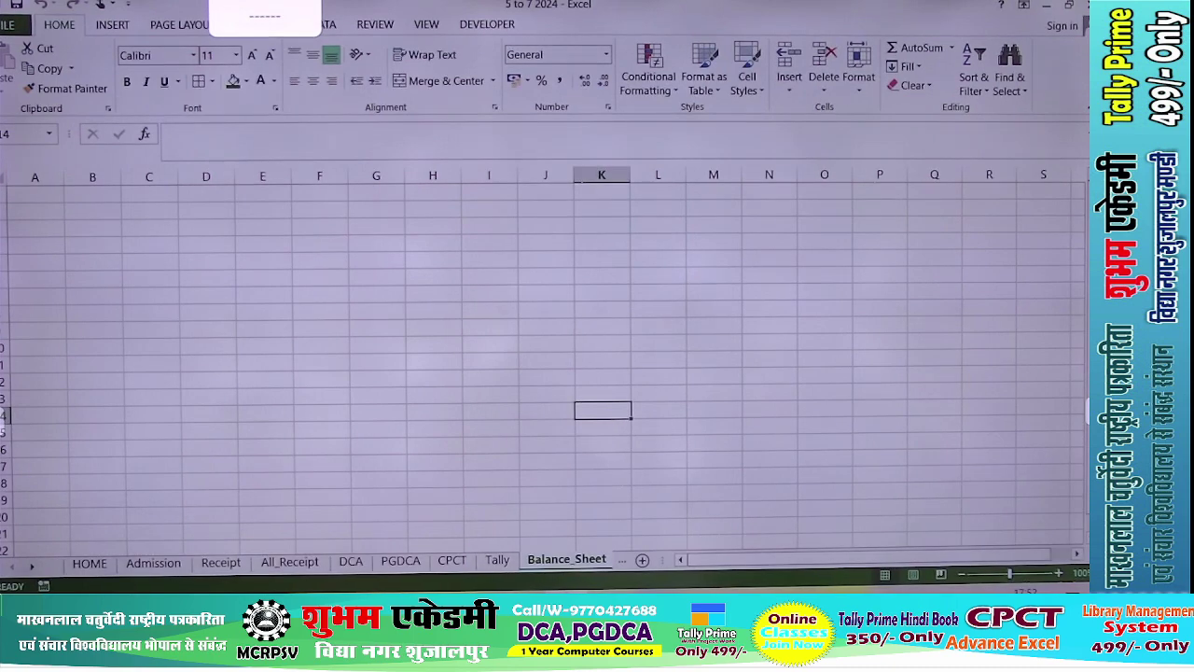
Switch to File Explorer and open institute management SGM from the school & ins project And Hospital folder on drive D.
mouse_move(565, 657)
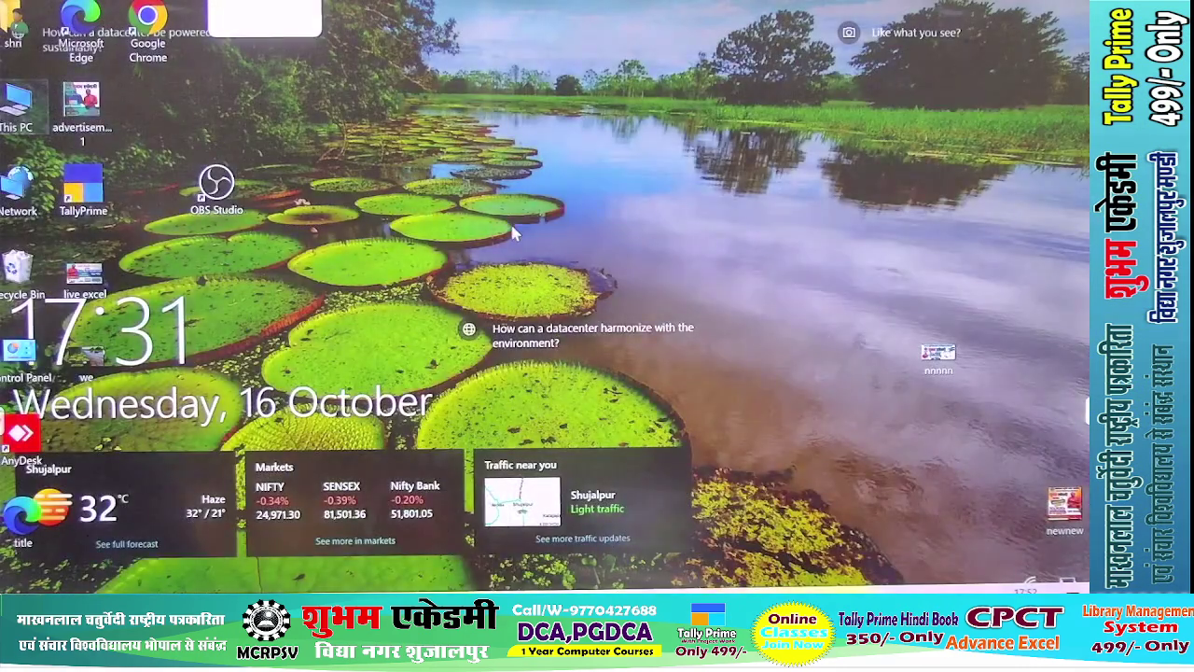
double_click(40, 119)
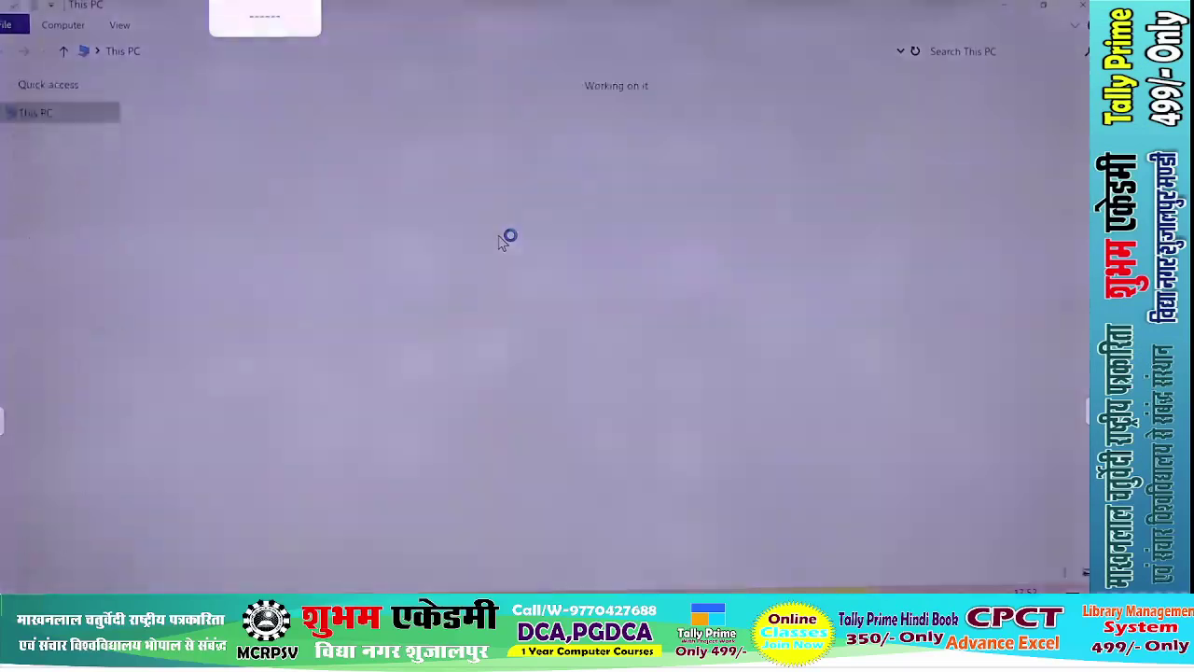
double_click(438, 237)
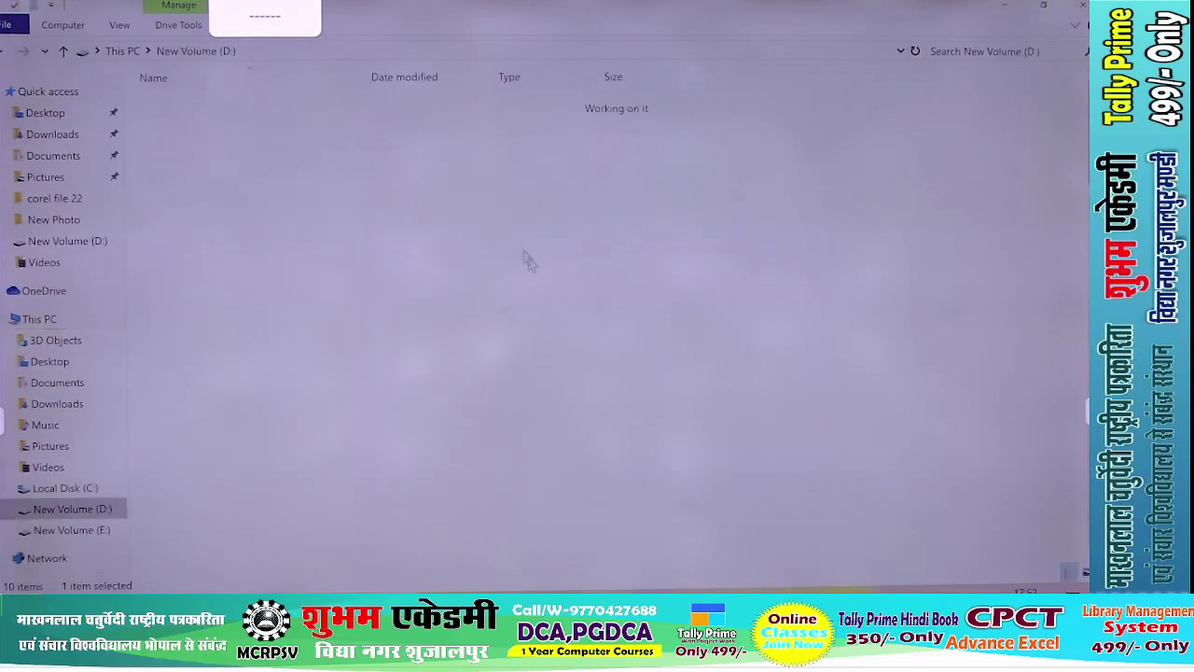
double_click(274, 386)
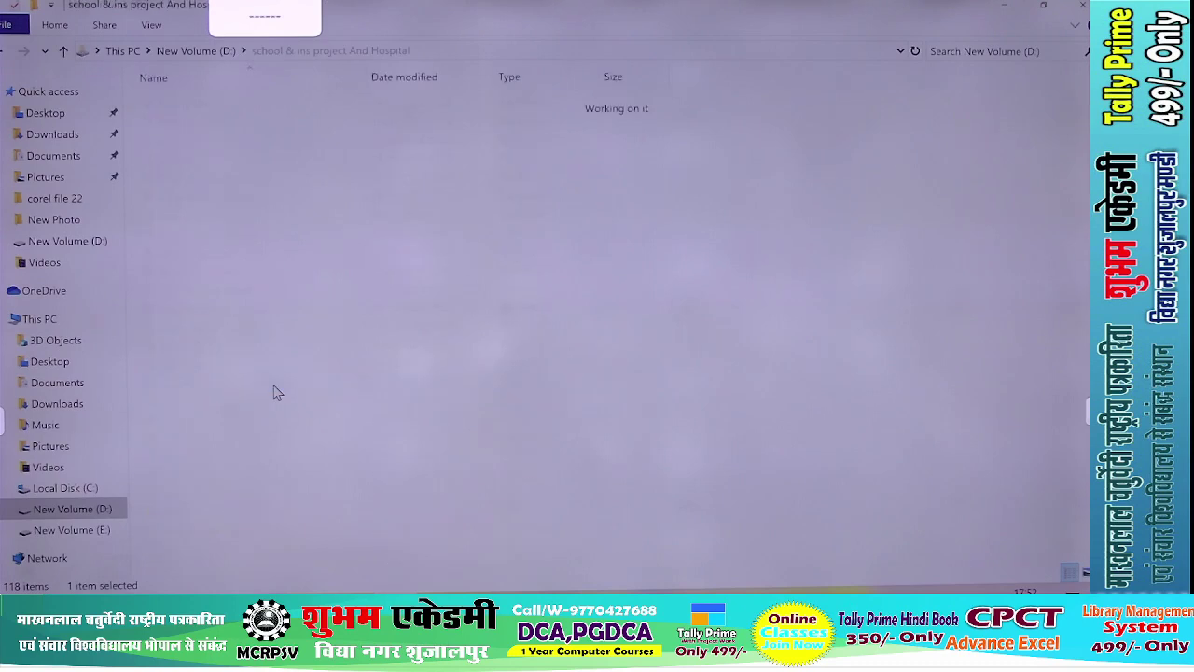
left_click(276, 387)
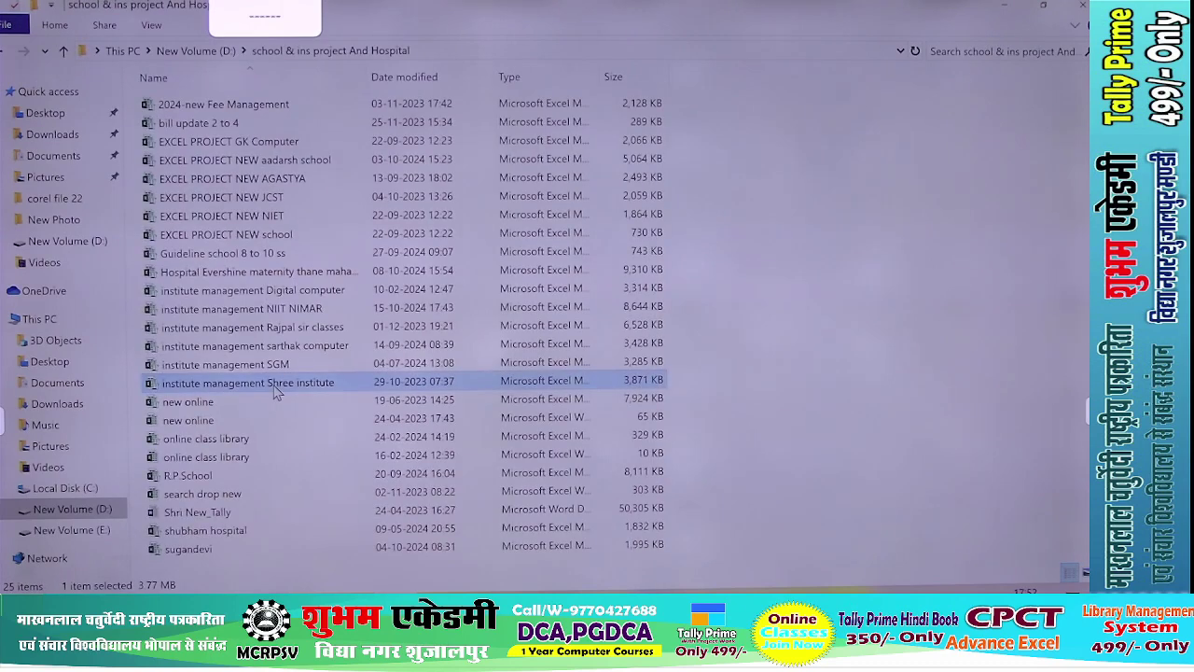
key("s")
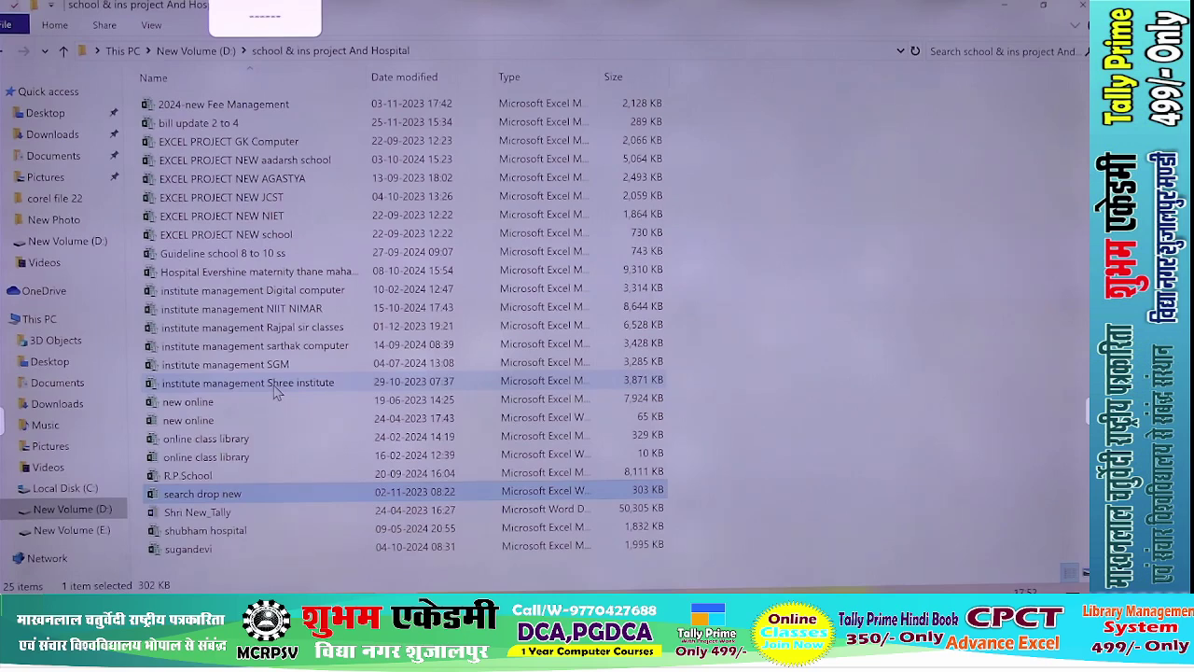
left_click(207, 384)
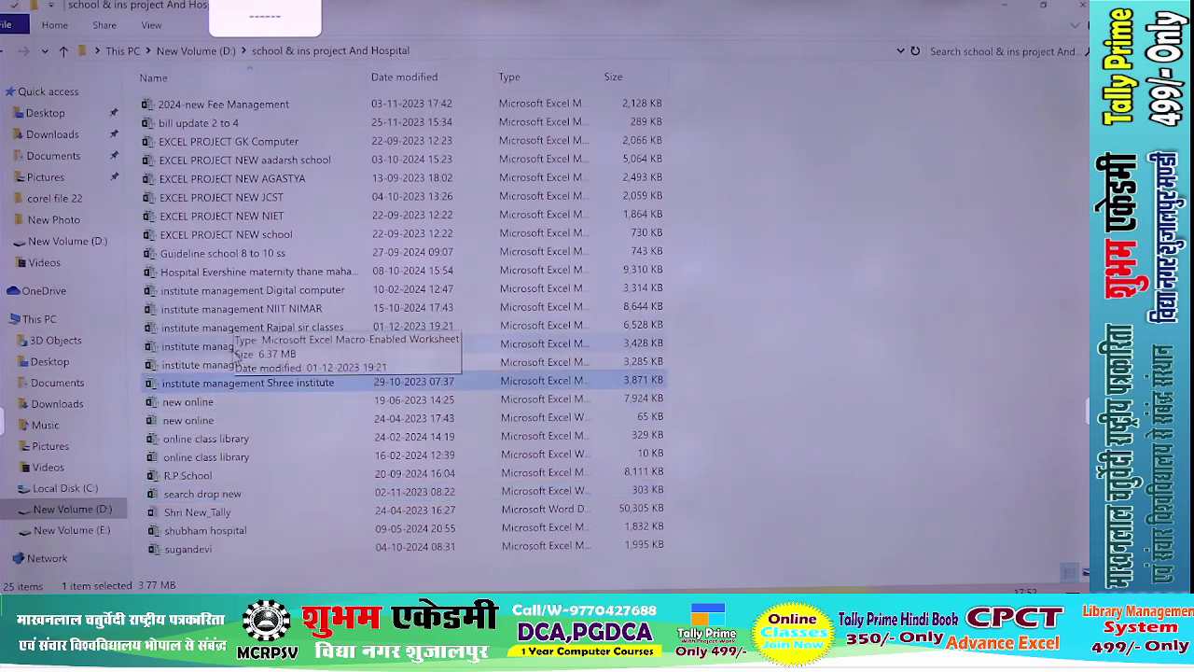
double_click(225, 364)
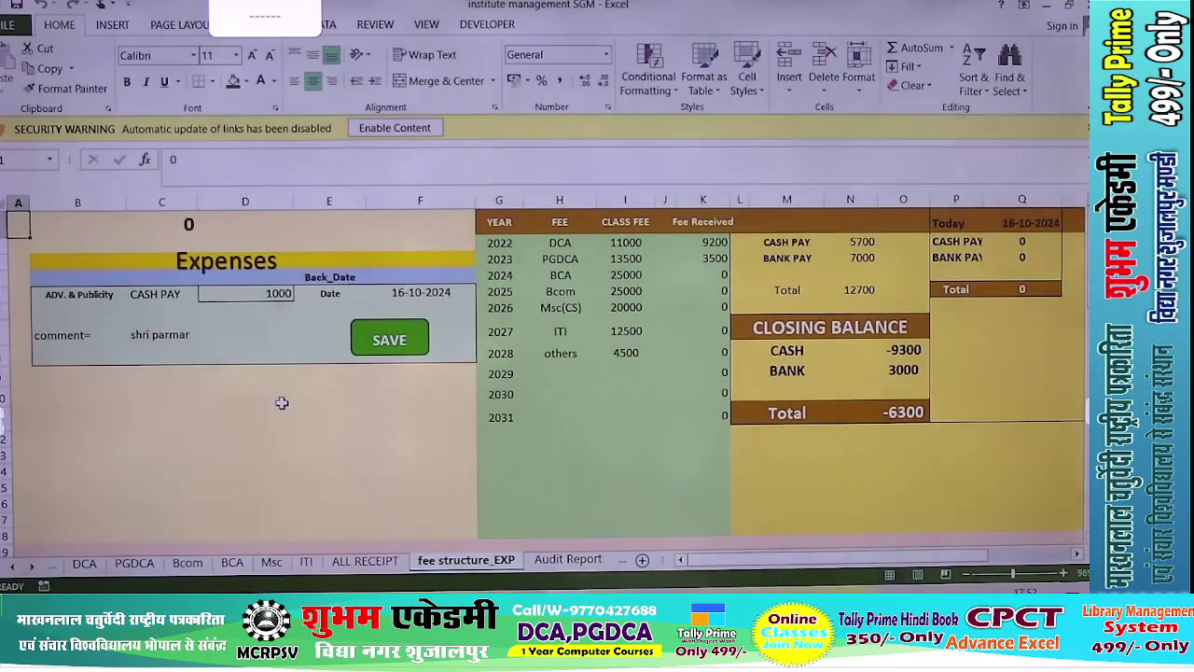
Enable the workbook's content and submit the password for the protected linked file 2024-new Fee Management.xlsm.
left_click(388, 127)
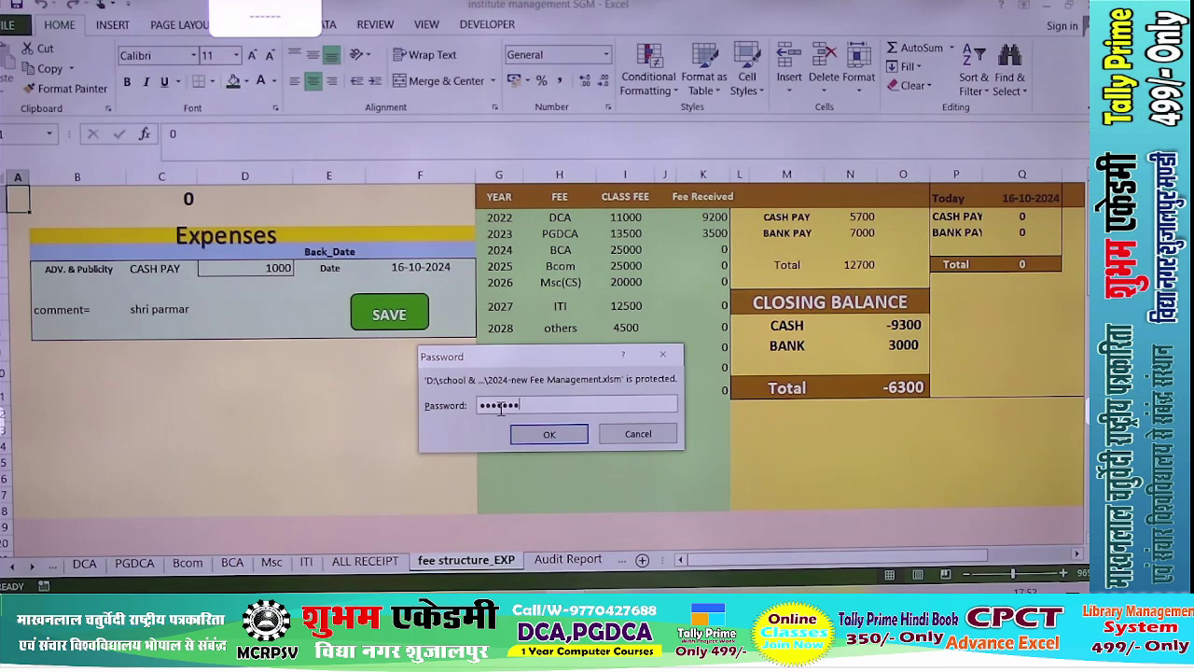
key("Return")
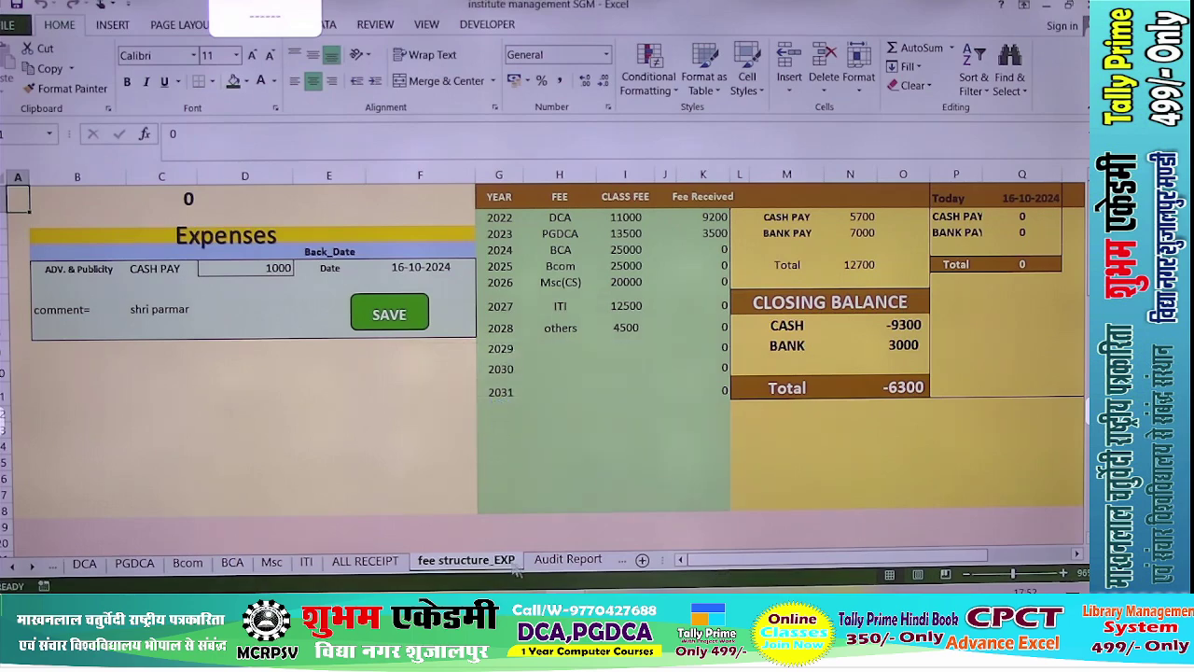
Examine the receipts and payments account layout on the Audit Report sheet.
left_click(543, 562)
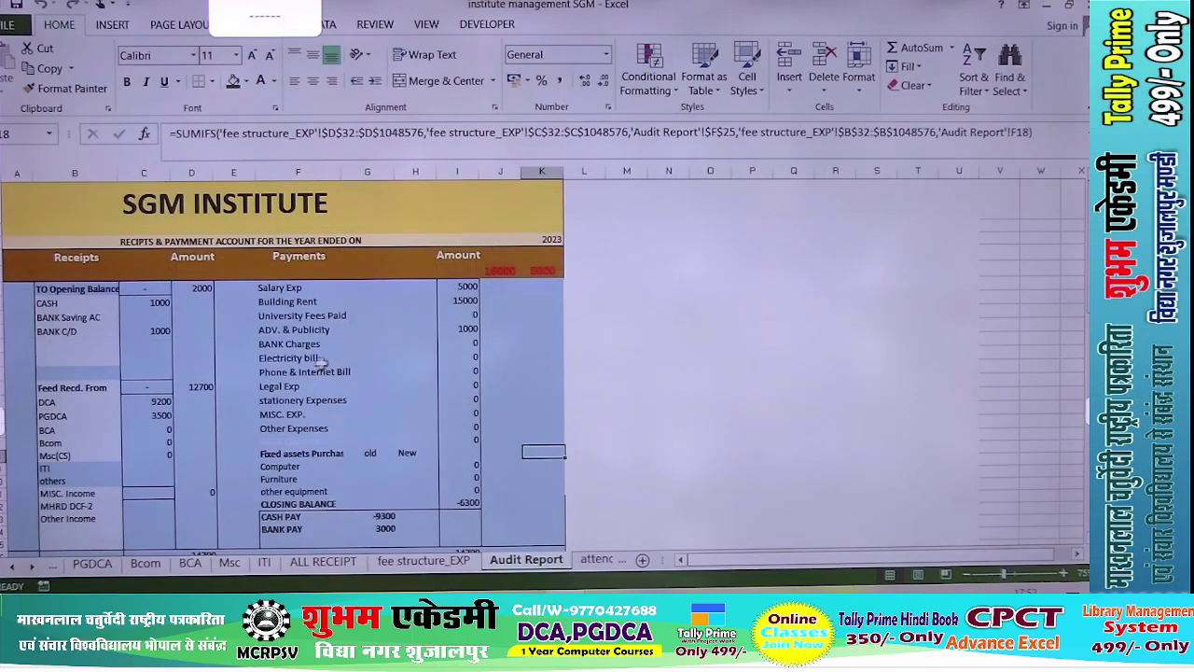
scroll(317, 363, "down", 2)
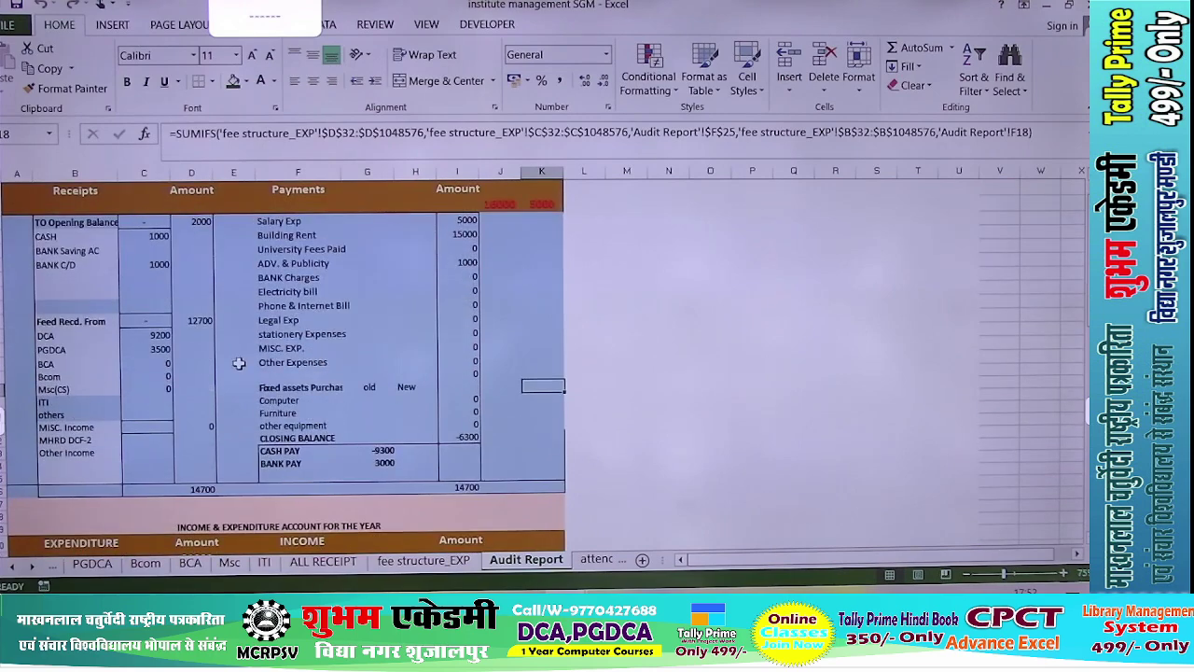
scroll(239, 364, "up", 2)
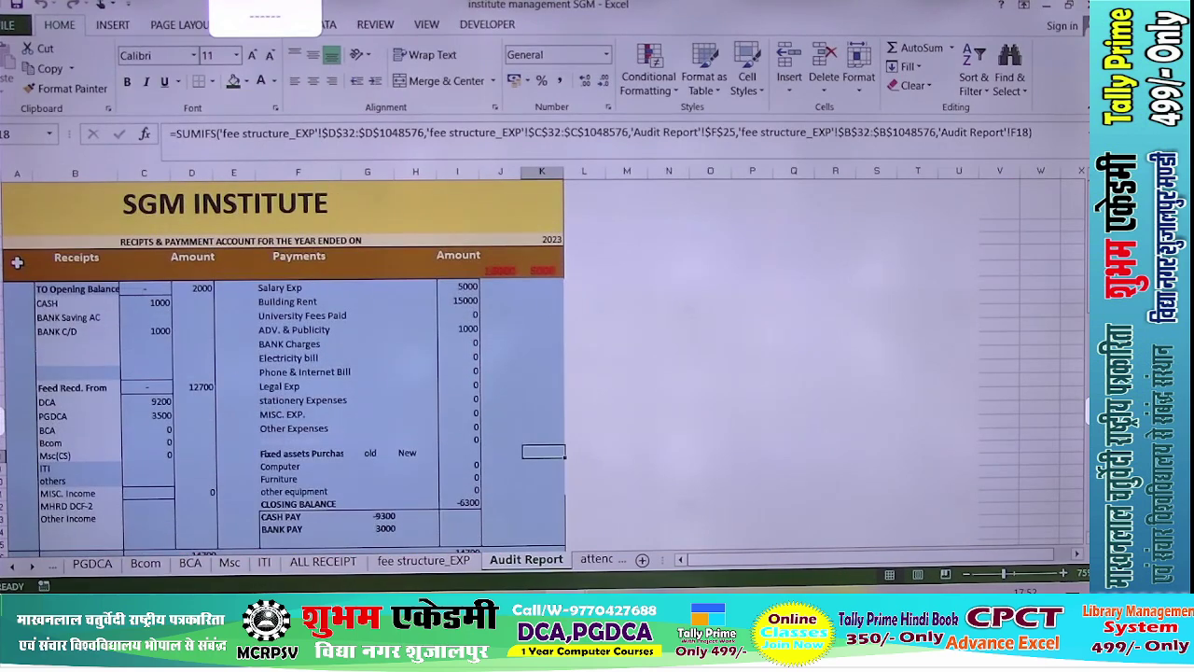
Copy the receipts and payments account from its Receipts header row through the totals, and switch to the 5 to 7 2024 workbook.
left_click_drag(17, 263, 547, 440)
key("ctrl+c")
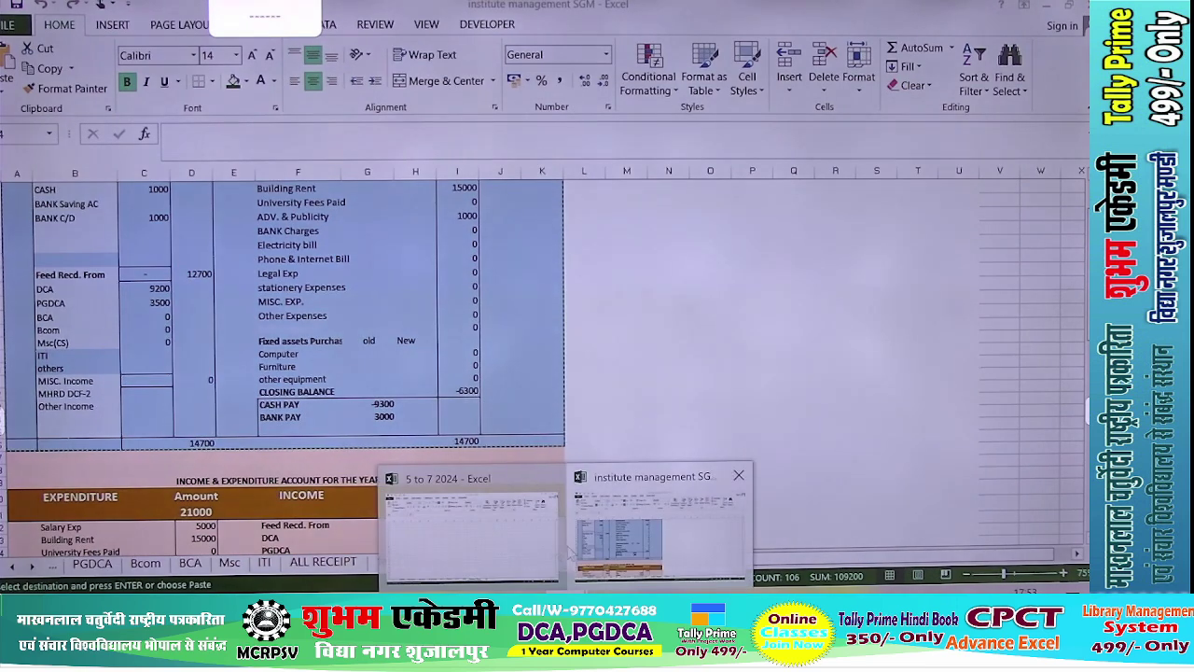
left_click(466, 588)
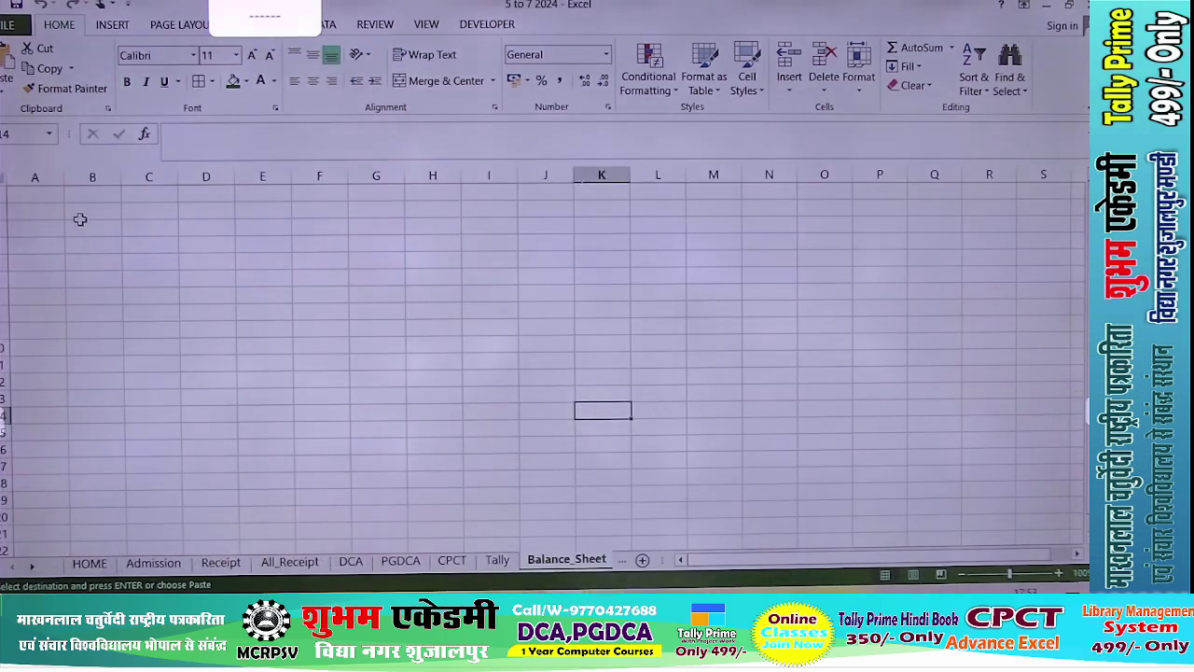
Paste the copied account at cell J4 of Balance_Sheet as values with source formatting.
left_click(34, 196)
left_click(6, 98)
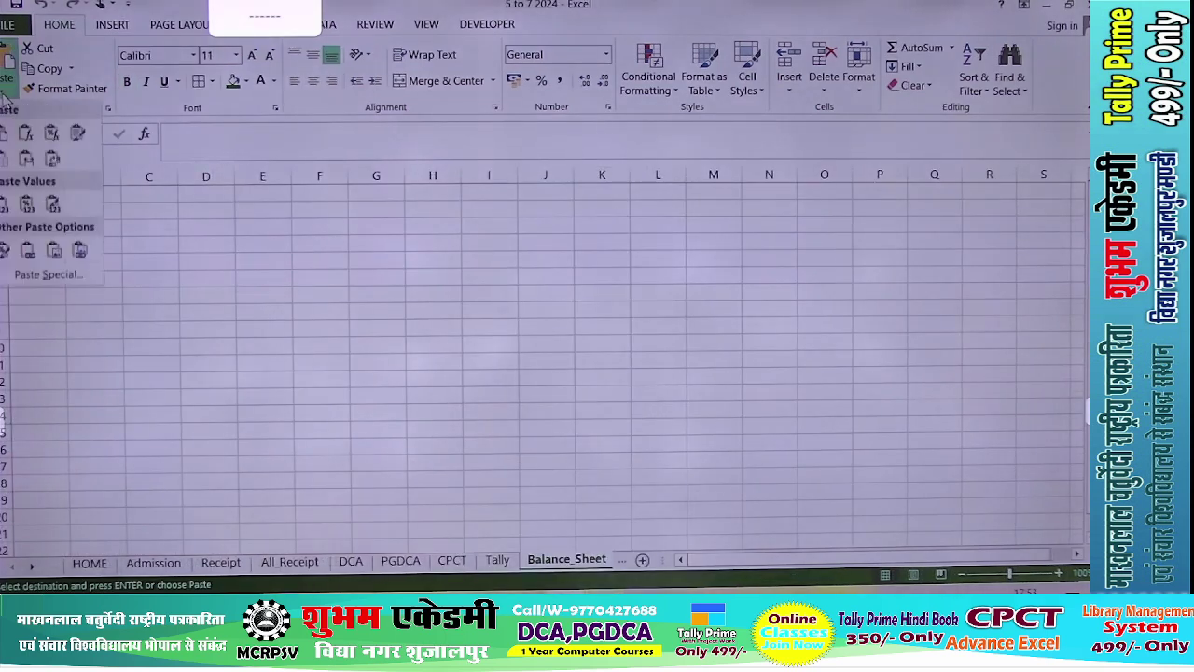
left_click(31, 348)
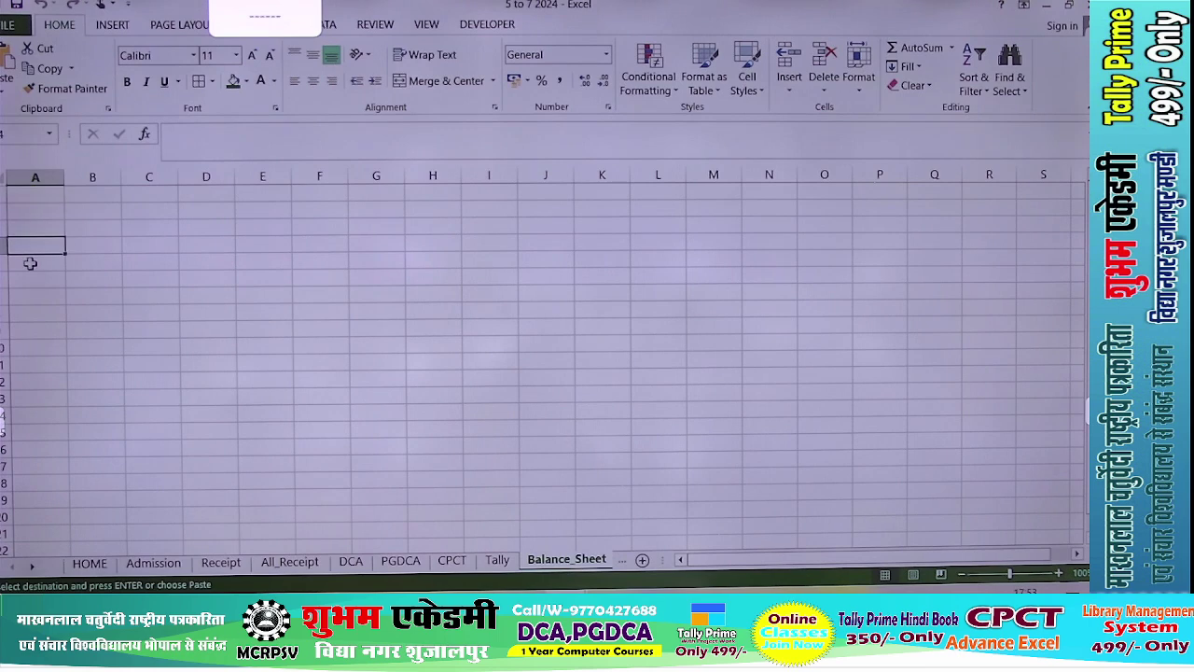
left_click(14, 88)
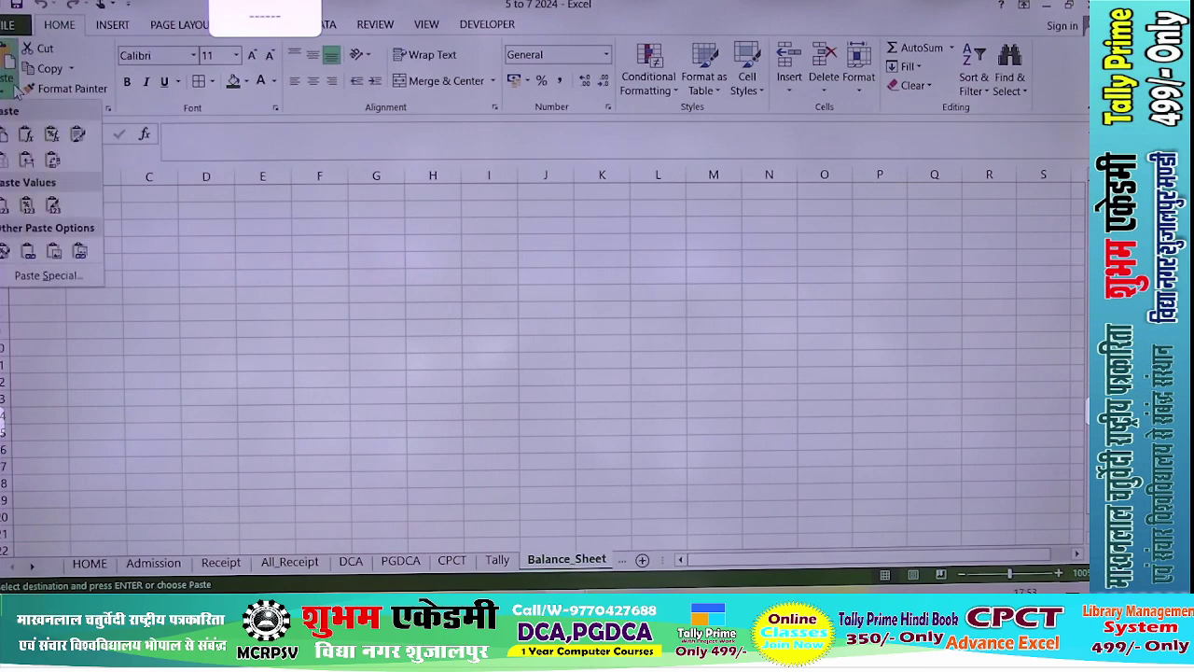
left_click(471, 256)
left_click(492, 239)
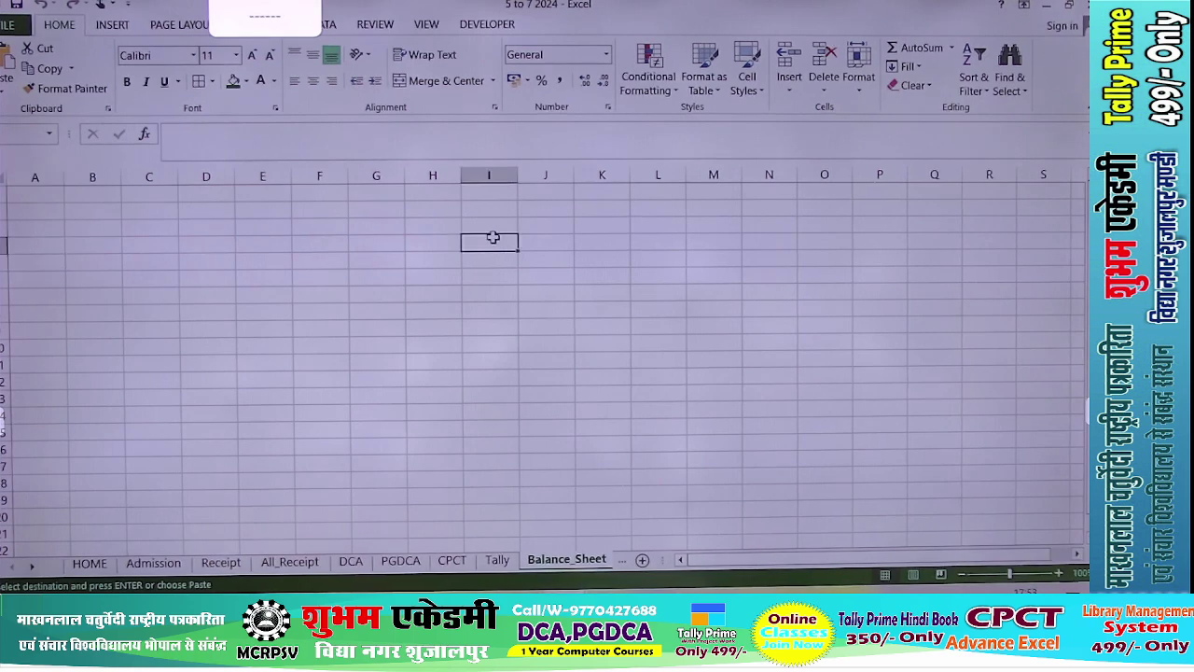
left_click(564, 232)
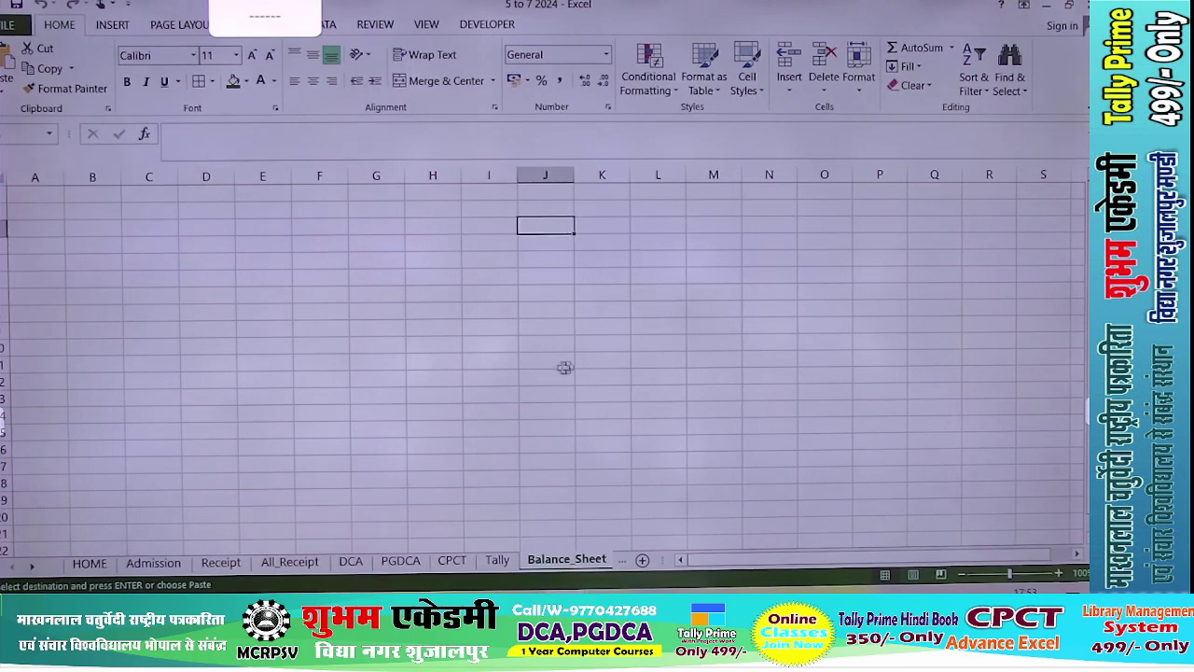
left_click(548, 277)
left_click(543, 241)
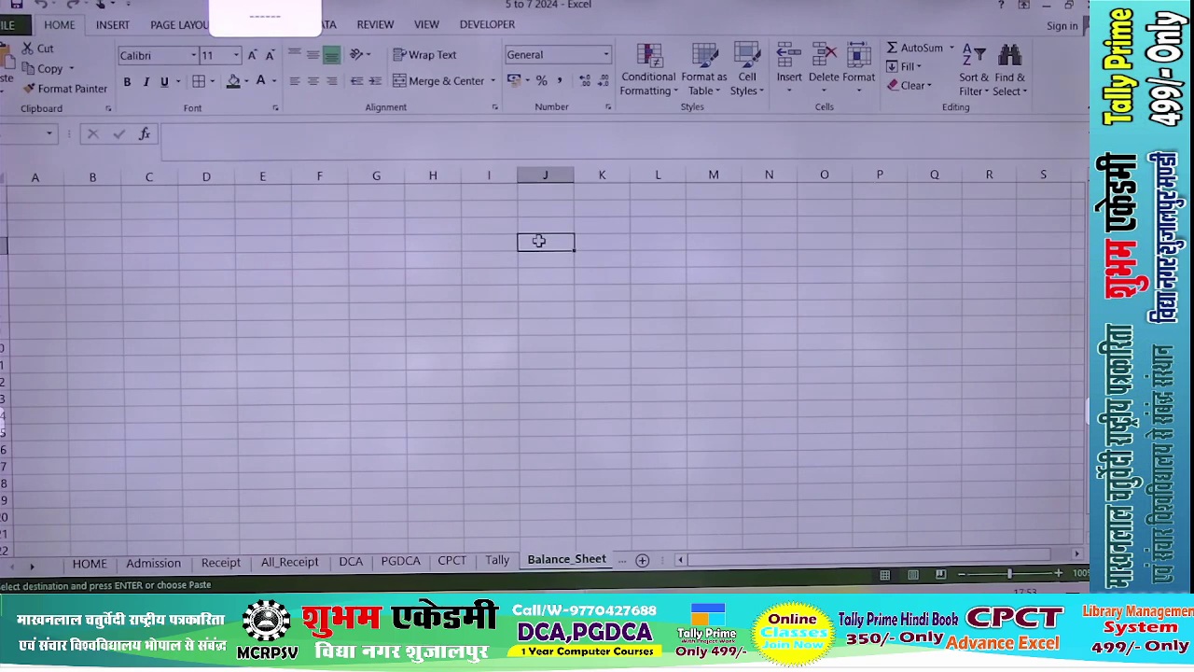
left_click(8, 92)
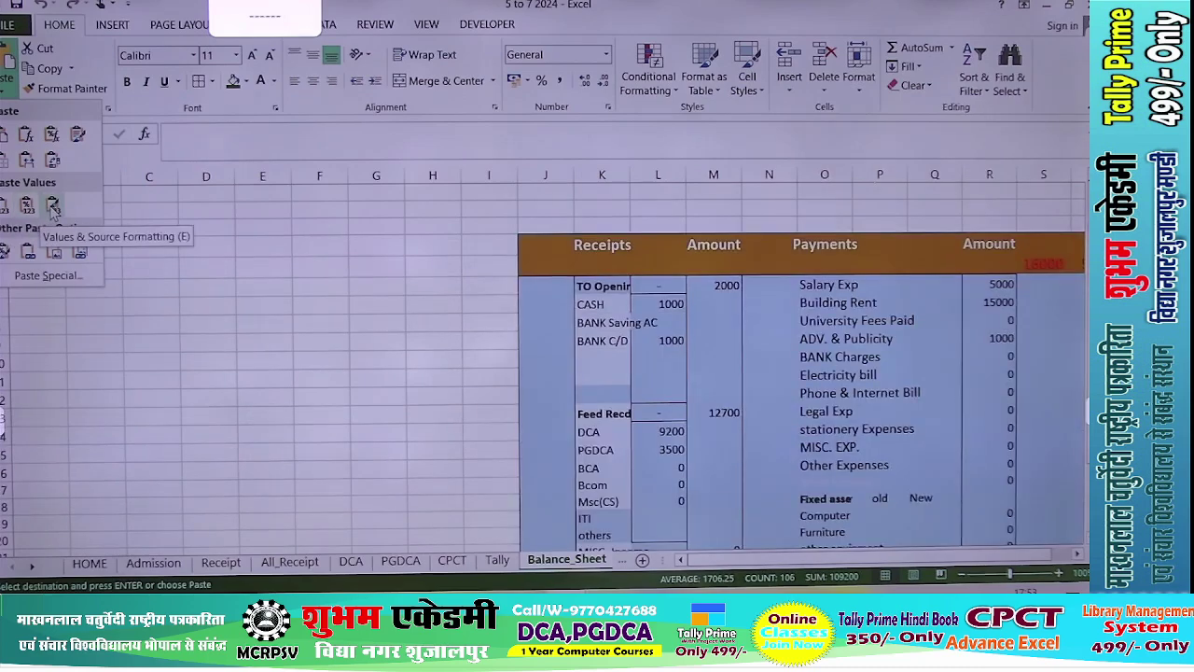
left_click(52, 206)
left_click(900, 391)
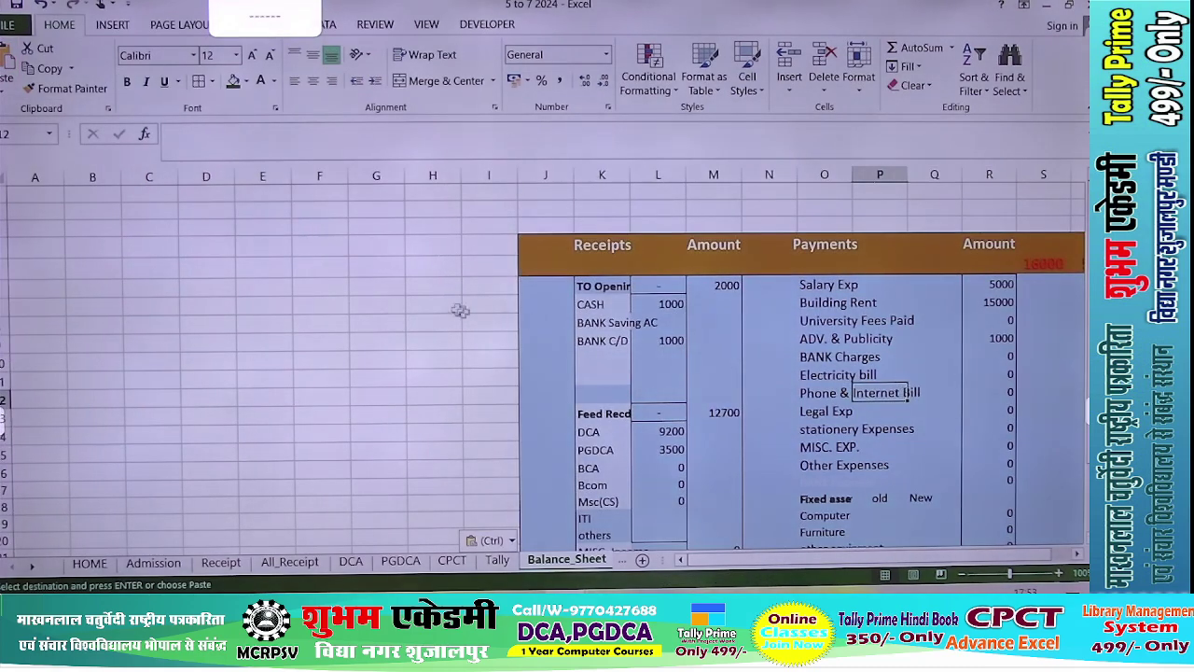
Clear the CASH and BANK C/D opening amounts, the opening balance total, and the payment amounts from Salary Exp through CLOSING BALANCE.
scroll(241, 338, "down", 1)
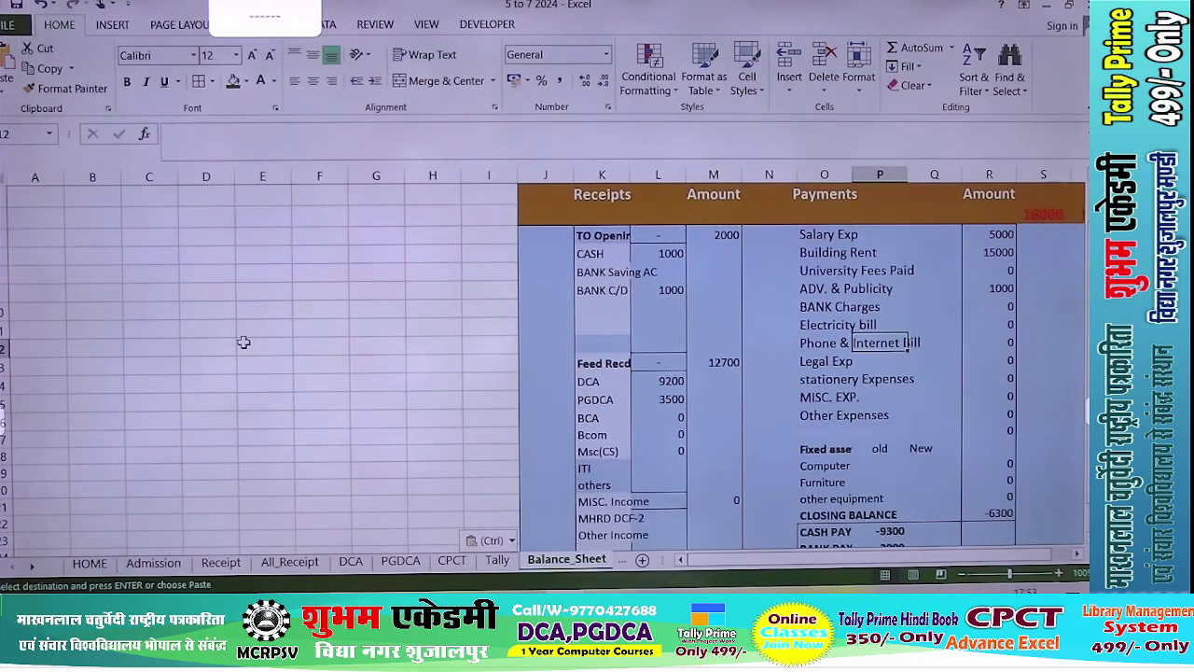
scroll(243, 342, "right", 3)
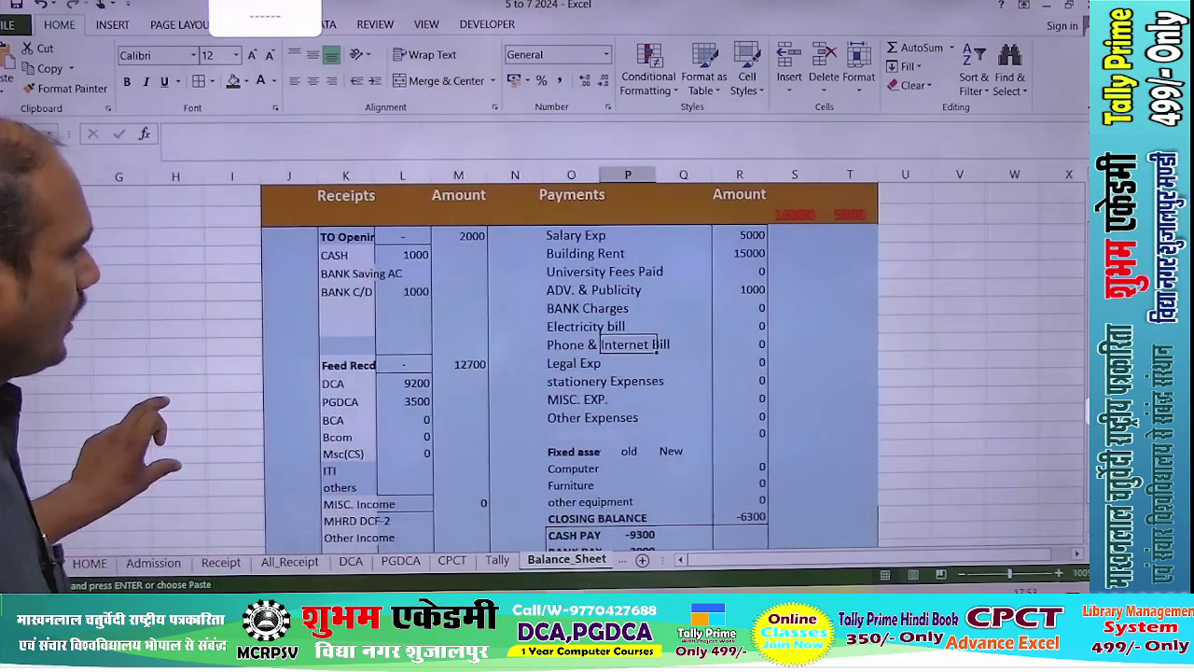
scroll(242, 342, "down", 1, "ctrl")
scroll(519, 355, "up", 1, "ctrl")
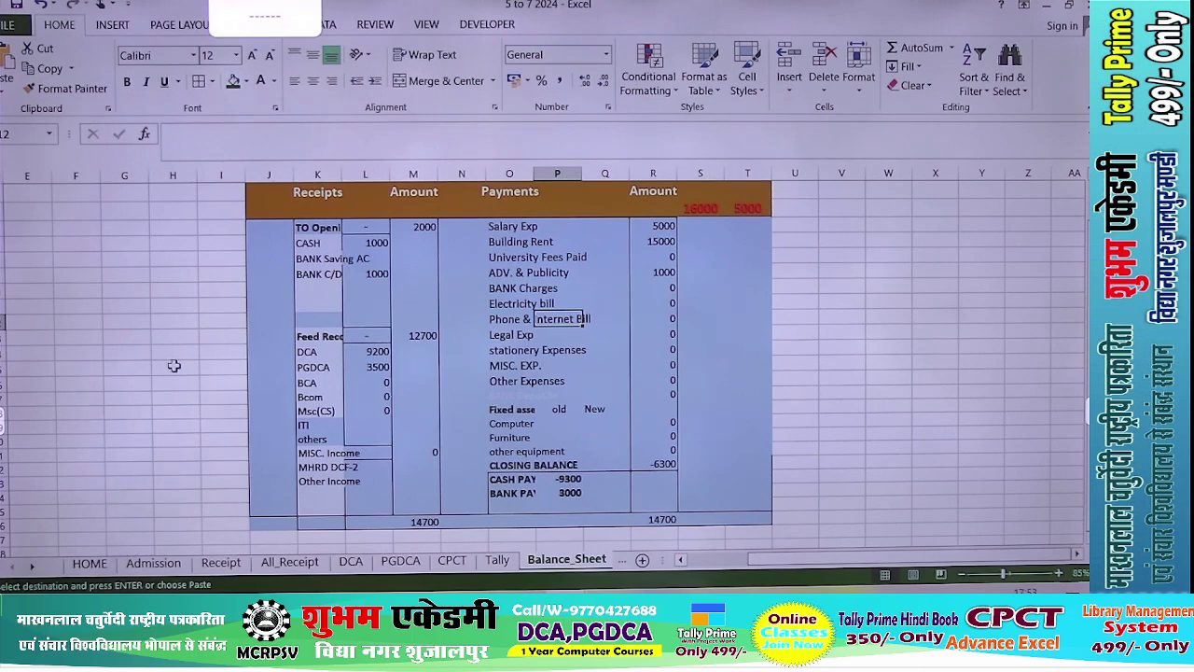
left_click(381, 243)
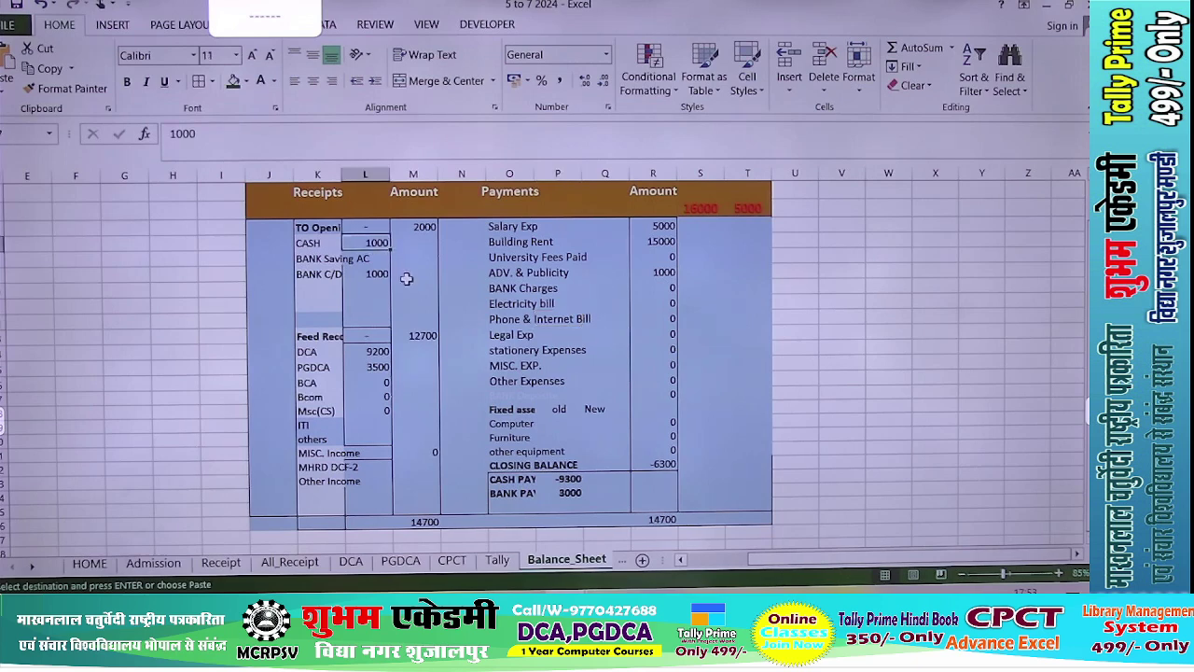
key("Delete")
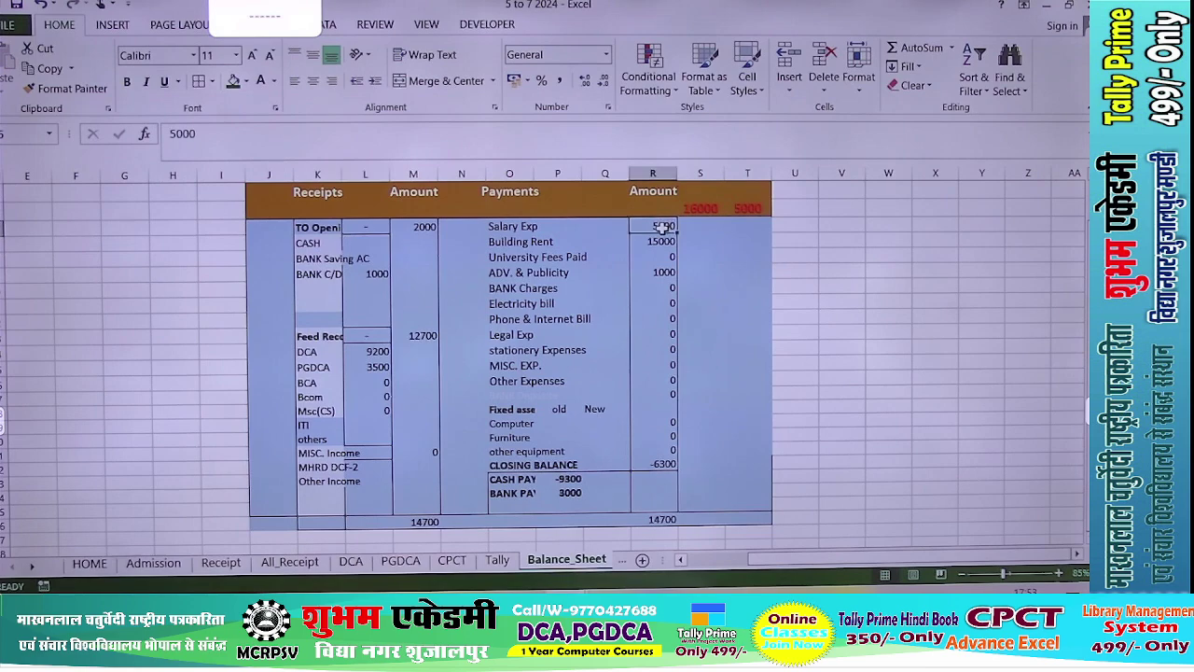
left_click_drag(662, 226, 657, 461)
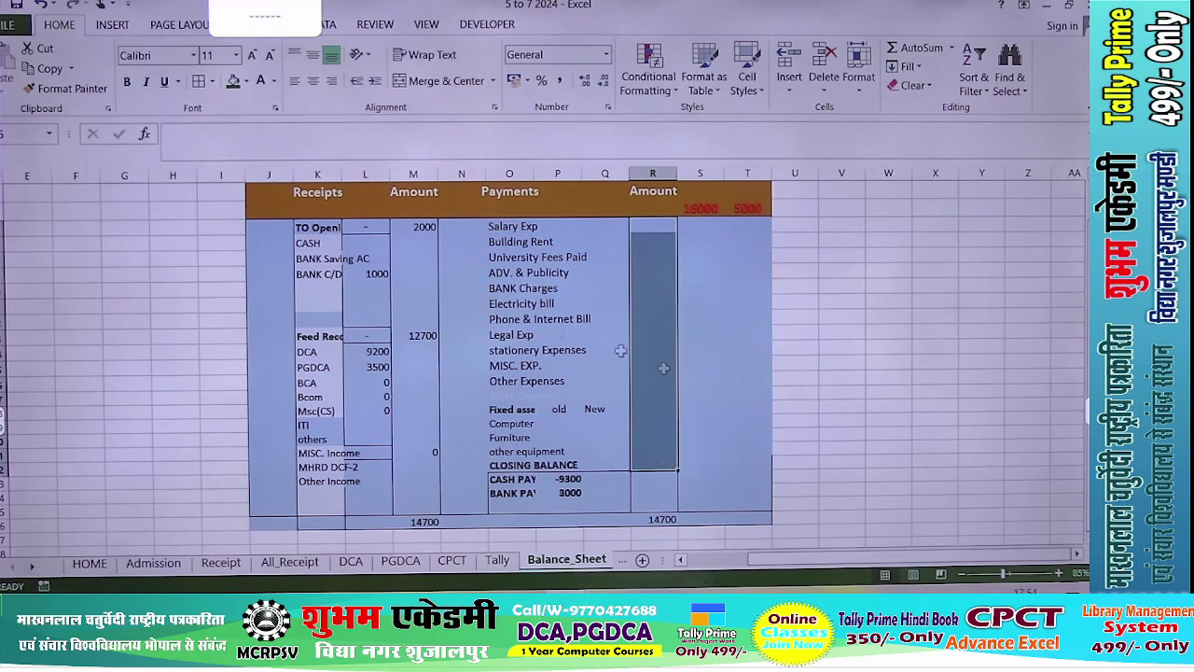
key("Delete")
left_click(361, 274)
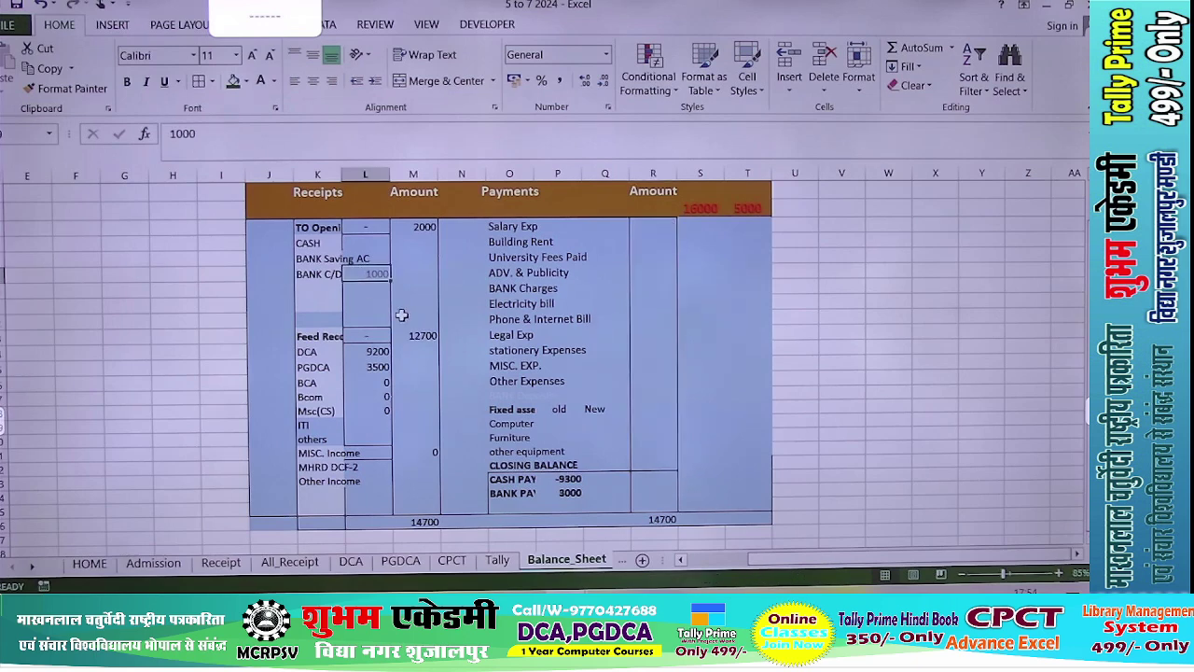
left_click(422, 229)
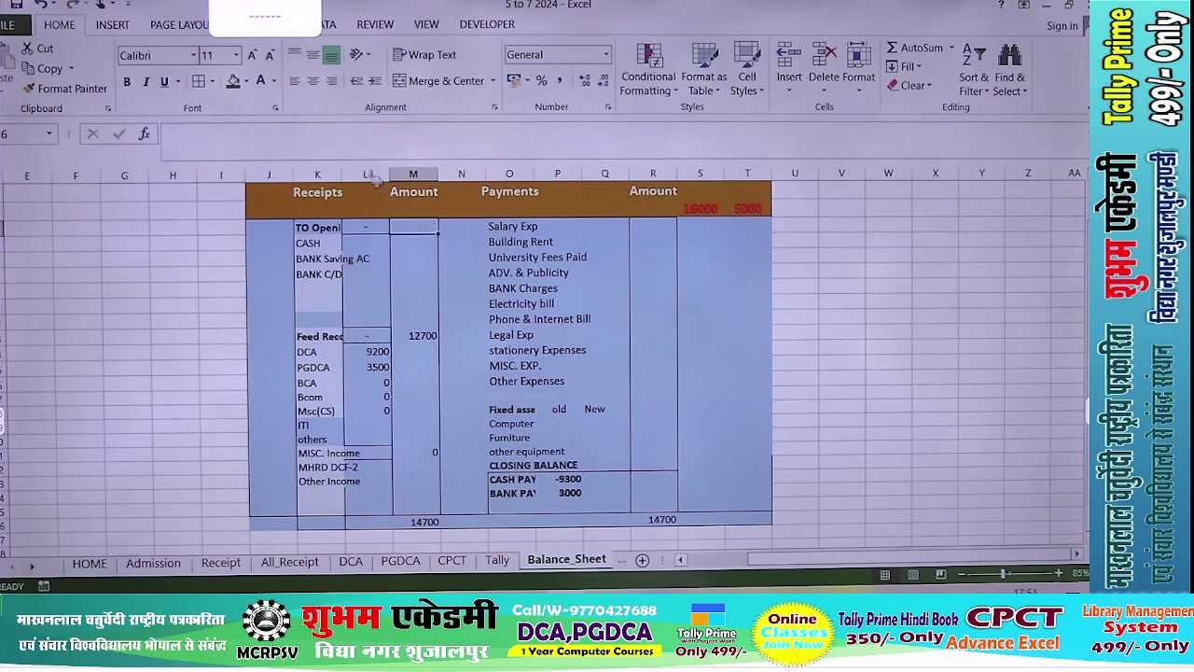
Widen column K and enter opening balances of 1000 for CASH and 1000 for BANK C/D, leaving BANK Saving AC blank.
left_click_drag(342, 164, 372, 165)
left_click(390, 241)
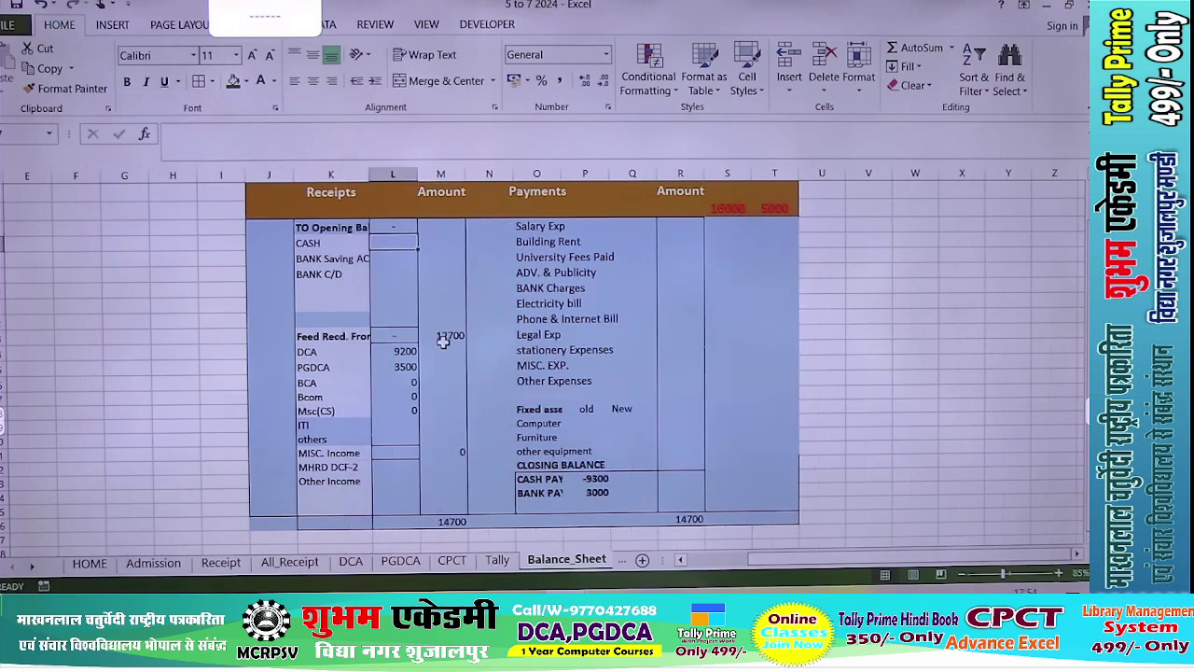
type("1000")
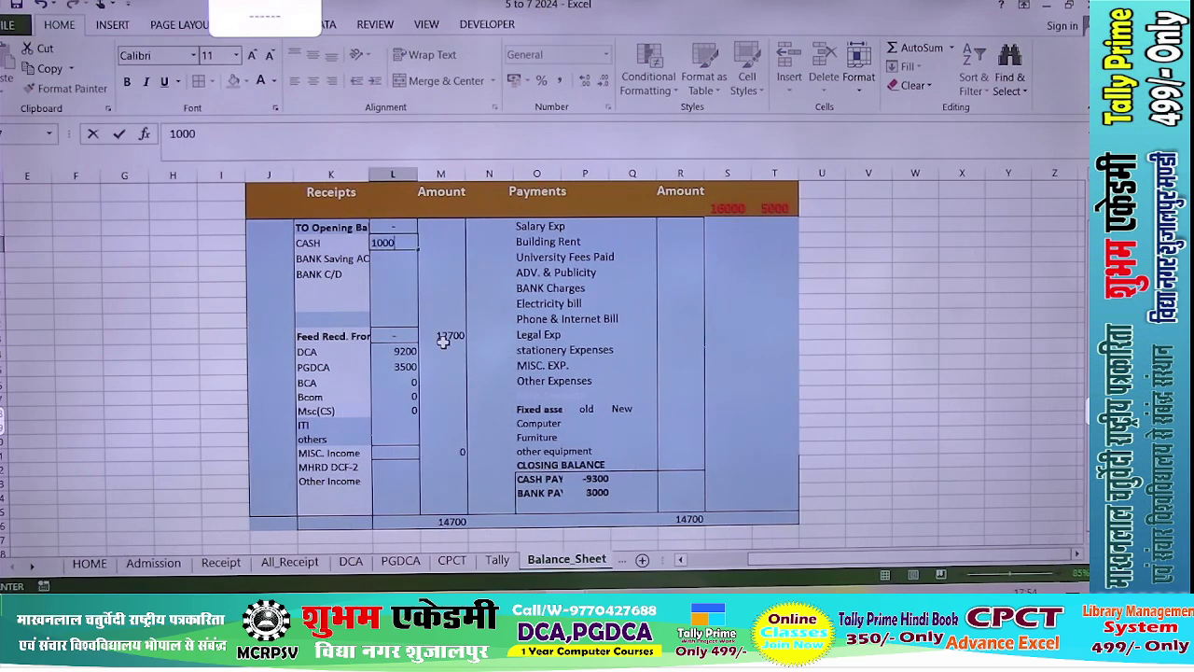
key("Return")
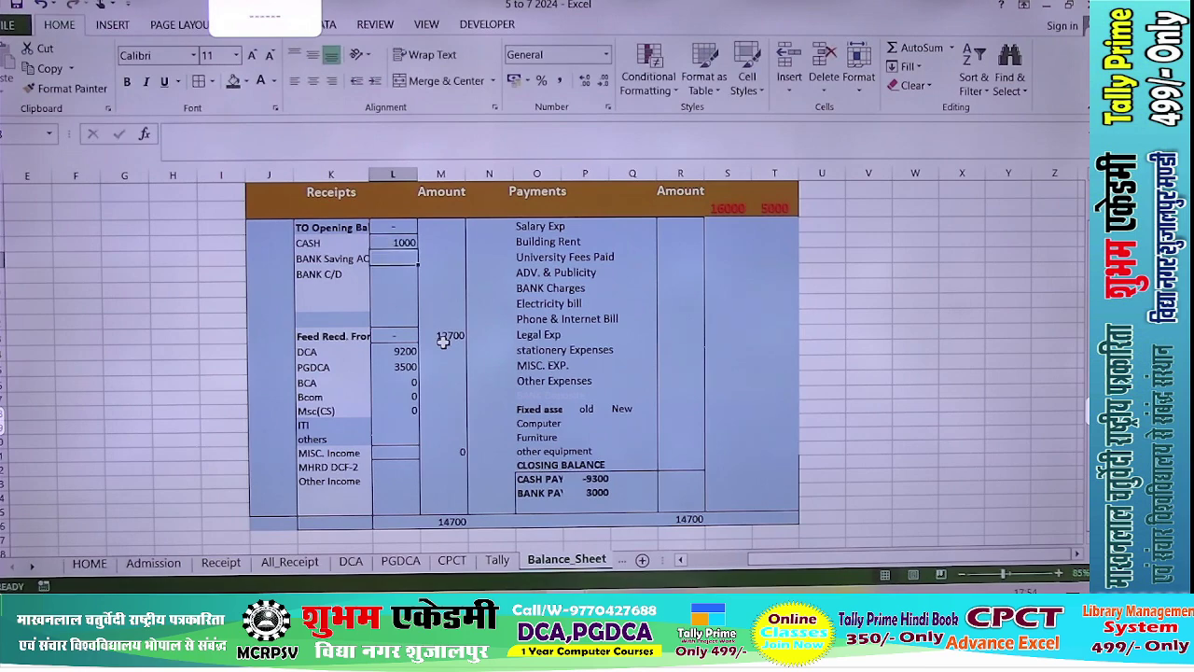
type("1")
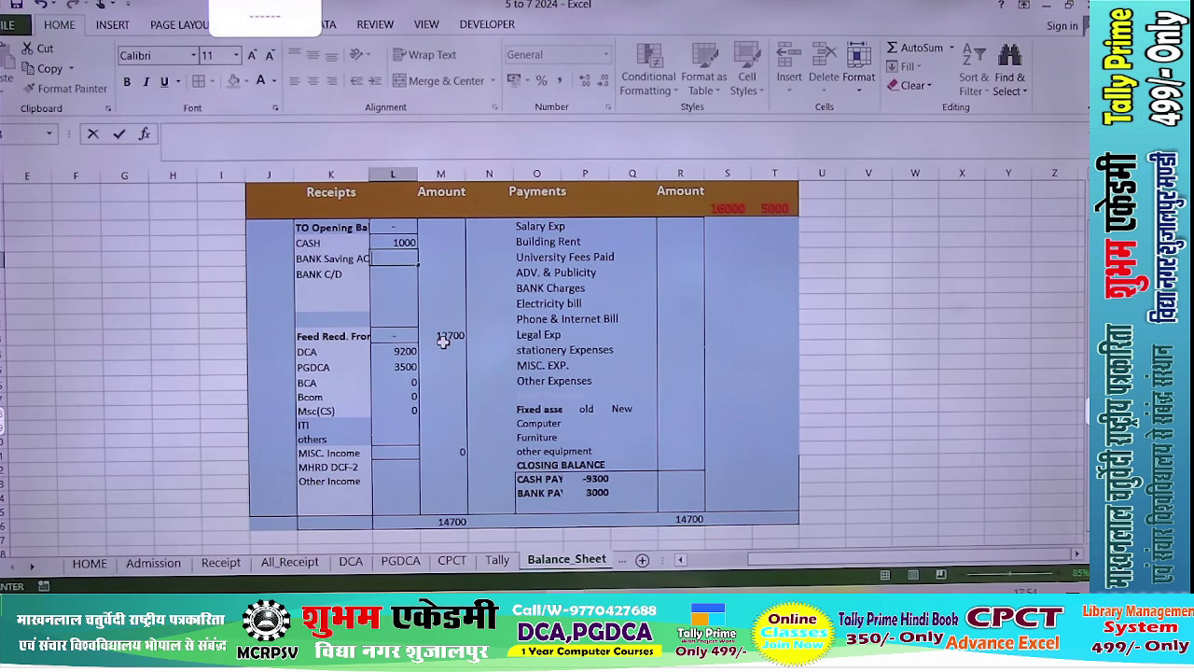
key("Return")
type("1")
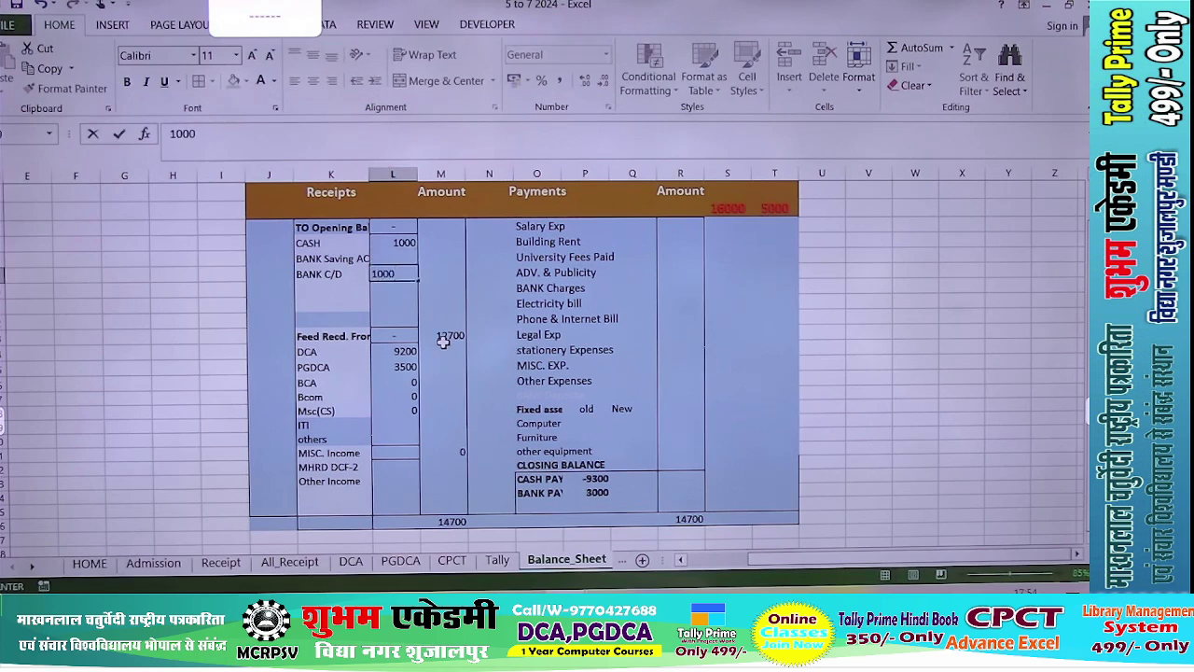
type("000")
key("Return")
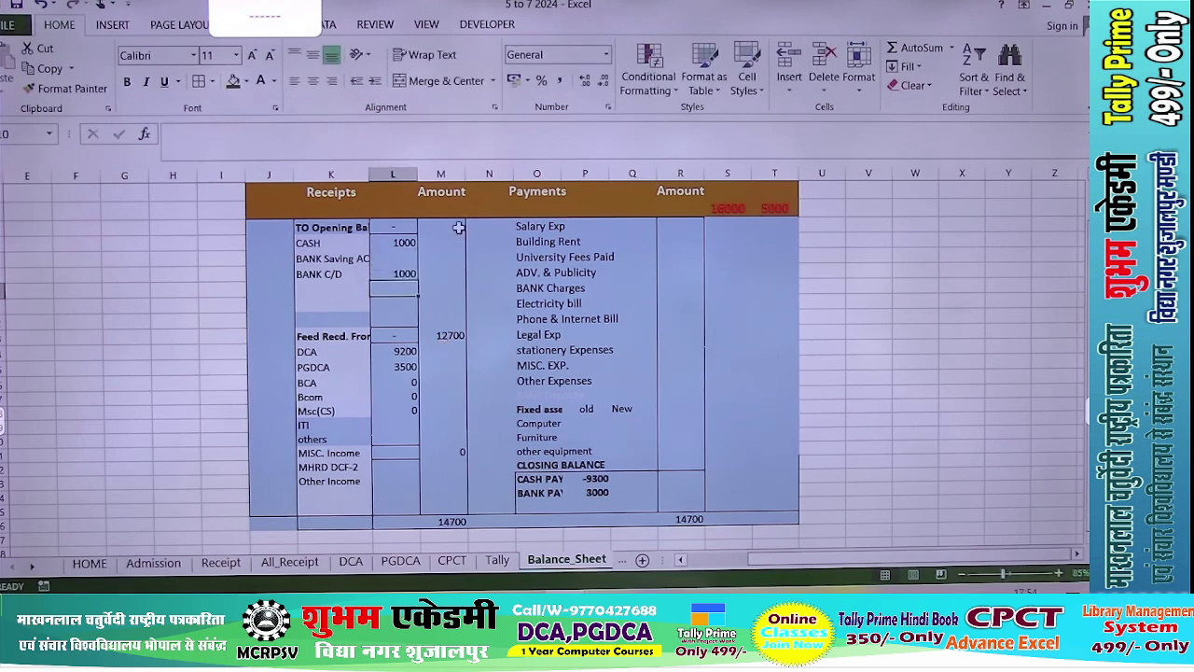
Total the opening balance in M6 with the formula =L7+L9.
left_click(440, 226)
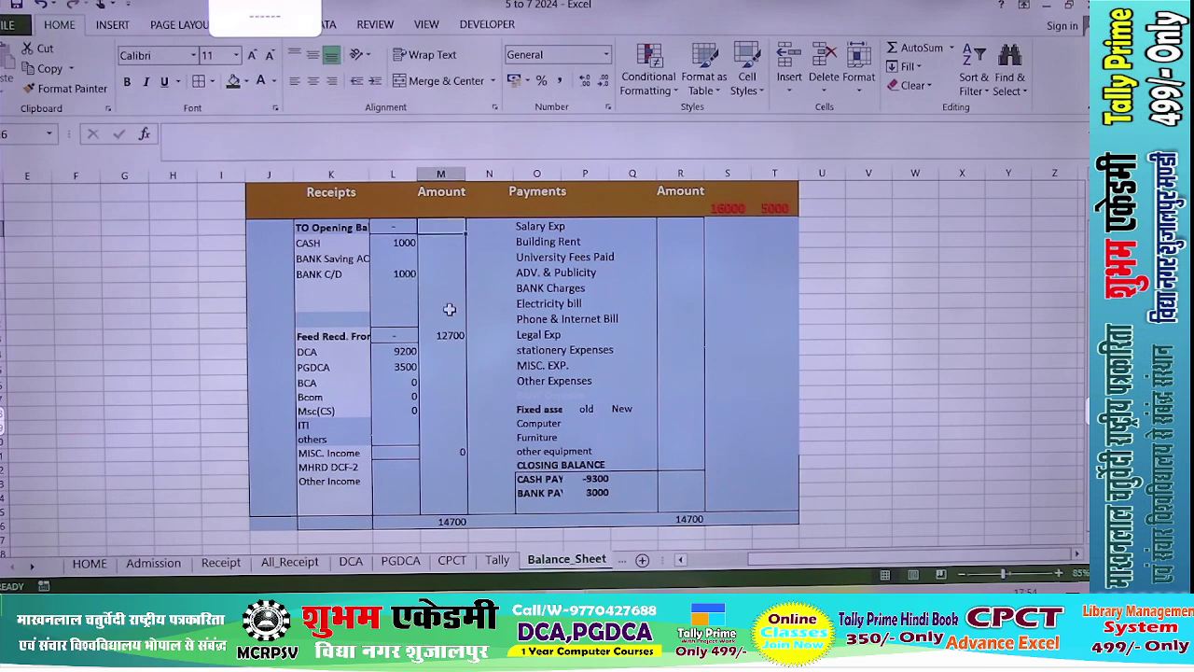
type("=")
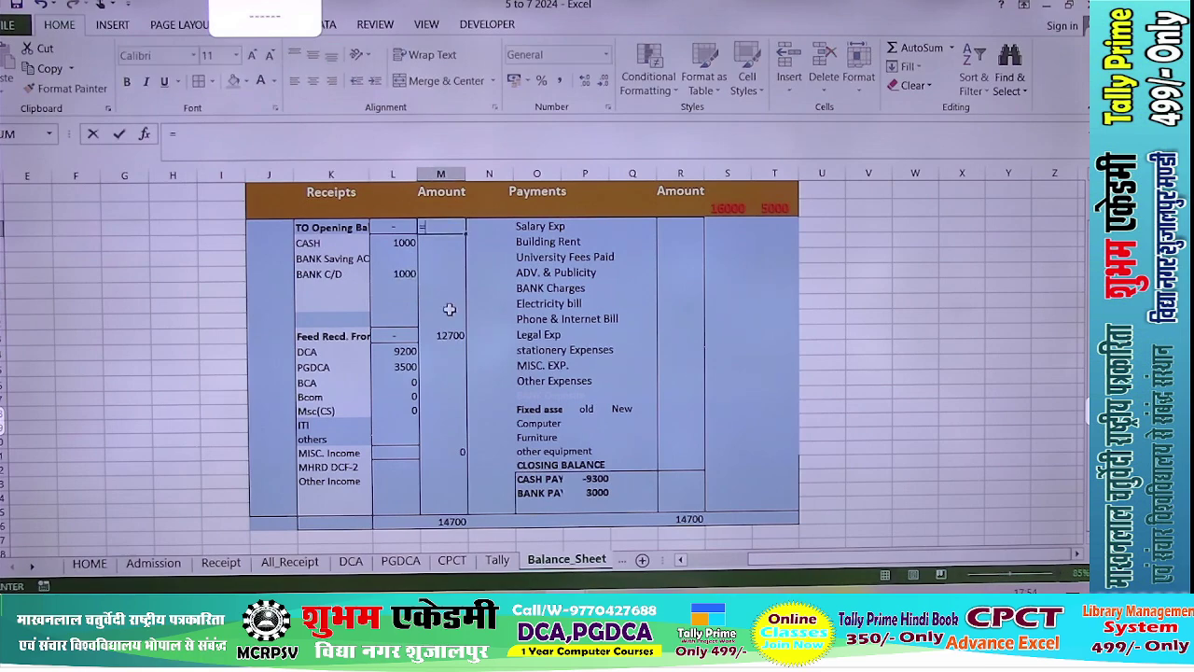
left_click(403, 243)
type("+")
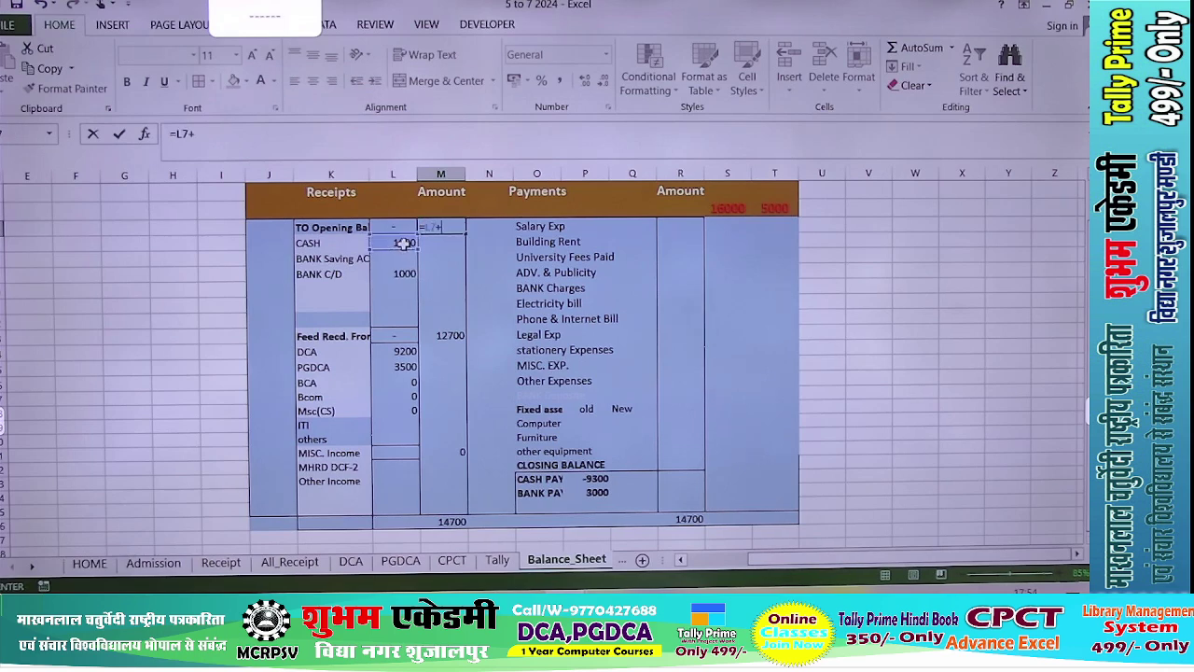
left_click(404, 274)
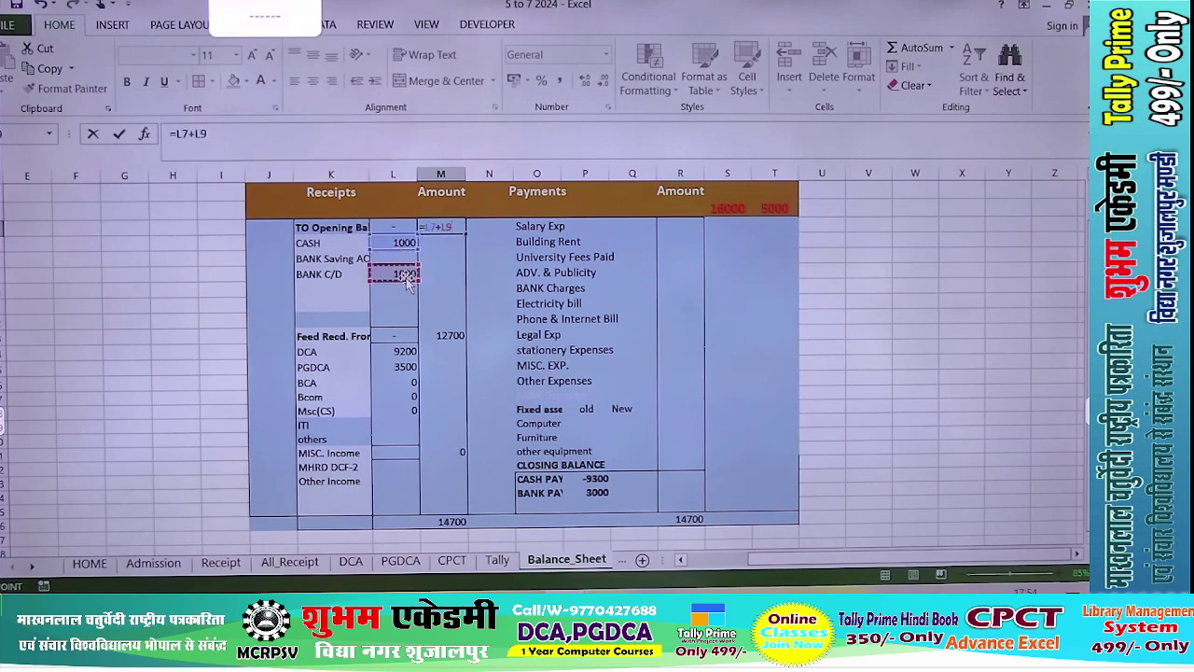
key("Return")
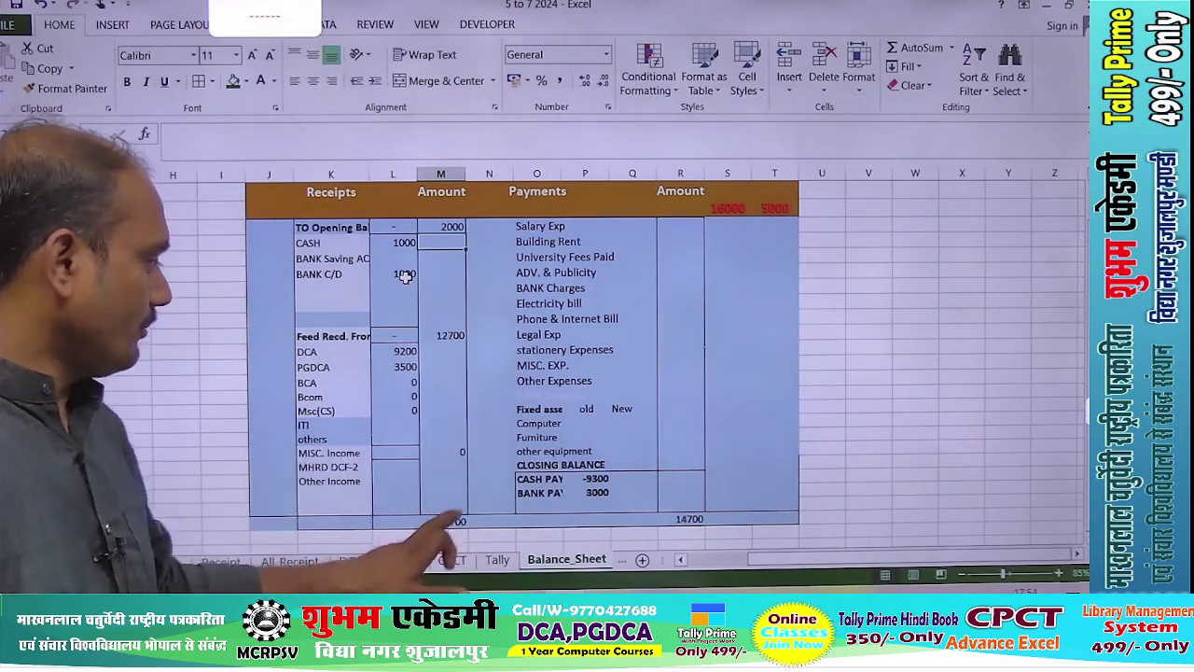
Replace the receipts grand total in M26 with the formula =SUM(M6:M25).
left_click(453, 522)
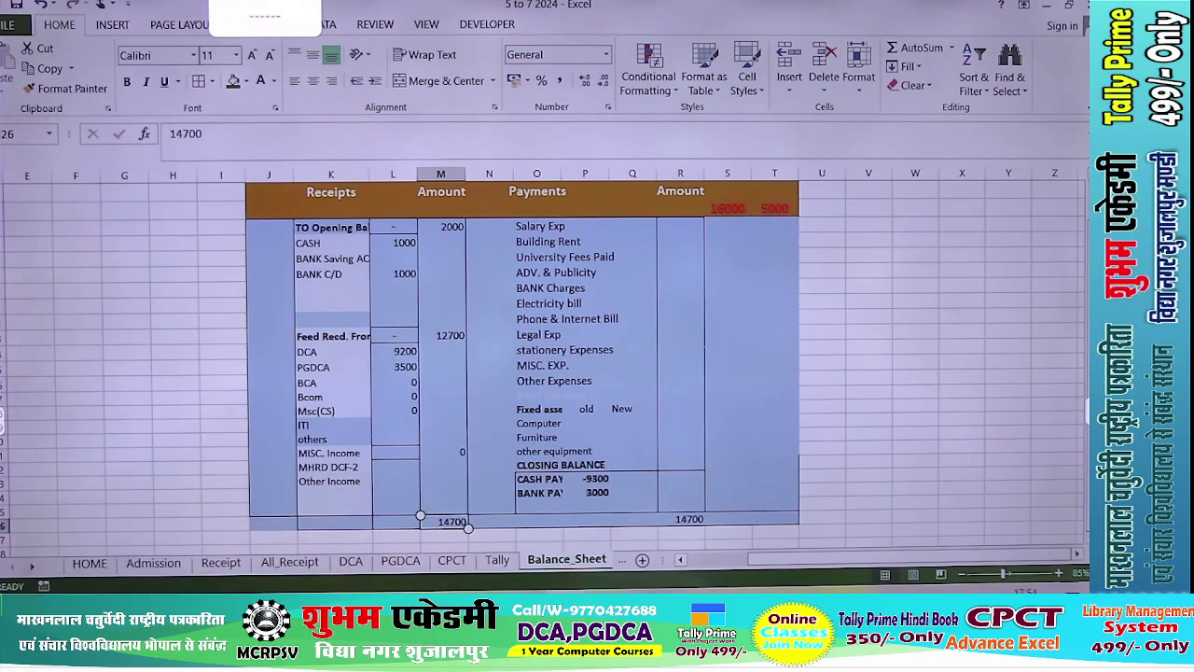
type("=")
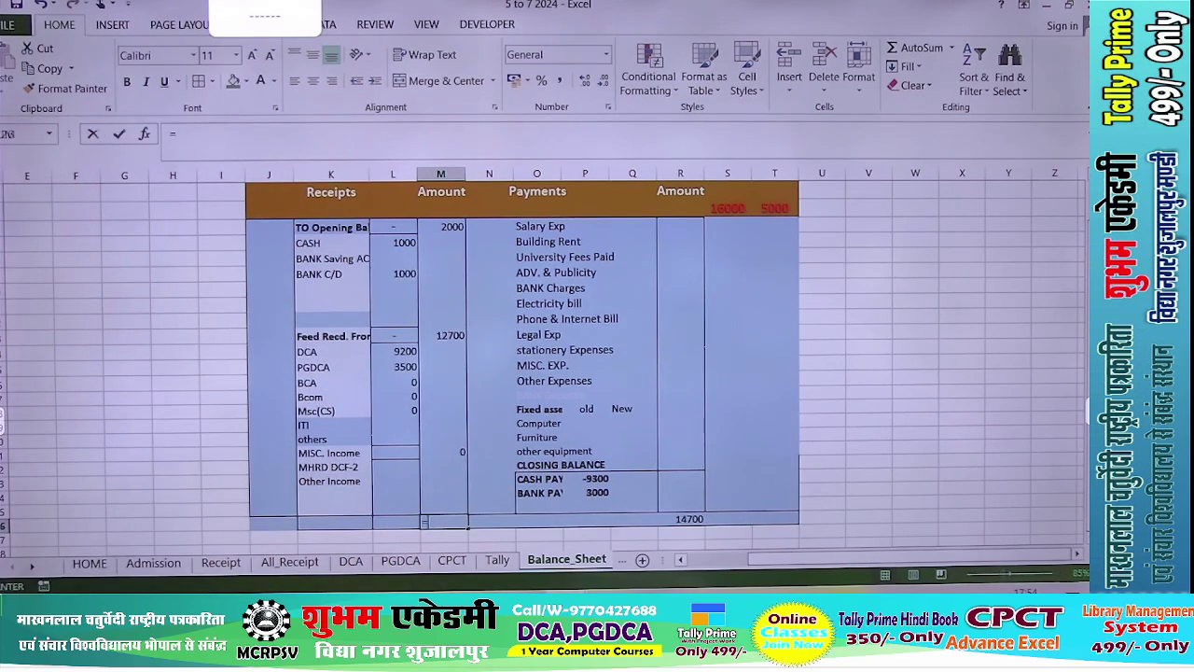
type("sum")
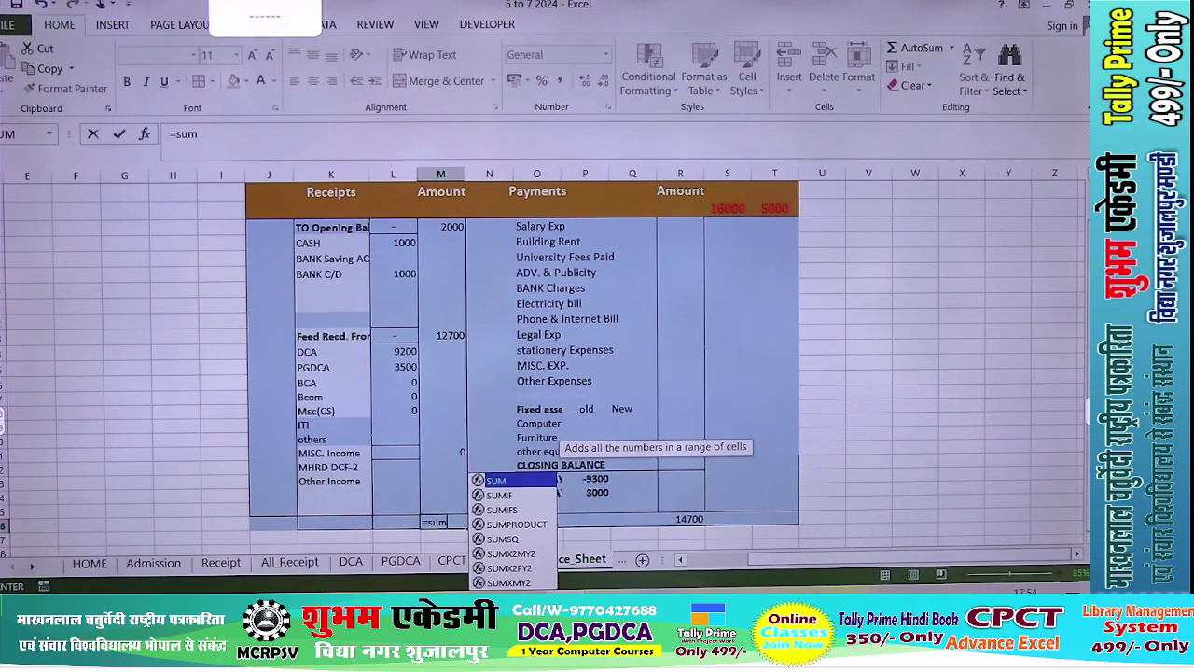
type("(")
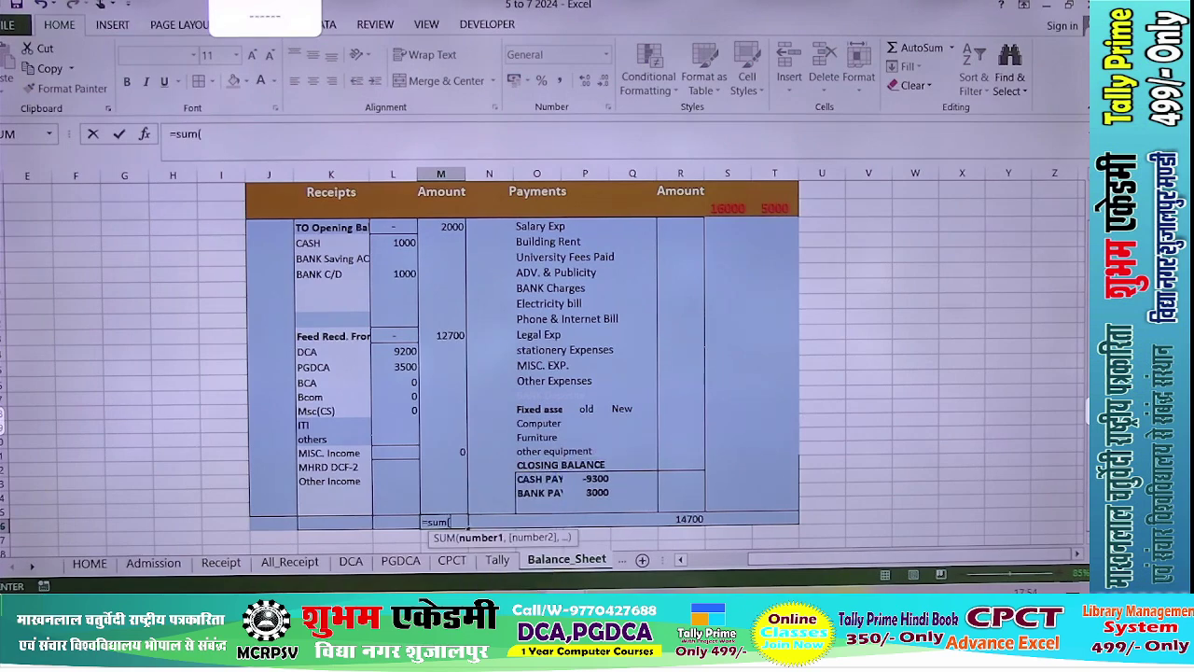
left_click_drag(431, 221, 450, 504)
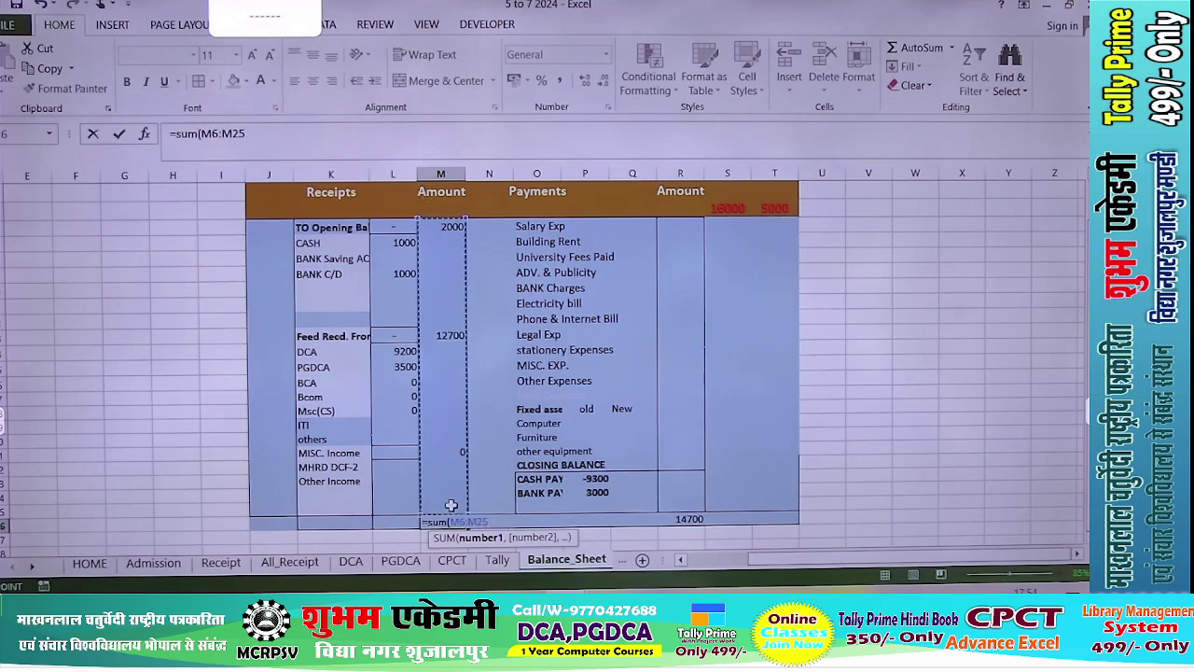
type(")")
key("Return")
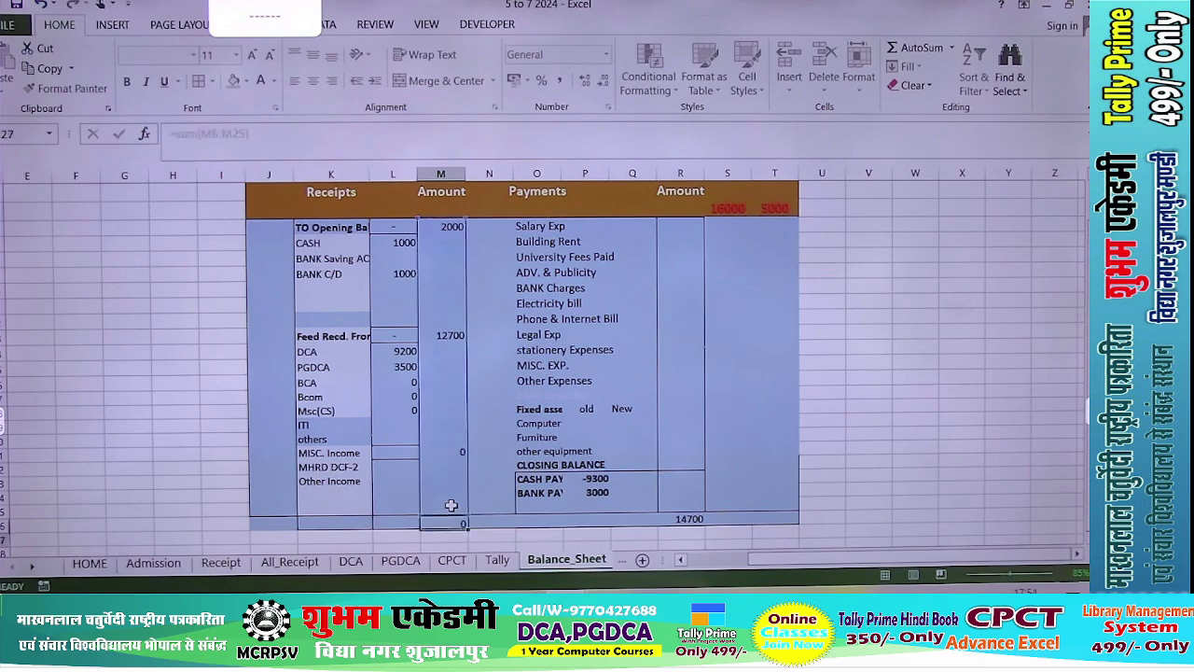
Replace the payments grand total in R26 with the formula =SUM(R6:R22).
left_click(695, 520)
type("=")
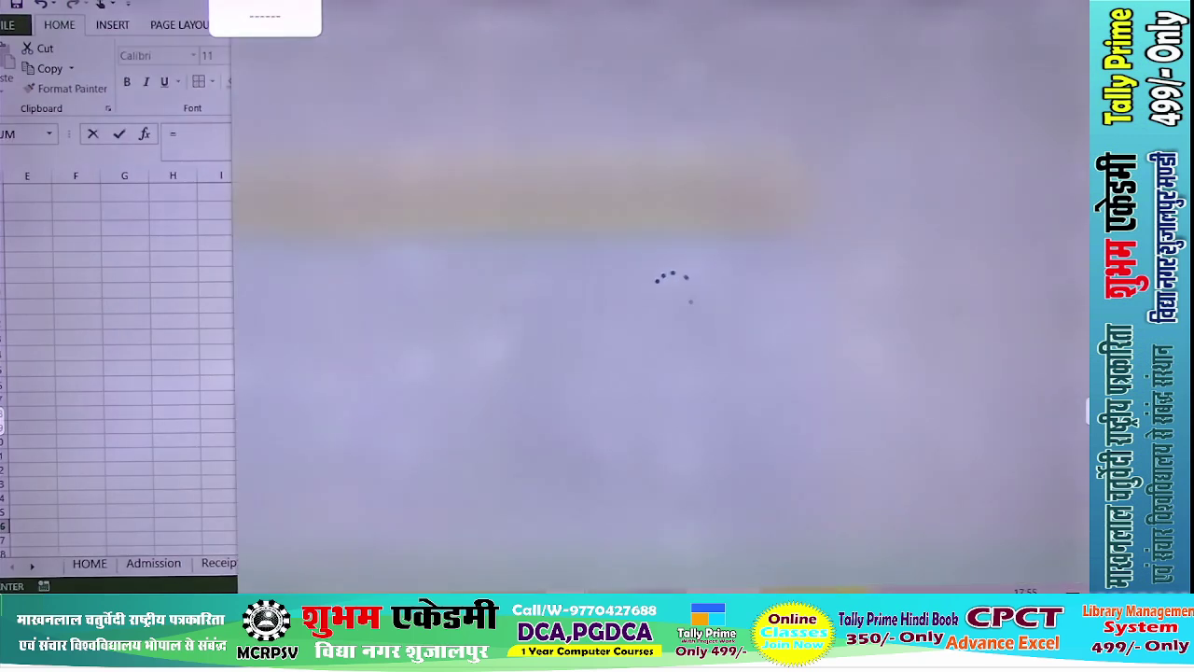
left_click(140, 438)
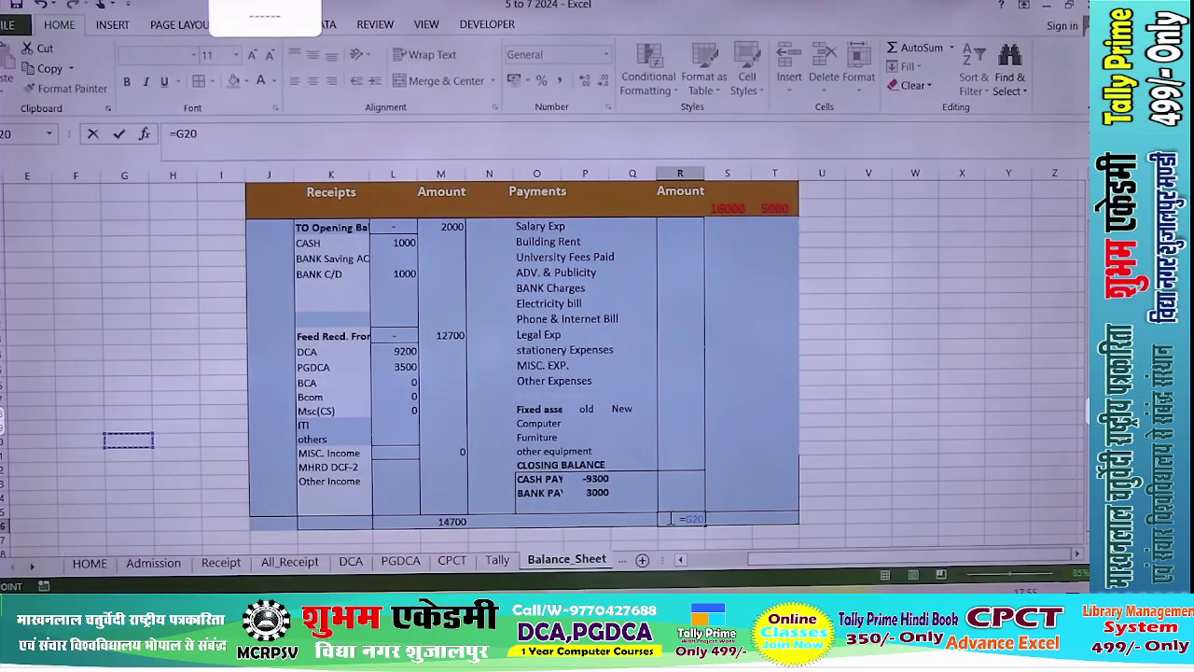
key("BackSpace")
key("BackSpace")
key("BackSpace")
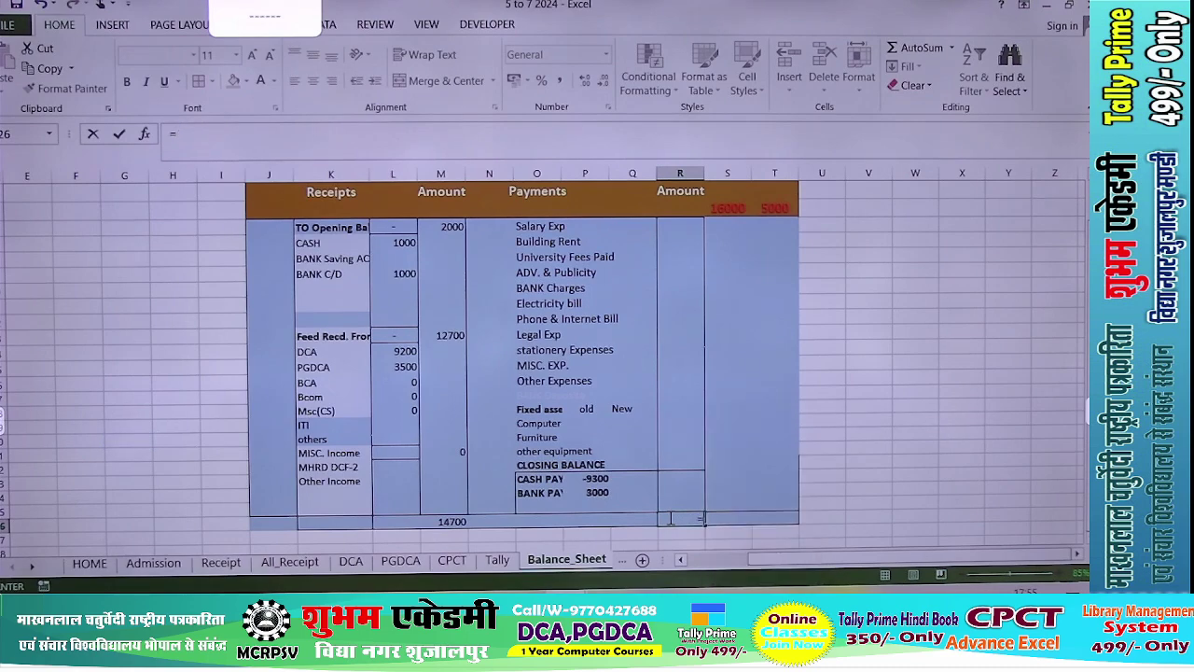
type("sum(")
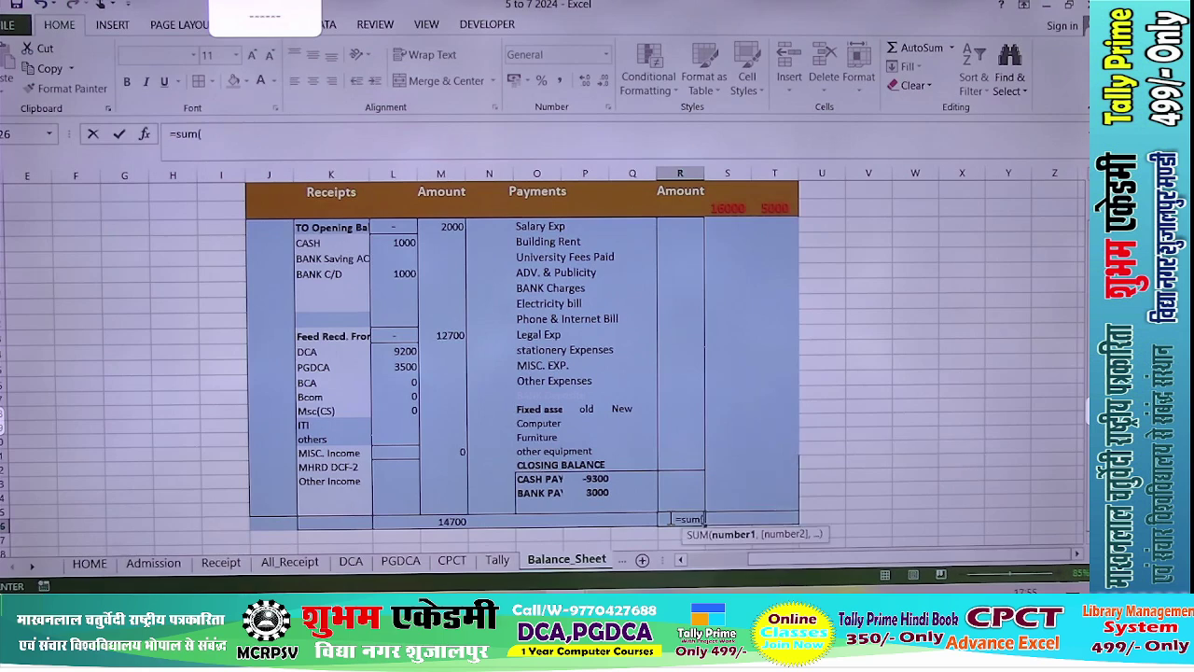
left_click_drag(674, 227, 684, 460)
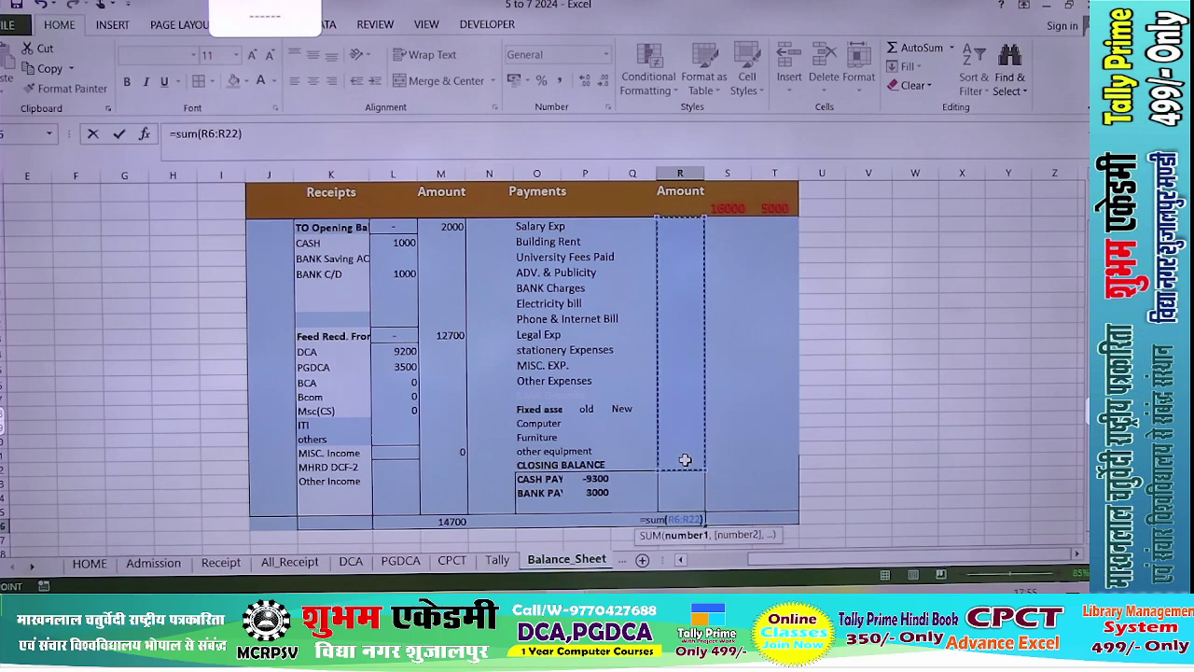
key("Return")
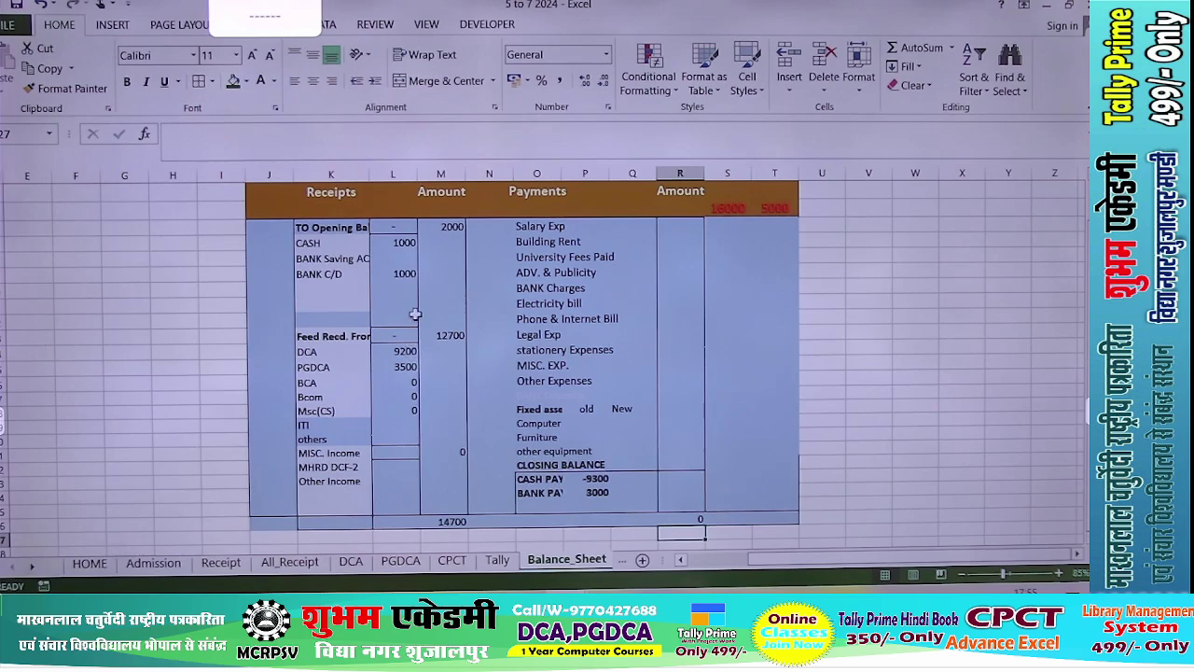
Clear the fee amounts received from DCA through Msc(CS) and the fees received total in M13.
left_click(445, 347)
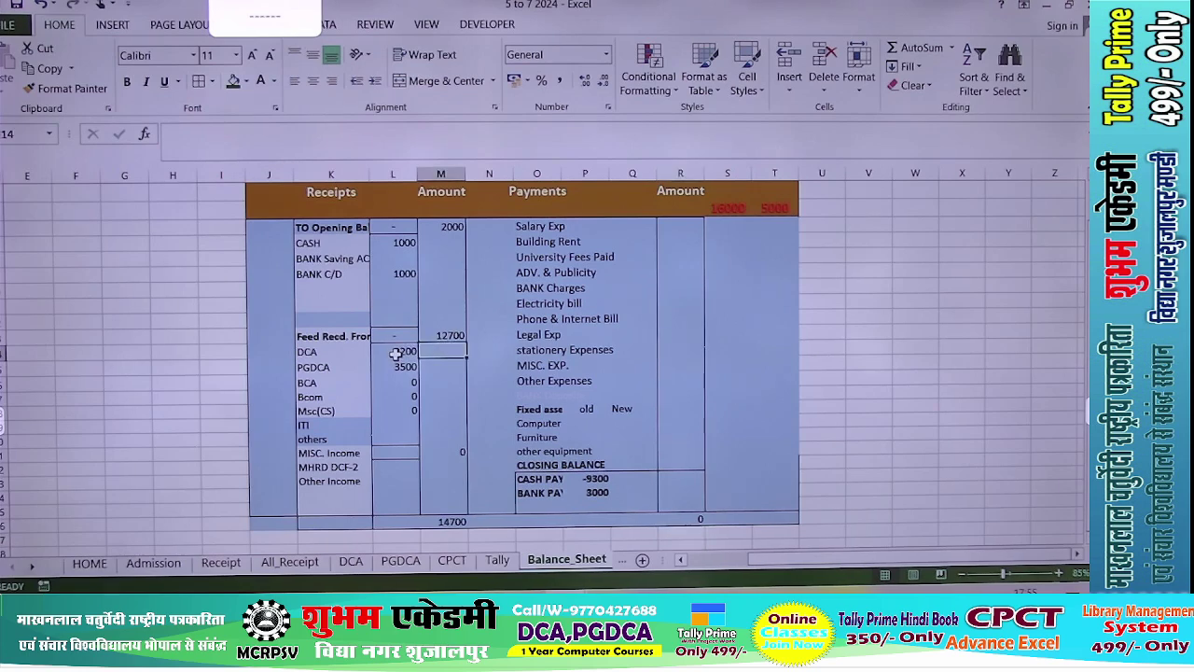
left_click_drag(396, 353, 396, 411)
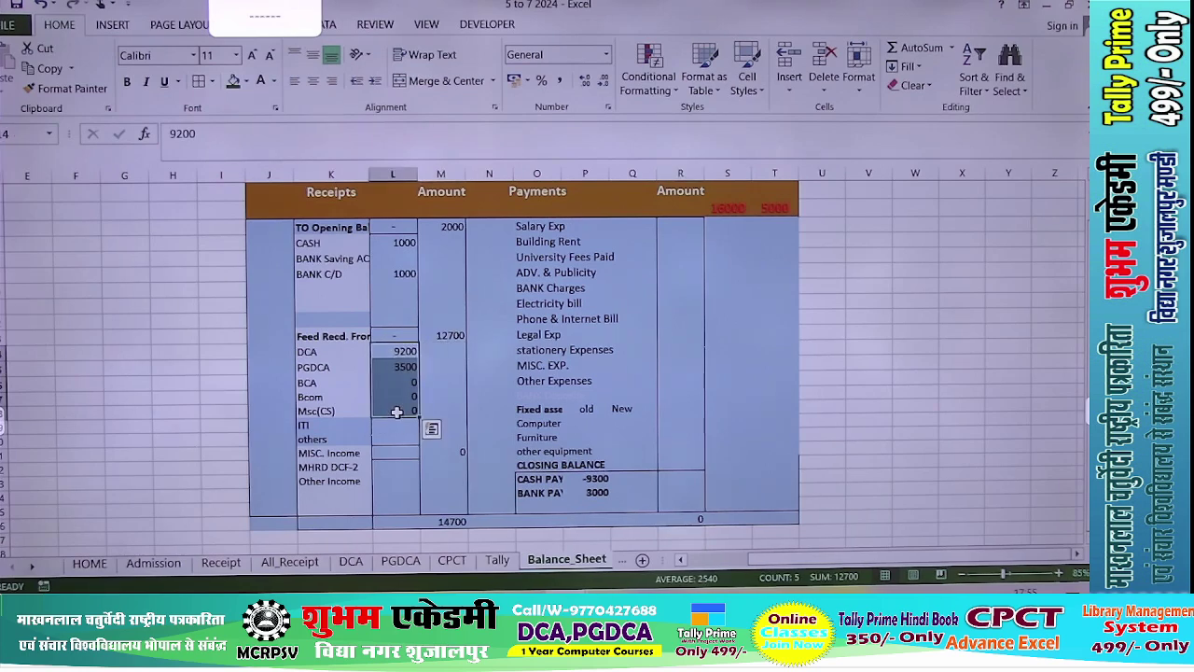
key("Delete")
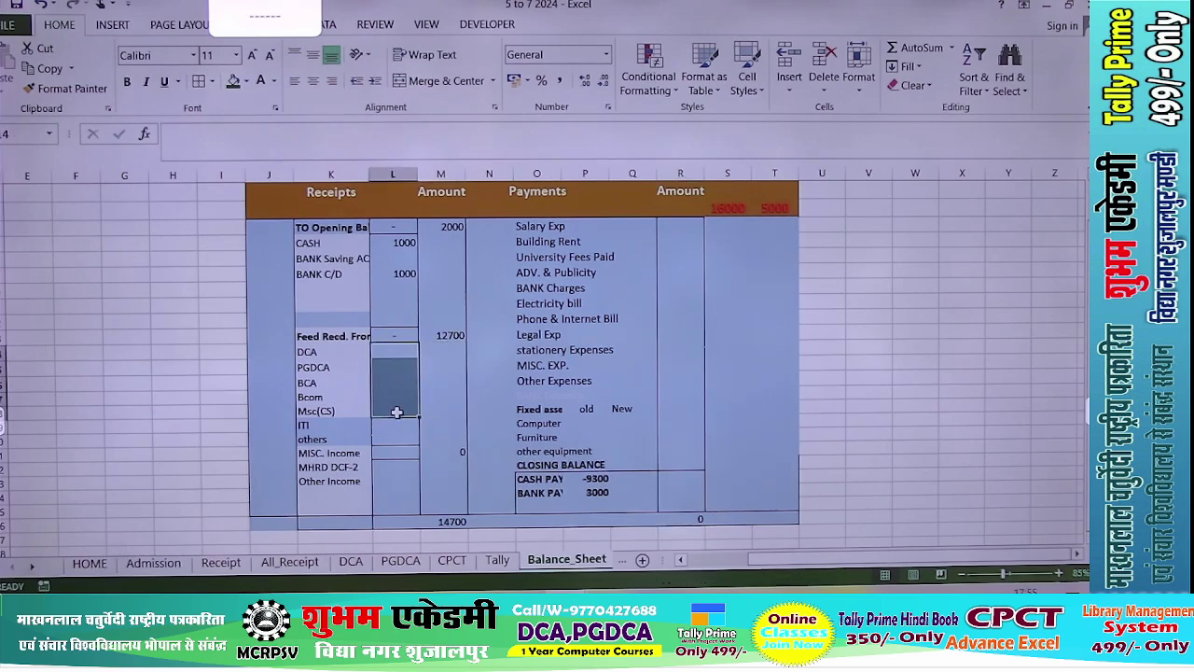
left_click(439, 336)
key("Delete")
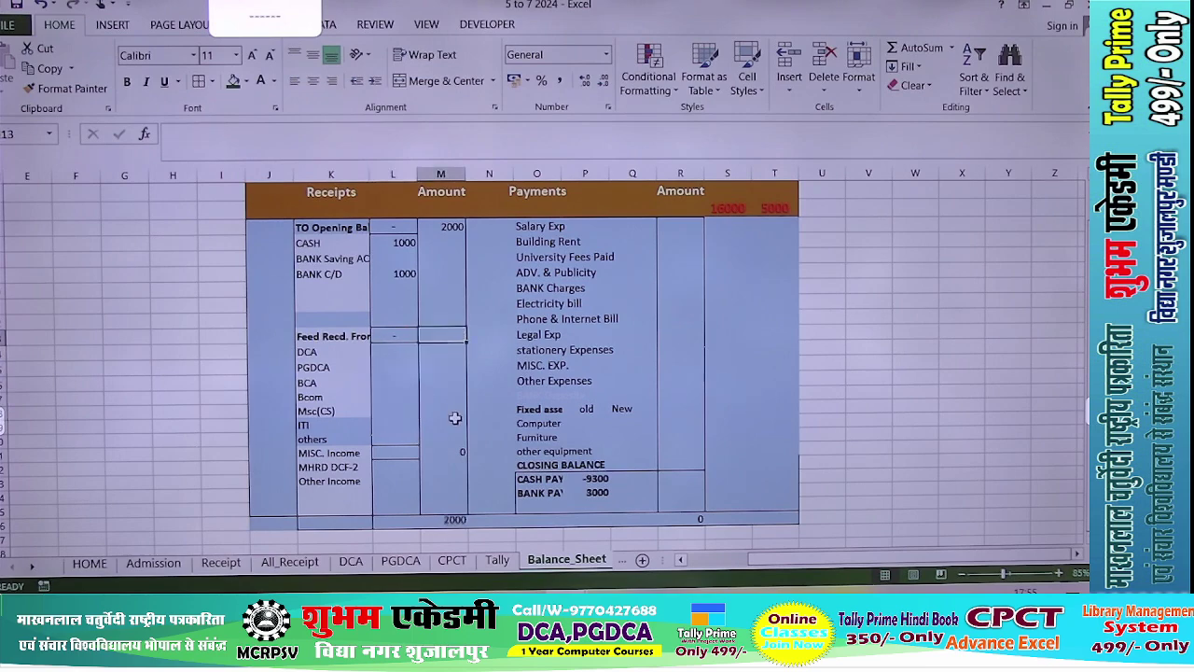
Clear the CASH PAY and BANK PAY amounts under CLOSING BALANCE.
left_click(686, 522)
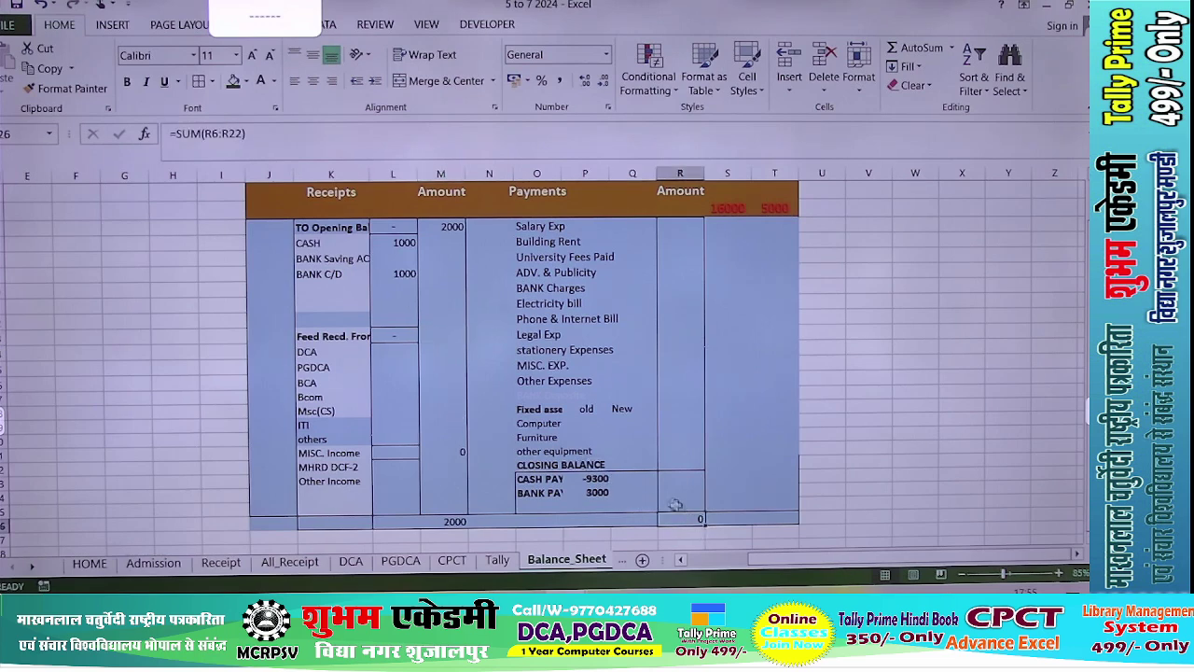
left_click(607, 478)
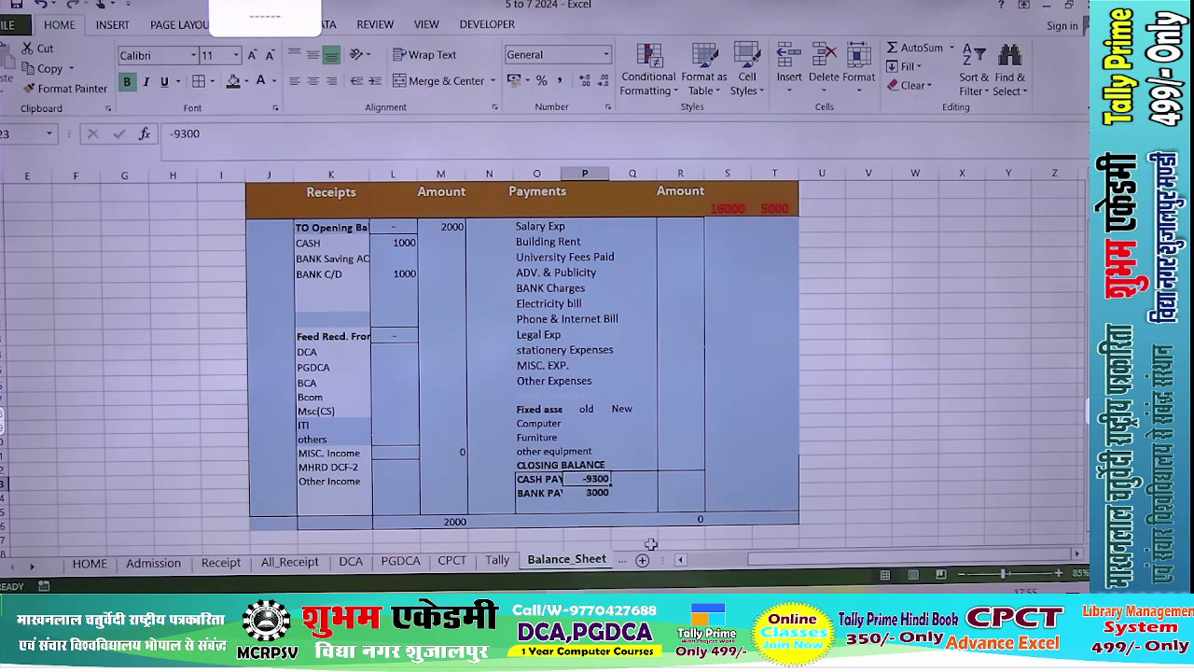
key("Delete")
key("Down")
key("Delete")
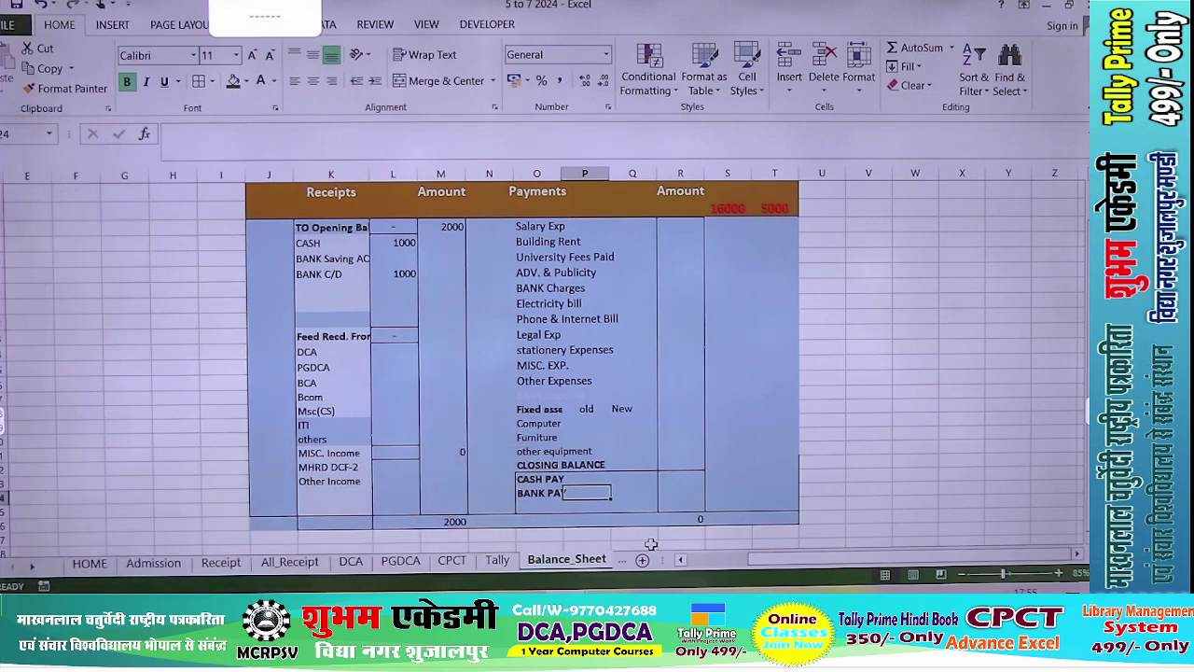
Link the closing BANK PAY amount in P24 to =L9 and the CASH PAY amount in P23 to =L7.
type("=")
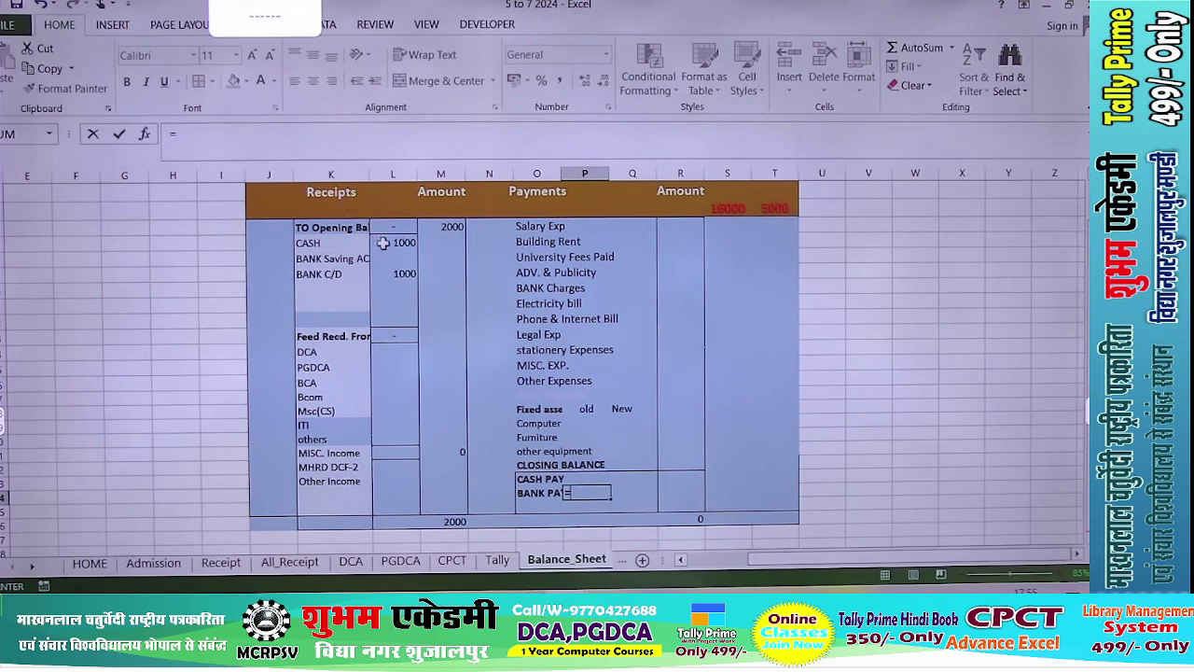
left_click(392, 271)
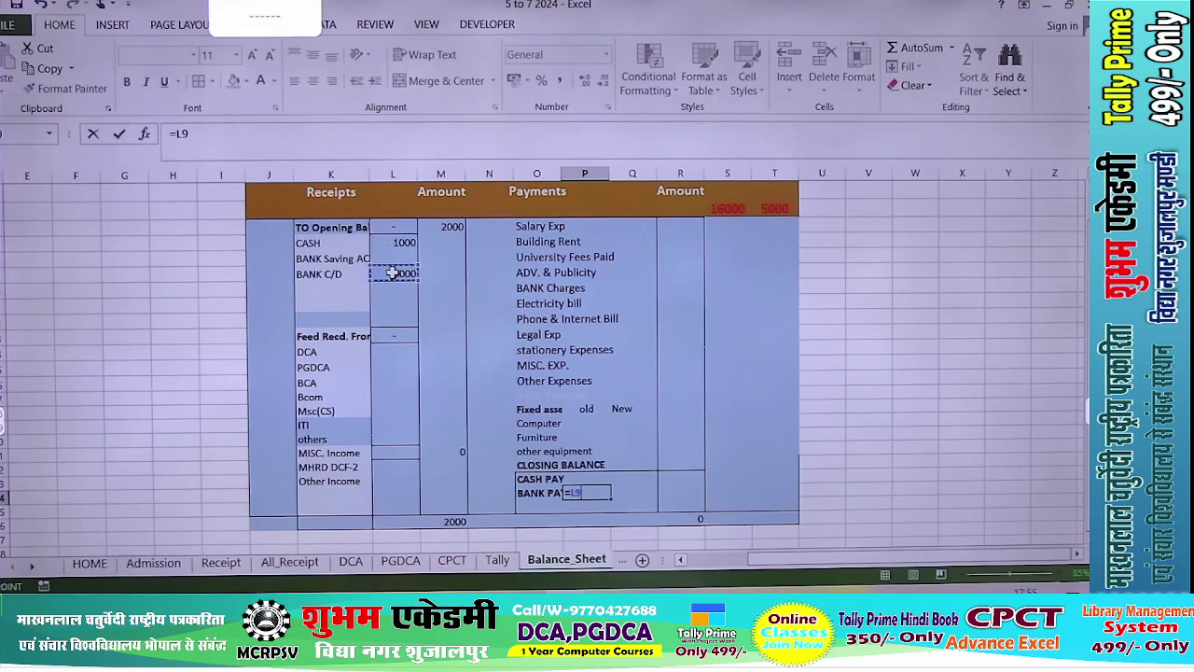
key("Return")
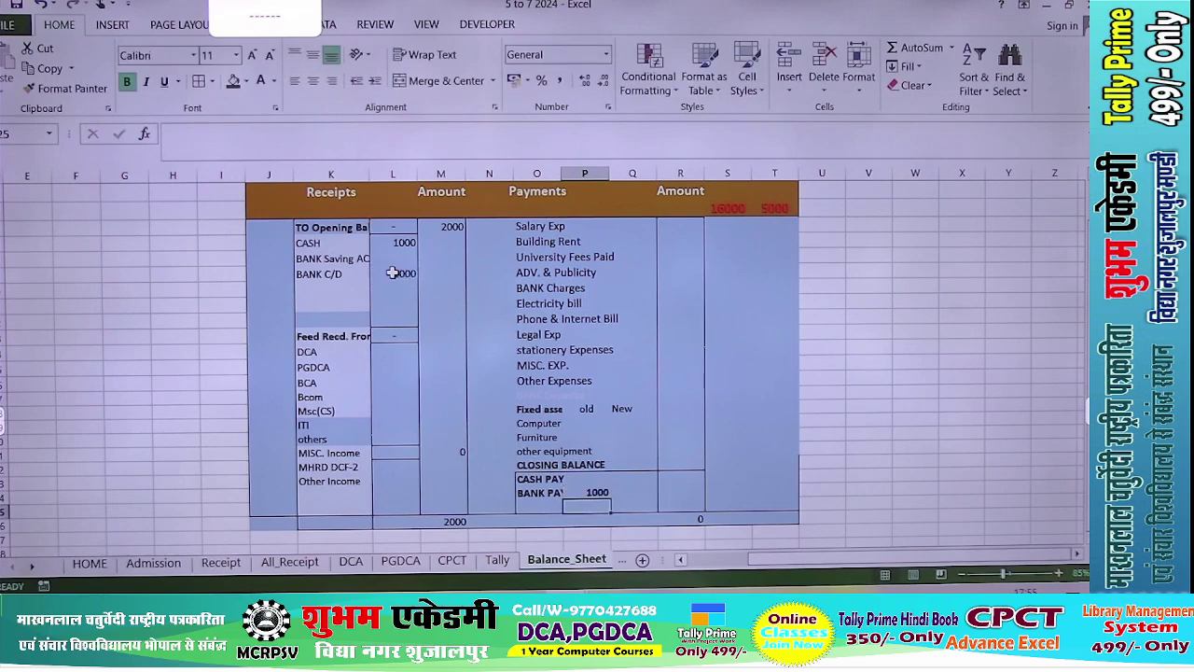
left_click(594, 479)
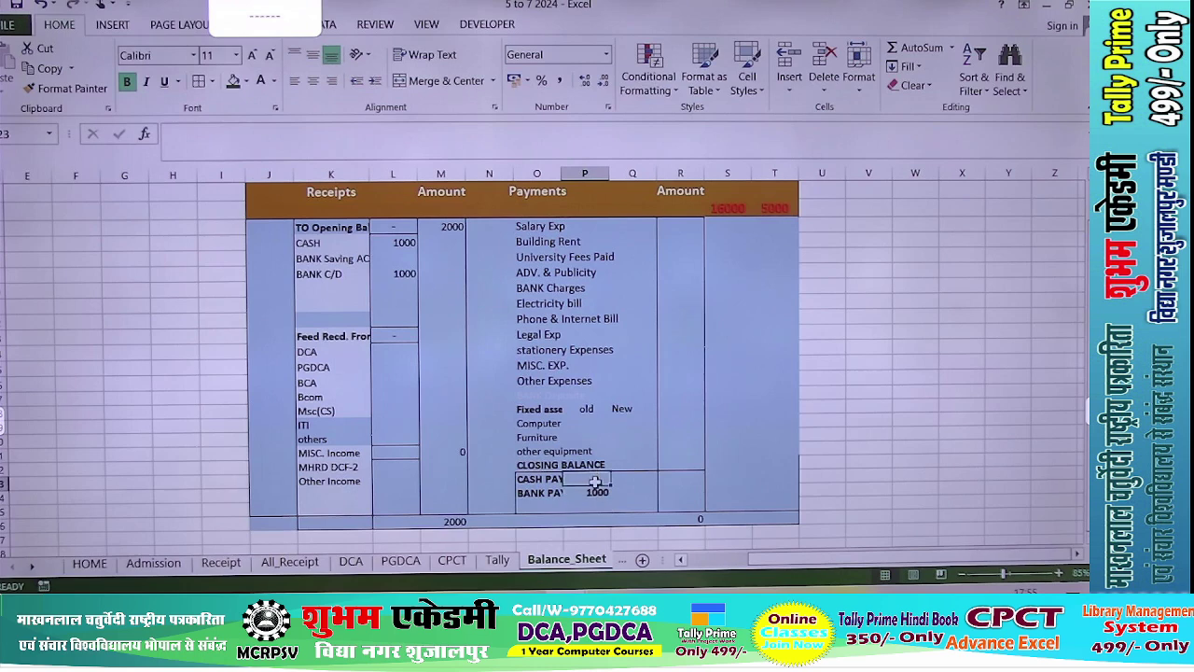
type("=")
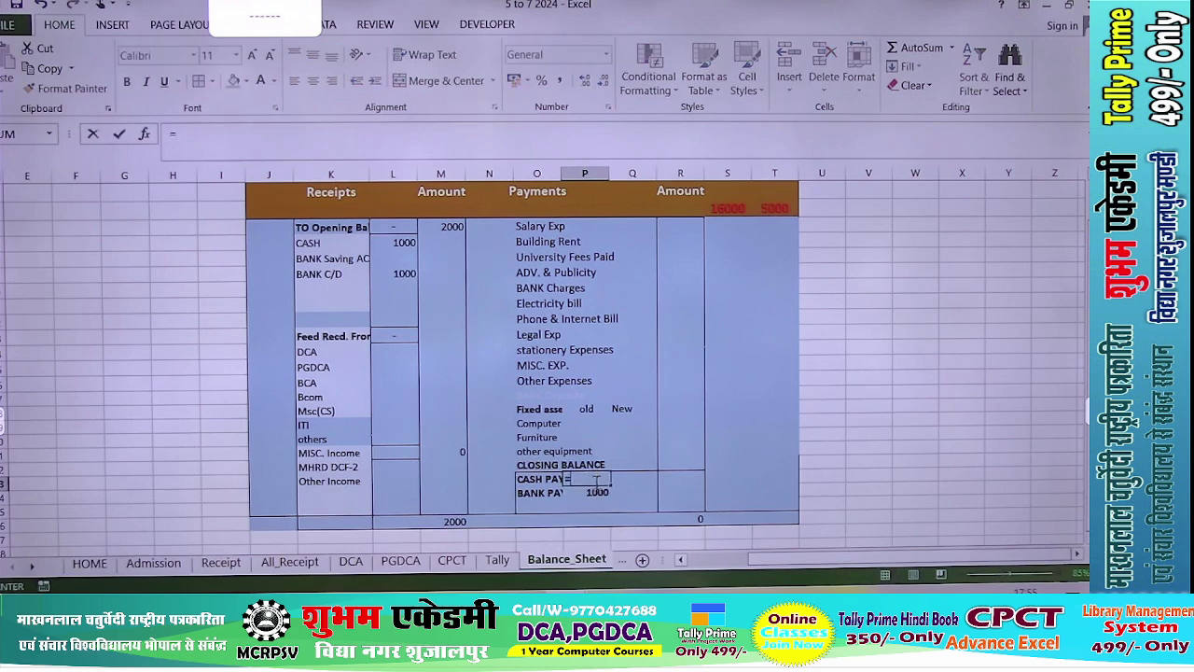
left_click(391, 242)
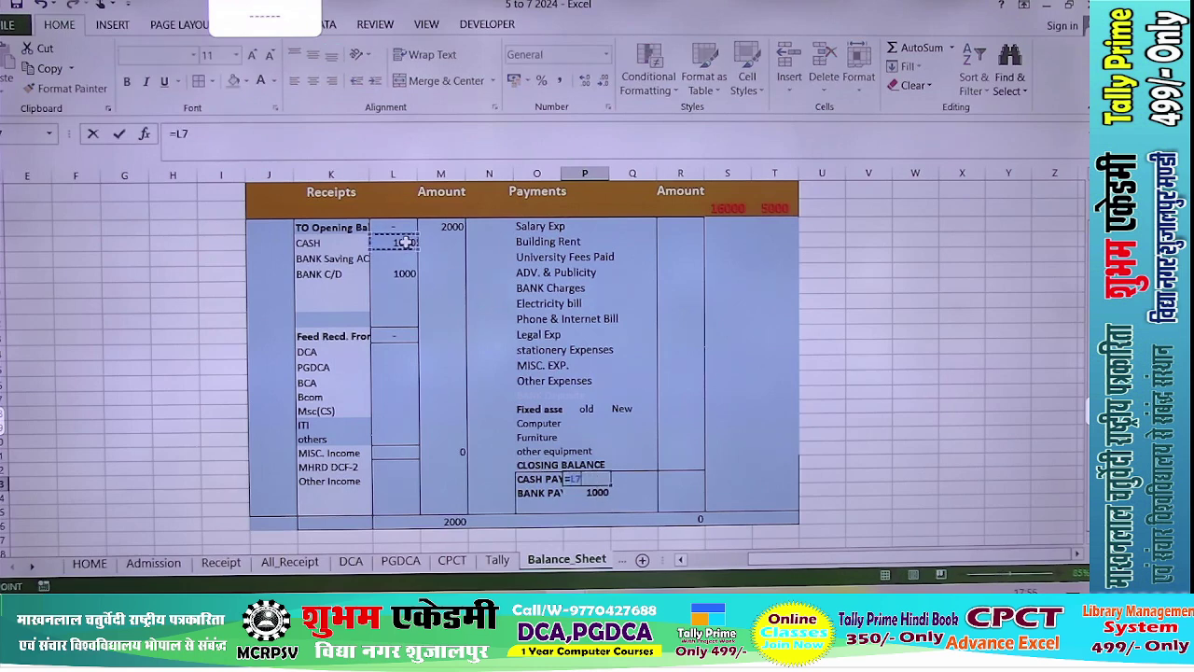
key("Return")
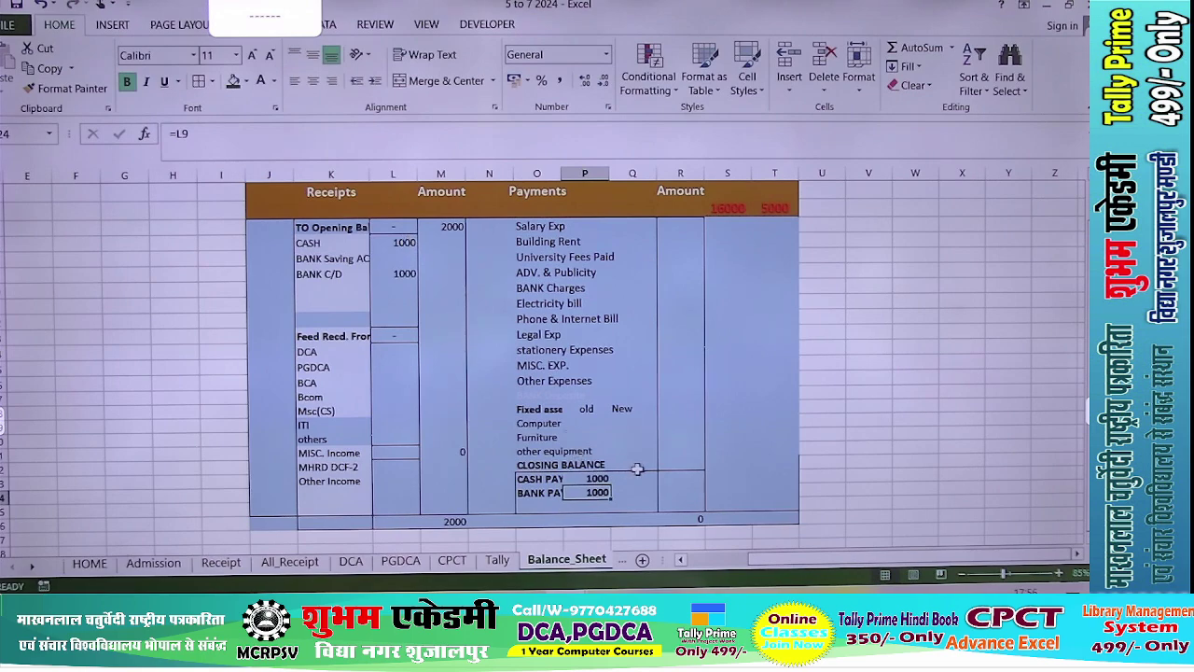
Total the CLOSING BALANCE in R22 with the formula =P23+P24.
left_click(668, 462)
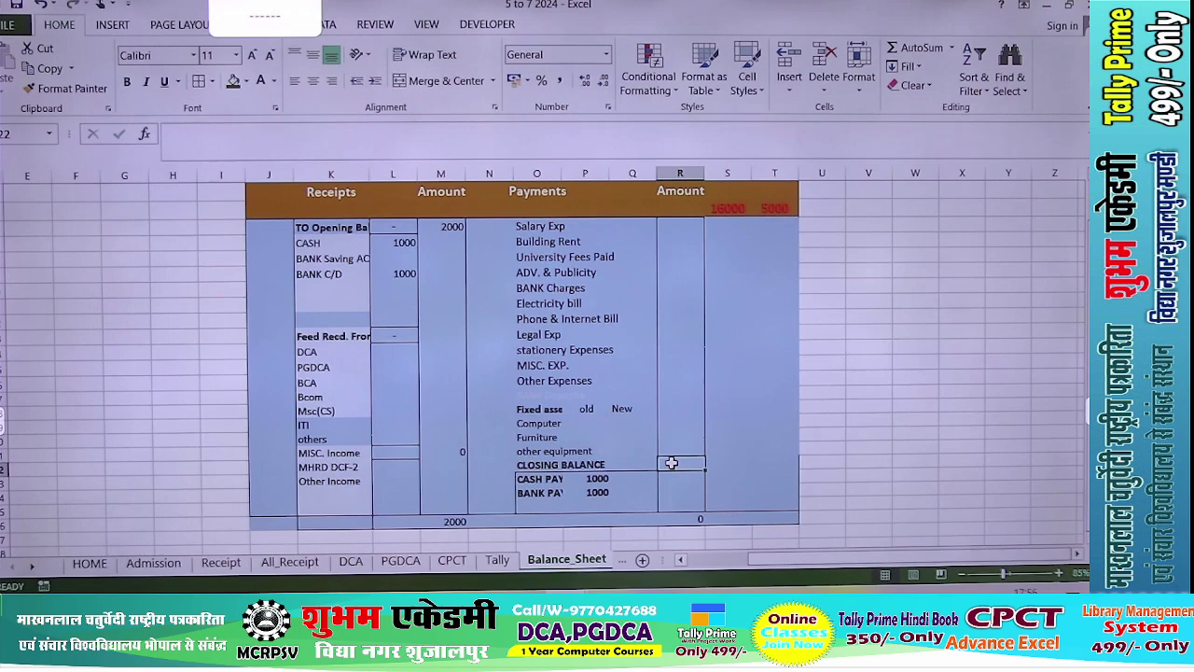
type("=")
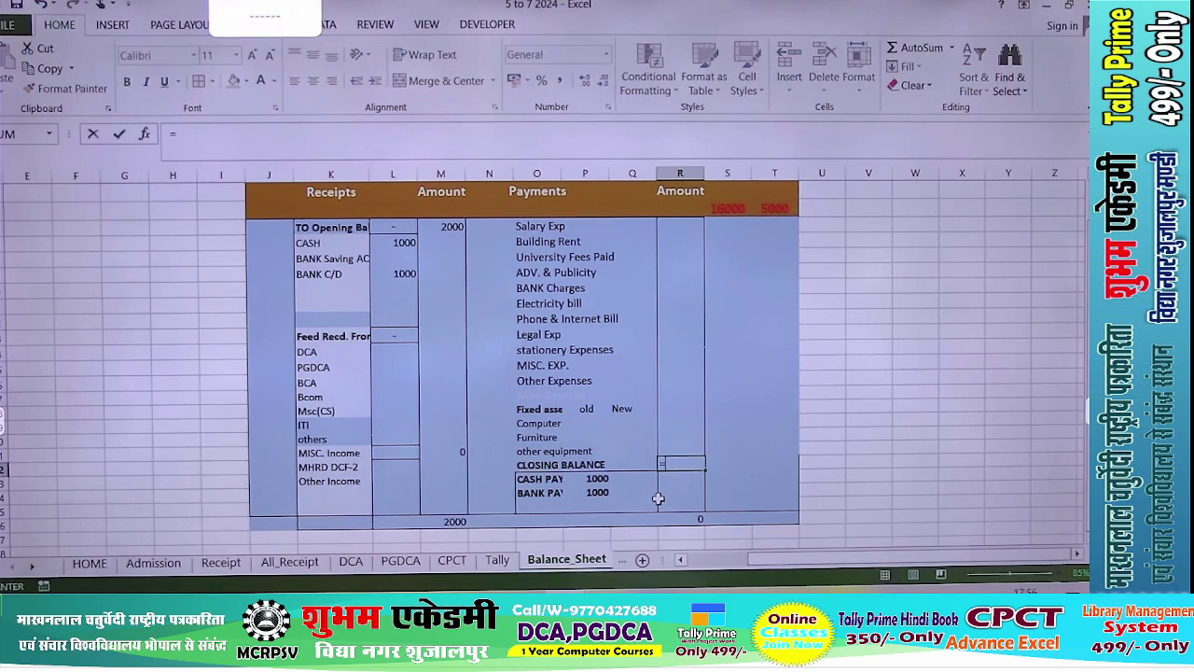
left_click(602, 479)
type("+")
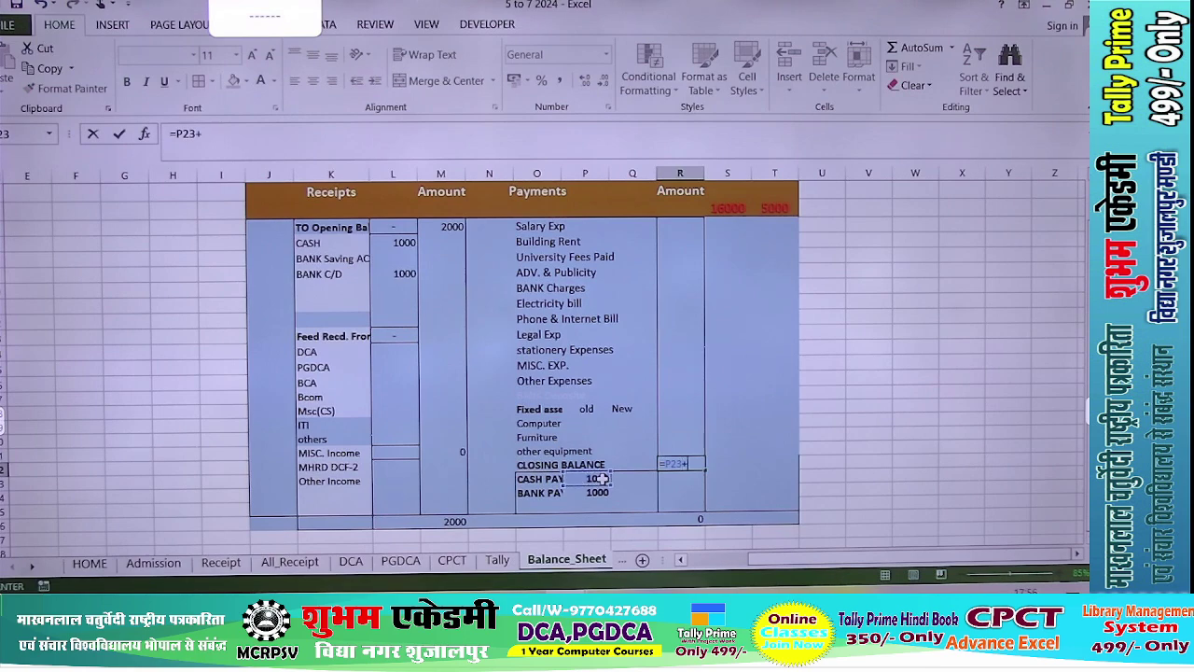
left_click(605, 490)
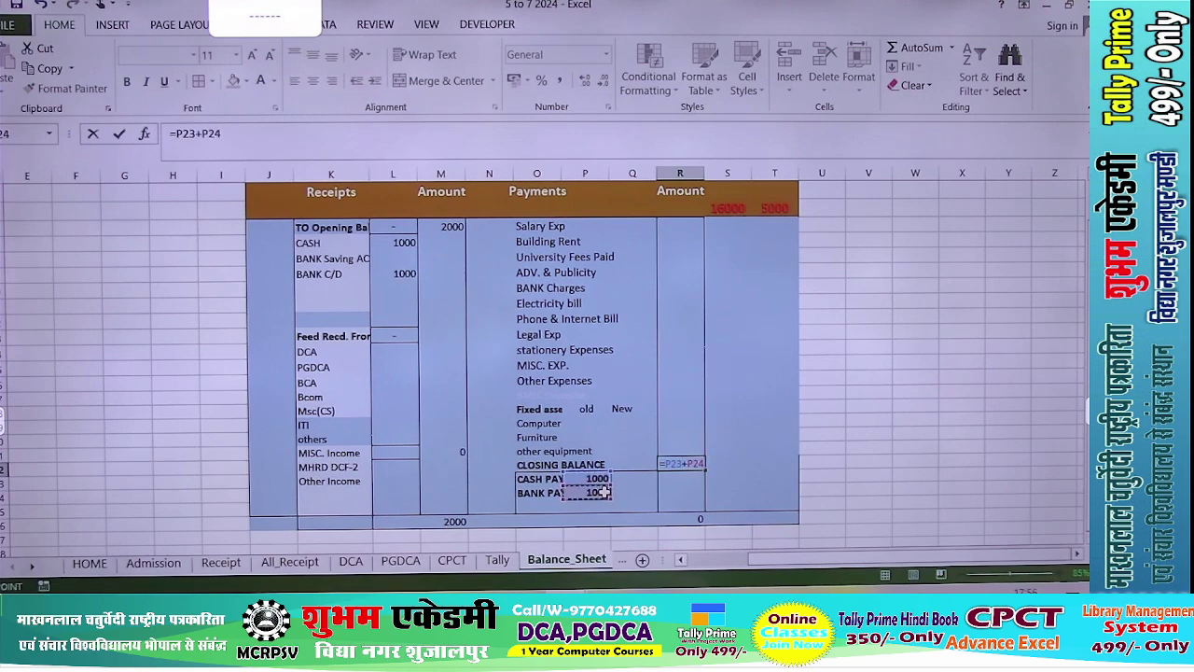
key("Return")
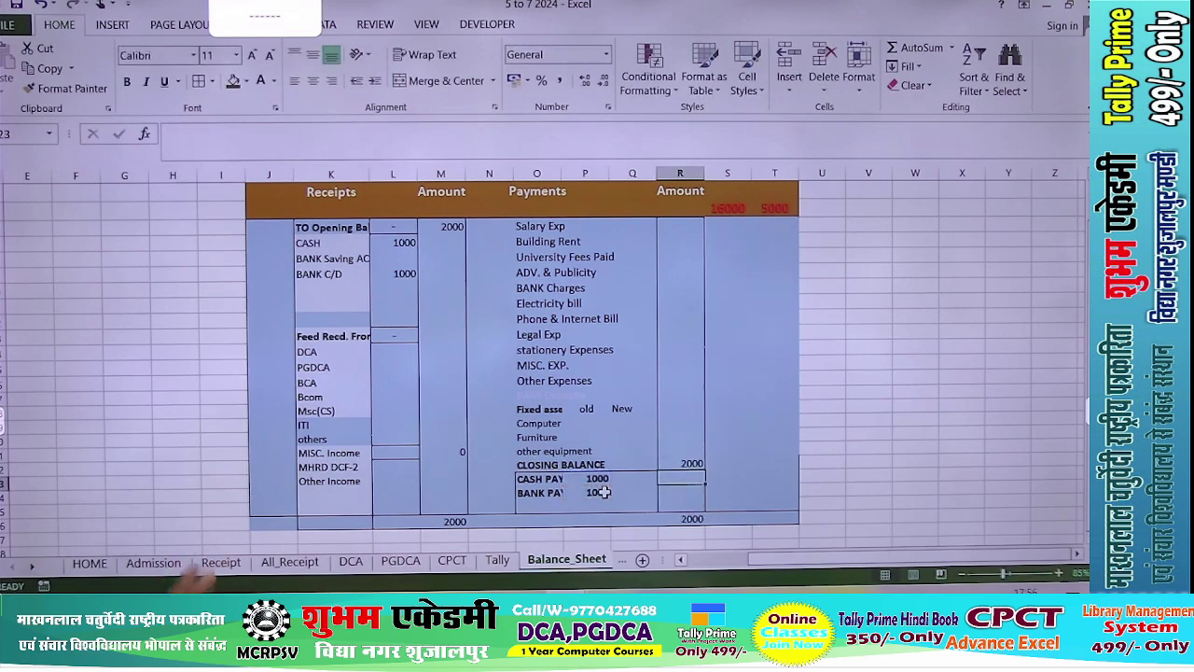
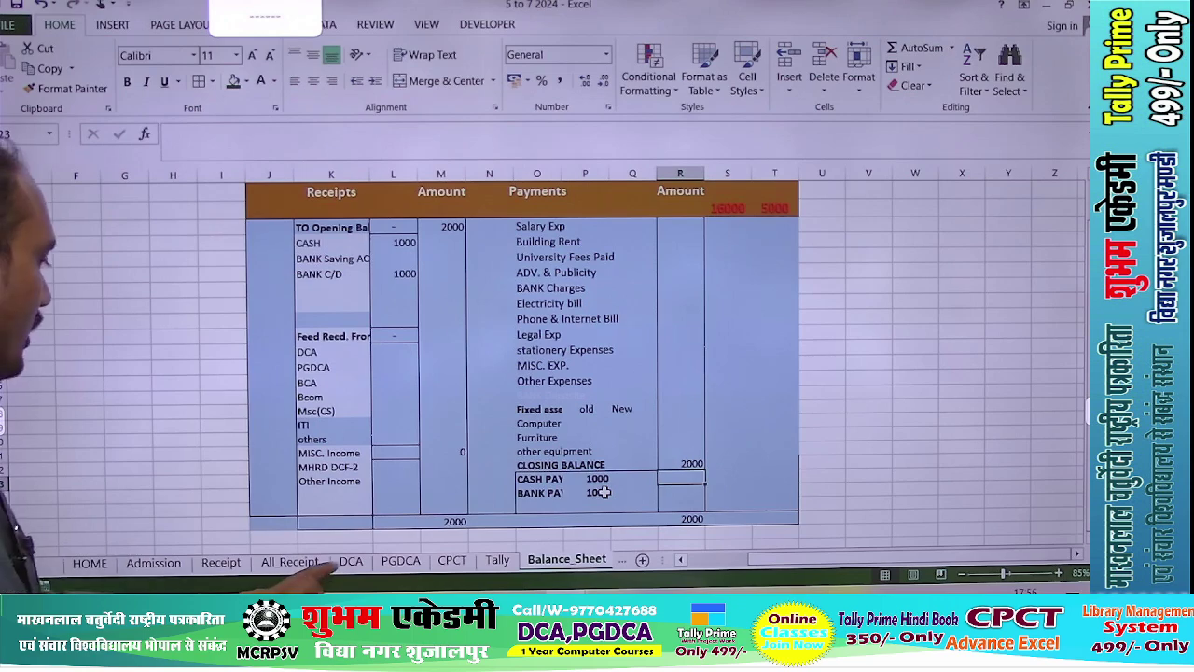
Review the course-wise payment totals on the All_Receipt sheet and the opening balance cells on Balance_Sheet.
left_click(289, 560)
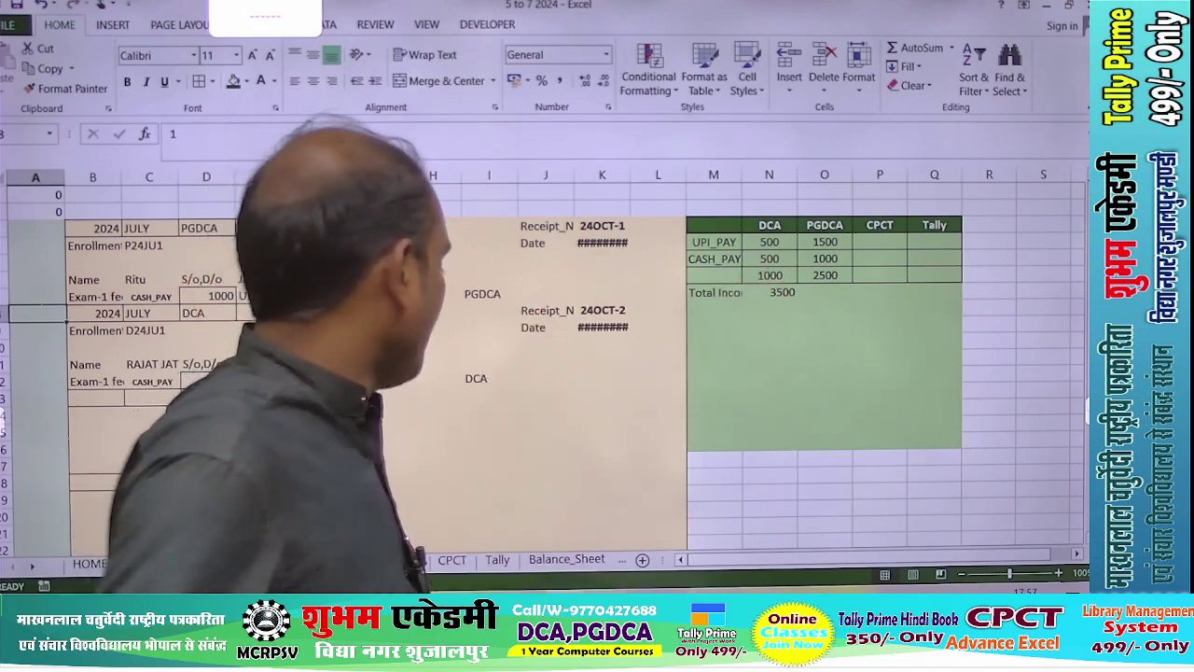
left_click(566, 559)
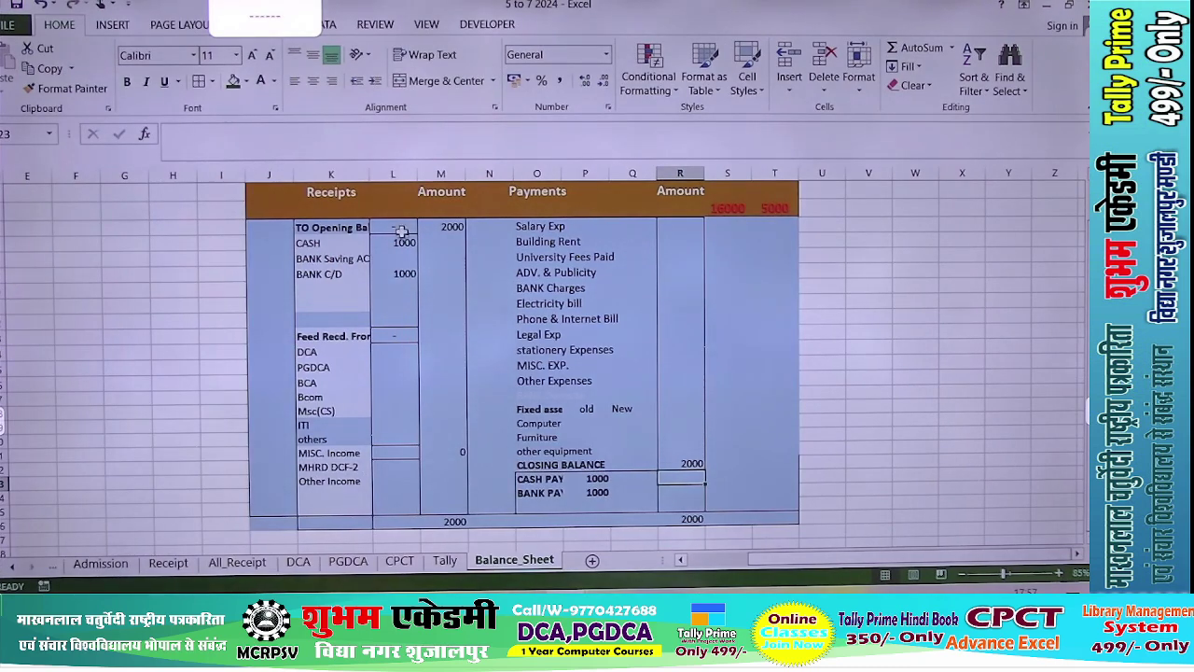
left_click(403, 242)
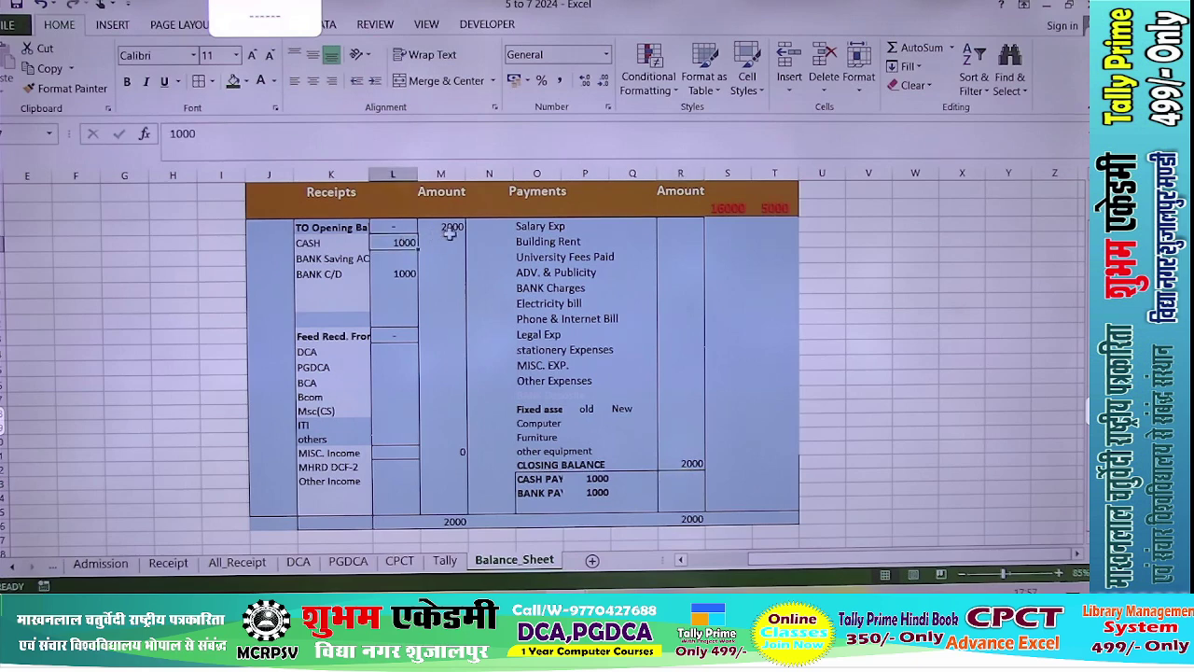
left_click(446, 242)
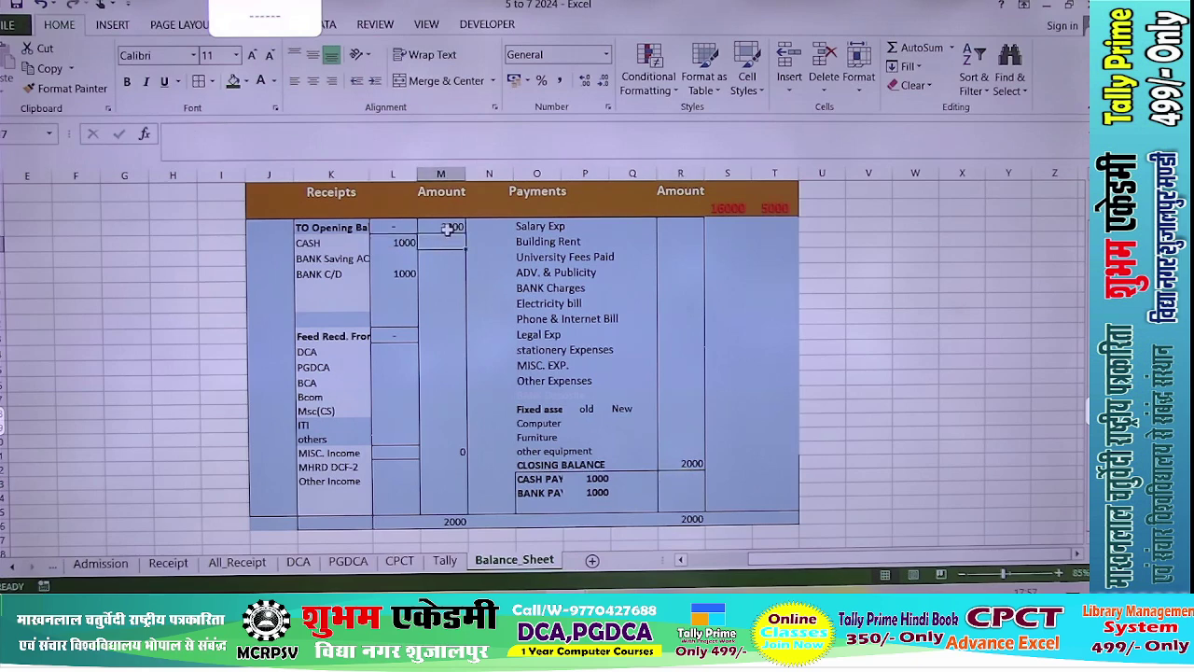
left_click(448, 228)
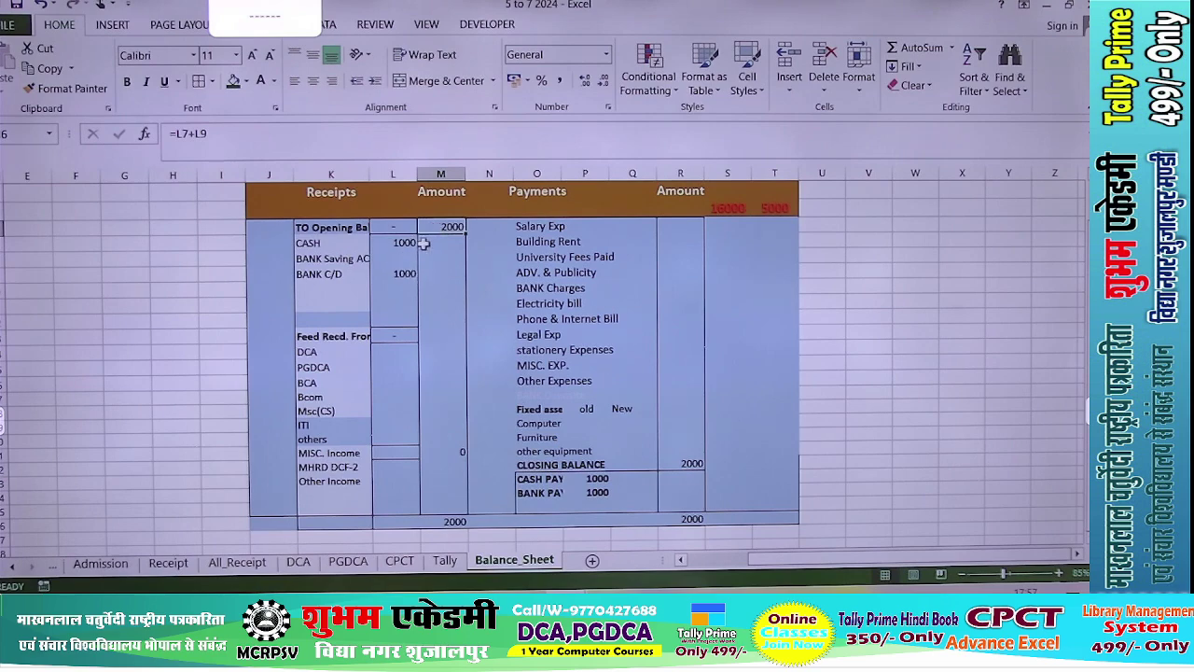
left_click(429, 242)
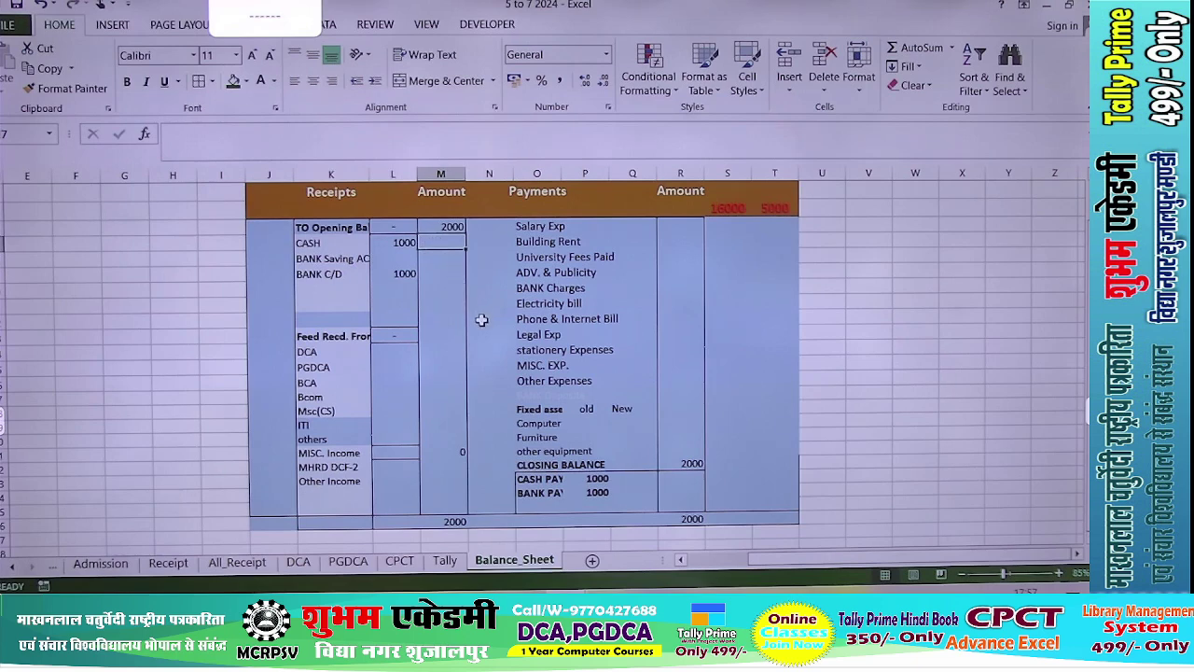
type("=")
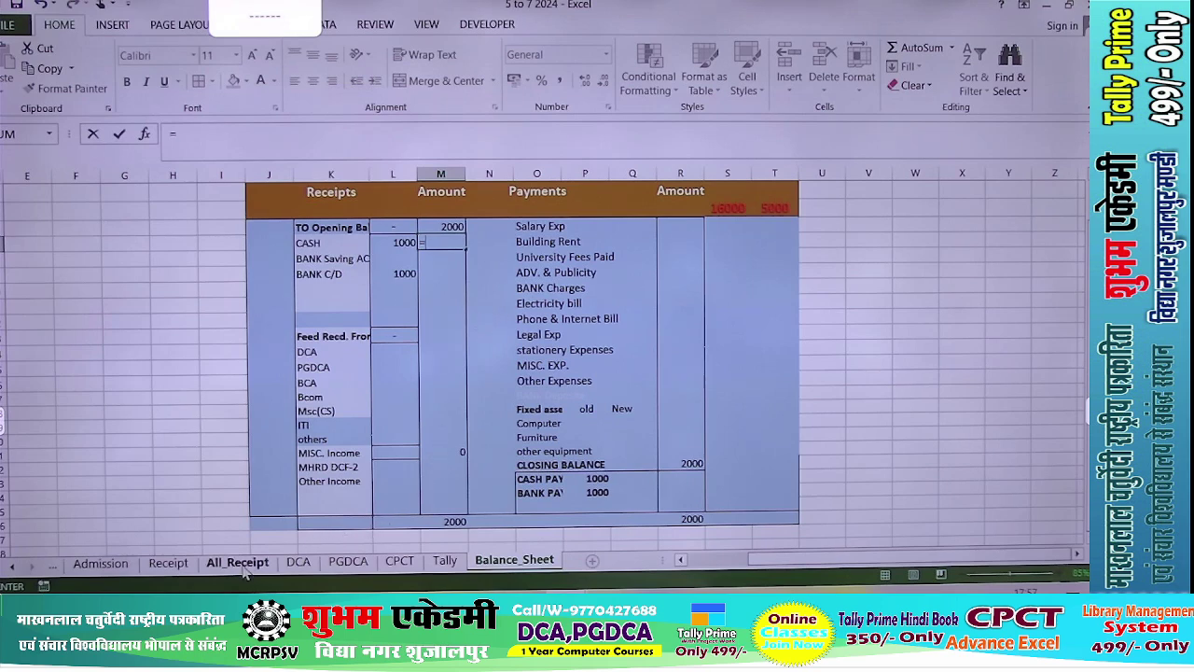
key("Escape")
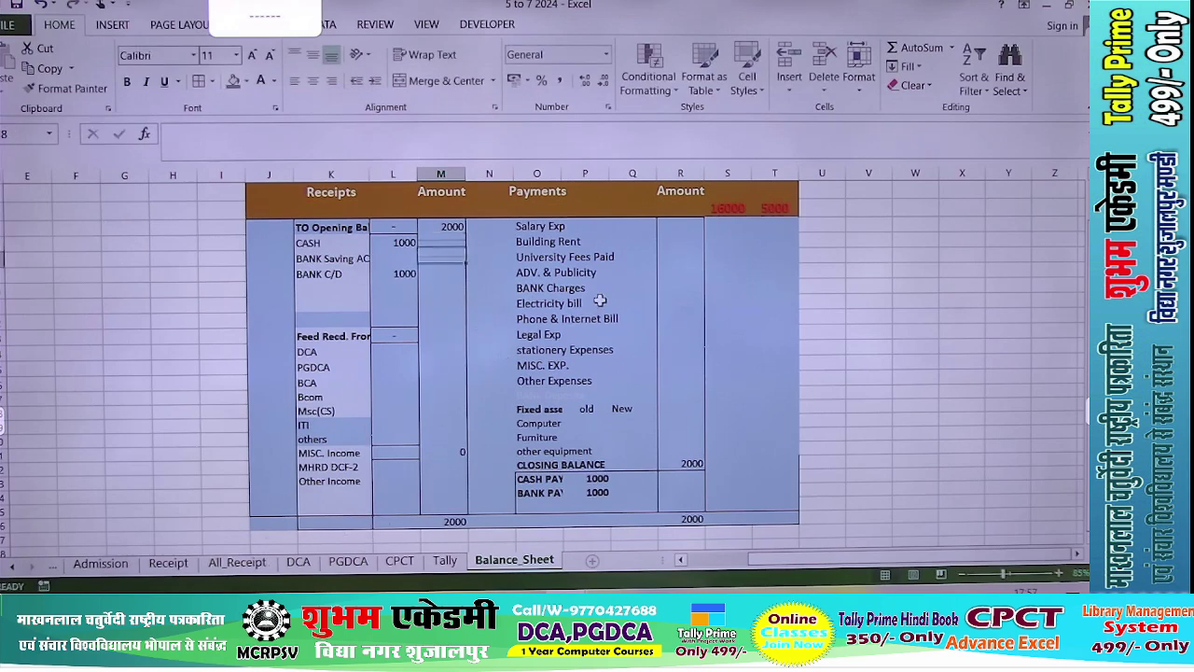
key("Down")
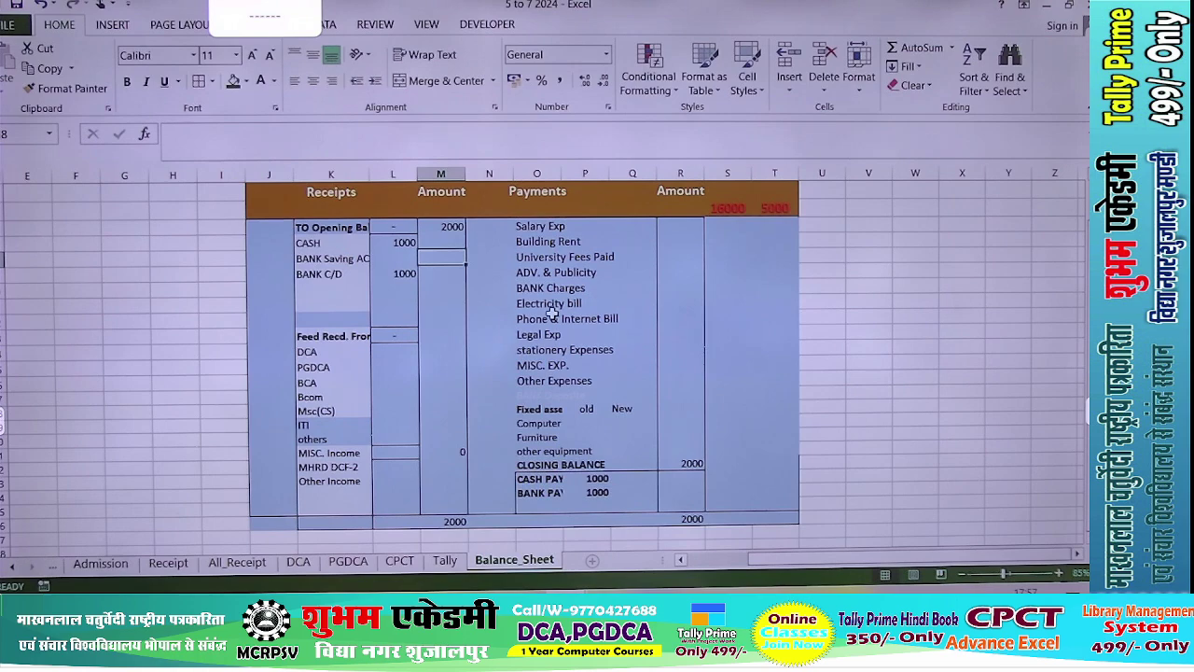
left_click(398, 354)
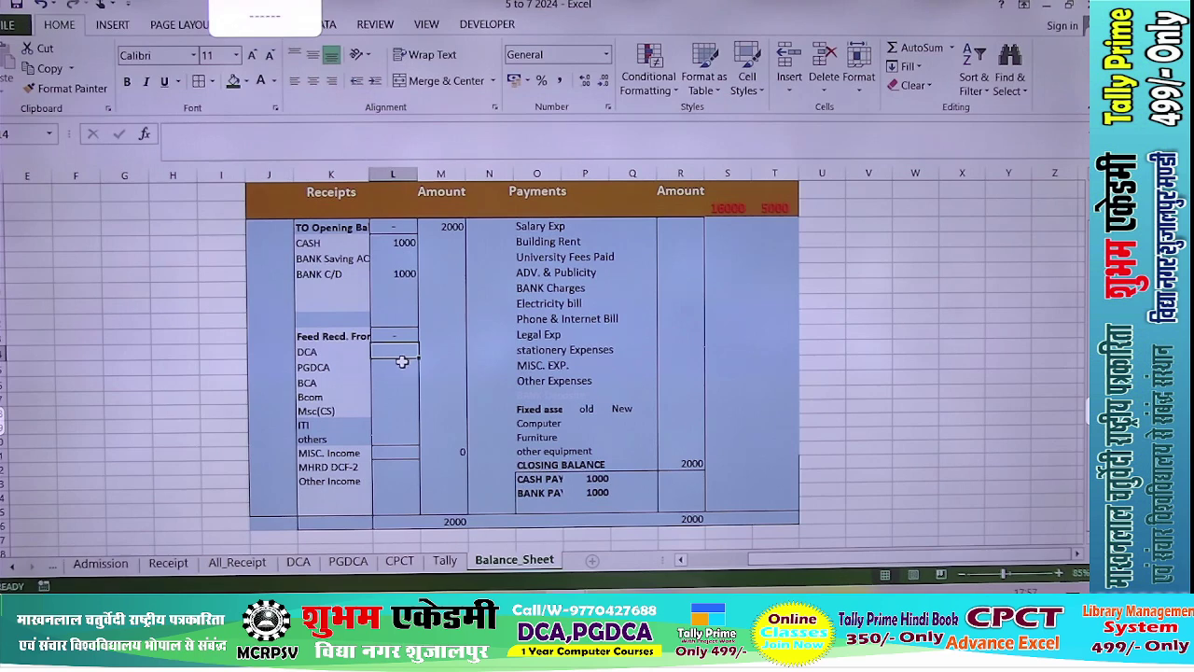
left_click(401, 369)
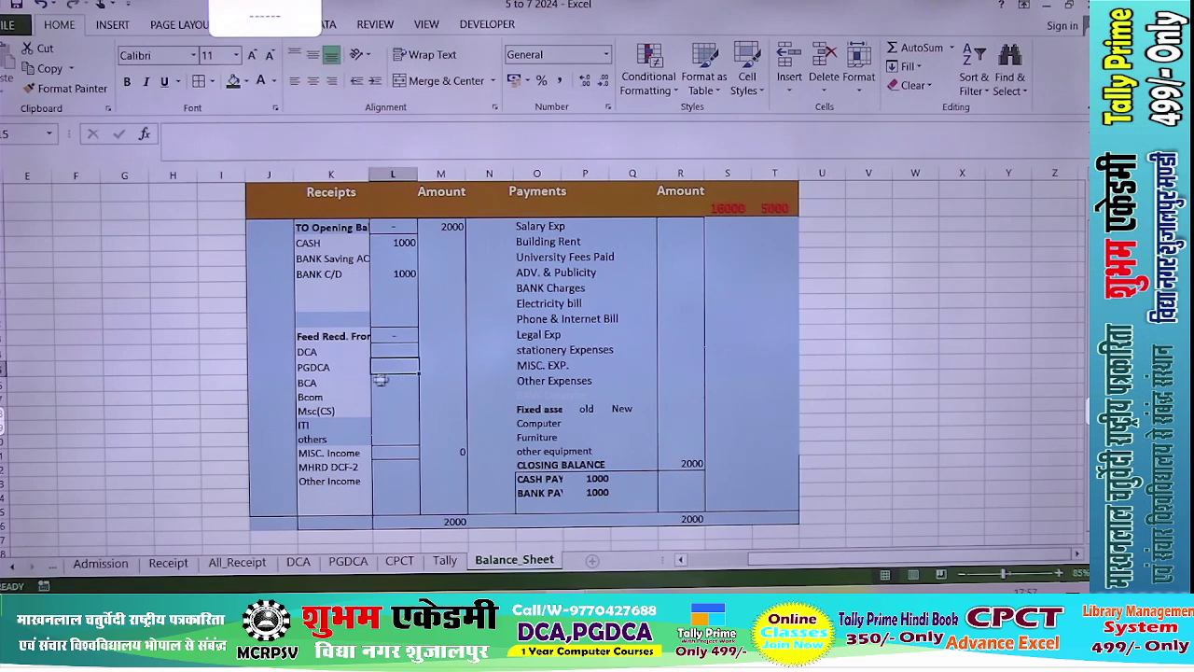
left_click(455, 242)
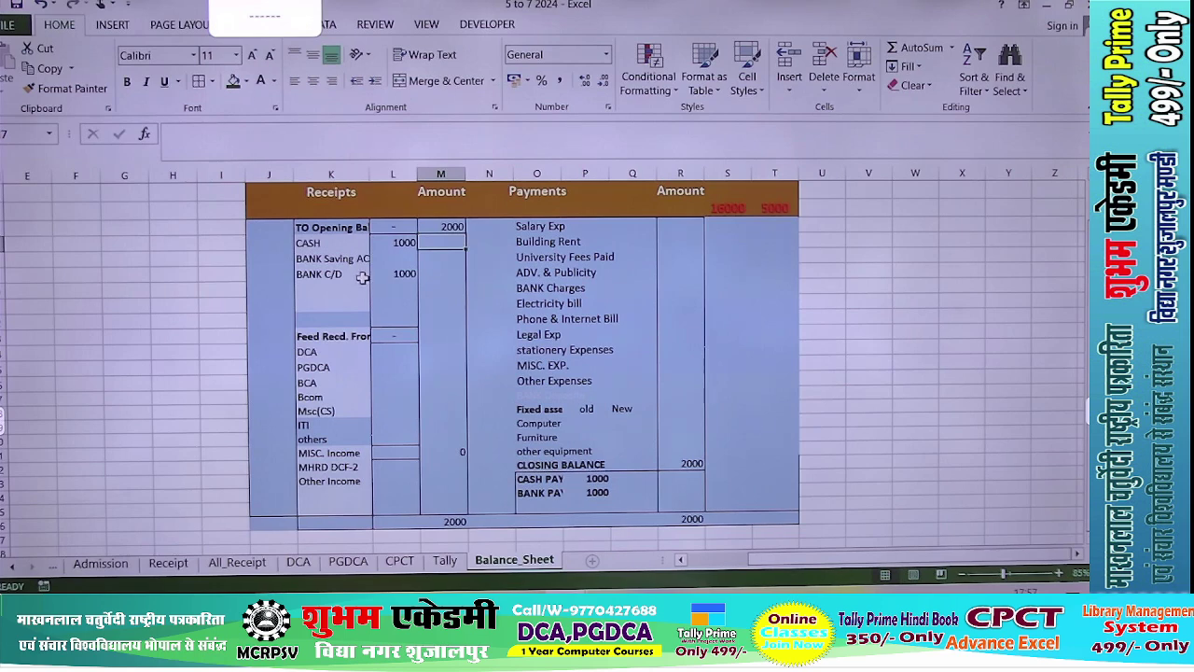
Link the DCA fee receipt in L14 of Balance_Sheet to the DCA column total in N6 of All_Receipt.
left_click(378, 348)
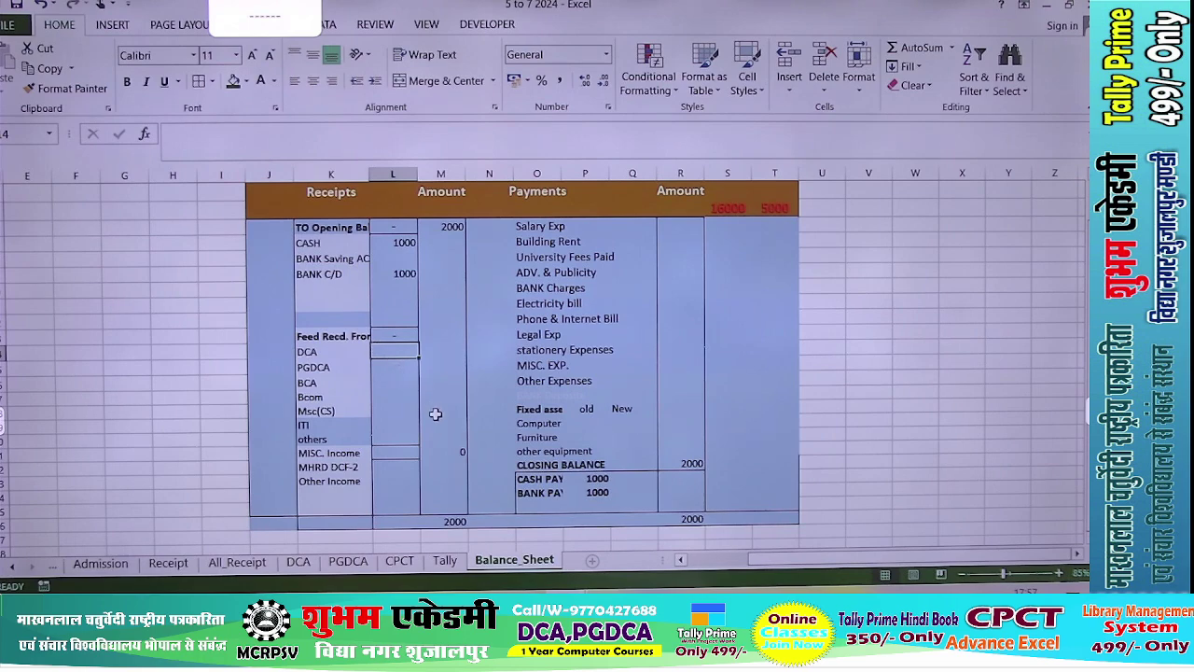
type("=")
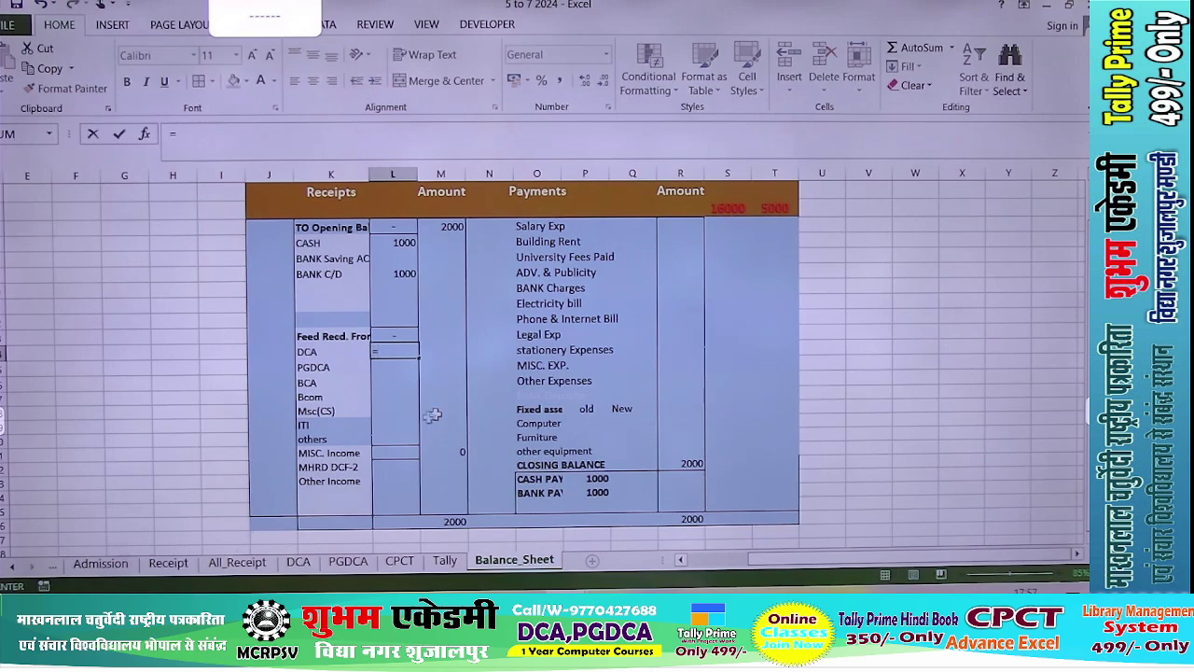
left_click(233, 567)
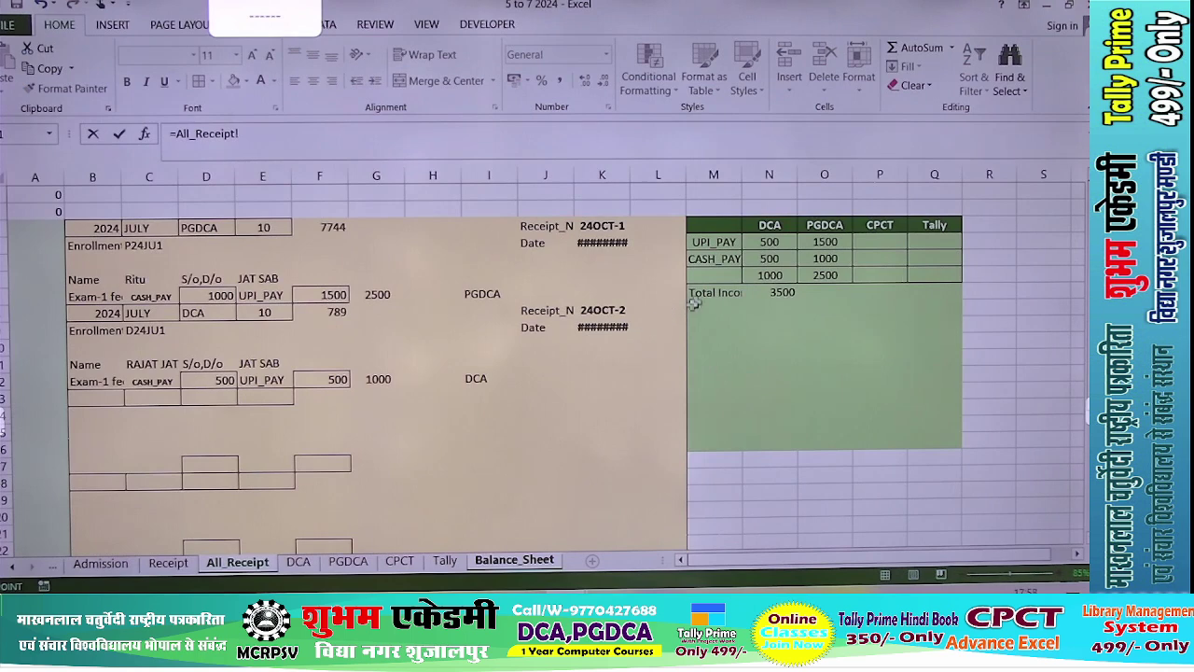
left_click(759, 272)
key("Return")
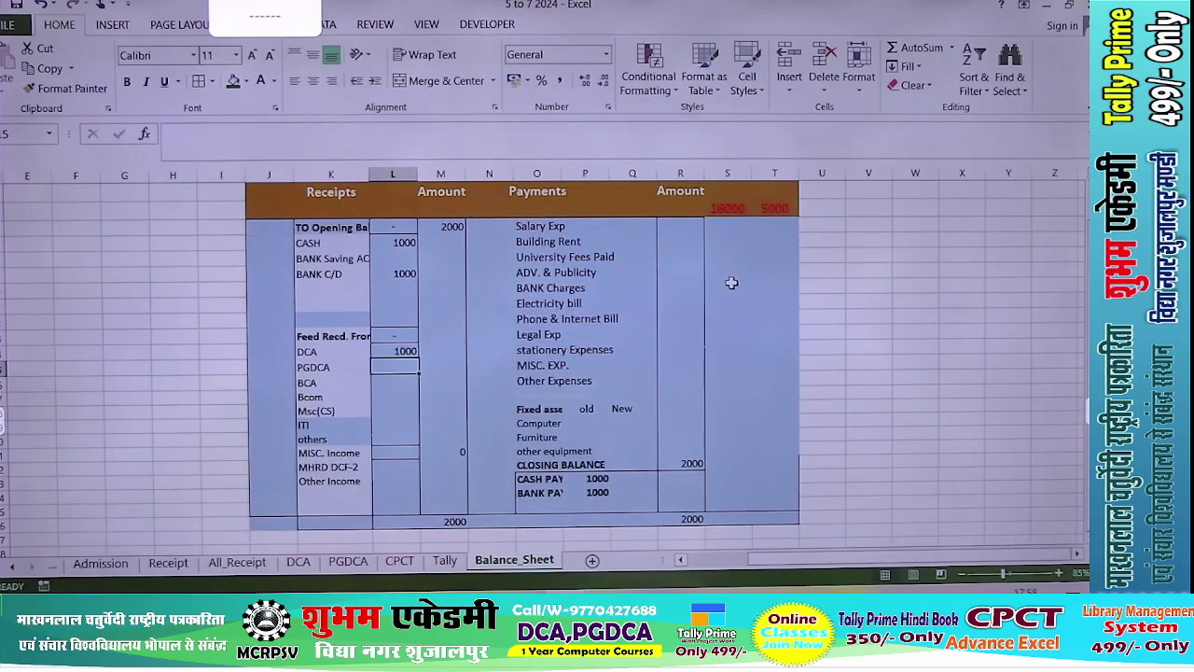
Link the PGDCA fee receipt in L15 to the PGDCA column total in O6 of All_Receipt.
type("=")
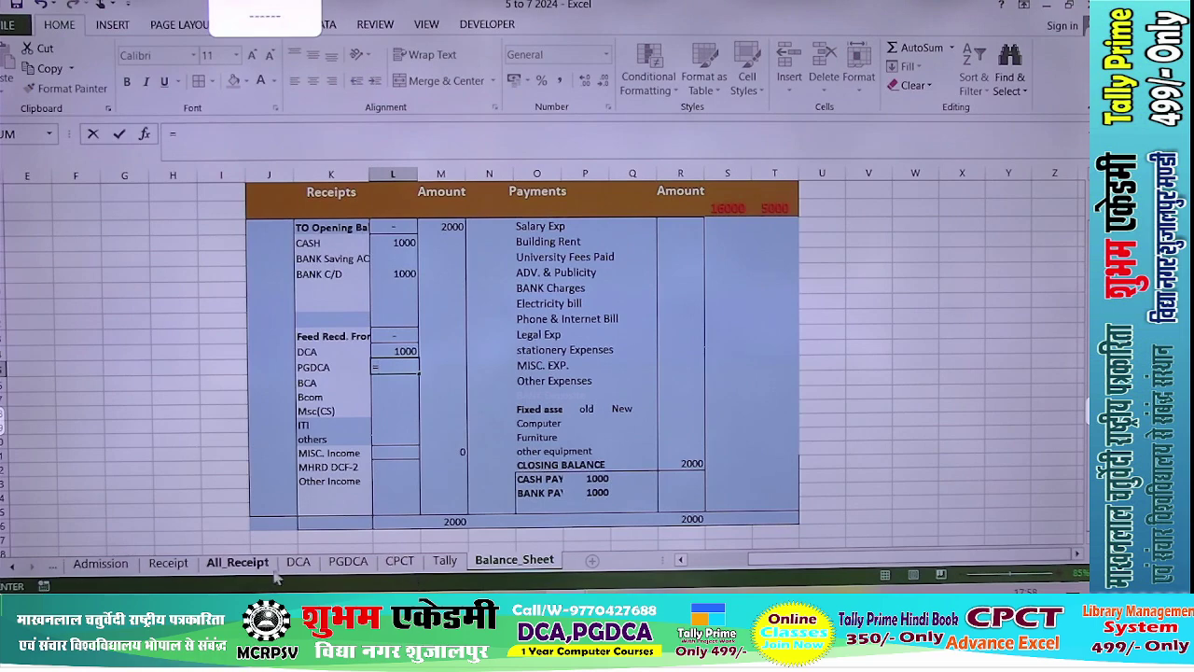
left_click(238, 562)
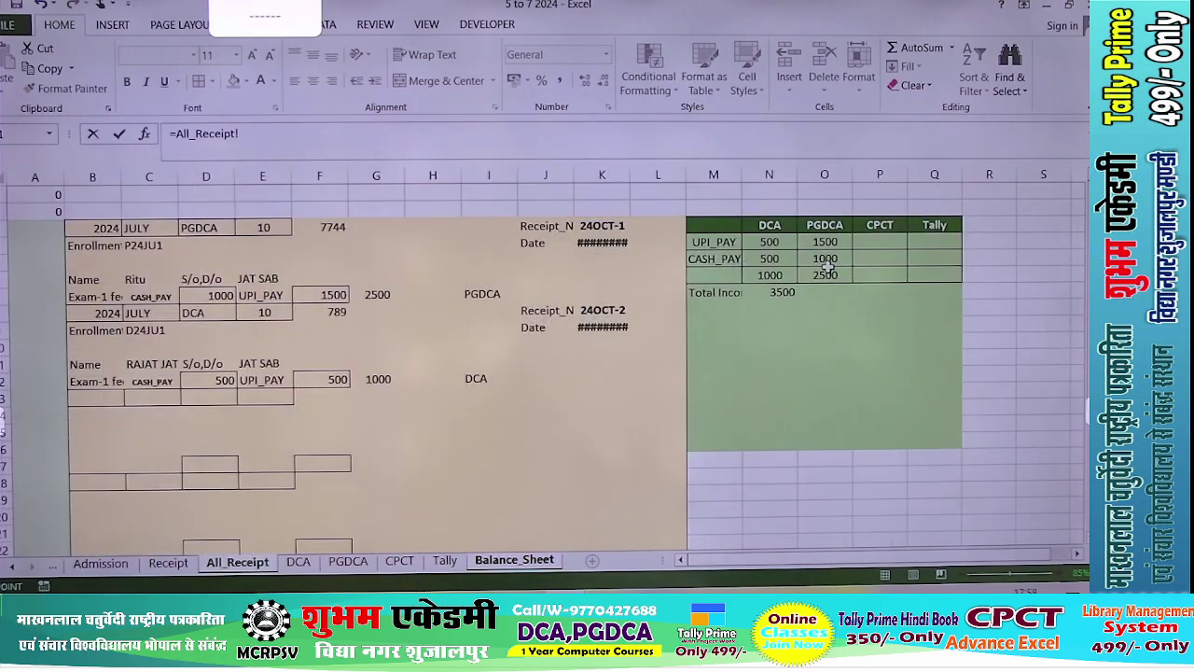
left_click(828, 274)
key("Return")
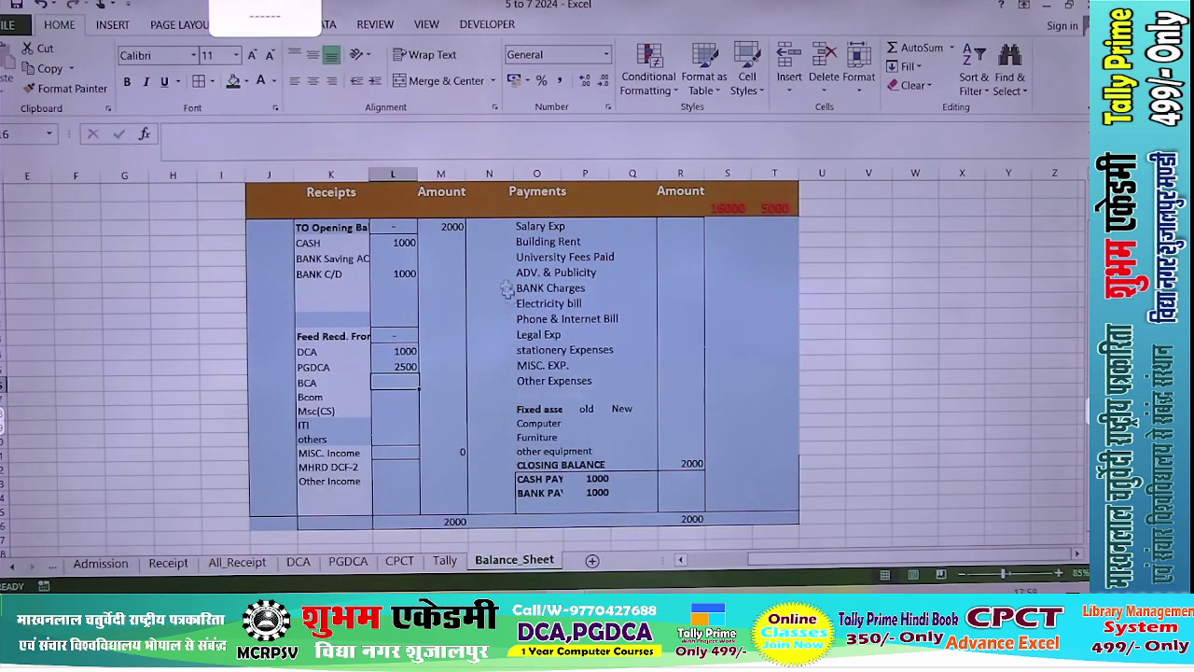
Total the course fees received in M13 with the formula =SUM(L14:L18).
left_click(456, 226)
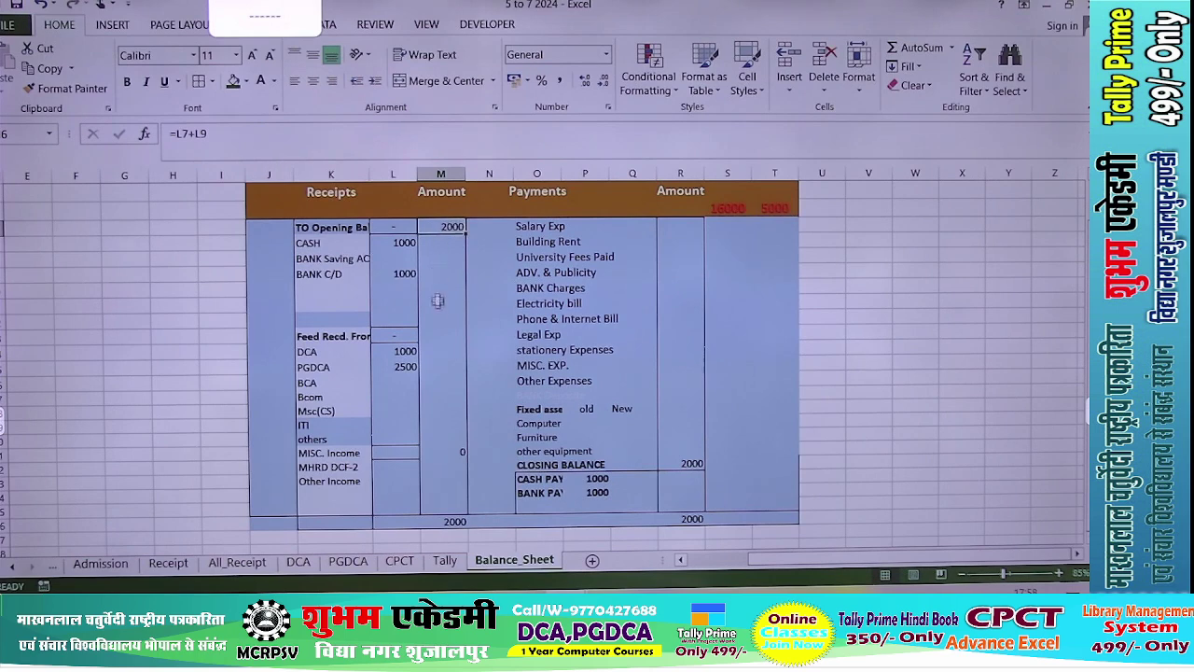
left_click(435, 337)
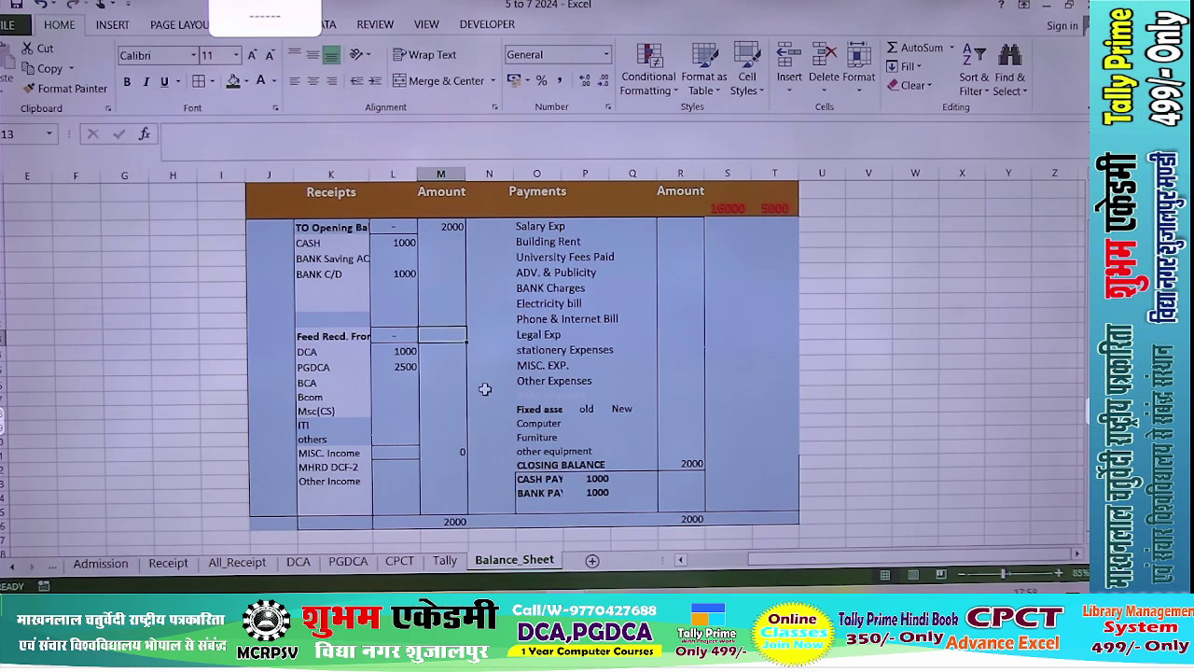
type("=sum")
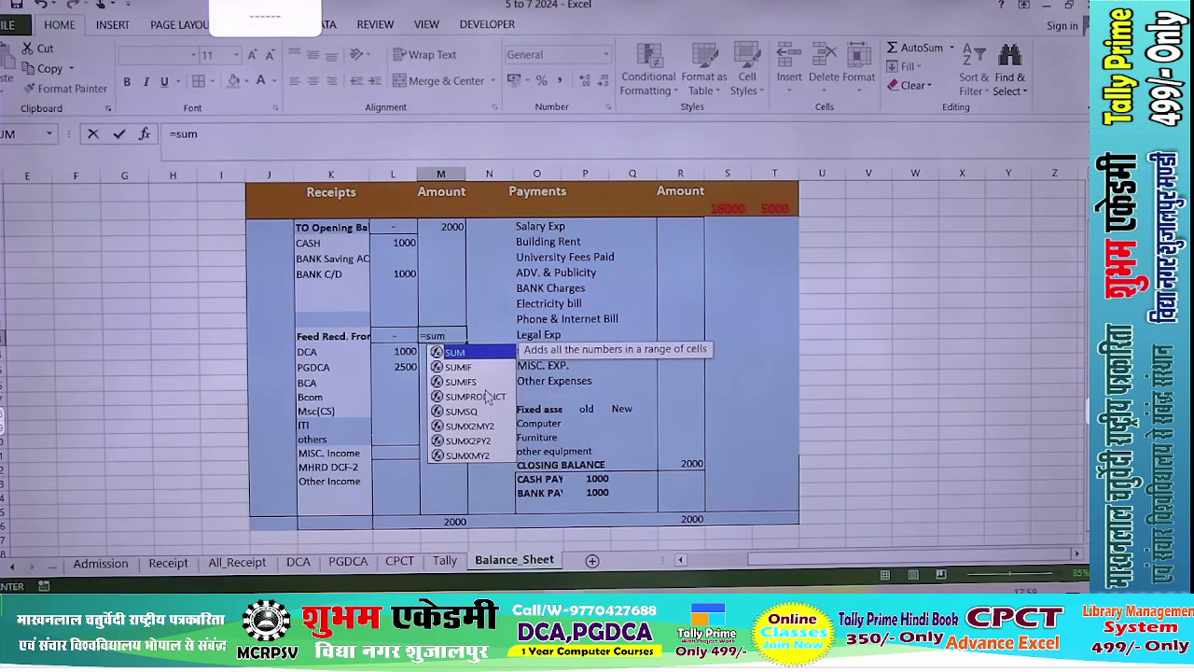
key("Tab")
left_click_drag(385, 353, 386, 409)
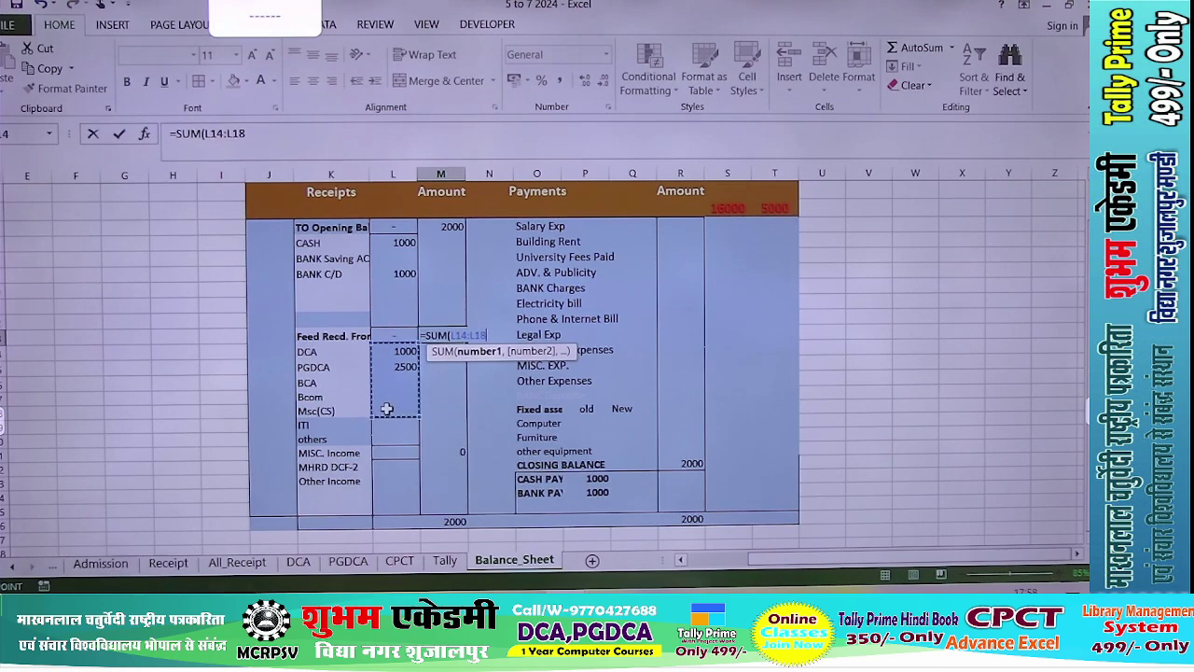
type(")")
key("Return")
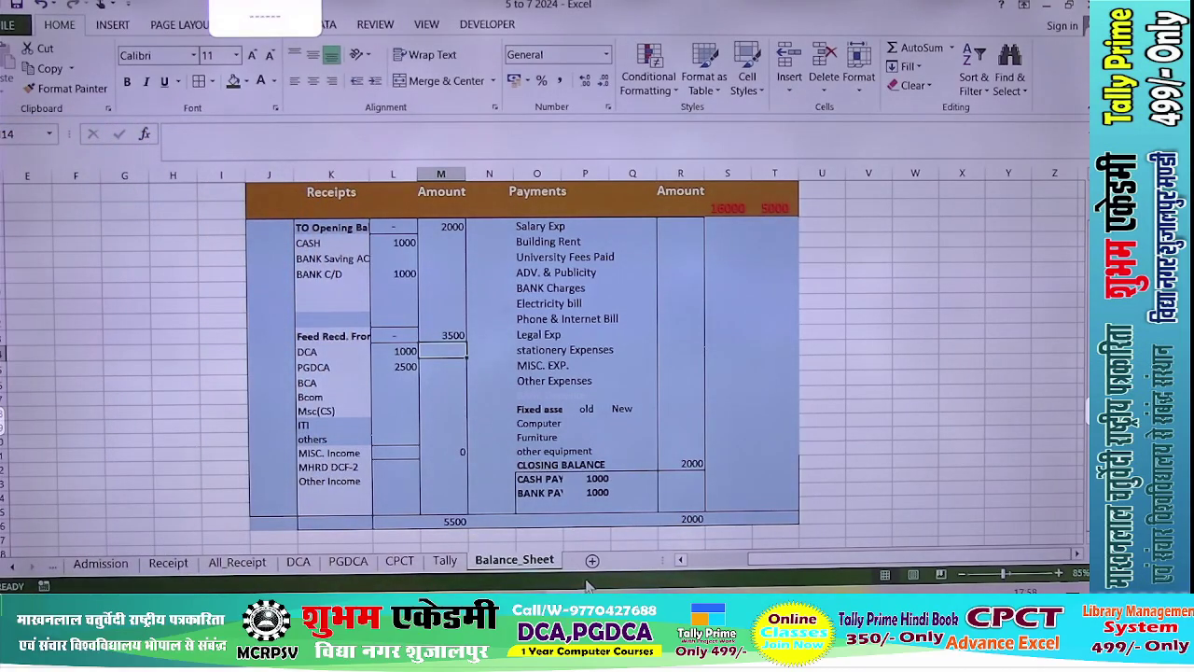
Extend the closing CASH PAY formula in P23 to =L7+All_Receipt!R5.
left_click(602, 479)
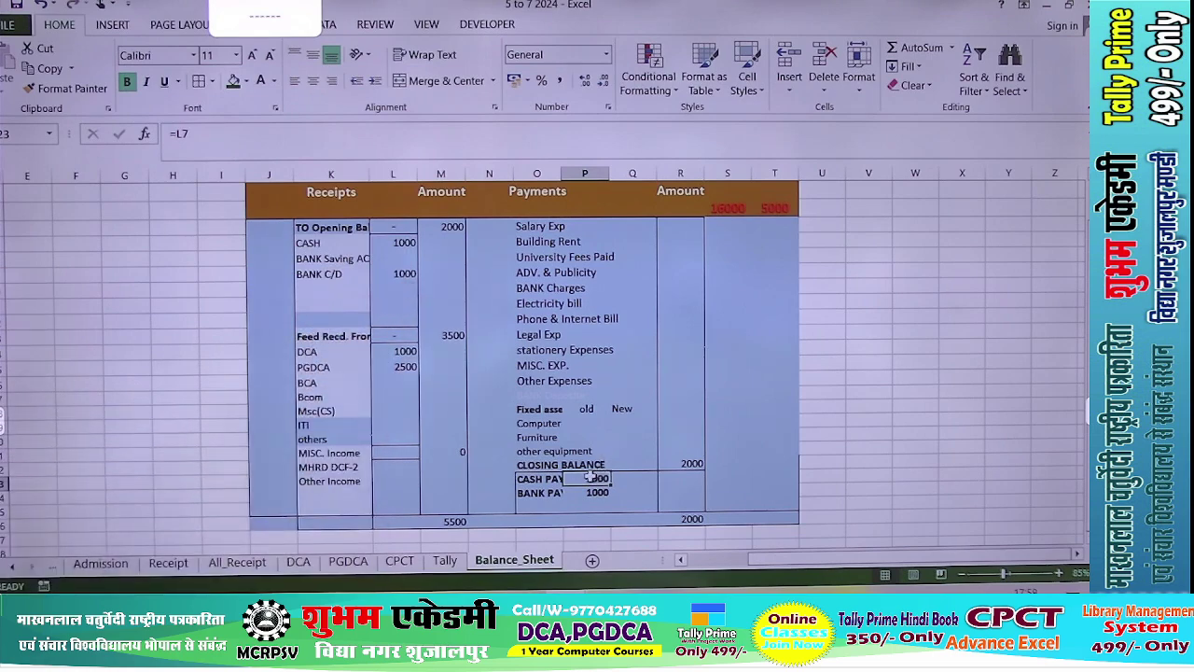
double_click(590, 476)
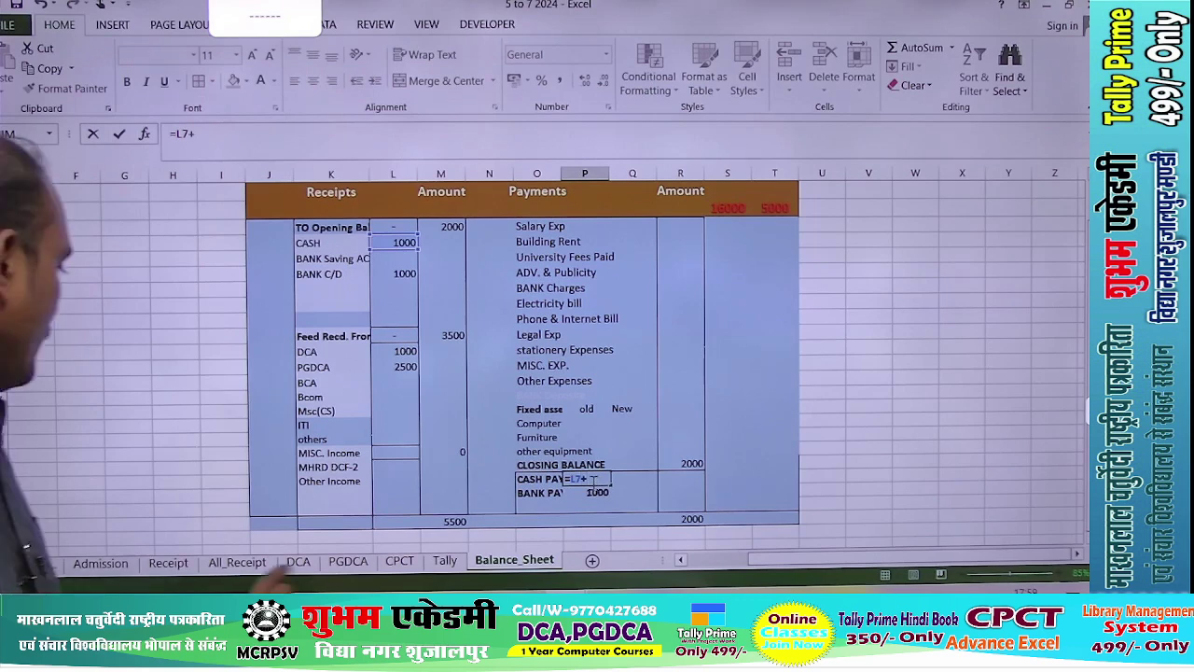
left_click(237, 562)
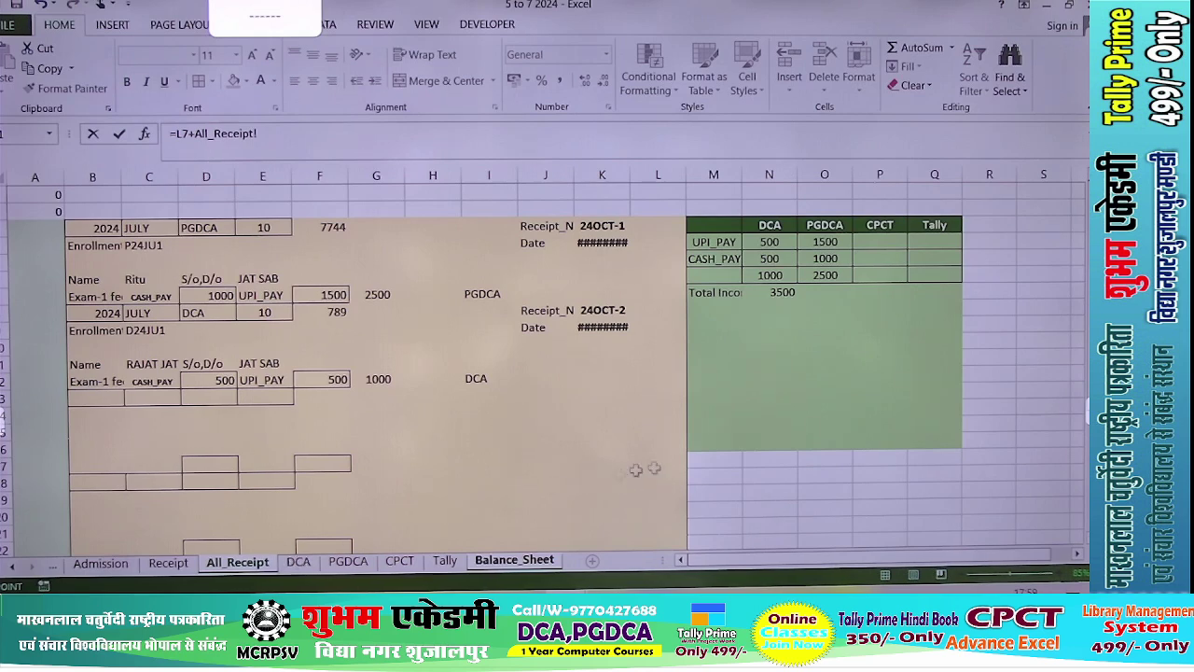
left_click(973, 260)
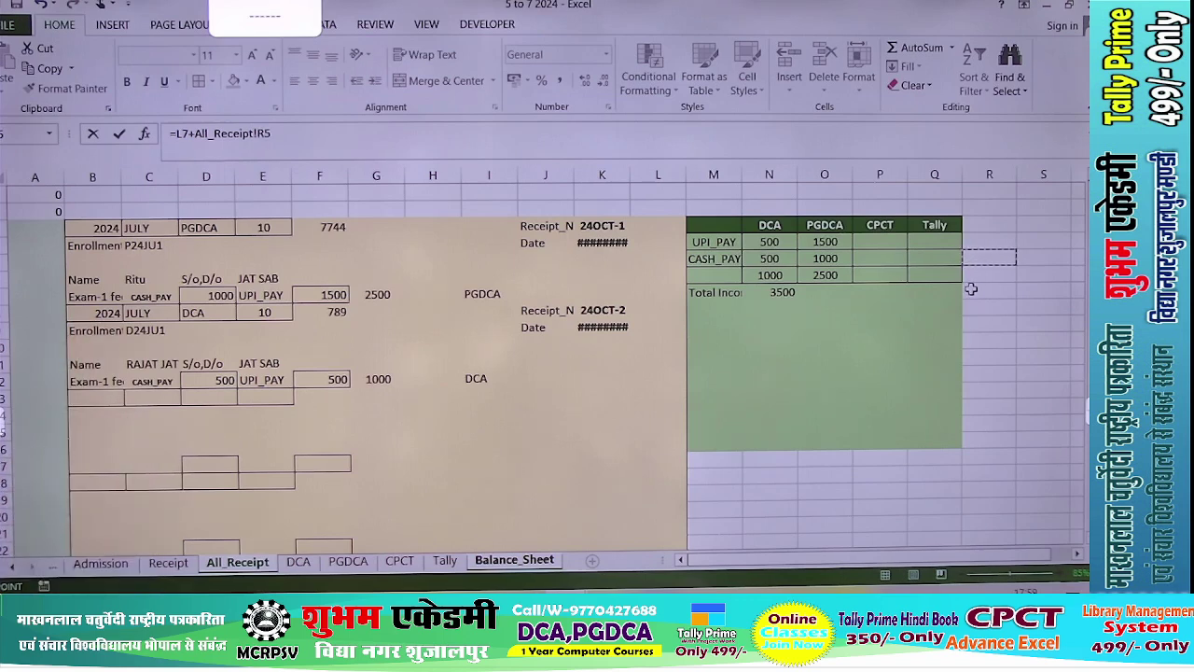
key("Return")
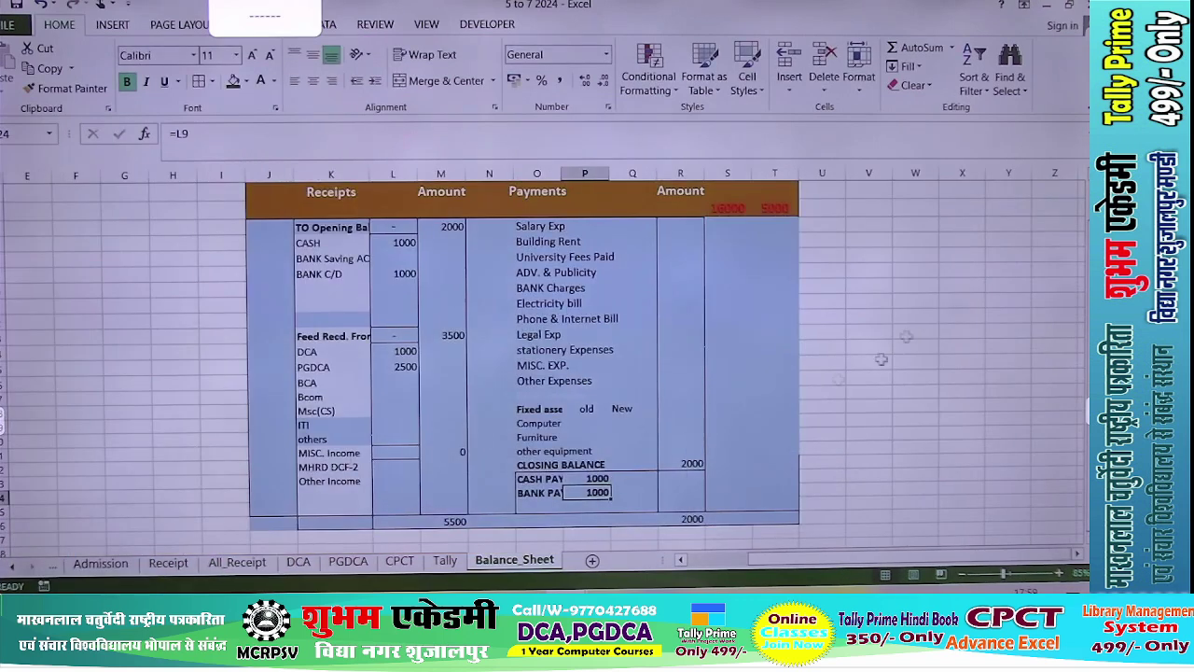
Extend the closing BANK PAY formula in P24 to =L9+All_Receipt!R4.
double_click(597, 492)
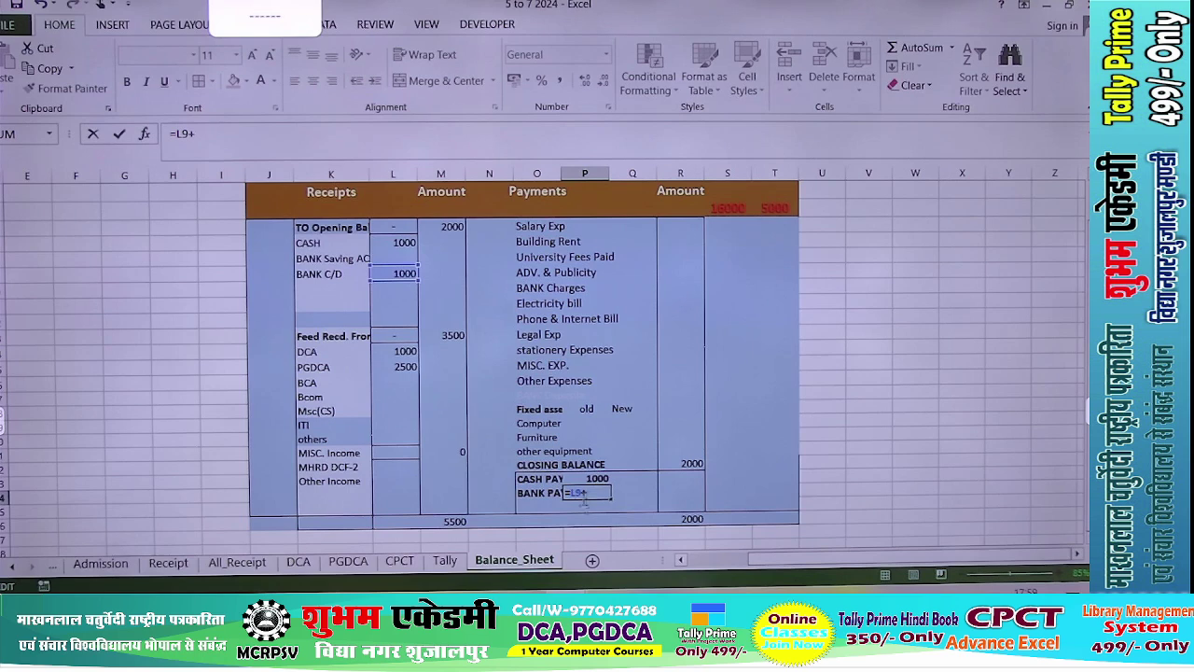
type("+")
left_click(237, 563)
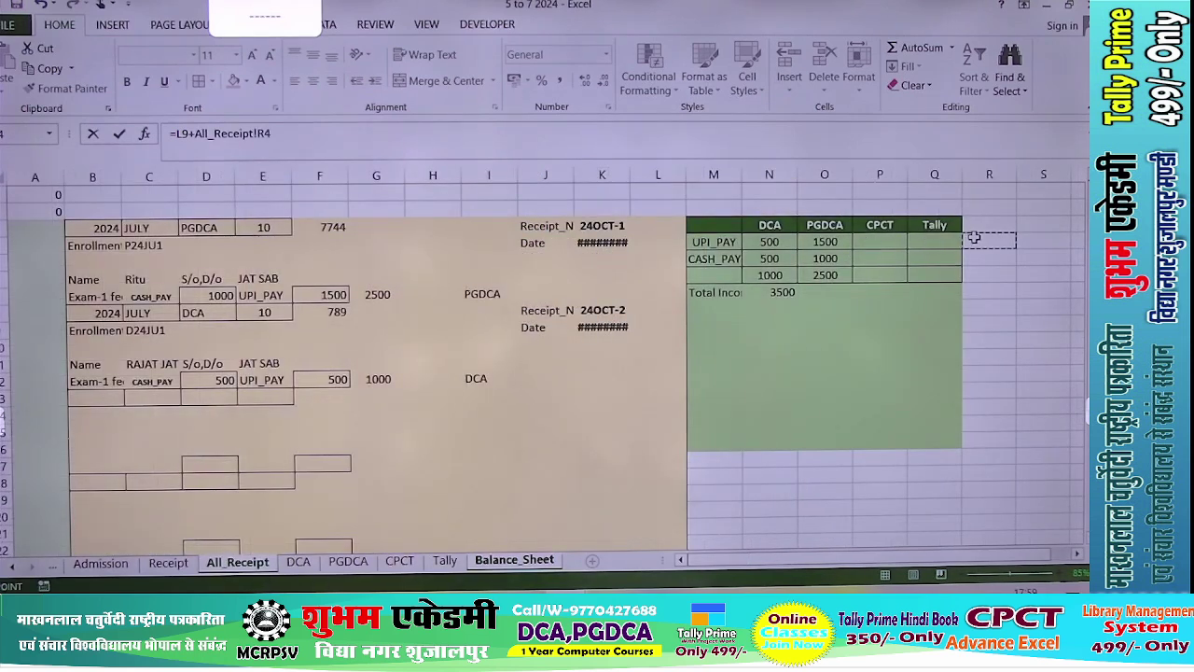
key("Return")
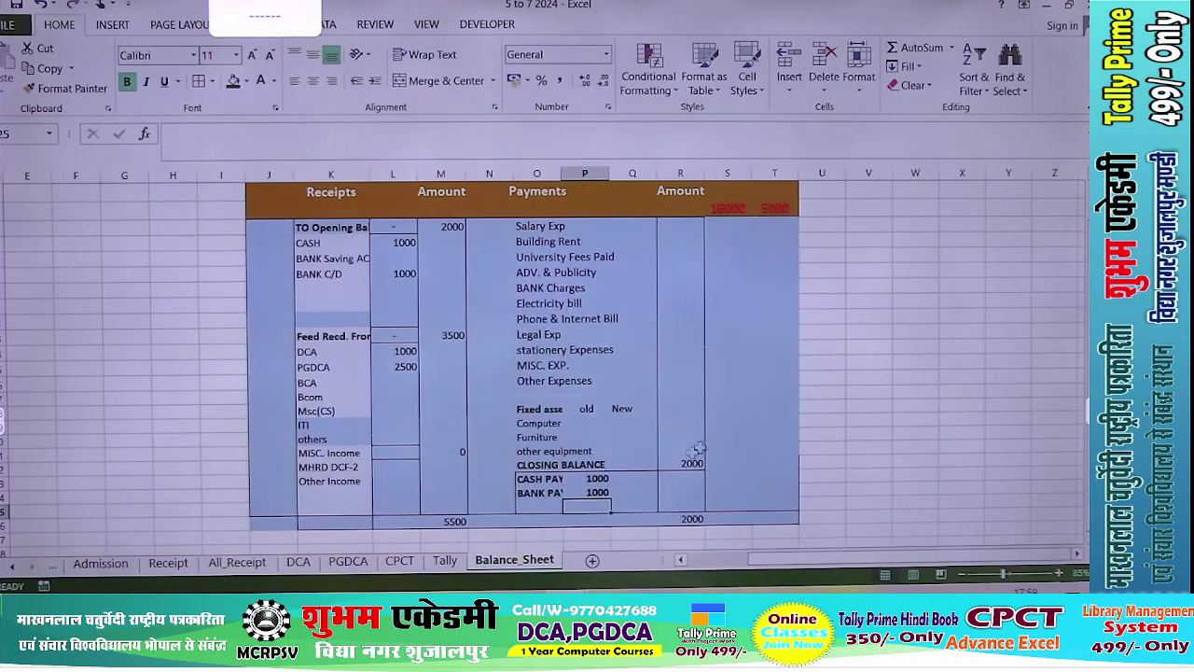
Add a Total heading in R3 of the All_Receipt sheet, beside the Tally column of the payment summary.
left_click(252, 569)
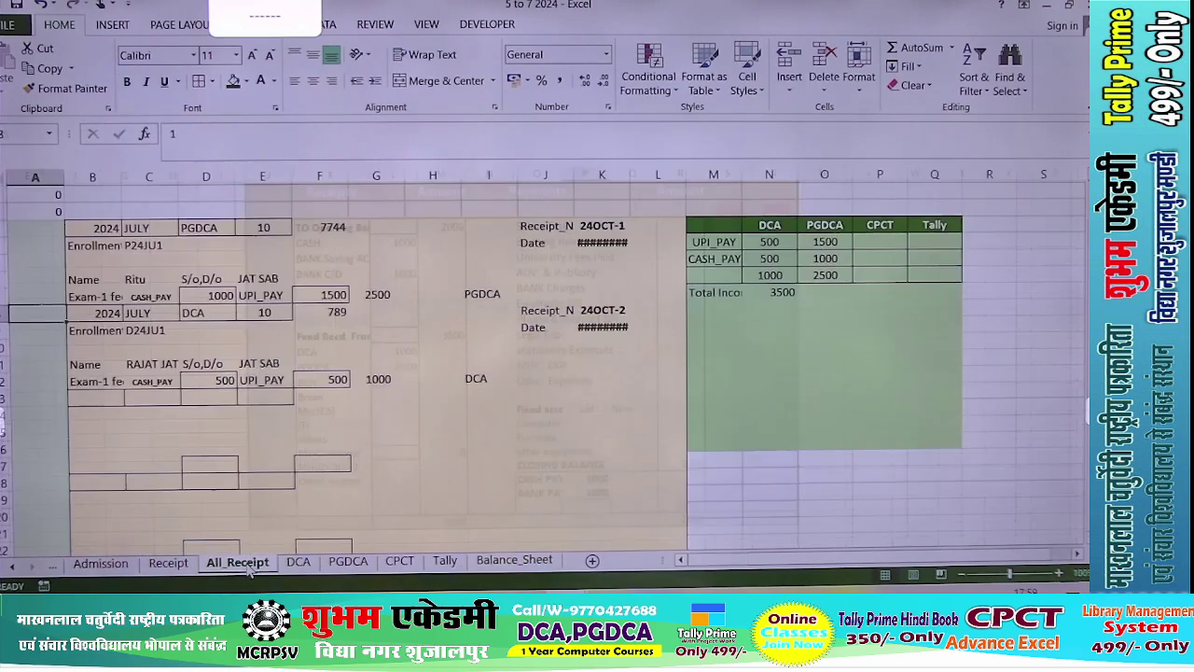
left_click(977, 241)
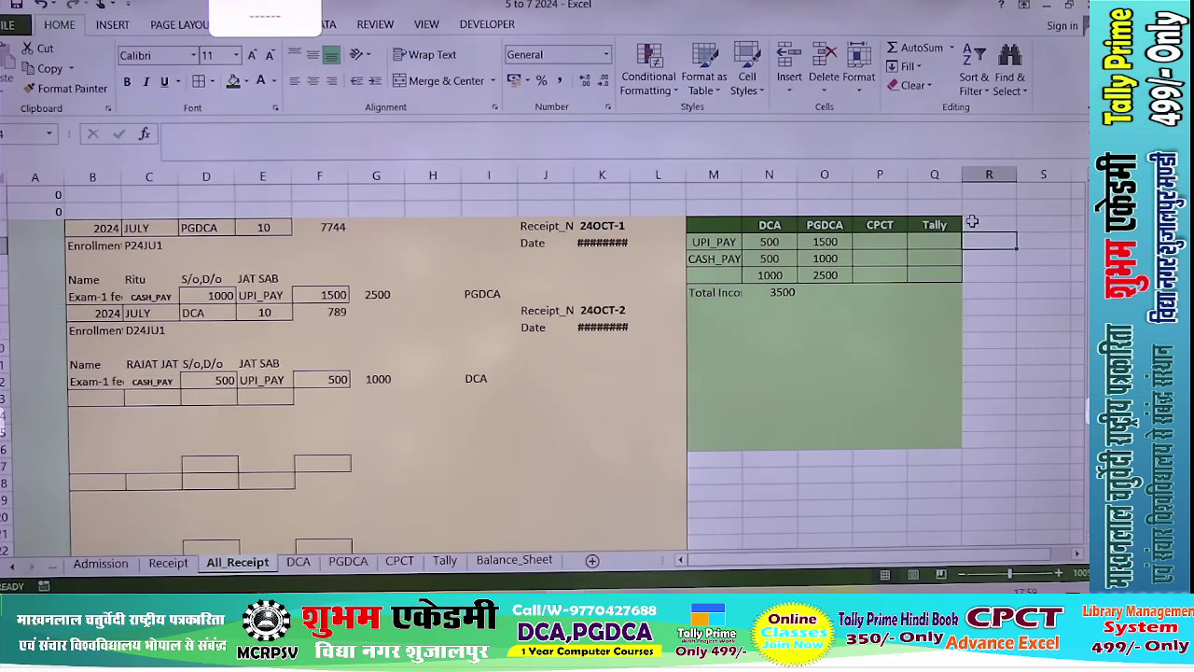
left_click(975, 224)
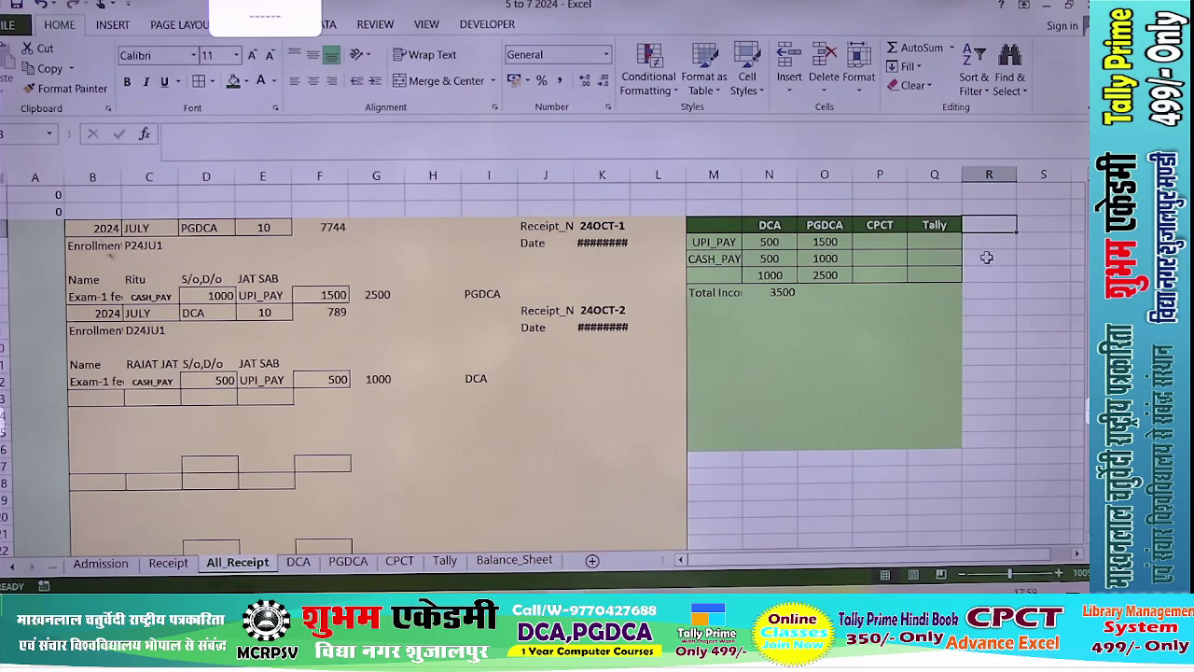
type("Total")
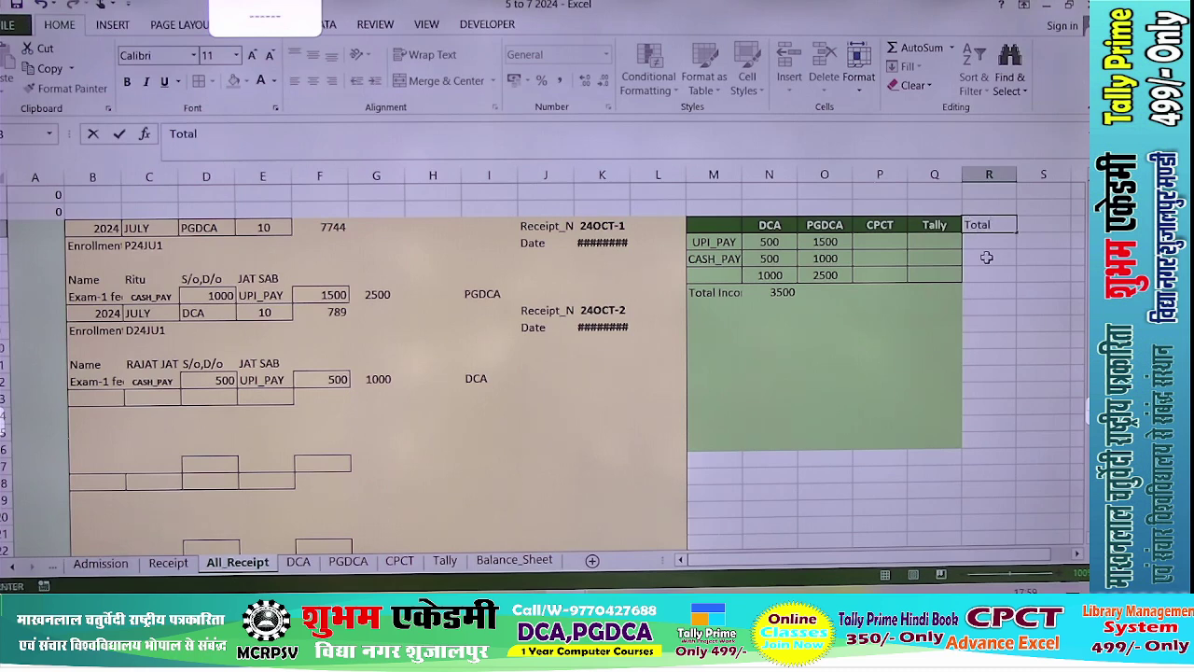
key("Return")
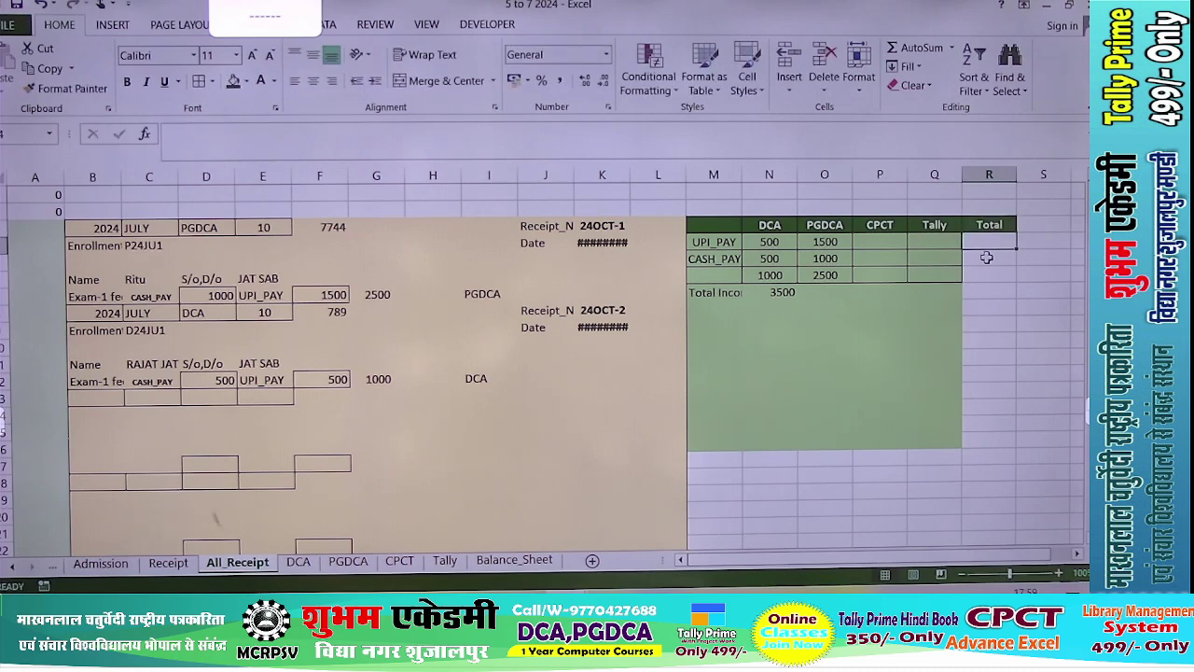
Total the UPI_PAY row in R4 with =SUM(N4:Q4) and fill the formula down to the CASH_PAY row.
type("=sum(")
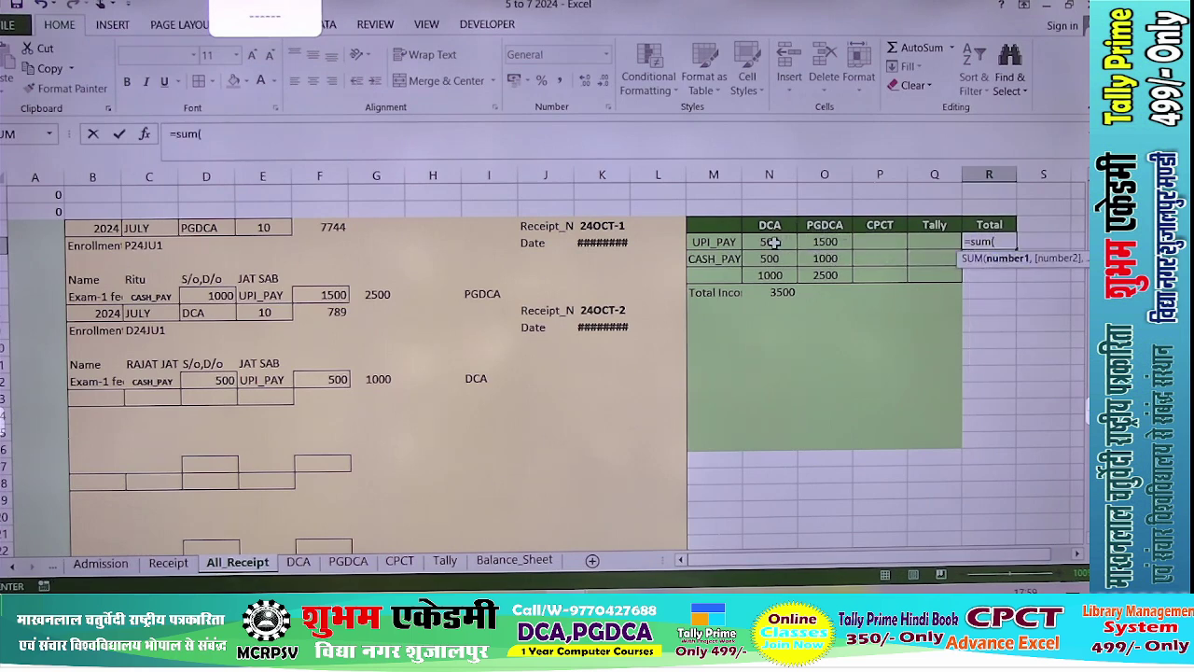
left_click_drag(772, 242, 915, 244)
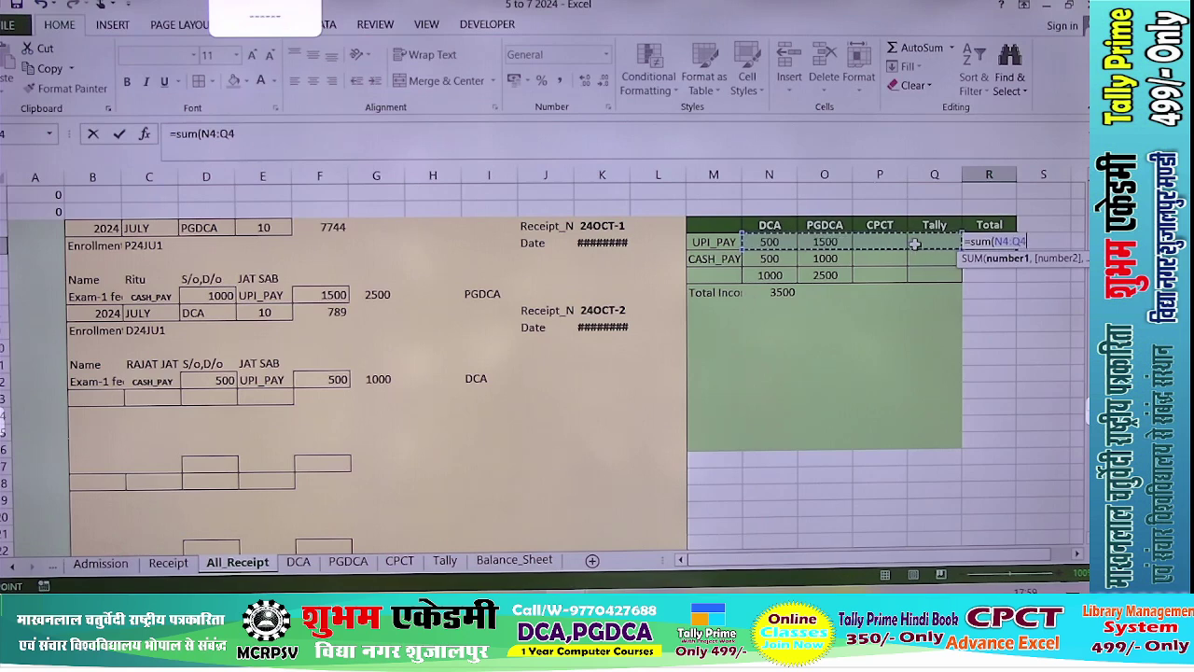
key("Return")
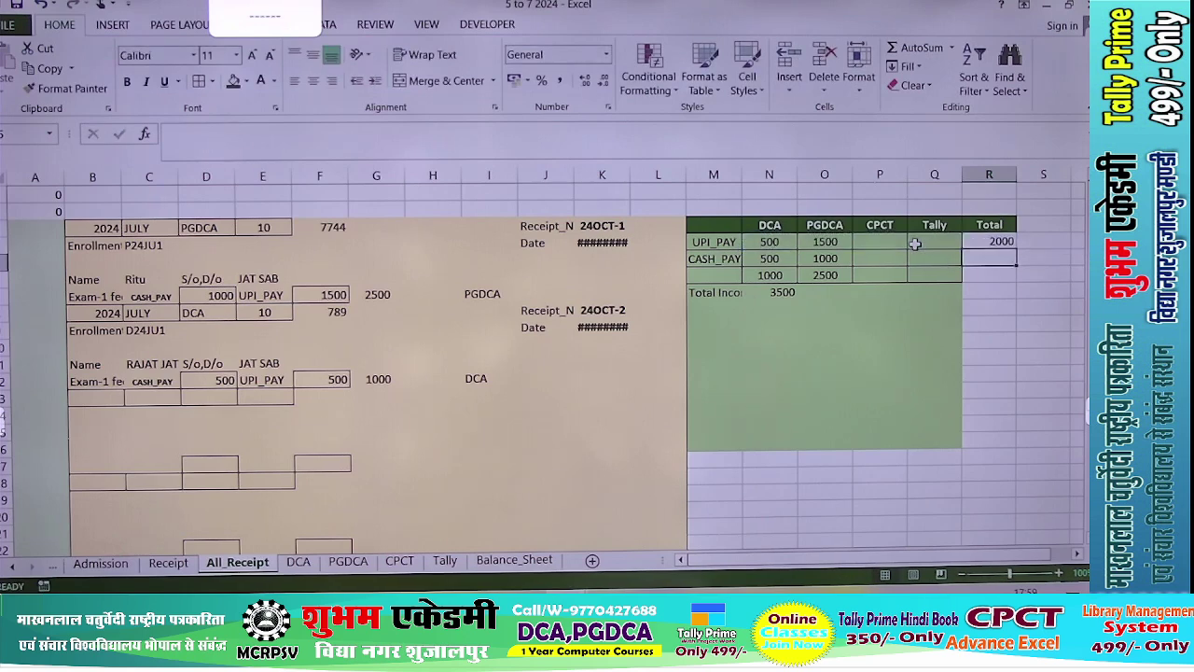
left_click(996, 242)
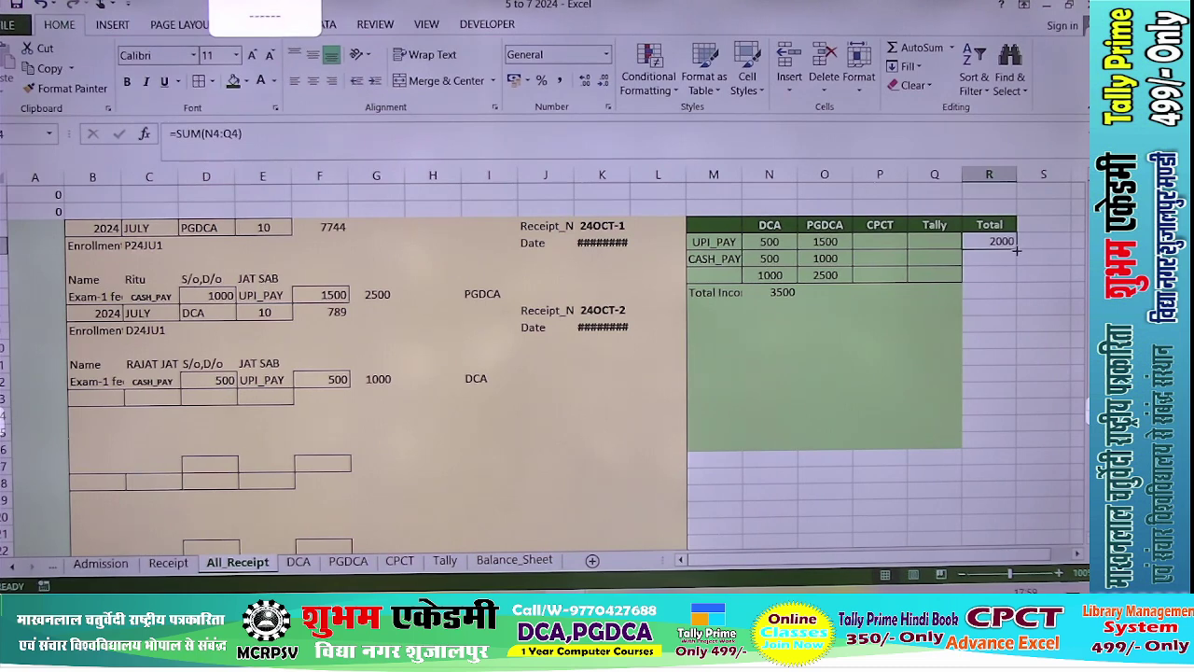
left_click_drag(1017, 249, 1015, 267)
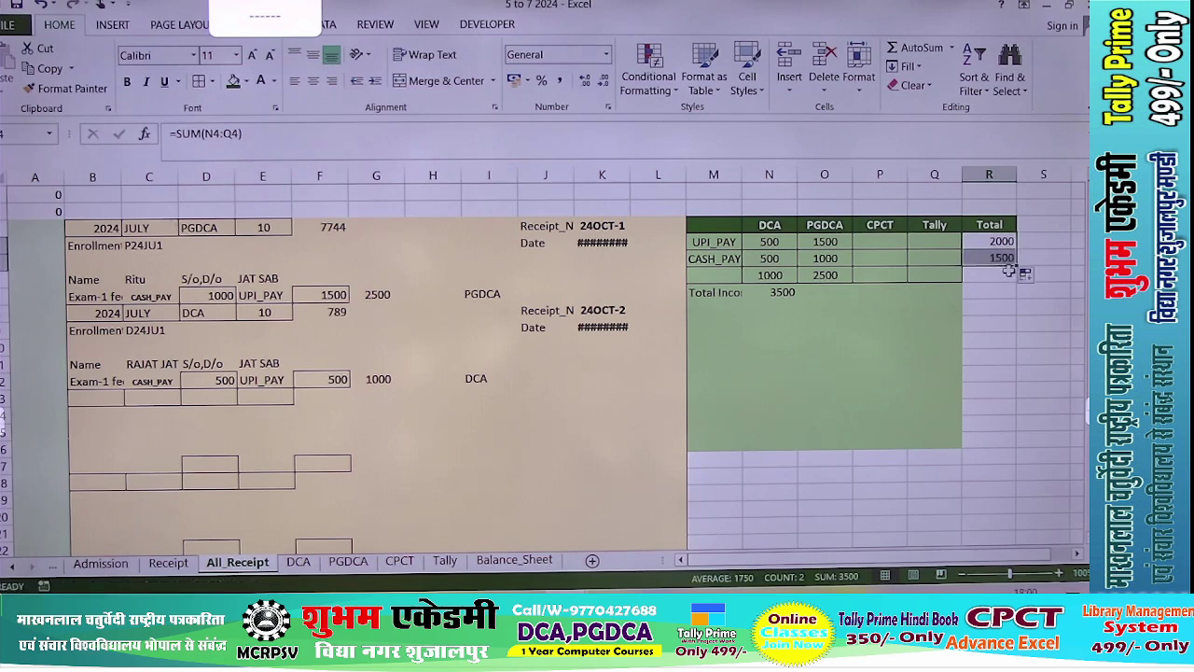
Fill the payment summary body M4:R16 with light green so the Total column matches the rest of the block.
left_click(981, 323)
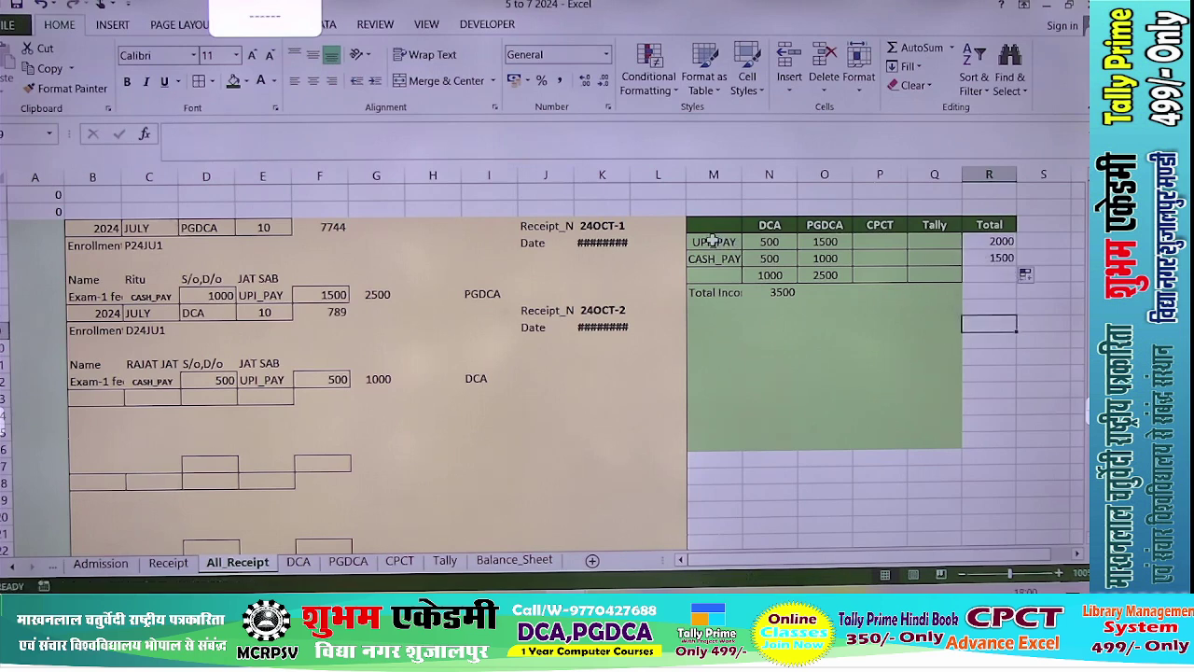
left_click_drag(712, 241, 1007, 445)
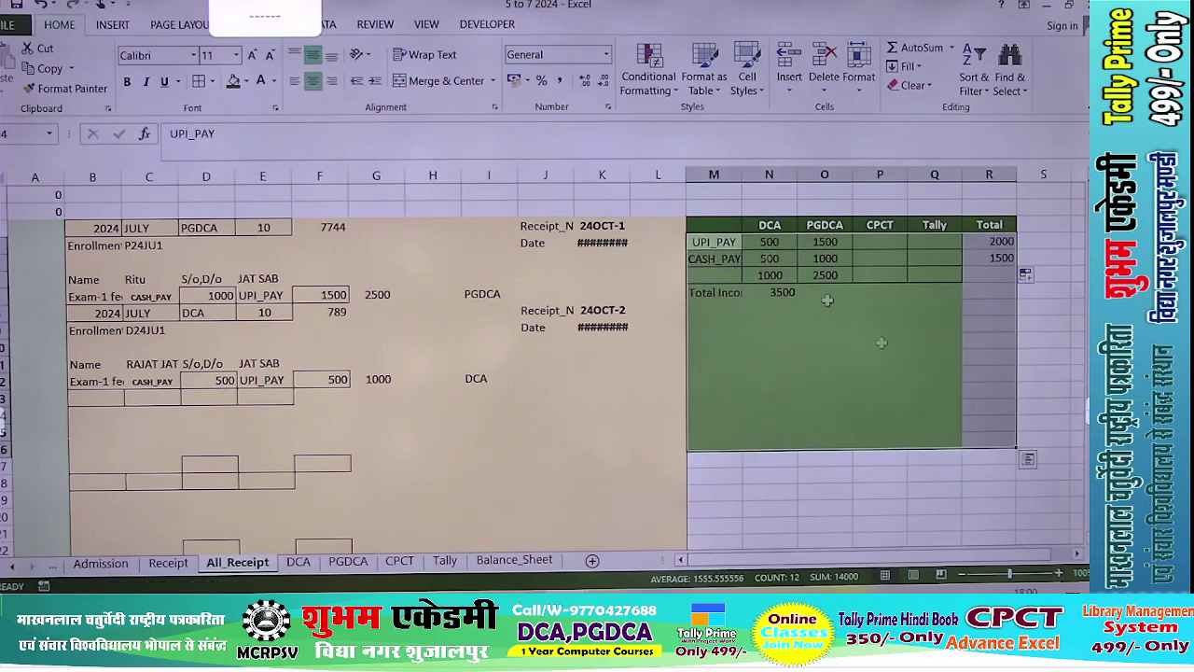
left_click(247, 82)
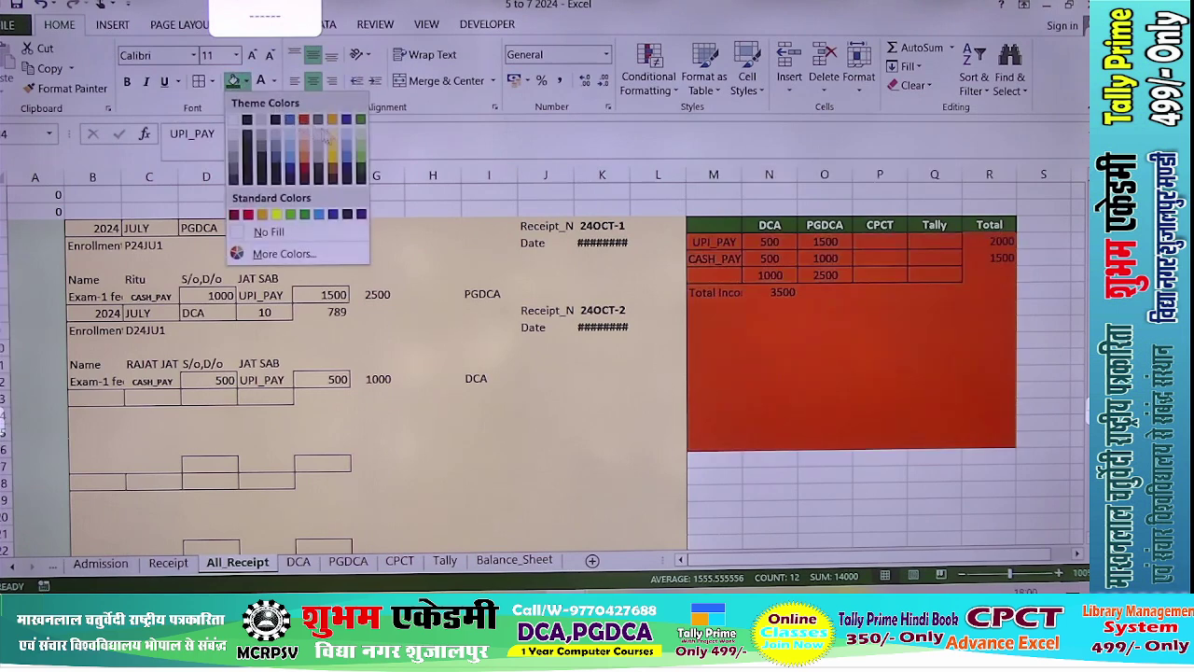
left_click(362, 149)
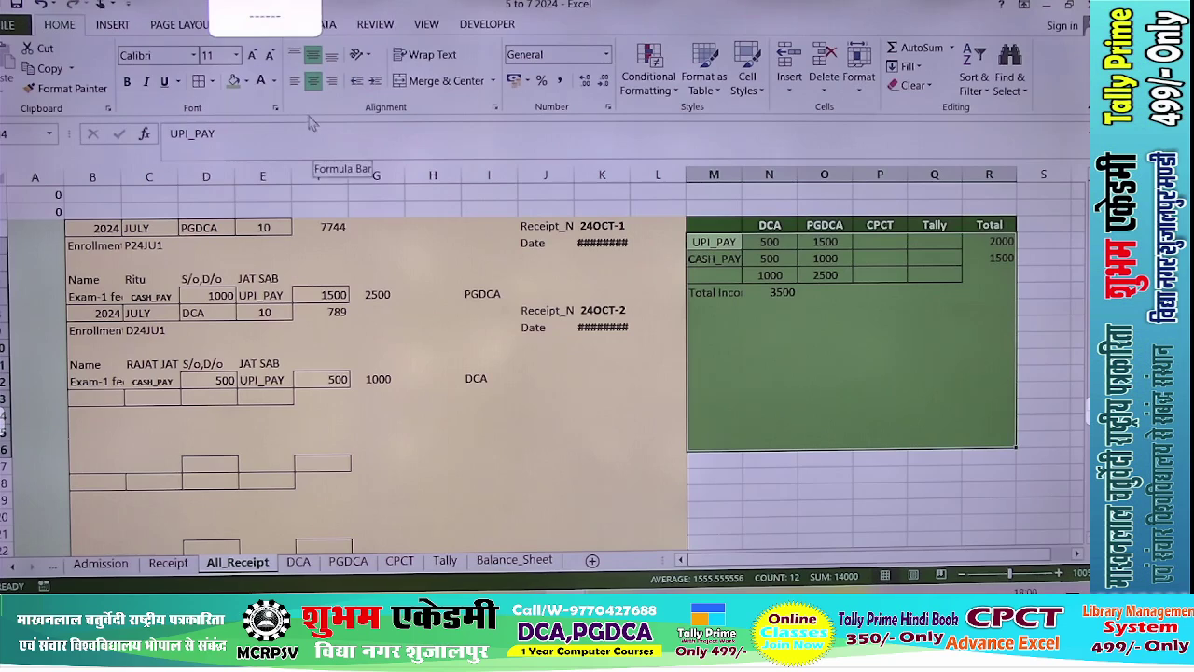
left_click(213, 81)
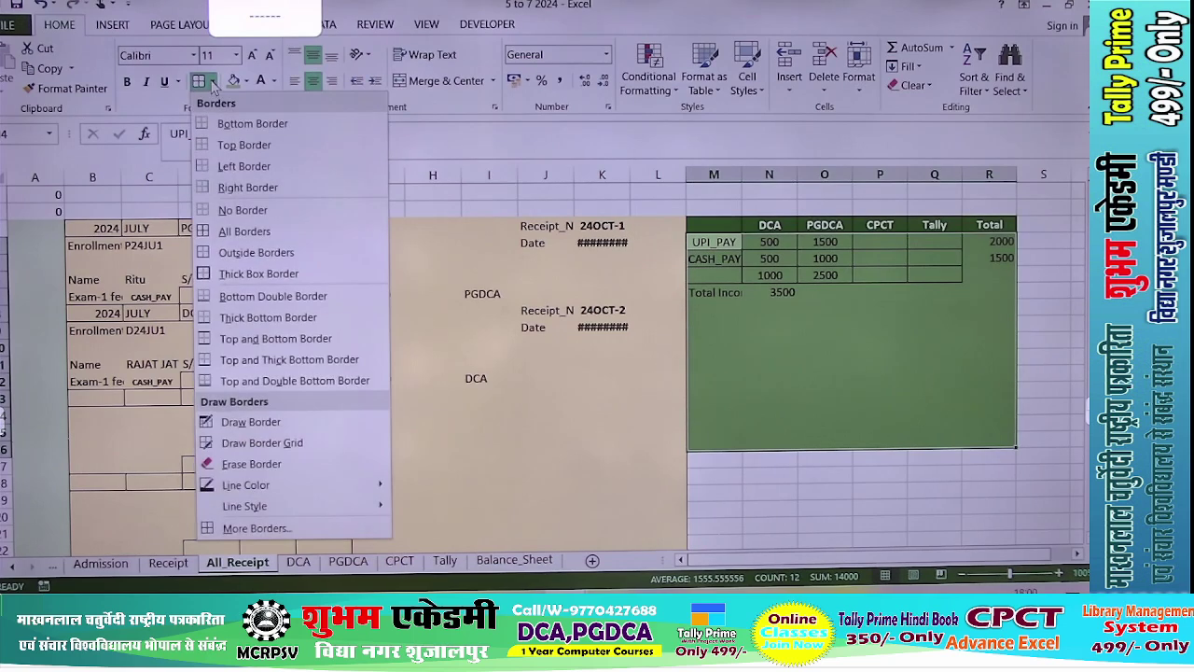
key("Escape")
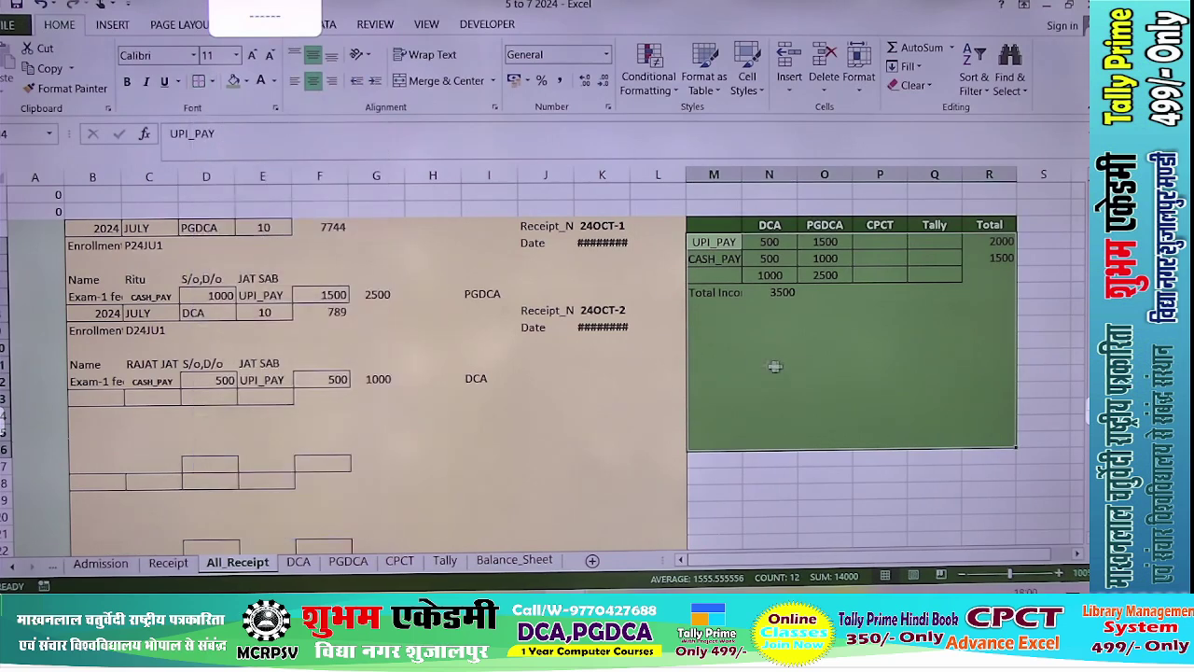
left_click(854, 369)
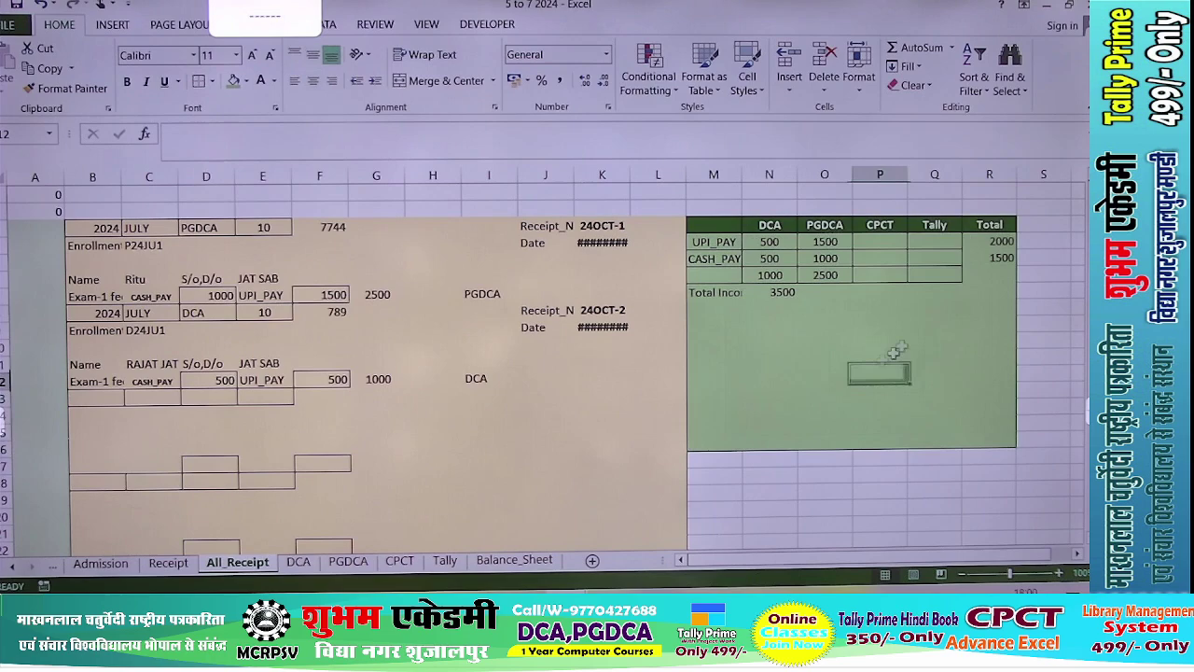
Replace the cell borders of M4:R6 in the payment summary with an outside border, and outline the totals row M6:R6.
left_click(823, 272)
left_click_drag(720, 243, 1012, 278)
left_click(213, 81)
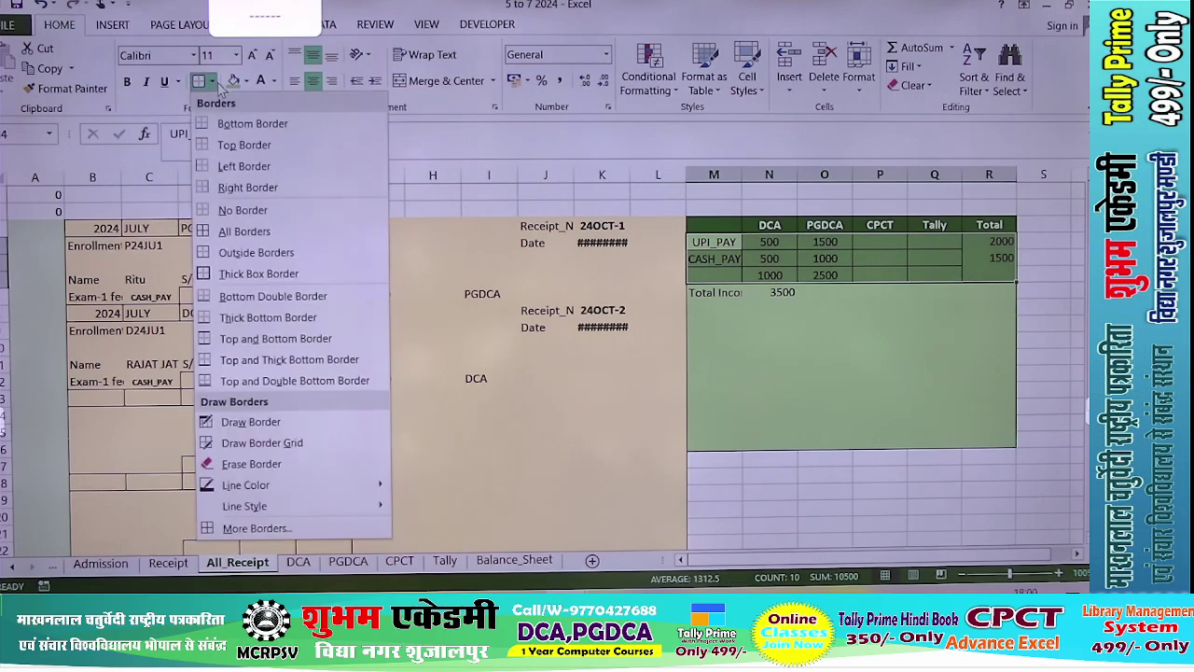
left_click(245, 211)
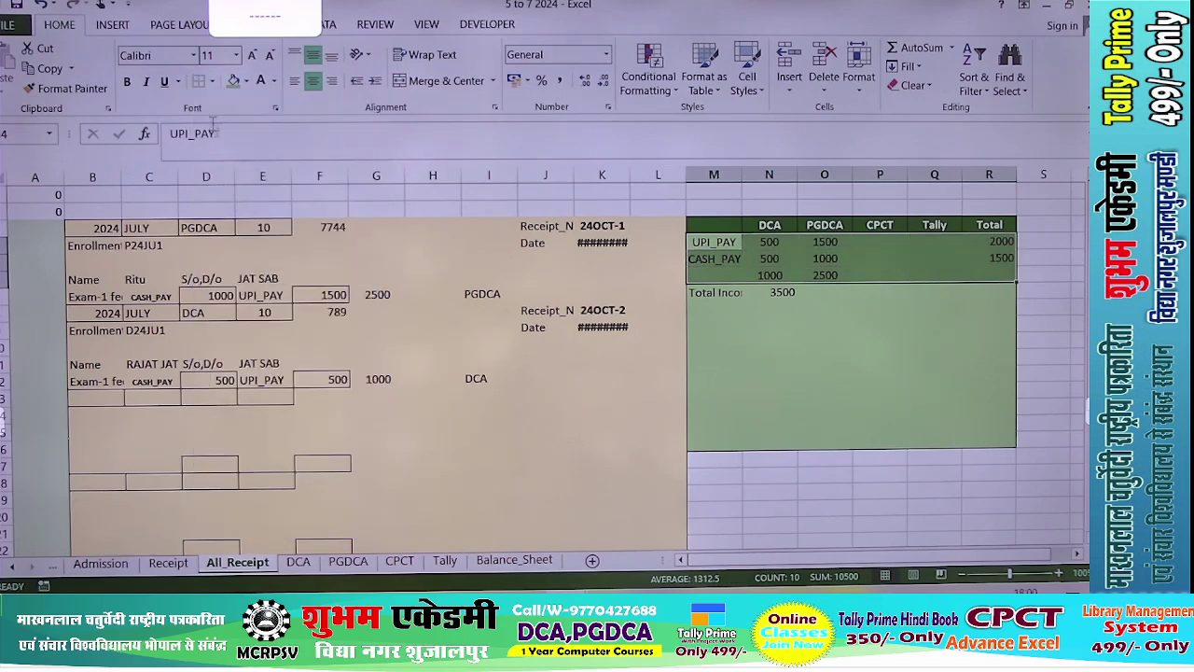
left_click(213, 82)
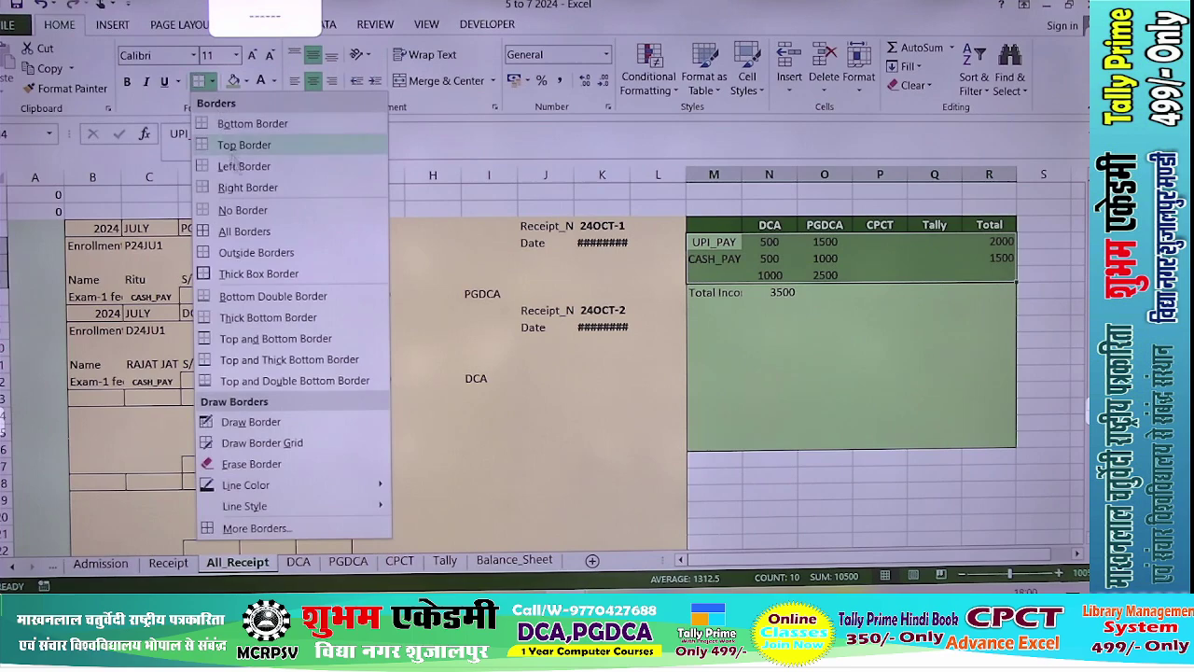
left_click(249, 253)
left_click_drag(714, 274, 999, 275)
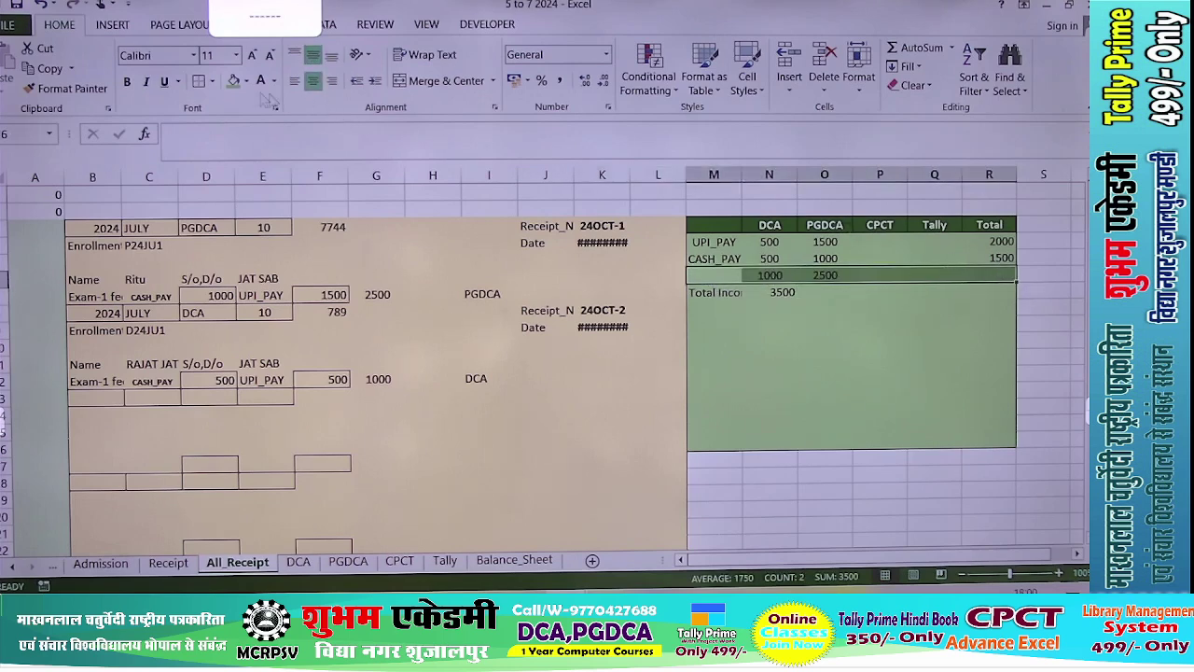
left_click(802, 312)
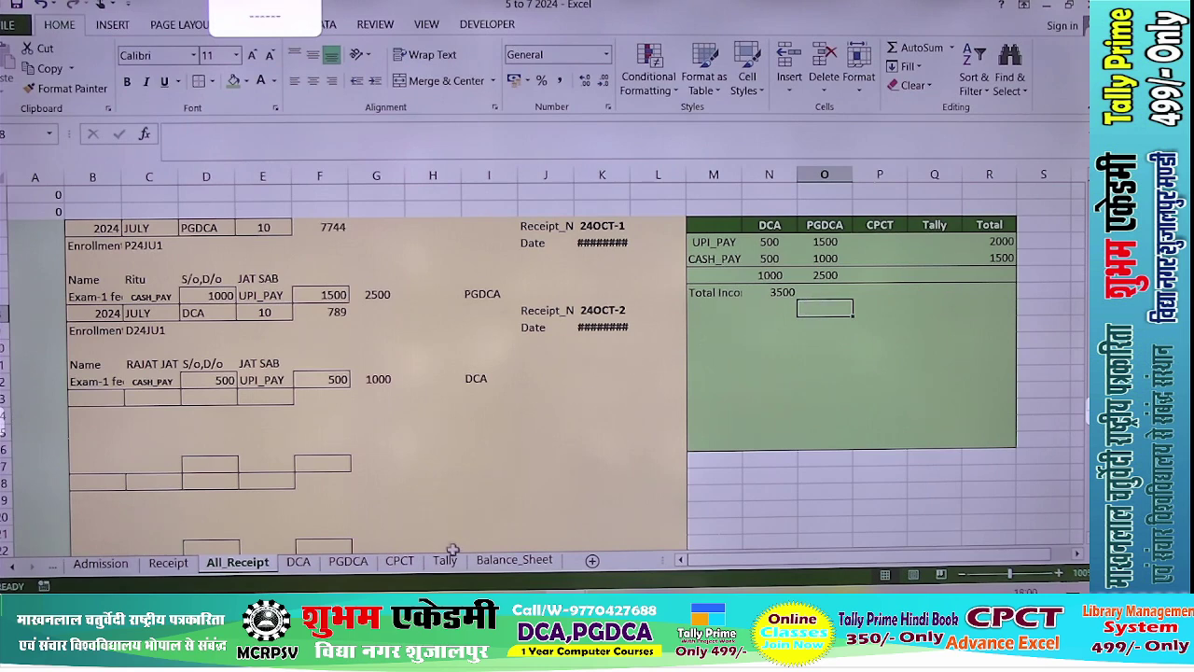
Return to the Balance_Sheet sheet and review the receipts and payments account.
left_click(491, 563)
left_click(771, 420)
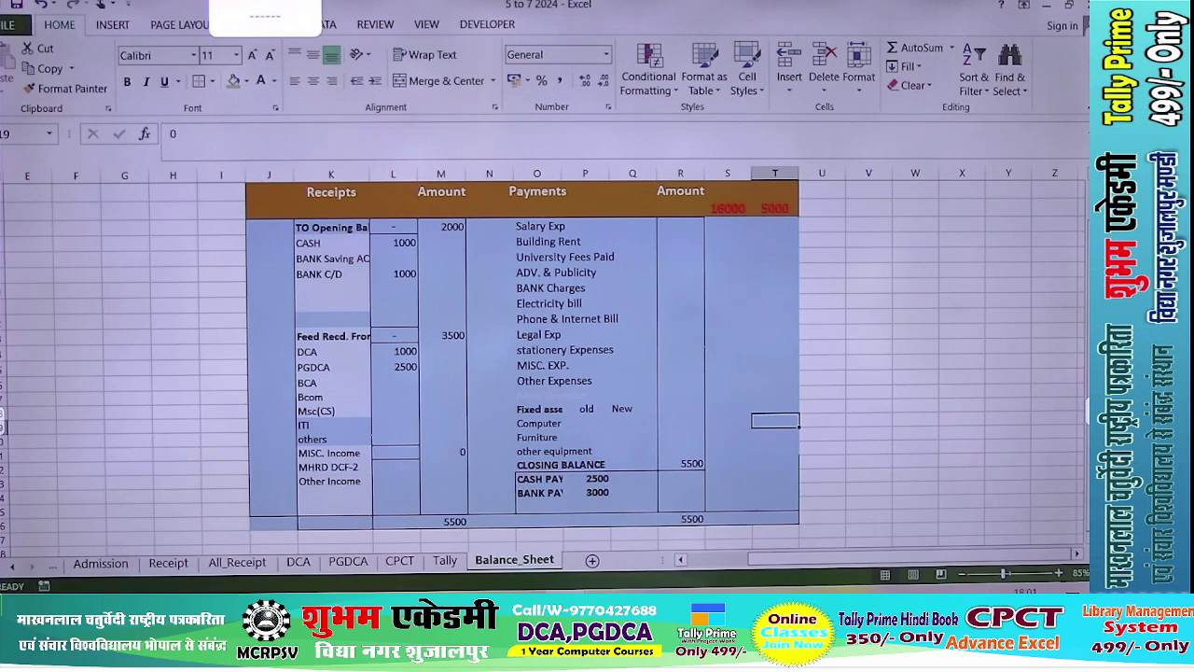
key("alt+Tab")
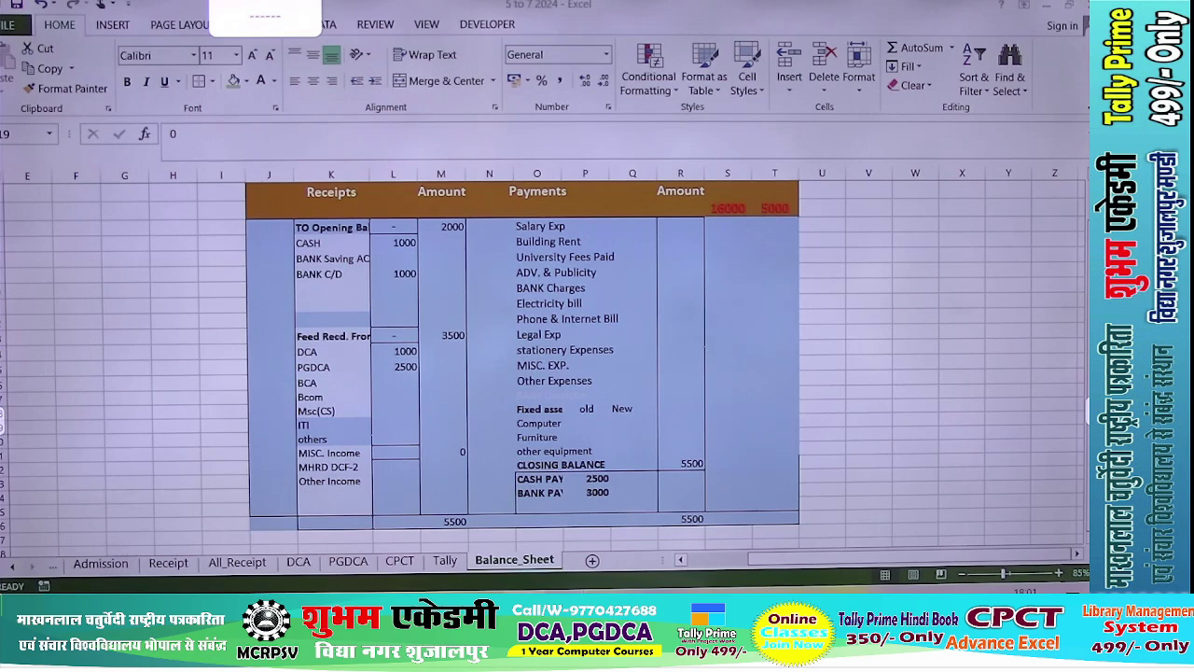